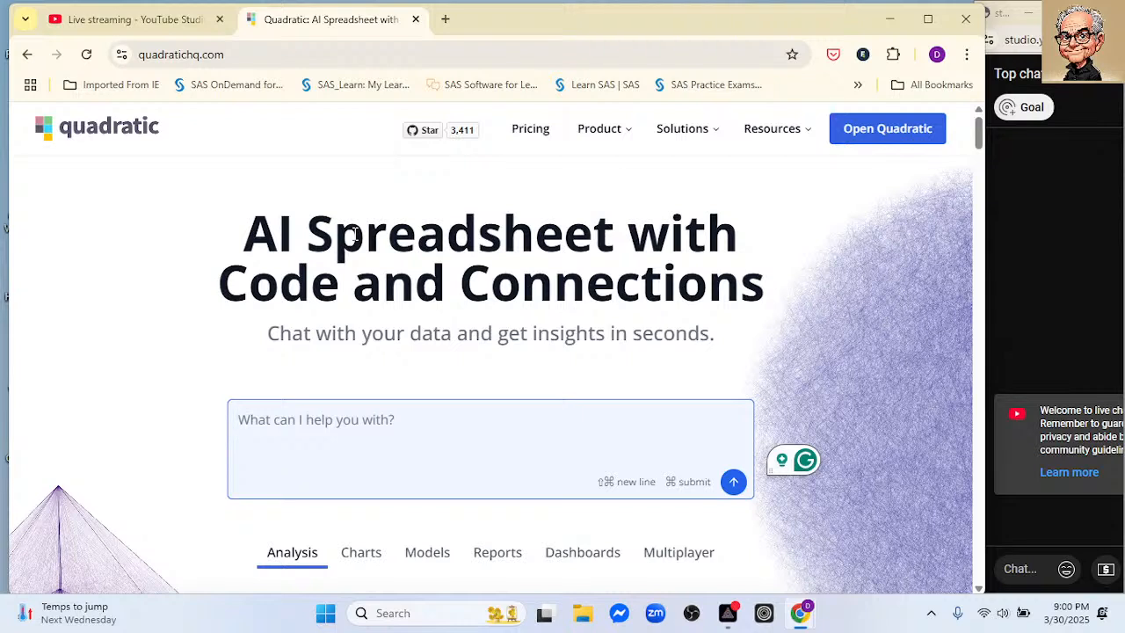
Open the Electricity from Coal file from the team files in Quadratic
left_click(870, 132)
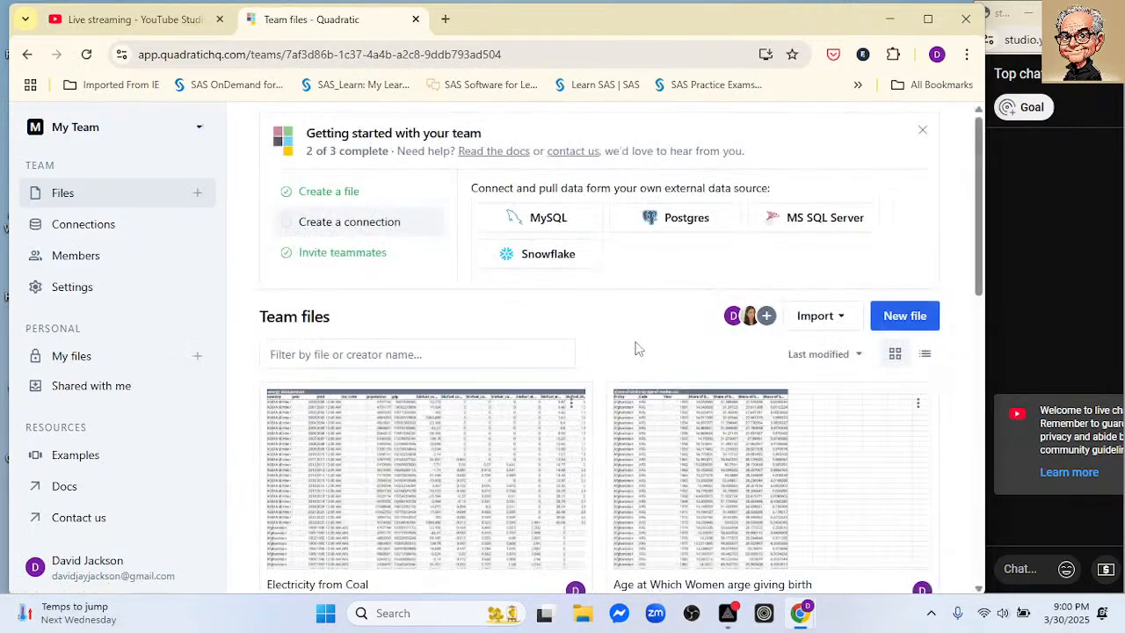
scroll(843, 432, "down", 2)
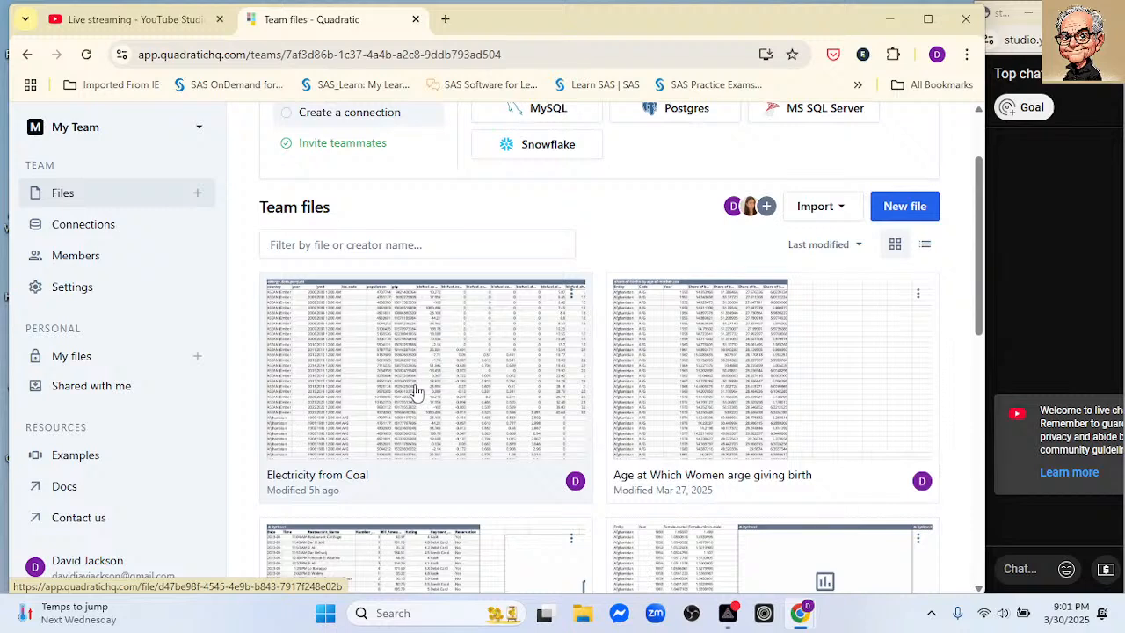
left_click(416, 392)
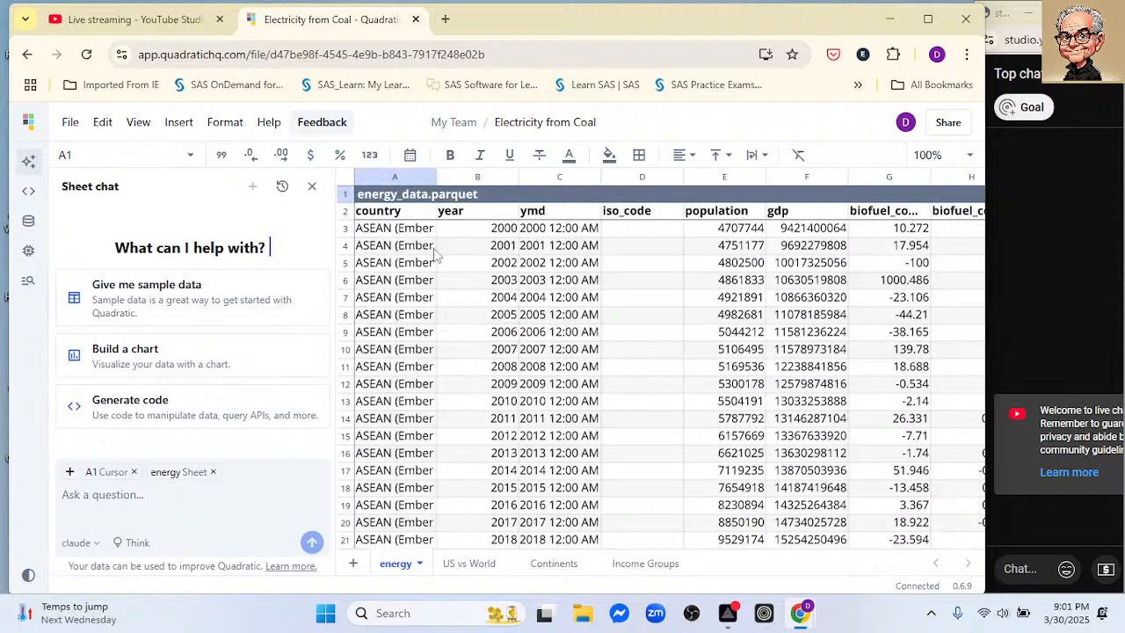
Look through the US vs World, Continents and Income Groups sheets, returning to the energy sheet
left_click(471, 567)
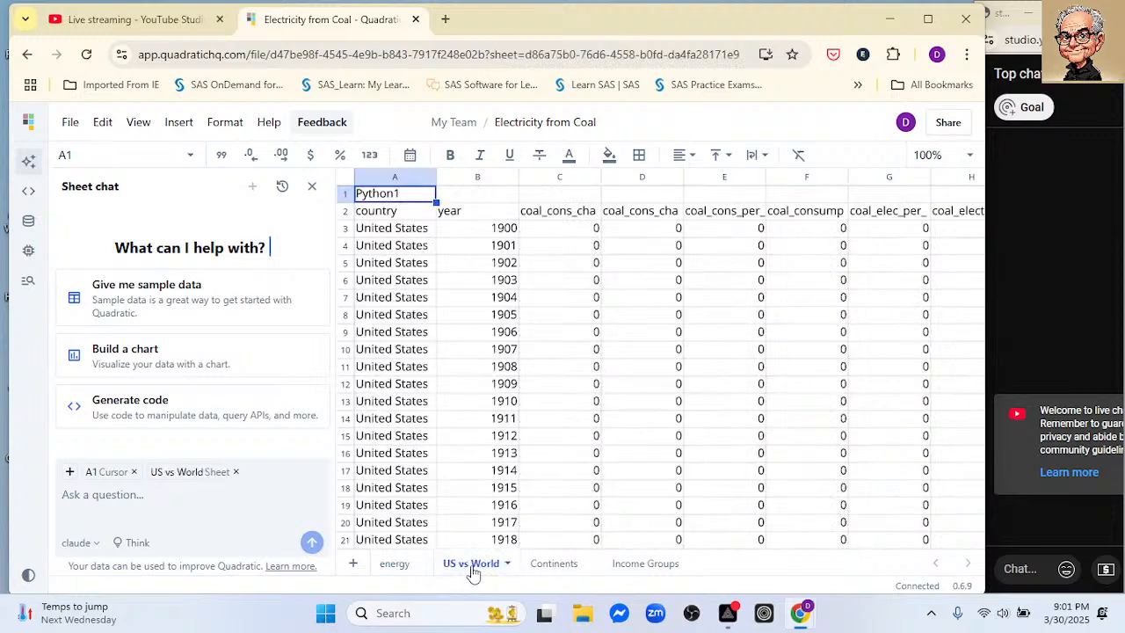
left_click(540, 567)
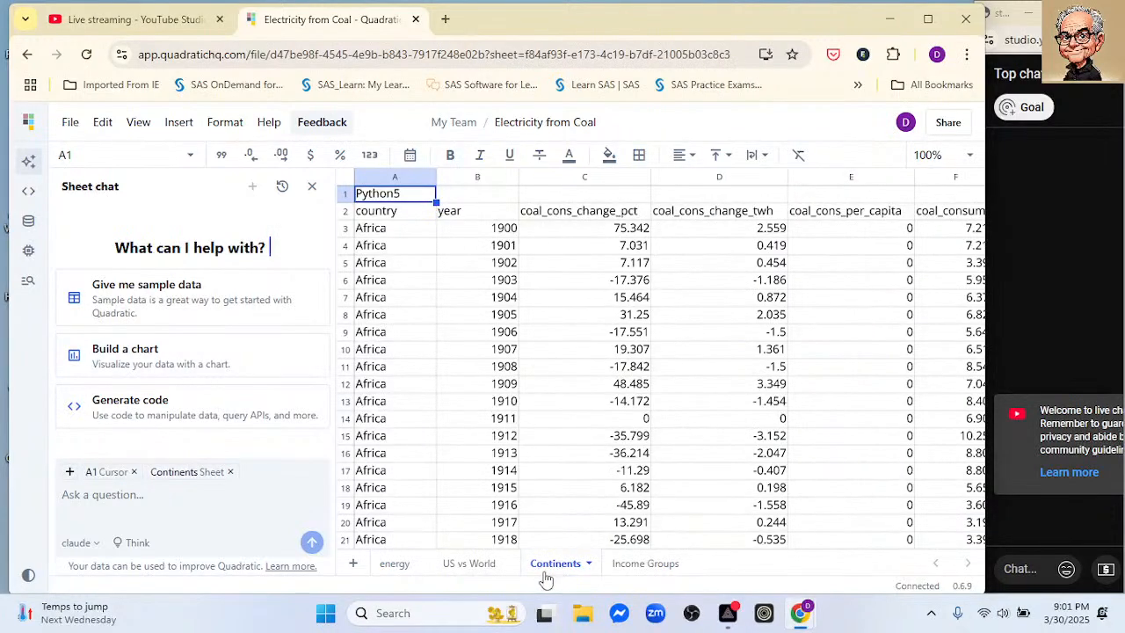
left_click(644, 567)
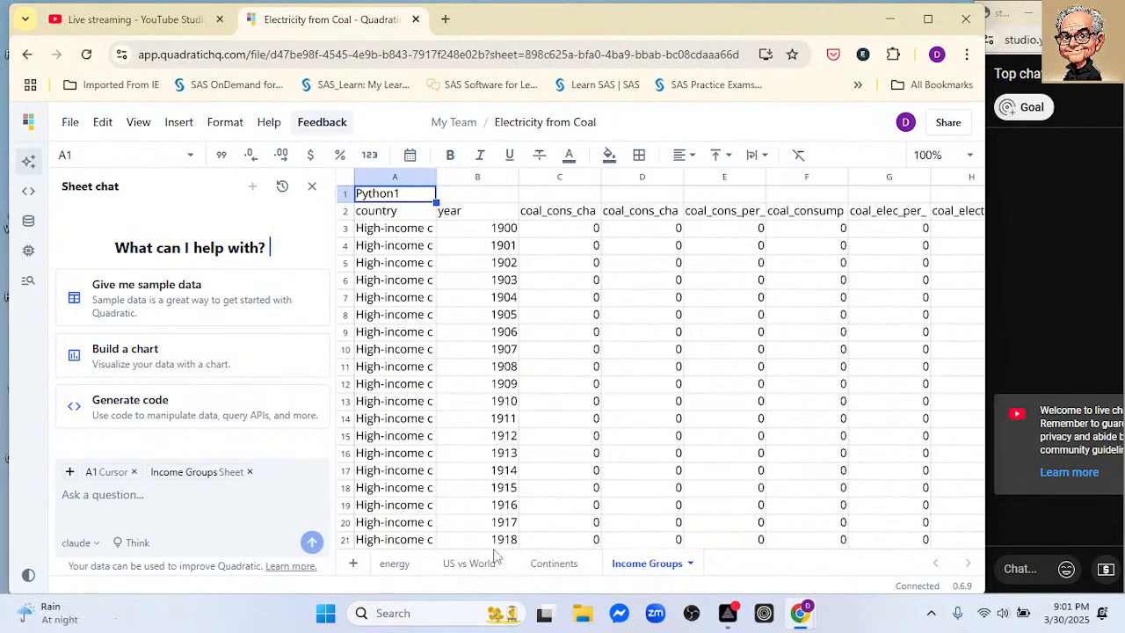
left_click(478, 564)
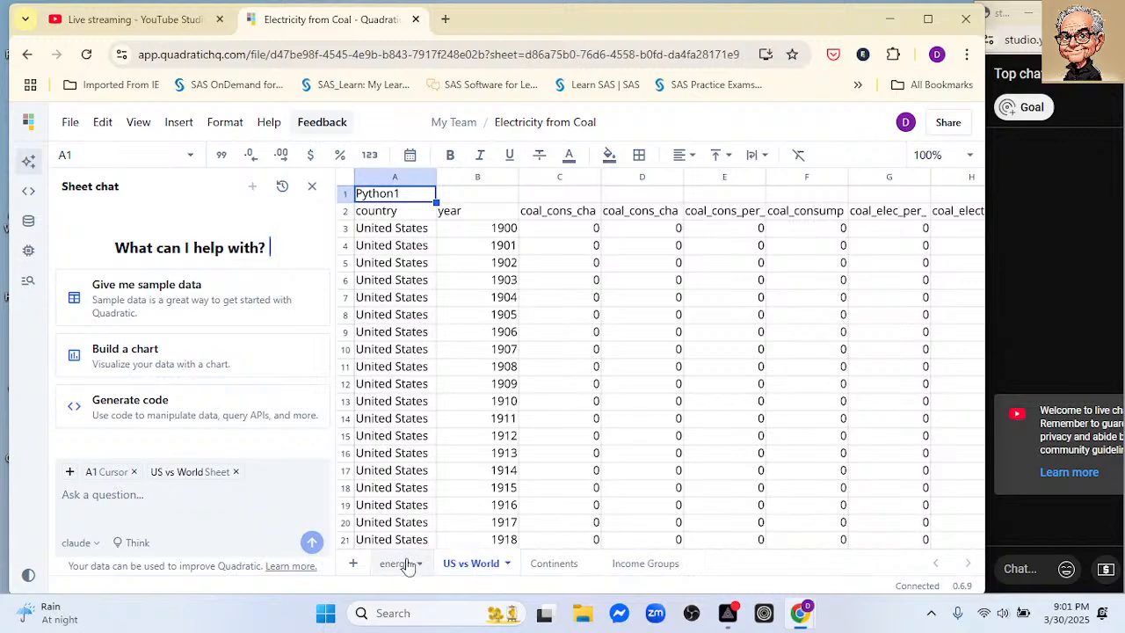
left_click(399, 564)
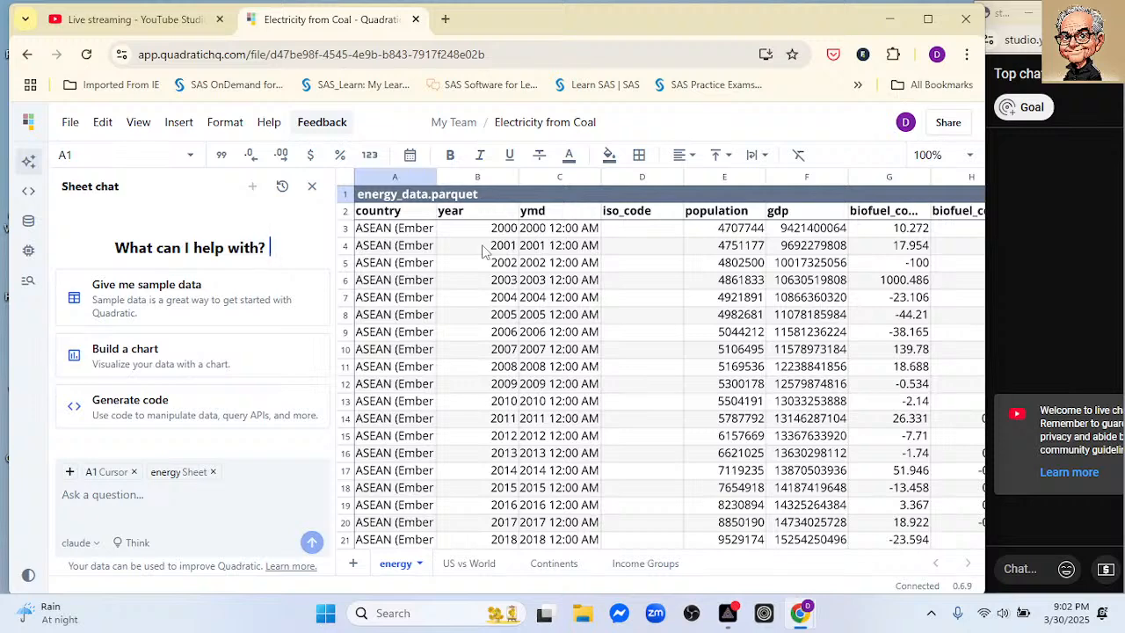
On the US vs World sheet, fit the coal_cons_change_pct, coal_cons_change_twh and coal_cons_per_capita columns to their headers
left_click(467, 563)
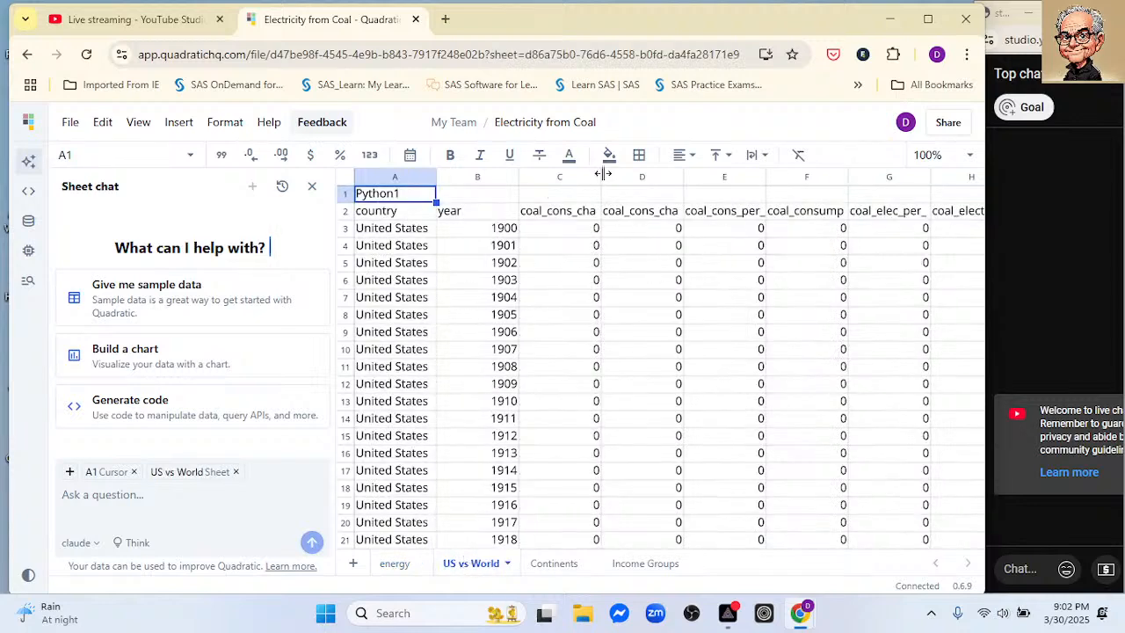
double_click(602, 174)
double_click(730, 176)
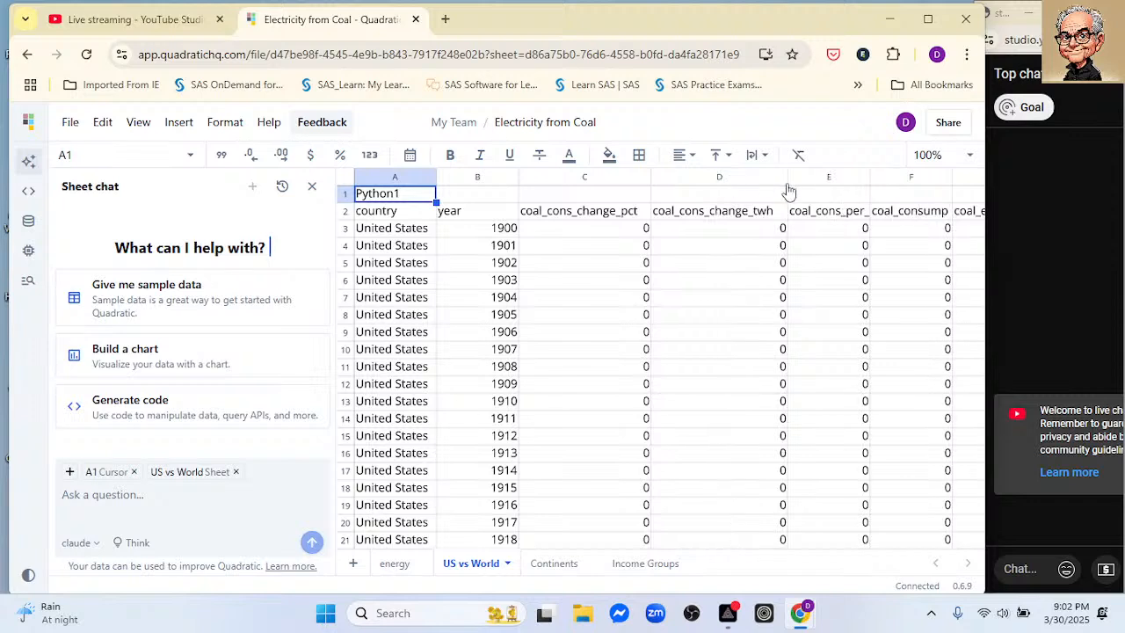
double_click(870, 176)
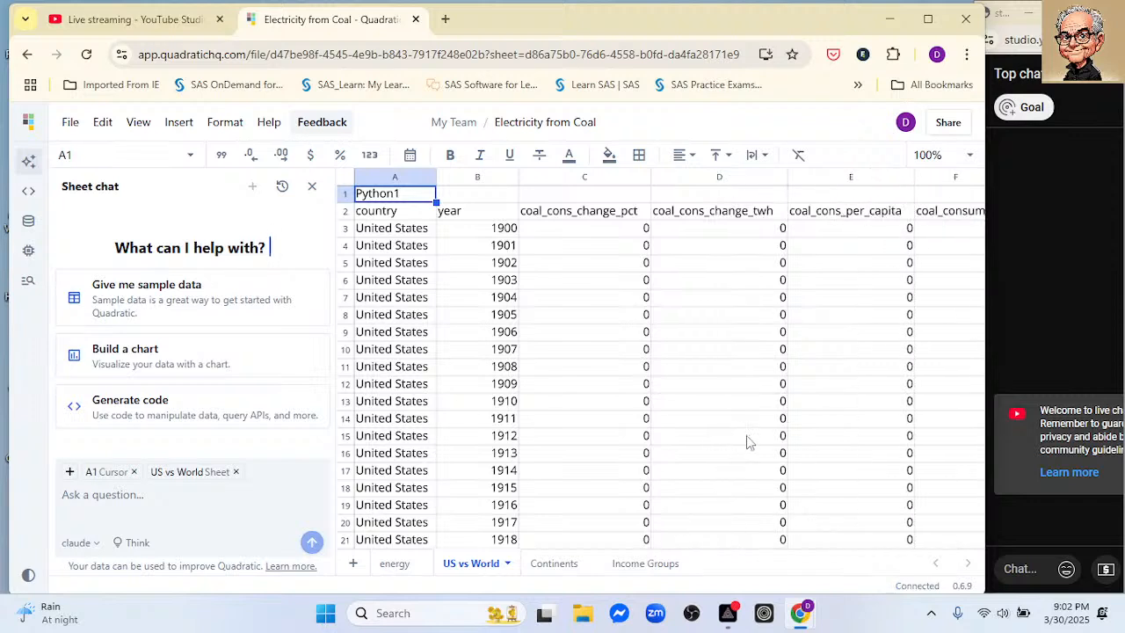
Fit the coal_prod_change_pct and coal_prod_change_twh columns to the width of their headers
left_click(723, 422)
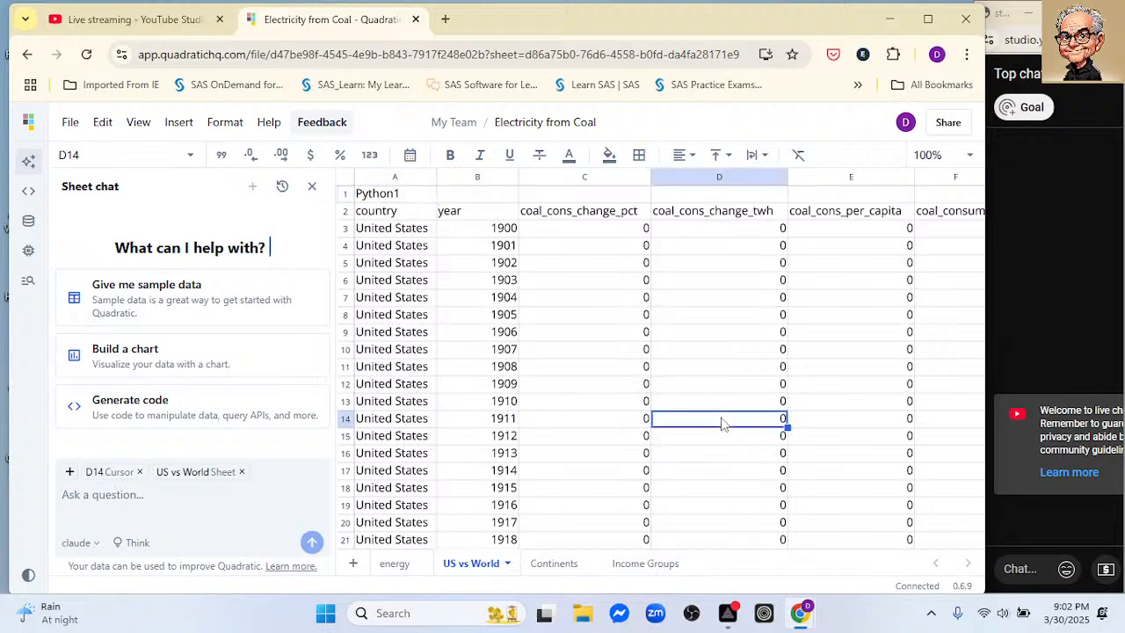
scroll(722, 422, "right", 5)
scroll(723, 422, "left", 4)
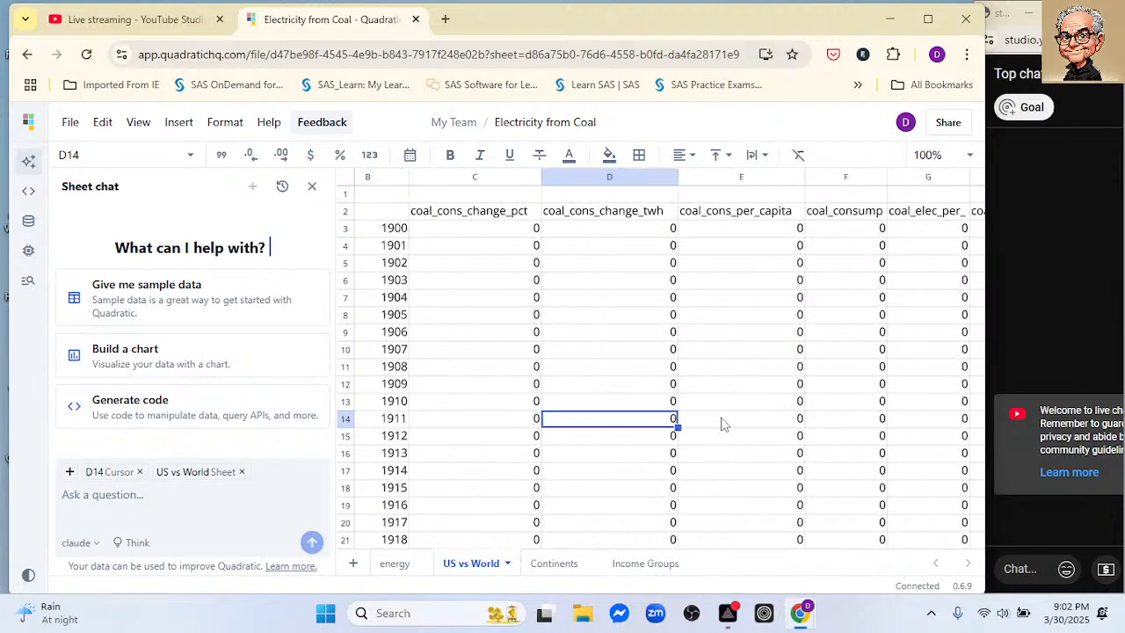
scroll(723, 422, "right", 4)
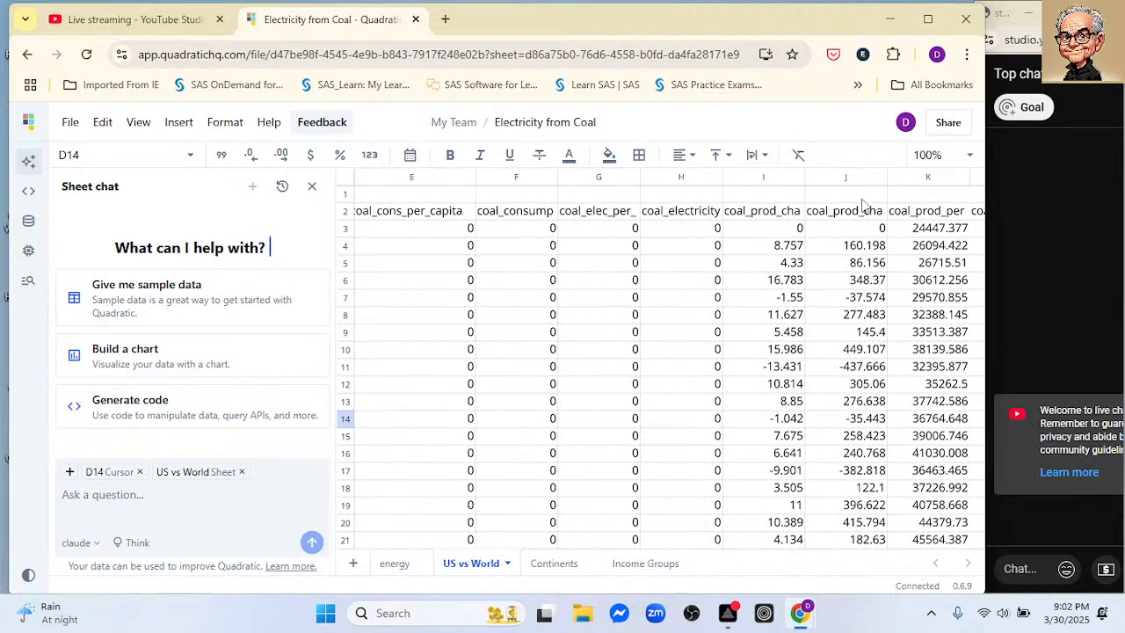
double_click(804, 177)
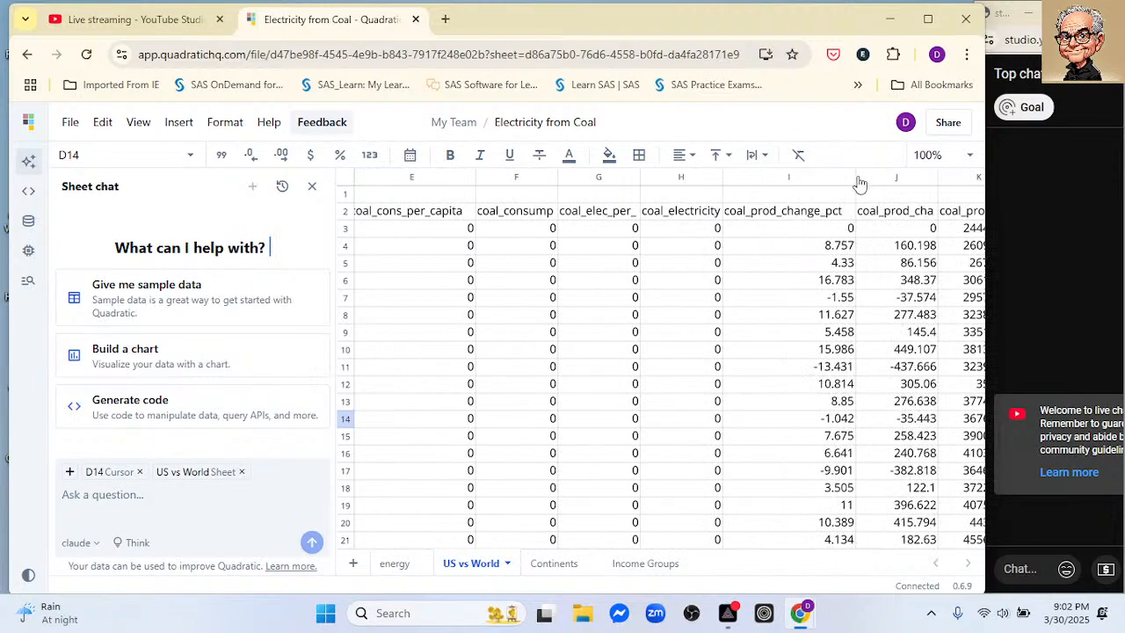
double_click(939, 176)
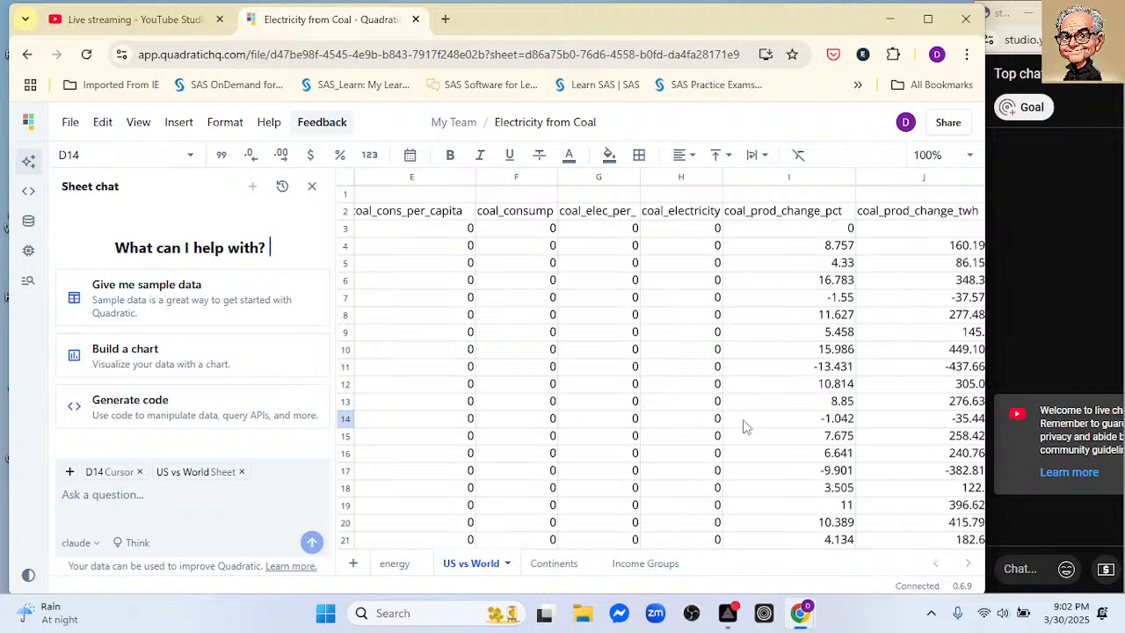
Fit the coal_electricity and coal_prod_per_capita columns to the width of their headers
scroll(812, 295, "down", 1)
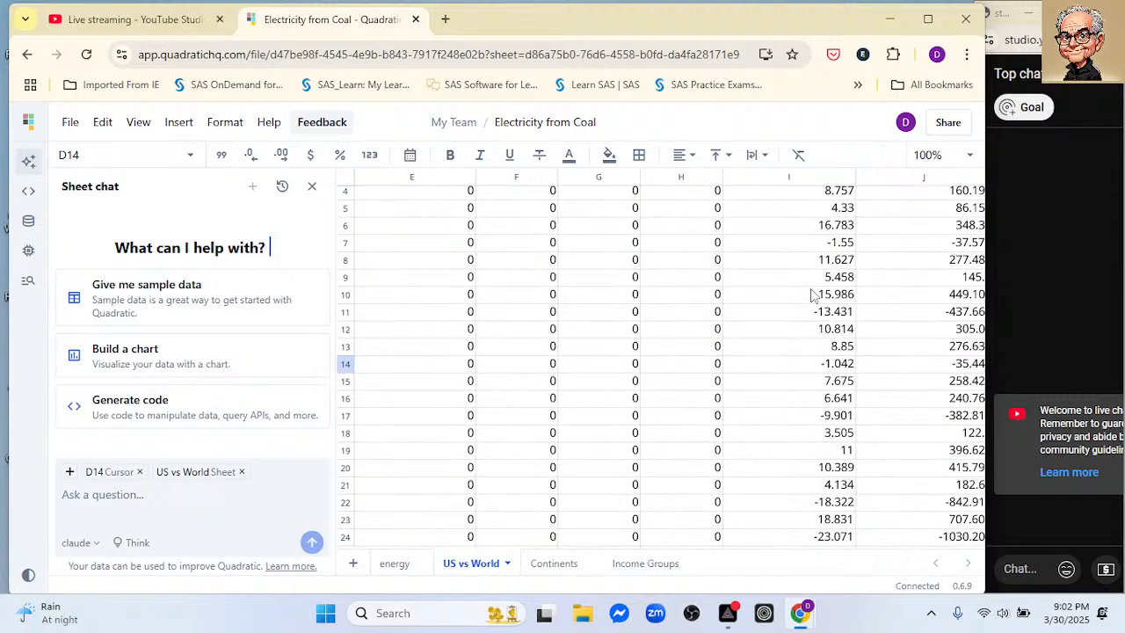
scroll(812, 295, "up", 1)
scroll(812, 295, "right", 2)
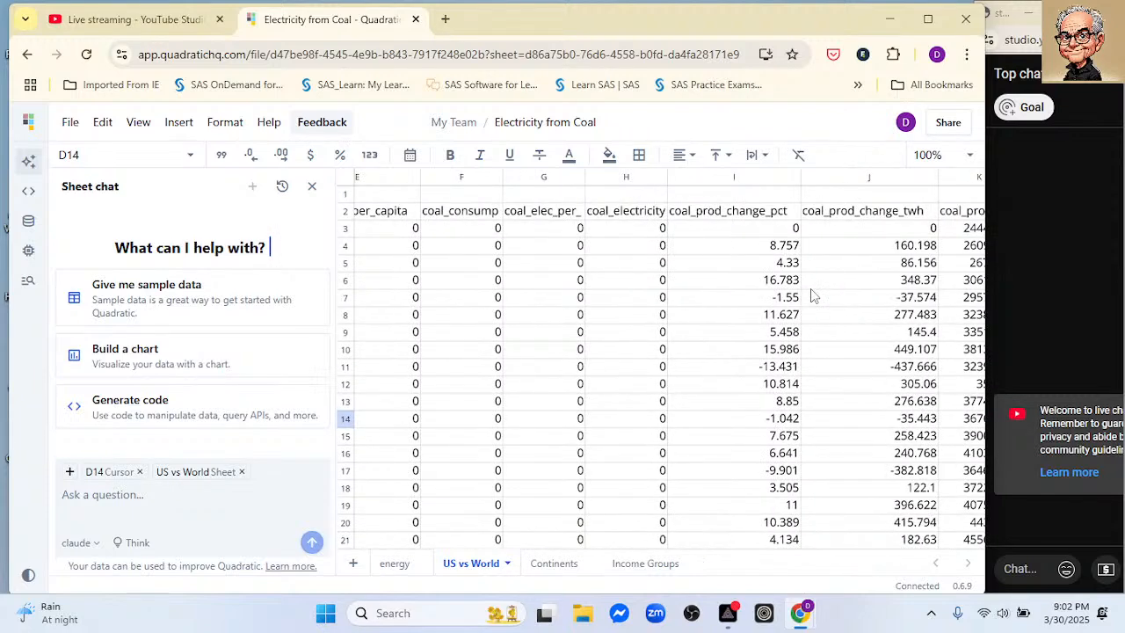
scroll(812, 296, "right", 1)
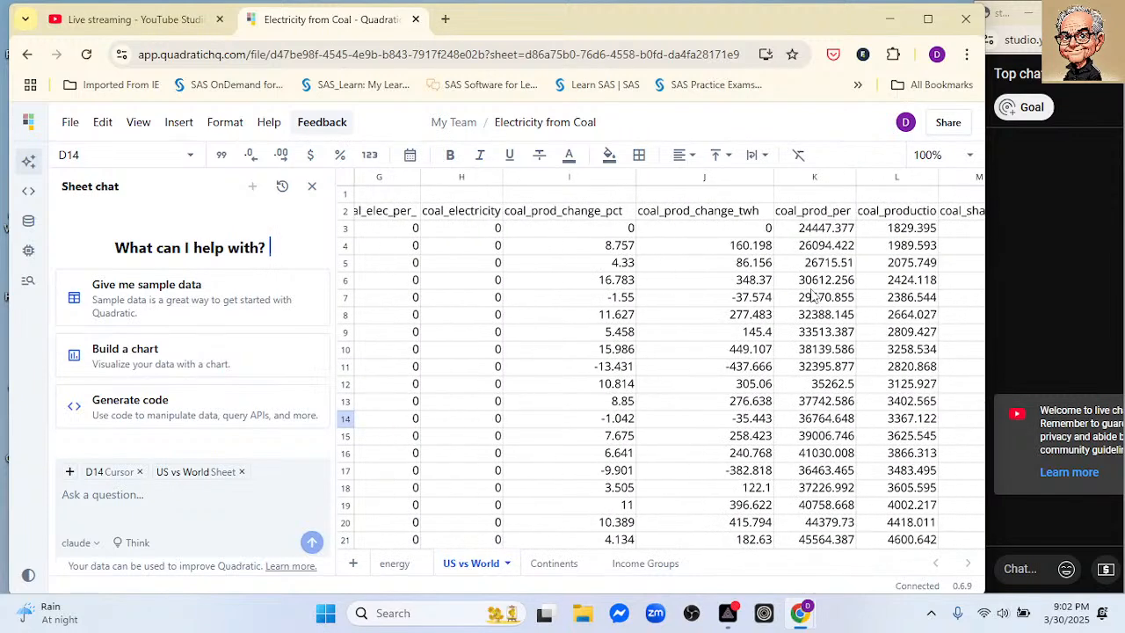
double_click(502, 170)
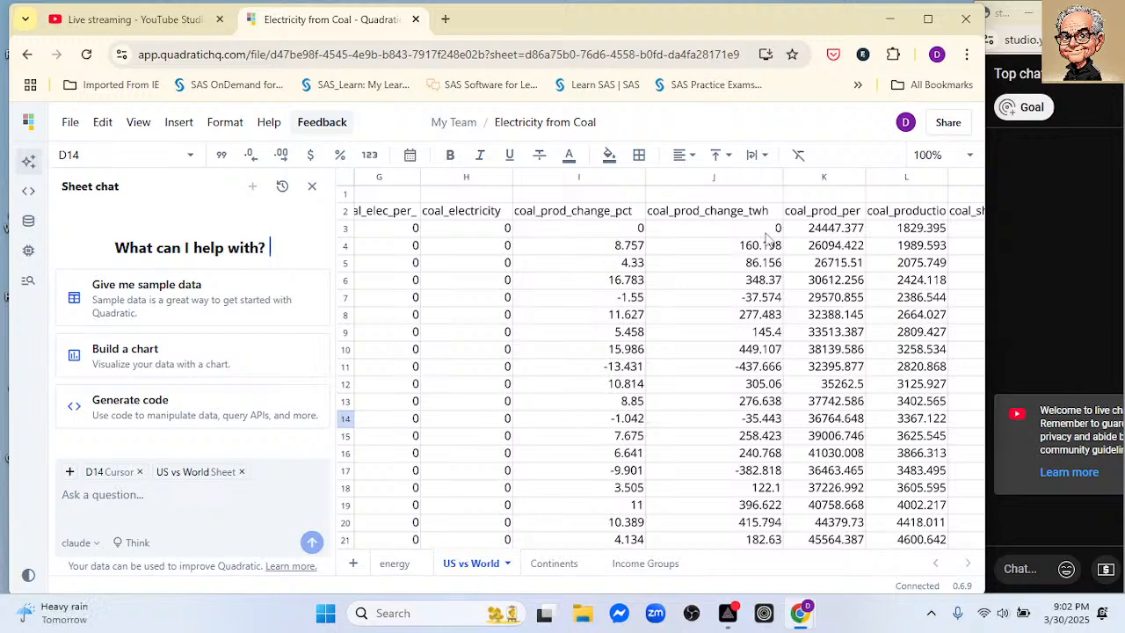
double_click(866, 179)
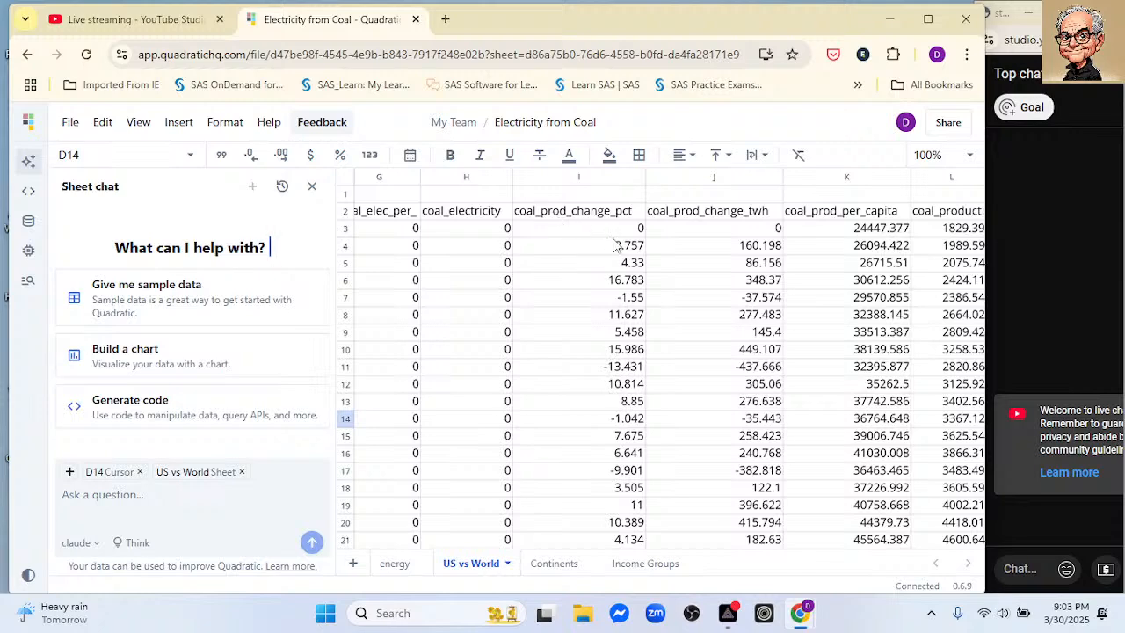
Fit the coal_production and coal_share_elec columns to their headers and try to widen the coal_share_energy column
scroll(619, 248, "right", 1)
scroll(642, 256, "right", 2)
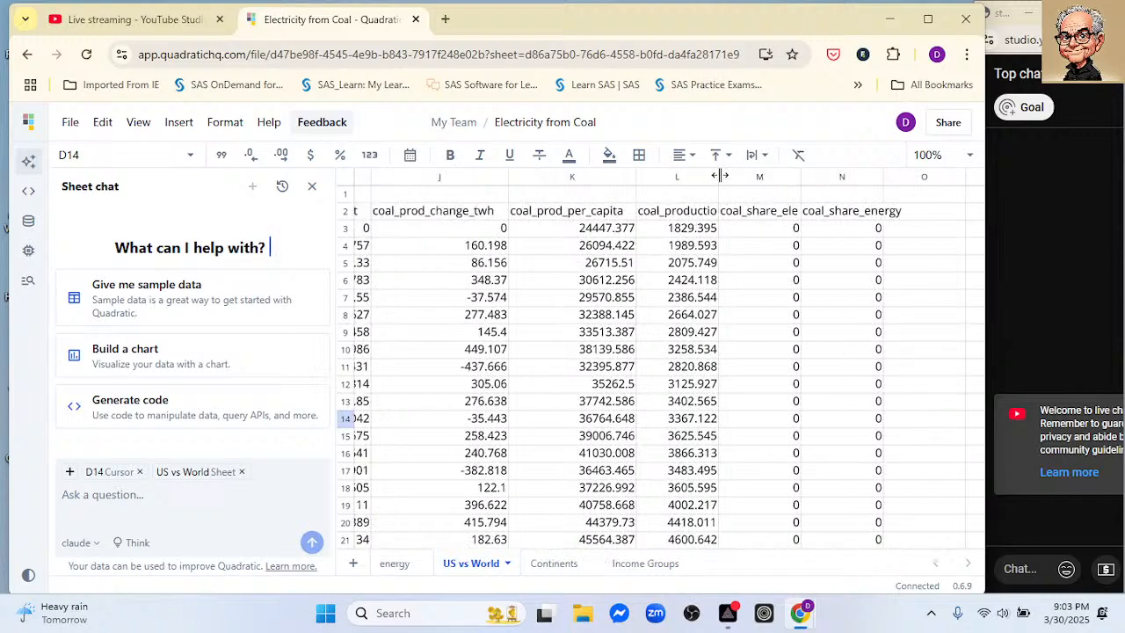
double_click(718, 182)
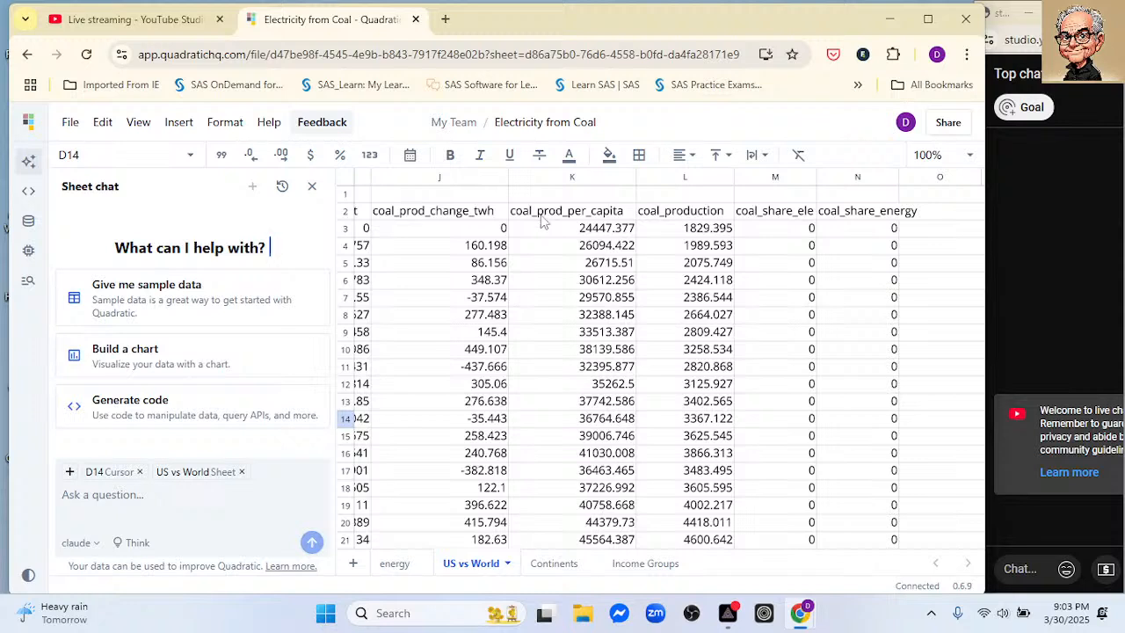
double_click(815, 183)
left_click(785, 222)
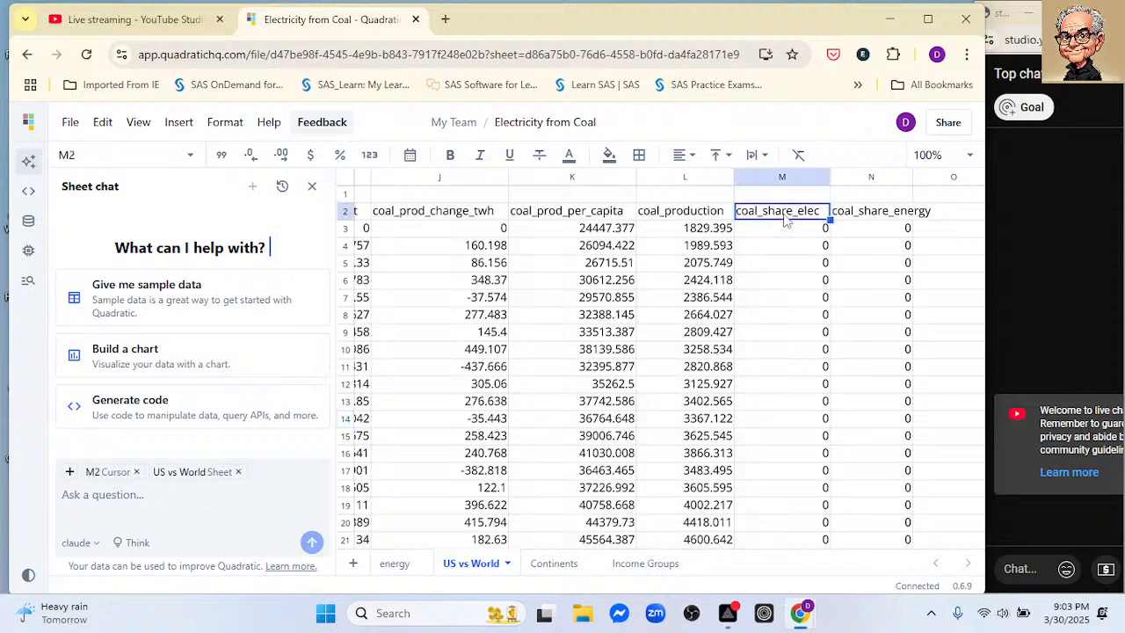
left_click(875, 220)
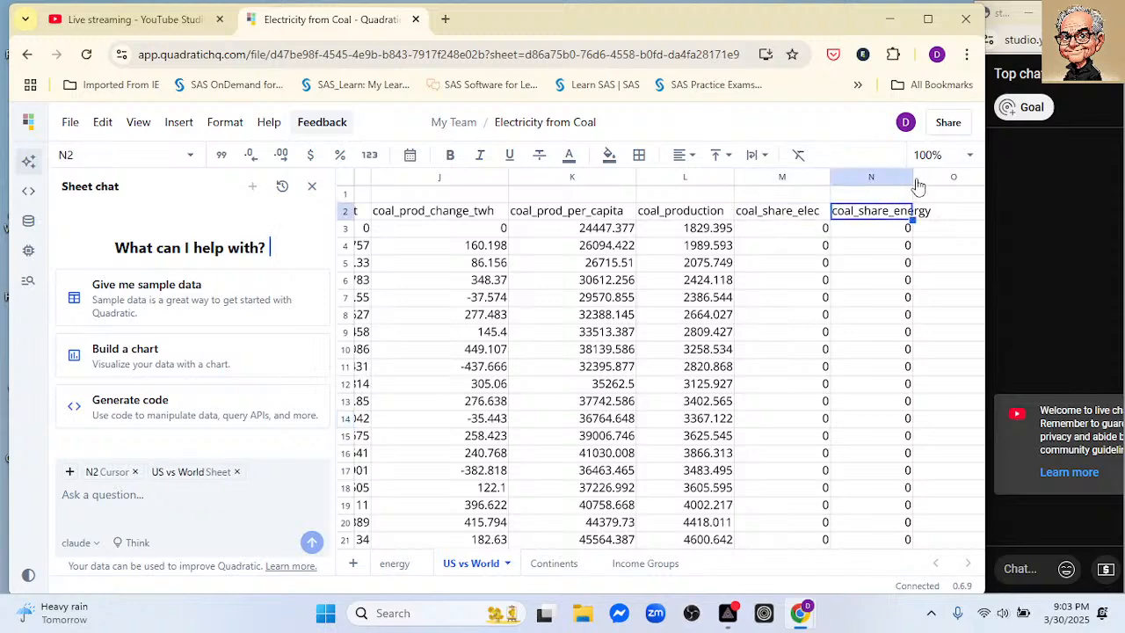
left_click(919, 180)
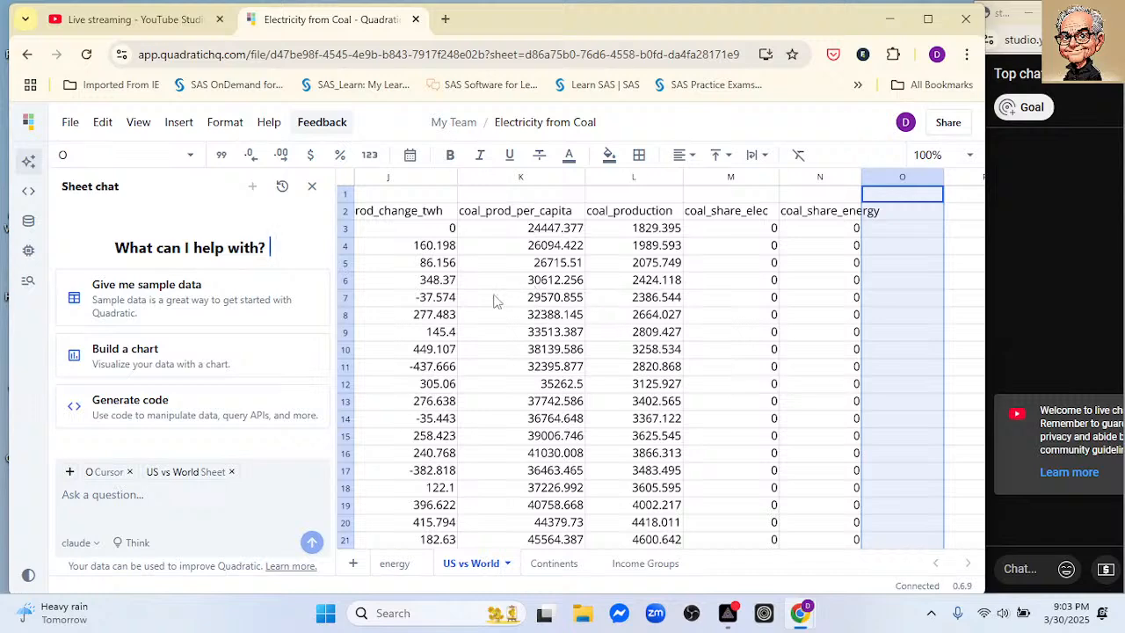
Copy the coal_prod_per_capita header cell and begin the sheet chat prompt with "Create"
scroll(495, 301, "left", 5)
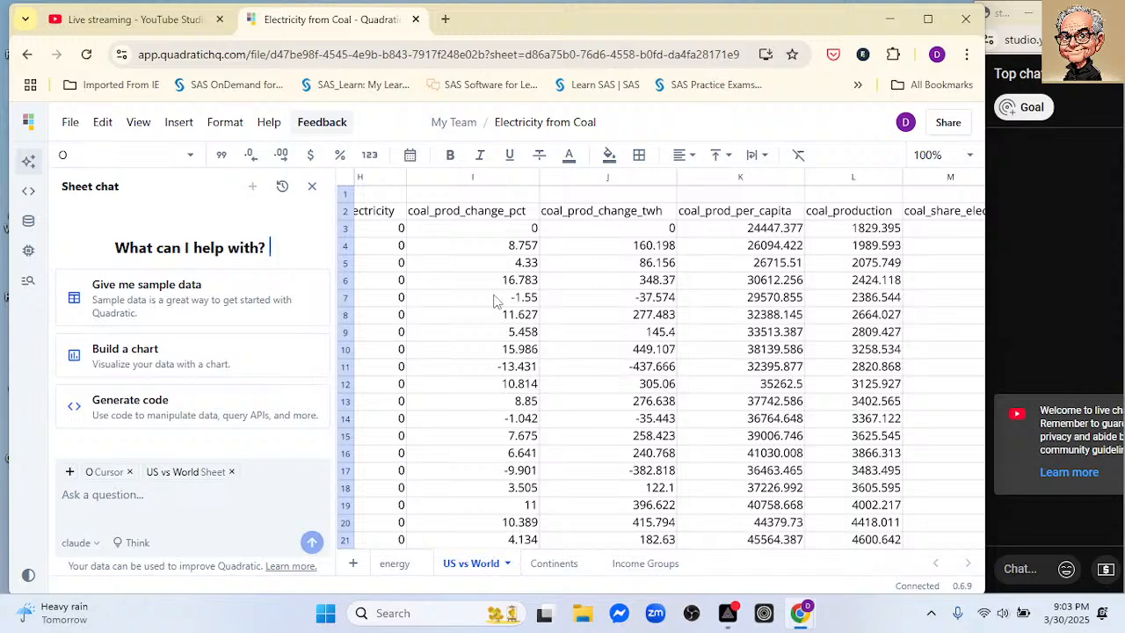
scroll(495, 301, "left", 1)
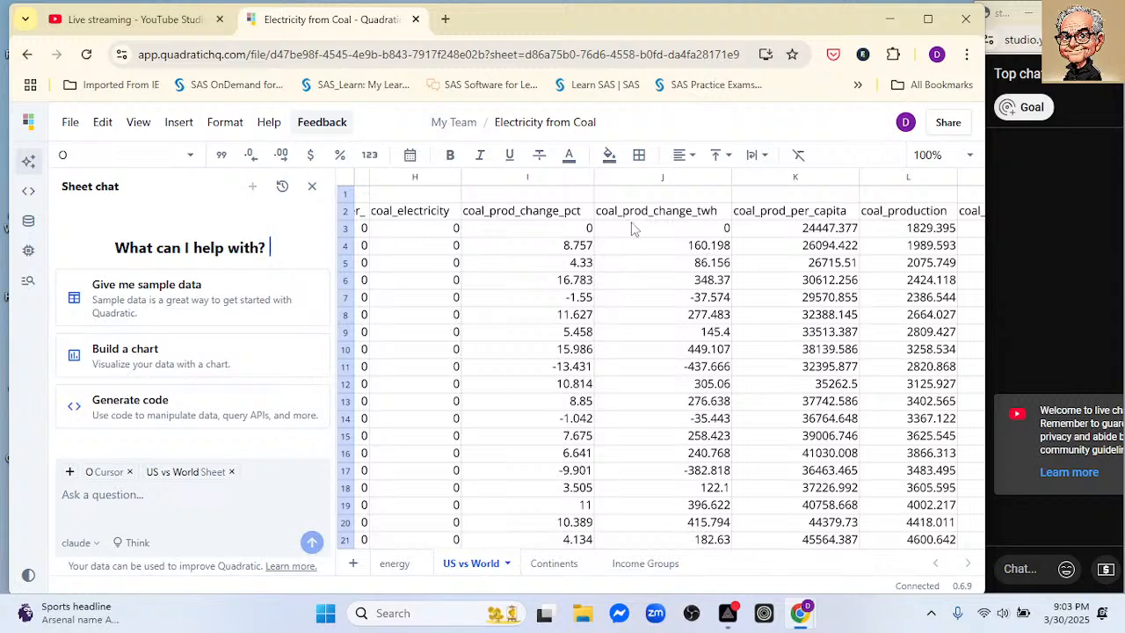
left_click(763, 218)
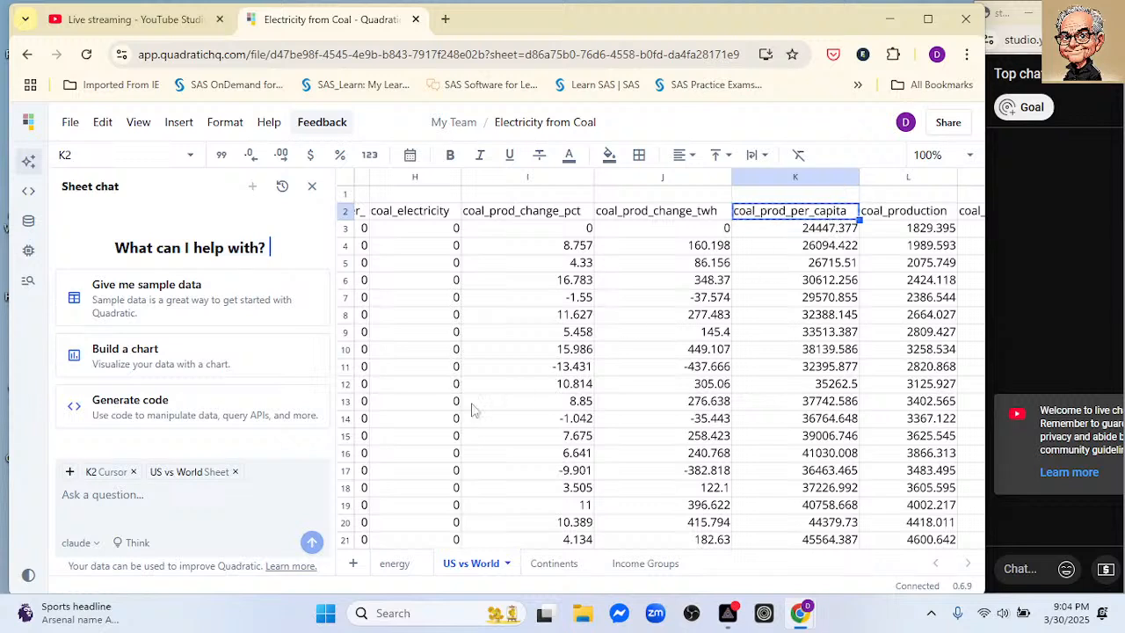
left_click(208, 488)
type("Create")
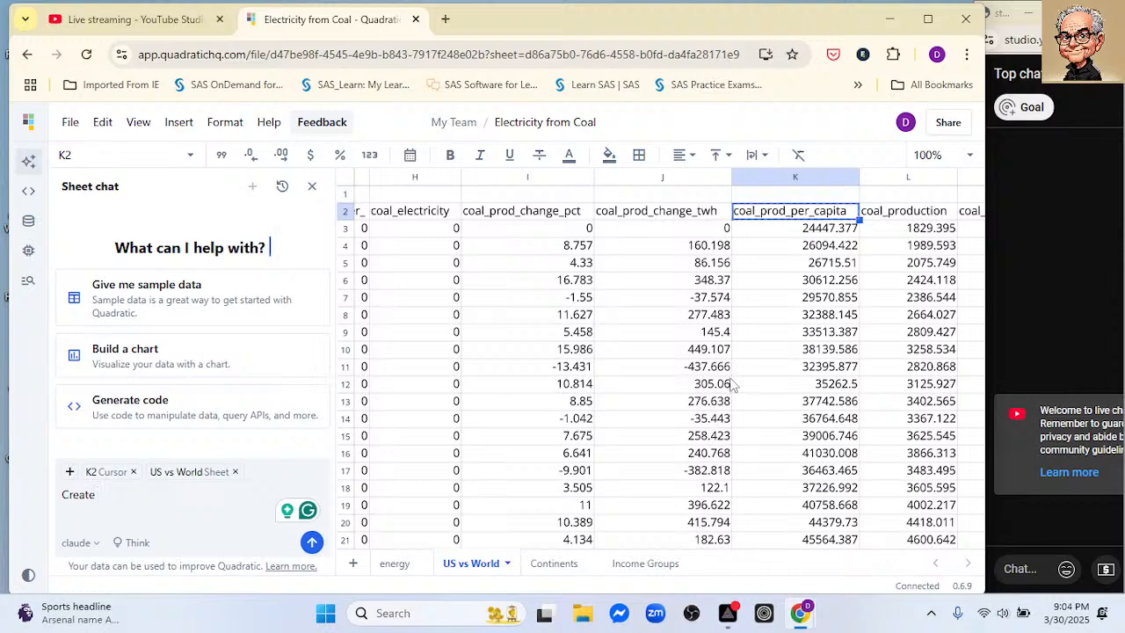
Select empty cell P2 beyond the last data column as the chat's cursor location
scroll(734, 384, "down", 1)
scroll(735, 384, "up", 1)
left_click(649, 408)
scroll(650, 413, "right", 2)
scroll(650, 413, "right", 2)
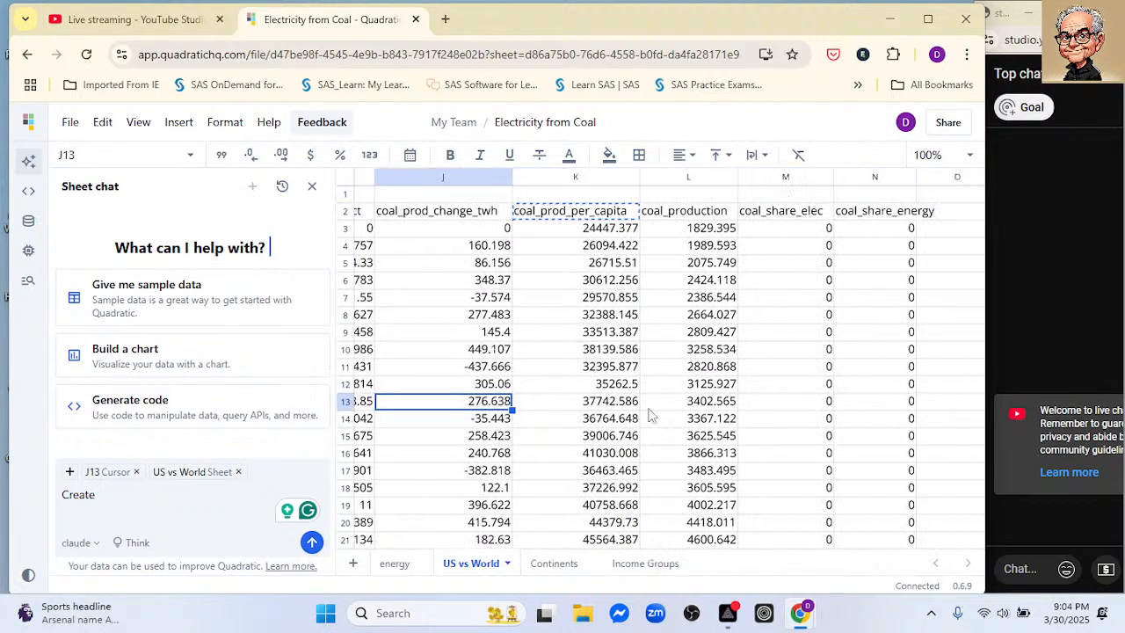
scroll(729, 408, "right", 1)
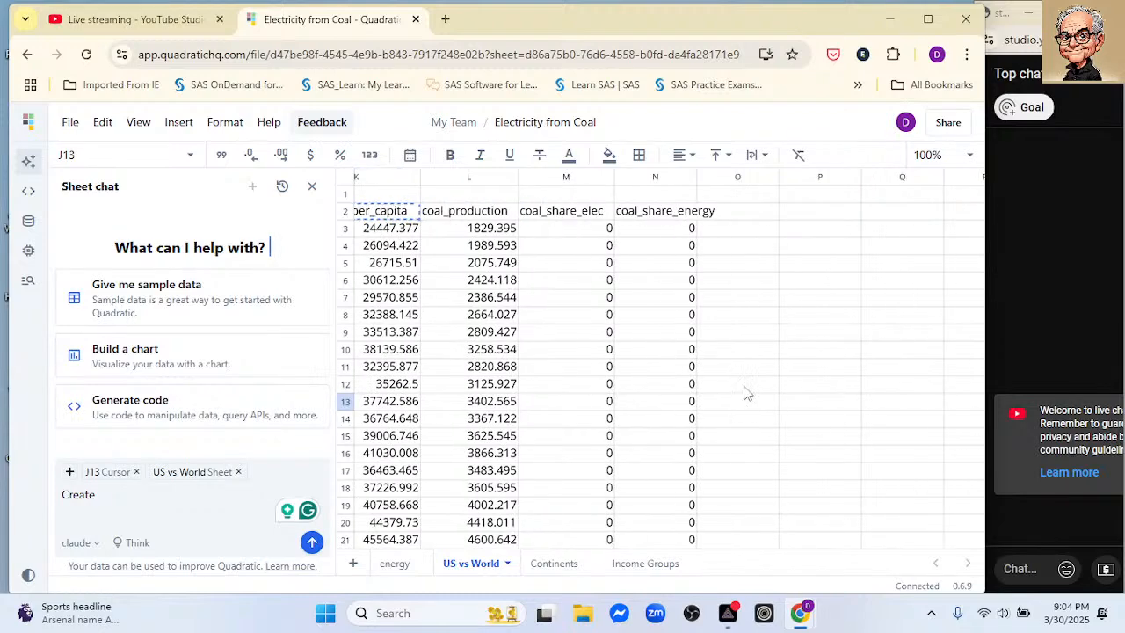
left_click(802, 211)
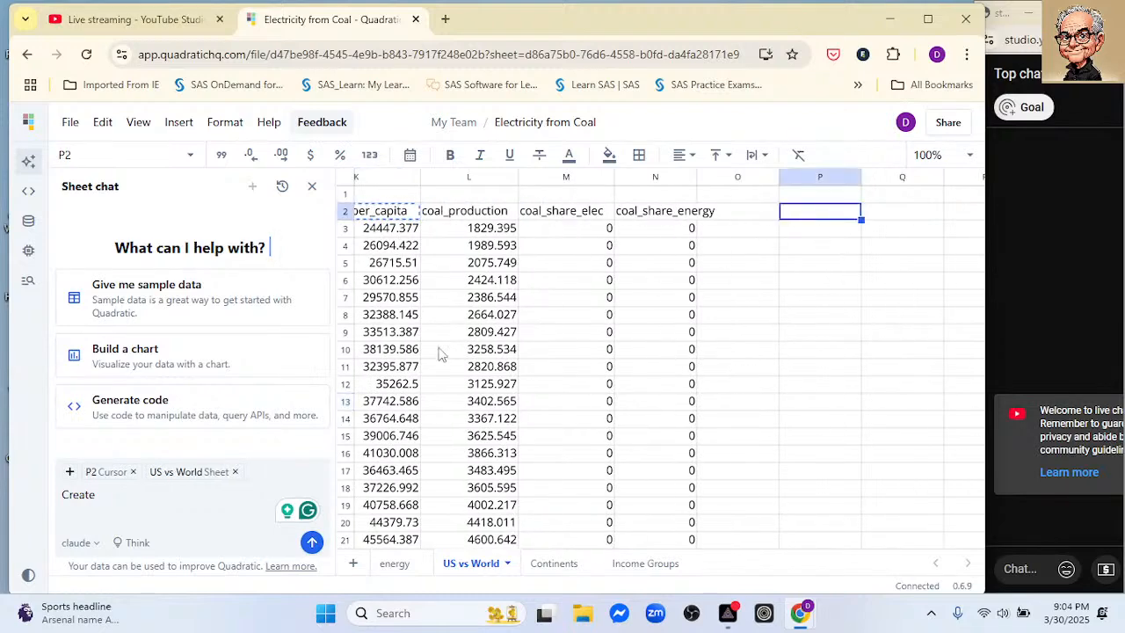
Extend the sheet chat prompt to read "Create plot of coal_prod_per_capita"
left_click(155, 496)
type("Create plot")
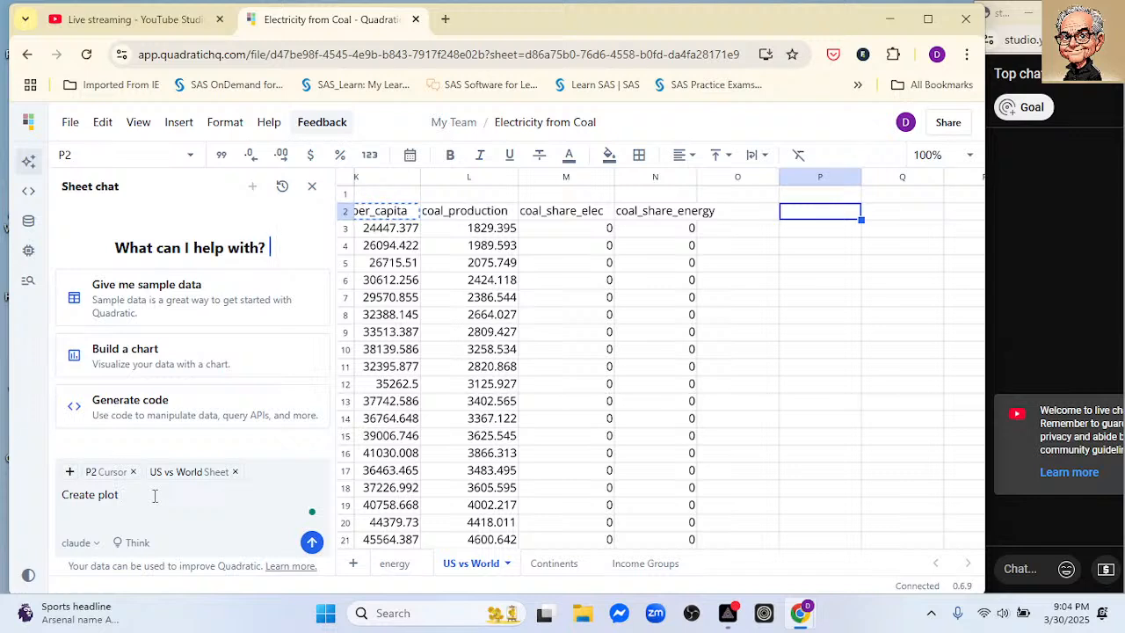
type(" show")
key("BackSpace")
key("BackSpace")
key("BackSpace")
key("BackSpace")
type("of")
type("coal_prod_per_capita")
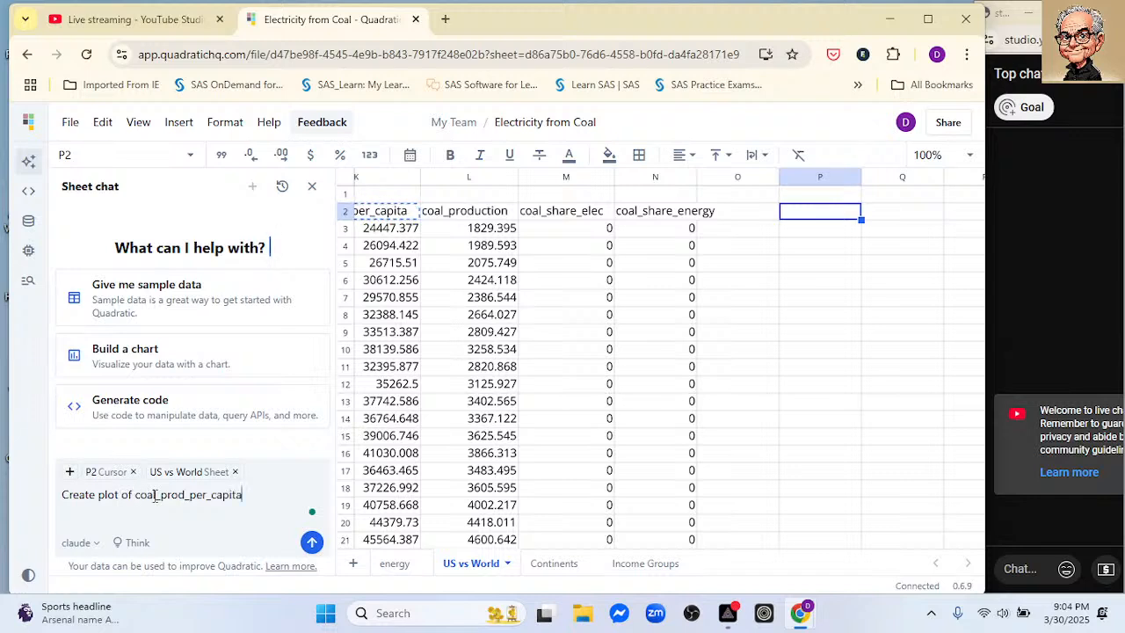
Complete the chat prompt with "with one line for the US and another line World" and submit it
type("with one line for the ul")
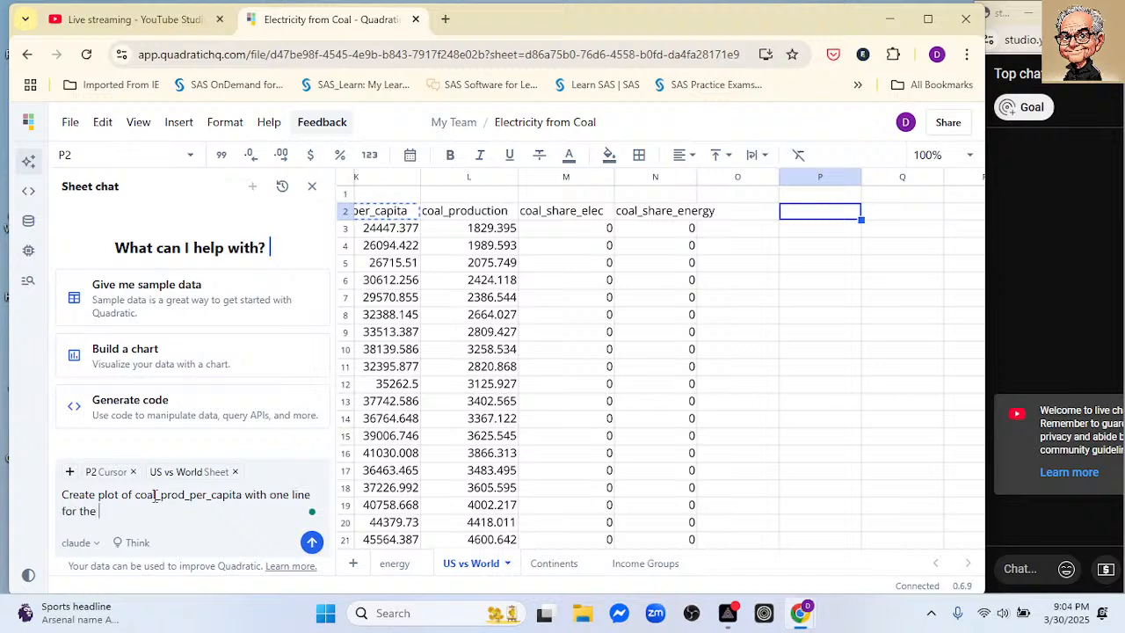
key("BackSpace")
key("BackSpace")
type("US and anohte")
key("BackSpace")
key("BackSpace")
key("BackSpace")
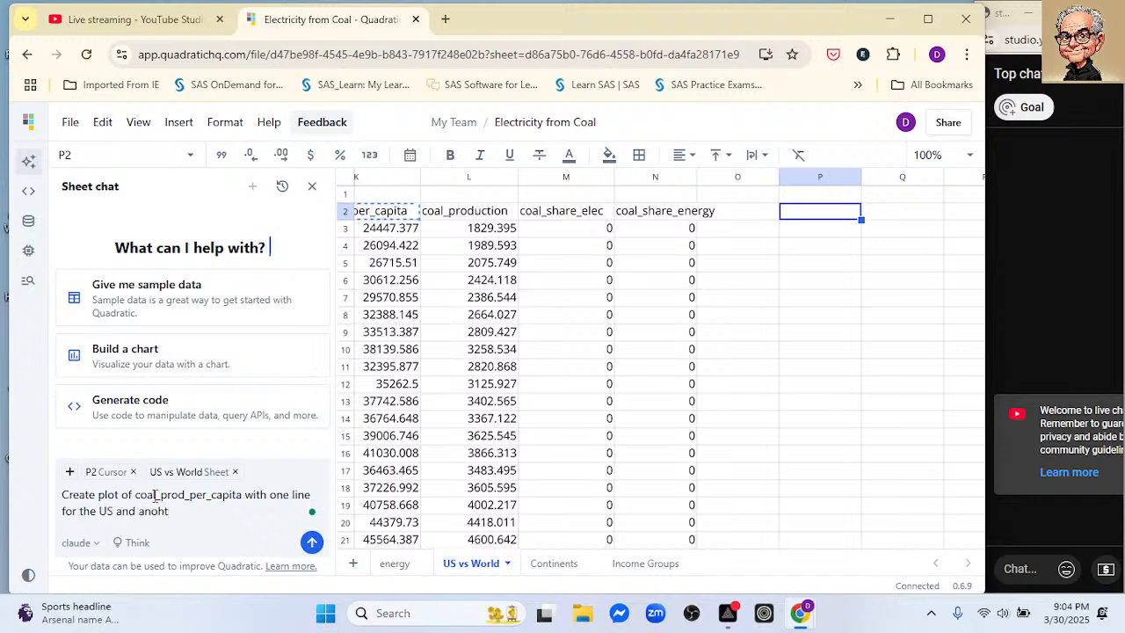
type("ther linn")
key("BackSpace")
type("e ")
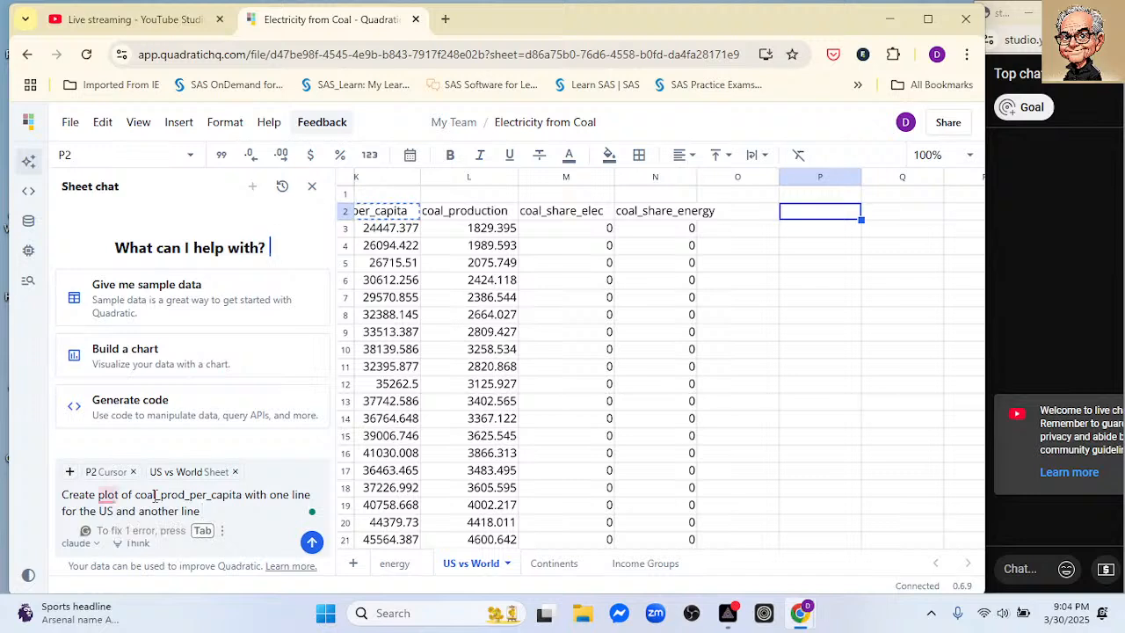
type("Wor")
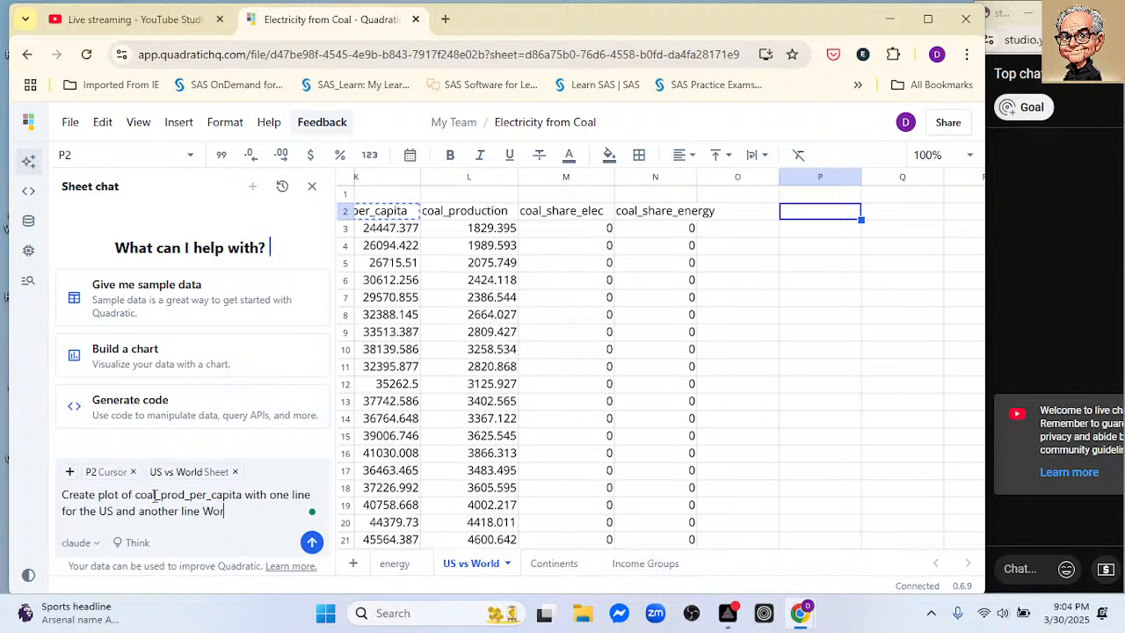
type("ld")
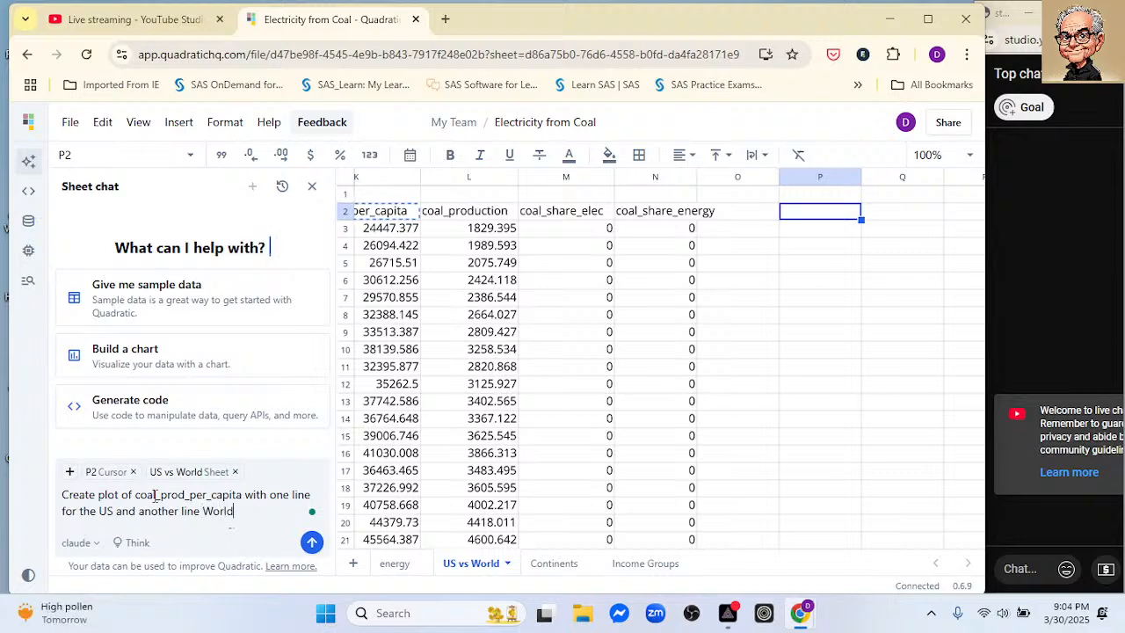
left_click(314, 545)
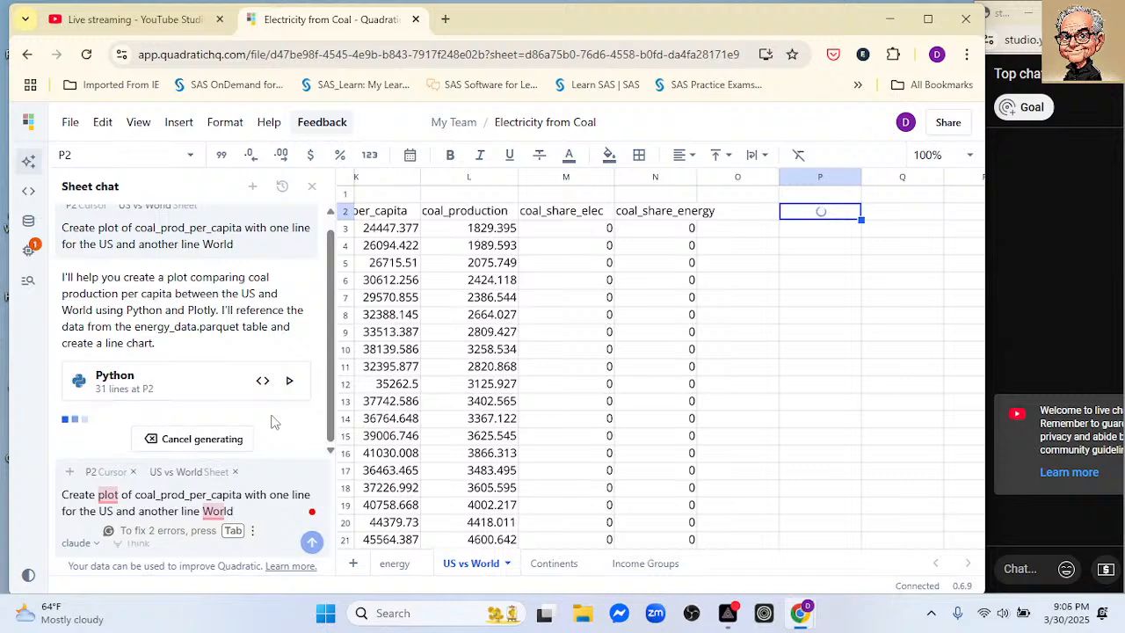
Cancel the running generation and resubmit the prompt with "Use the data in the current sheet." added at its end
left_click(220, 441)
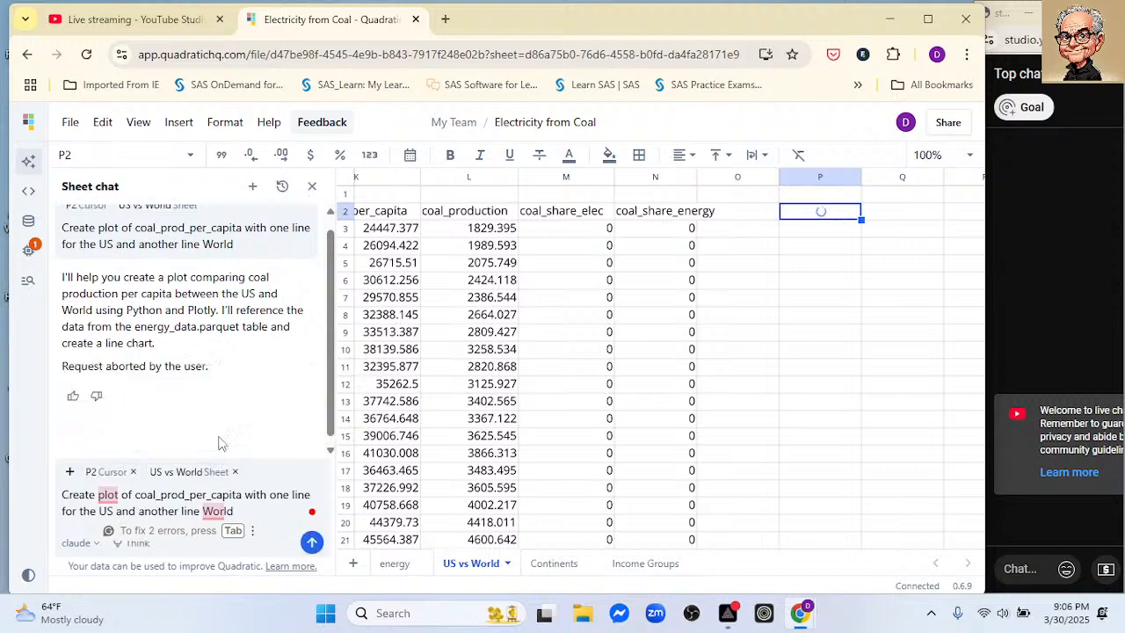
left_click(252, 509)
type(".")
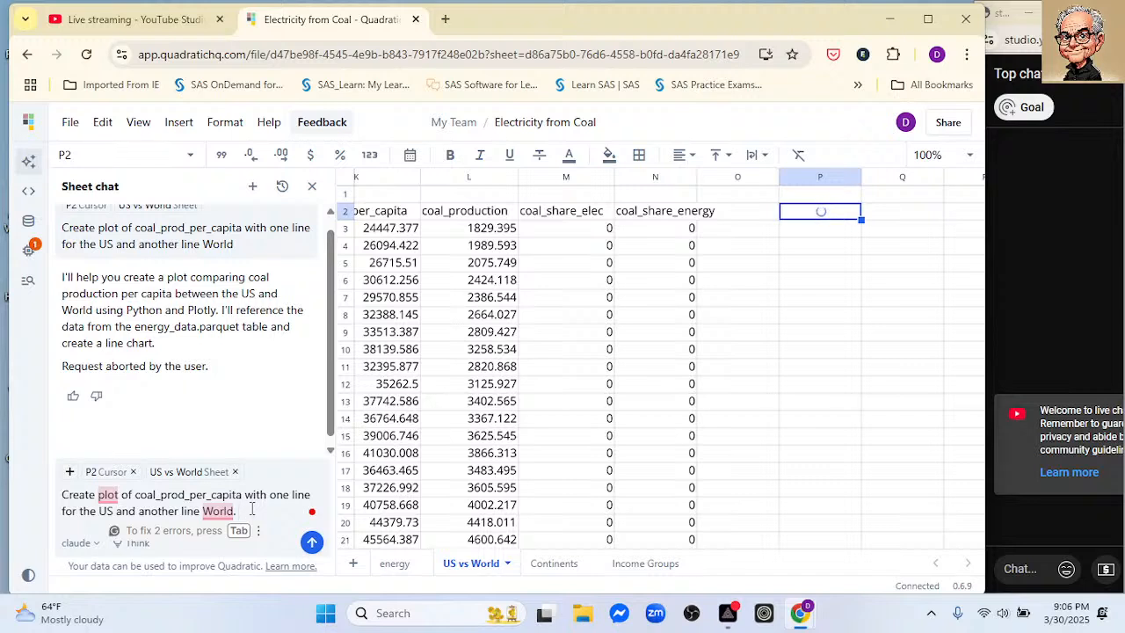
type("Us")
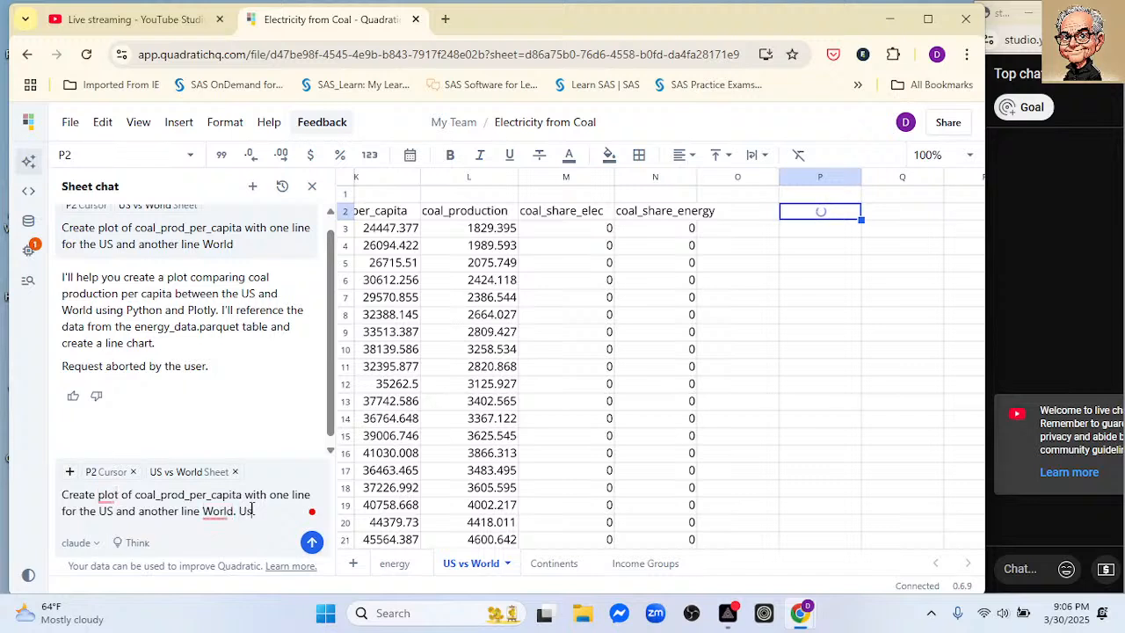
type("e the data in the current s")
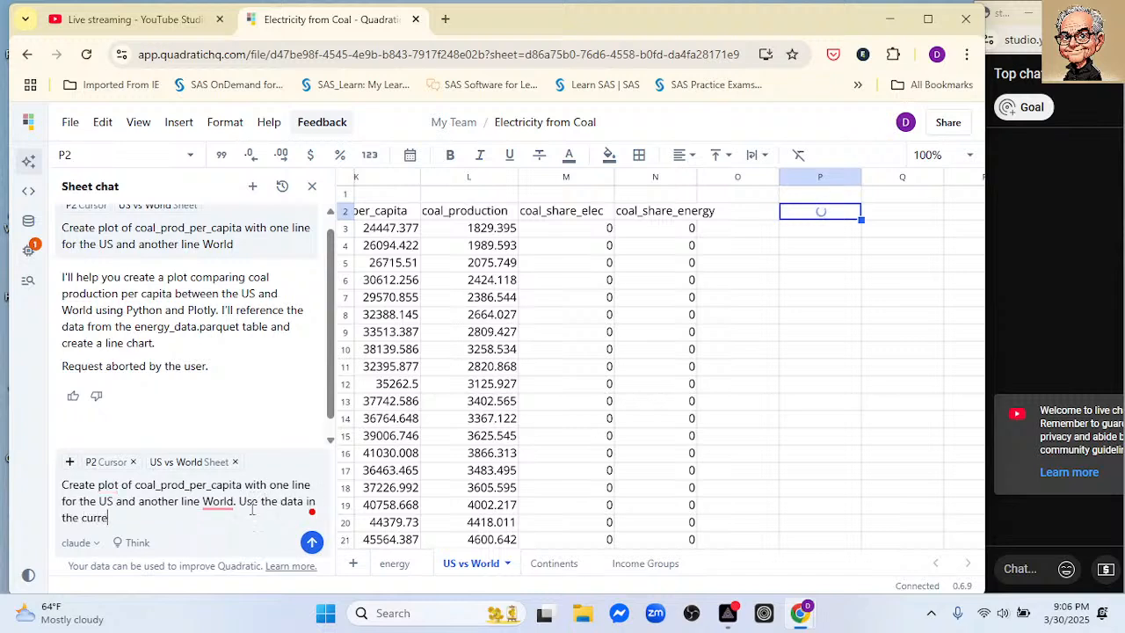
type("t.")
key("Return")
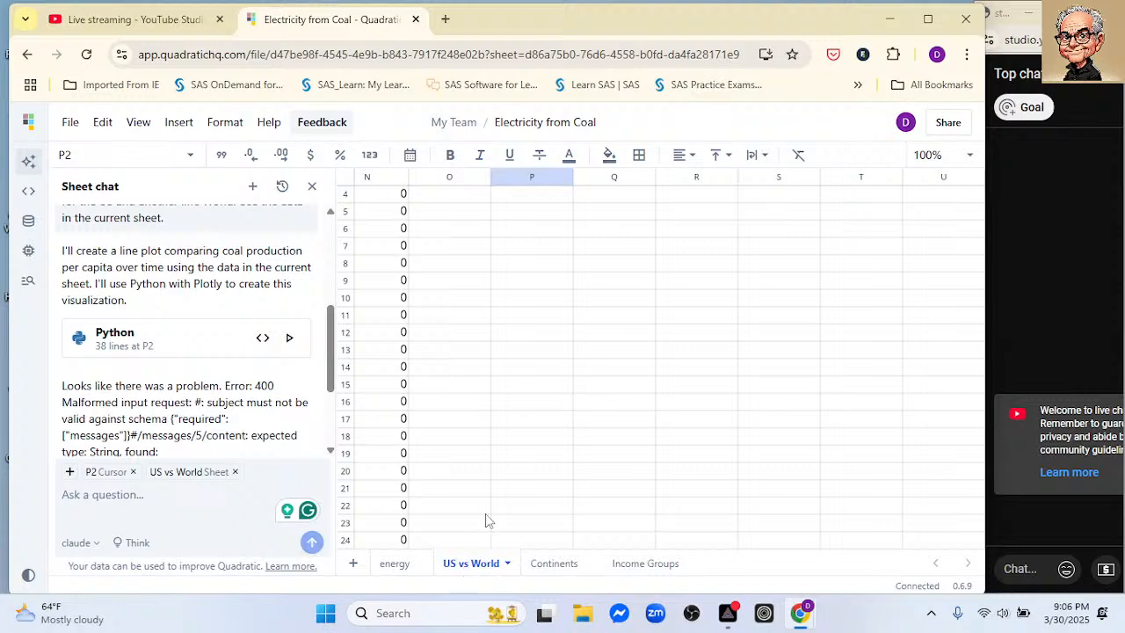
Delete the failed chart code in cell P2 and make P5 the chat's cursor location
scroll(542, 426, "up", 2)
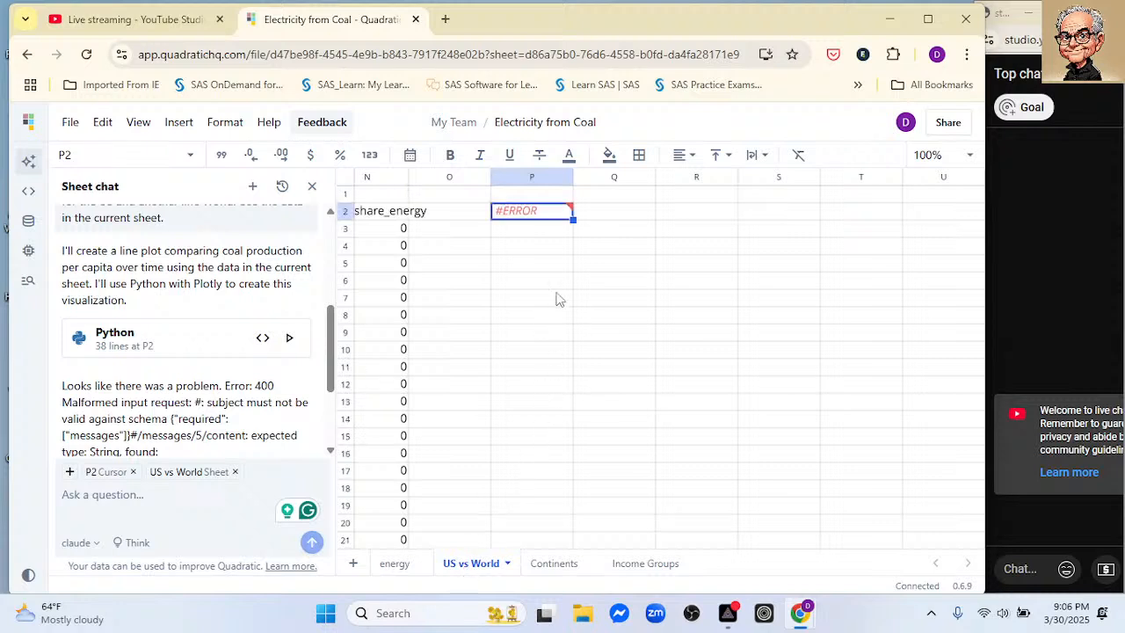
key("Delete")
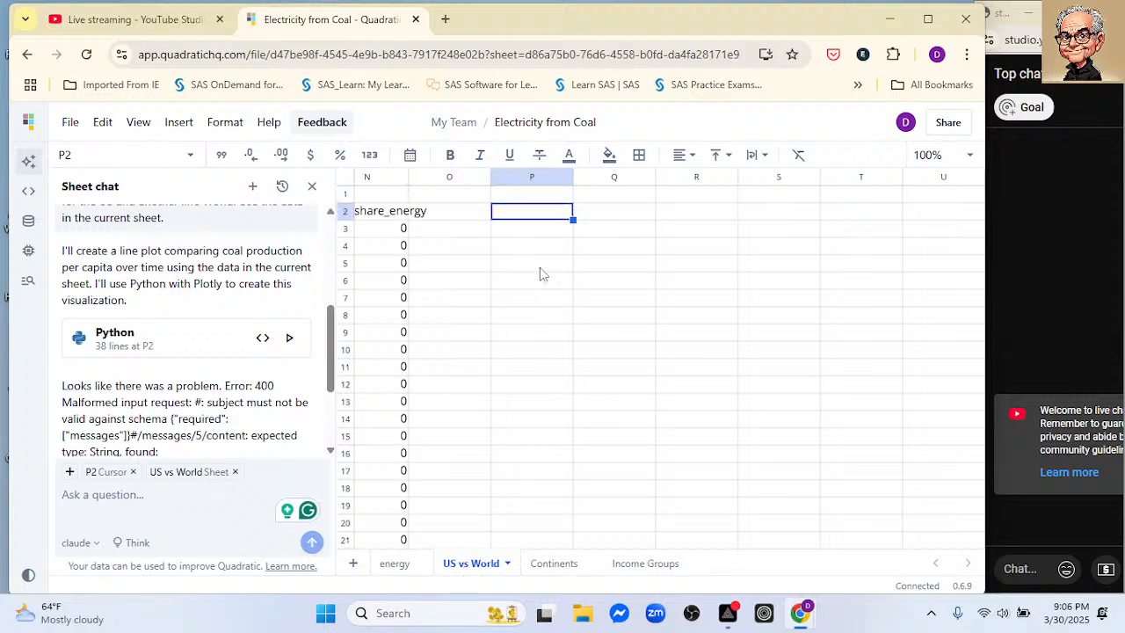
left_click(541, 269)
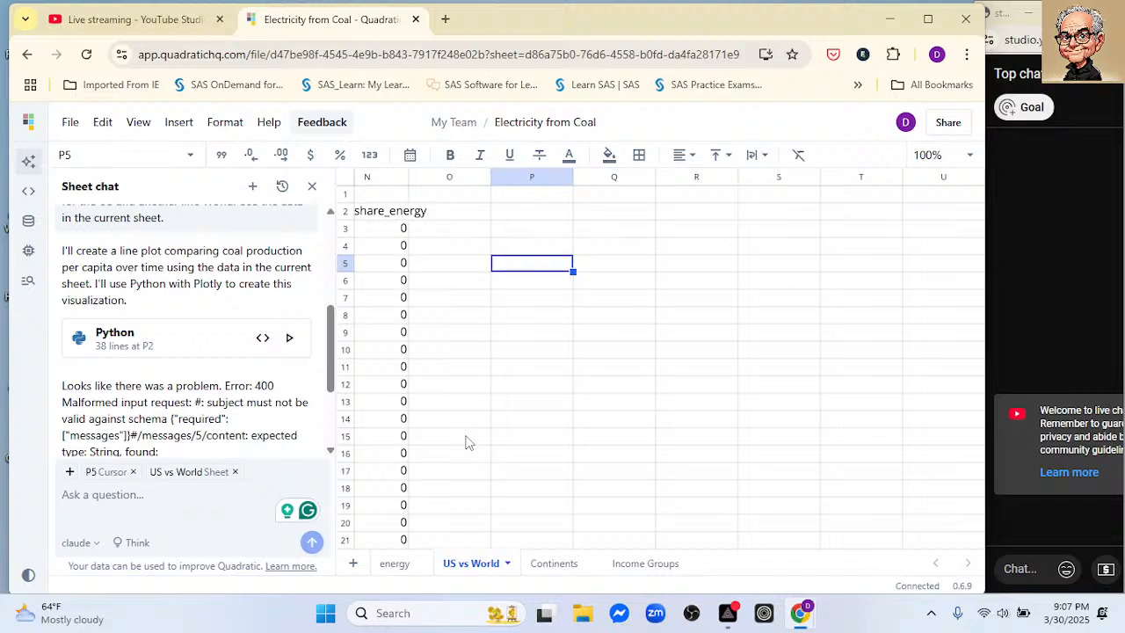
Copy the AI's reply describing the coal production per capita line plot and paste it into the chat prompt
left_click(210, 494)
left_click_drag(64, 249, 143, 302)
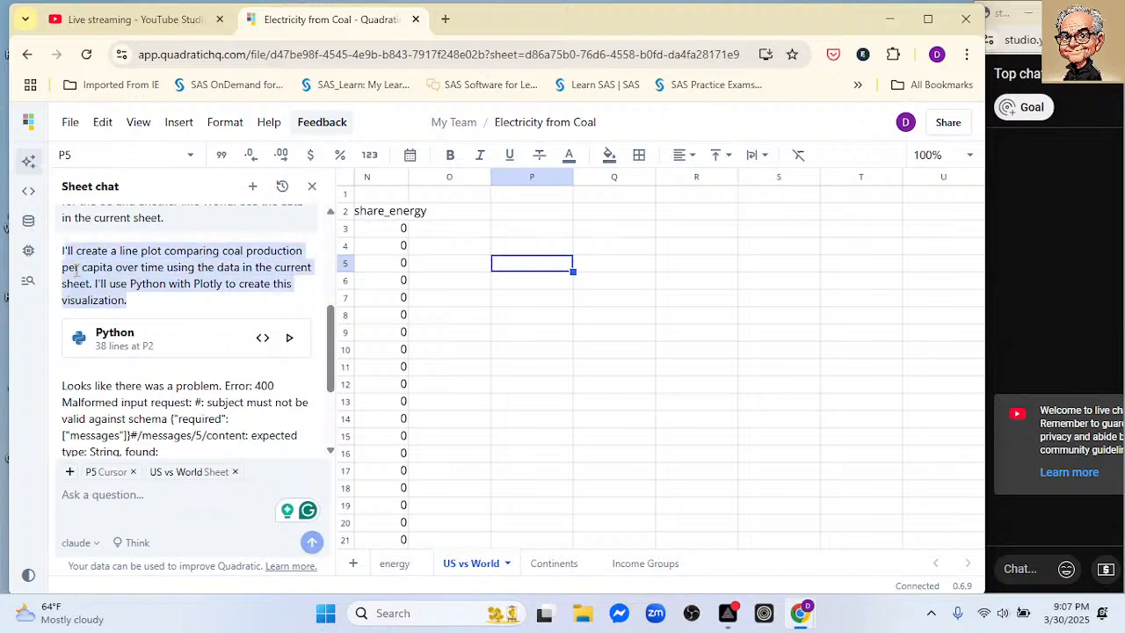
left_click(149, 303)
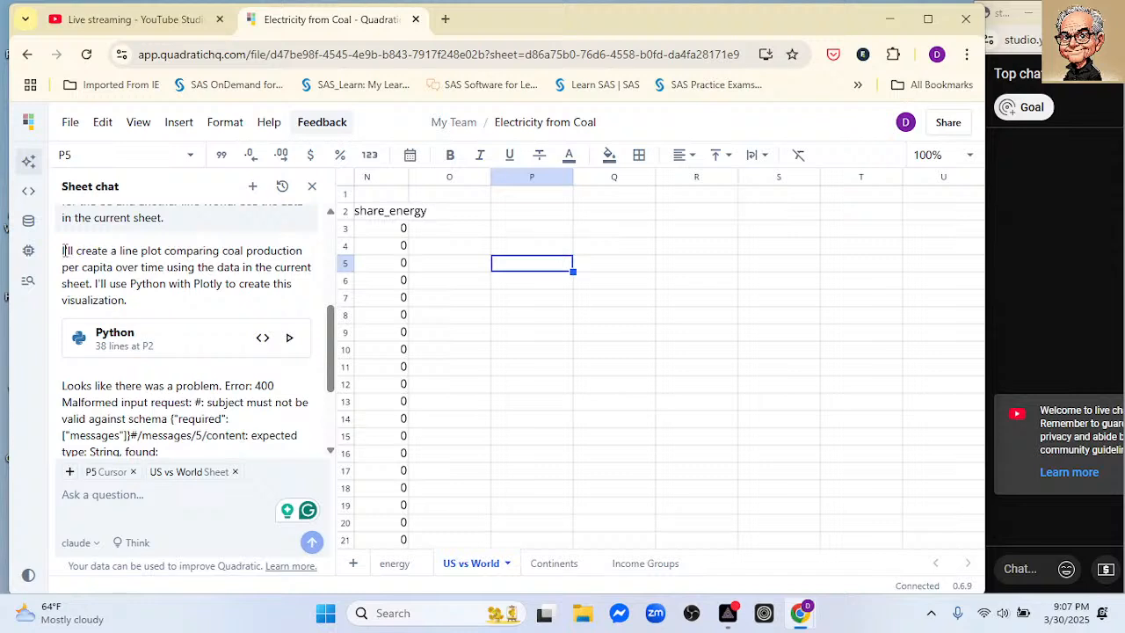
left_click_drag(64, 250, 140, 303)
key("ctrl+c")
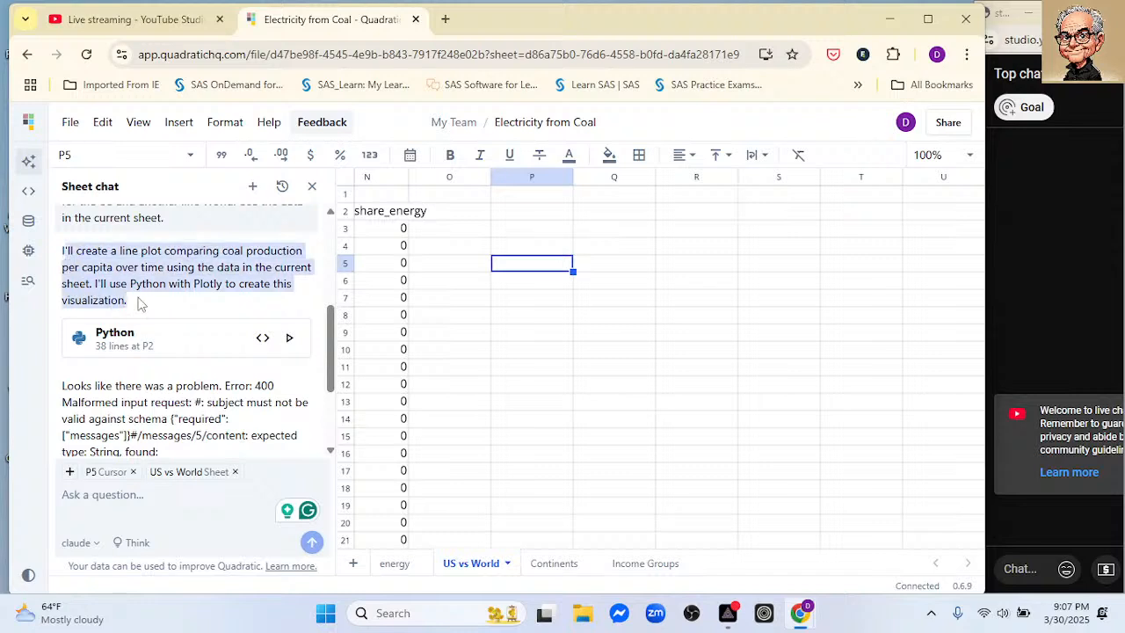
left_click(133, 494)
key("ctrl+v")
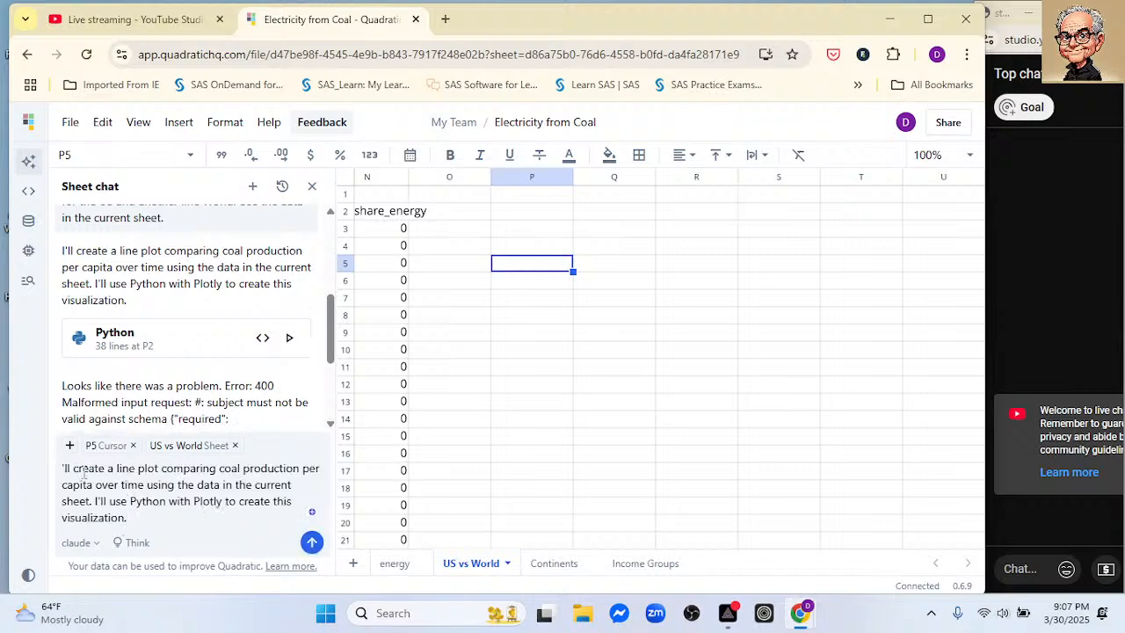
Trim the pasted prompt so it starts with "create a line plot" and try submitting it twice
left_click(64, 466)
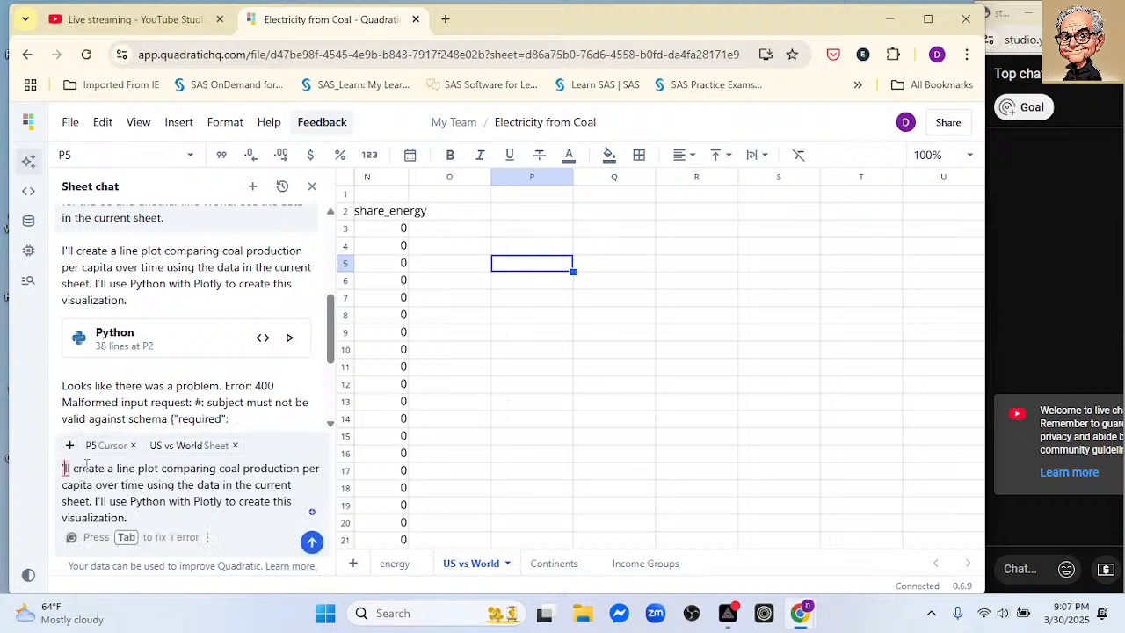
key("Delete")
key("Delete")
key("Delete")
key("Delete")
key("Delete")
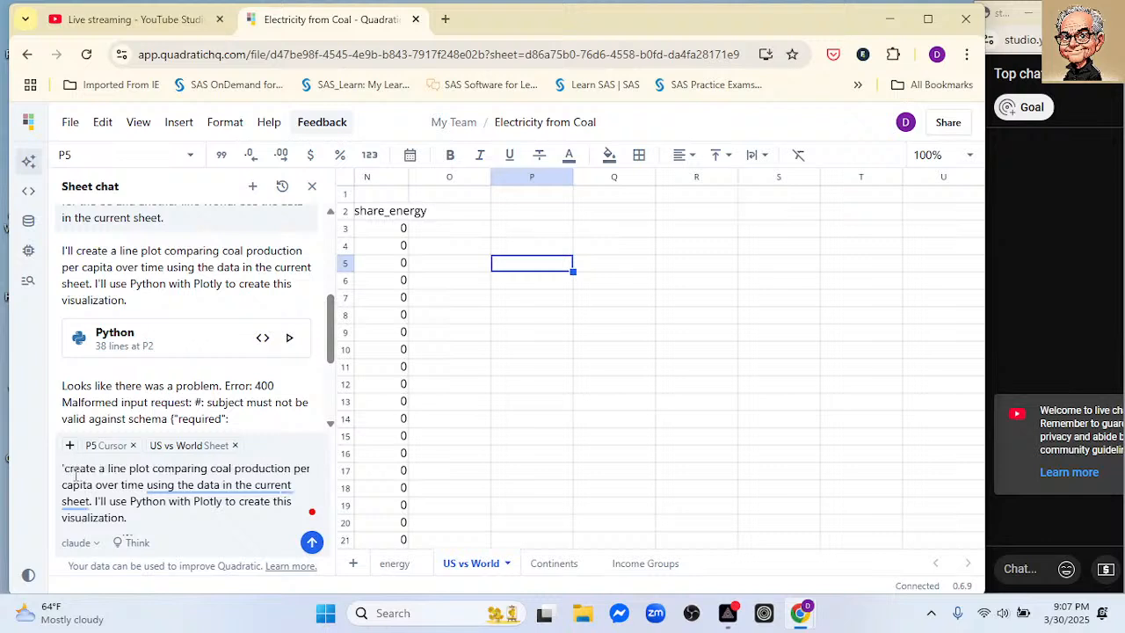
key("Delete")
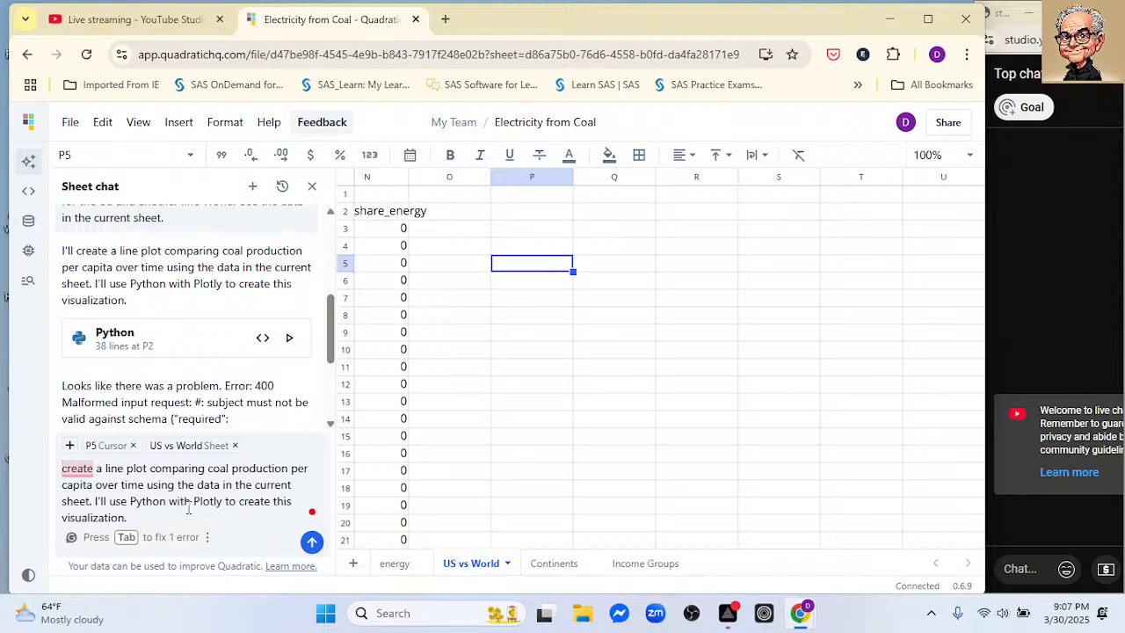
left_click(311, 543)
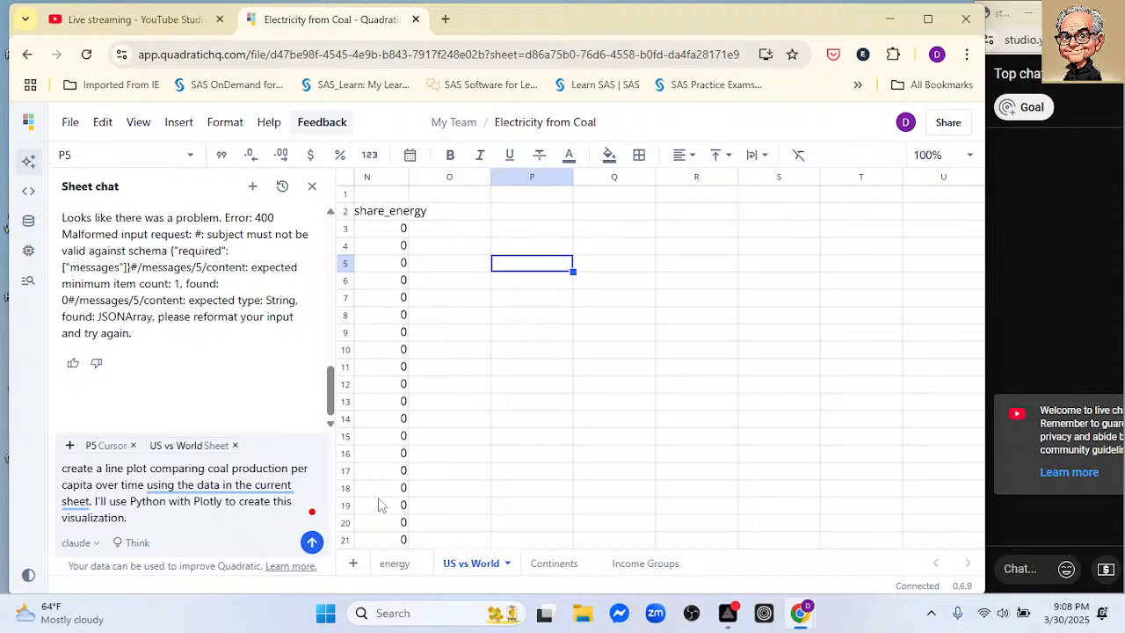
left_click(312, 543)
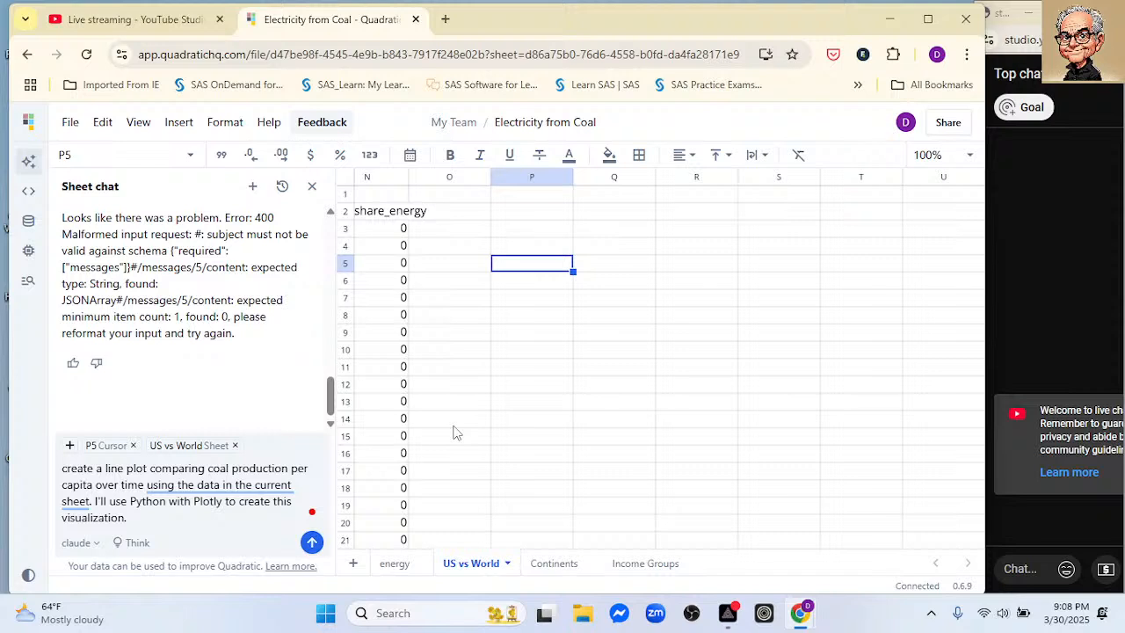
Examine the columns of the energy_data.parquet table on the energy sheet through to the end of the table
left_click(466, 326)
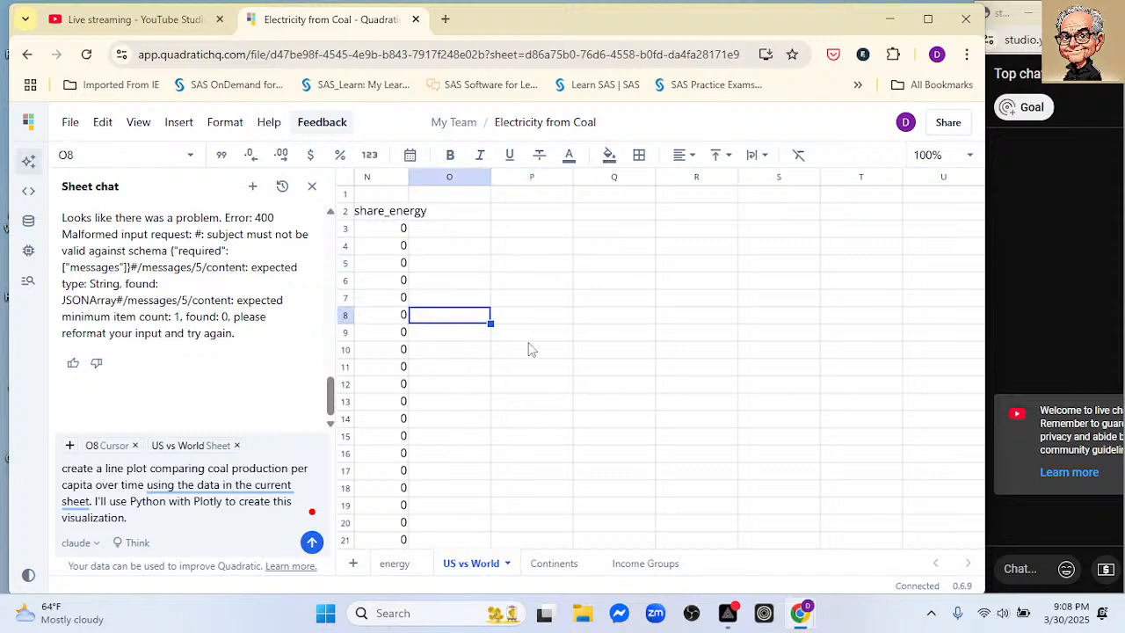
left_click(394, 570)
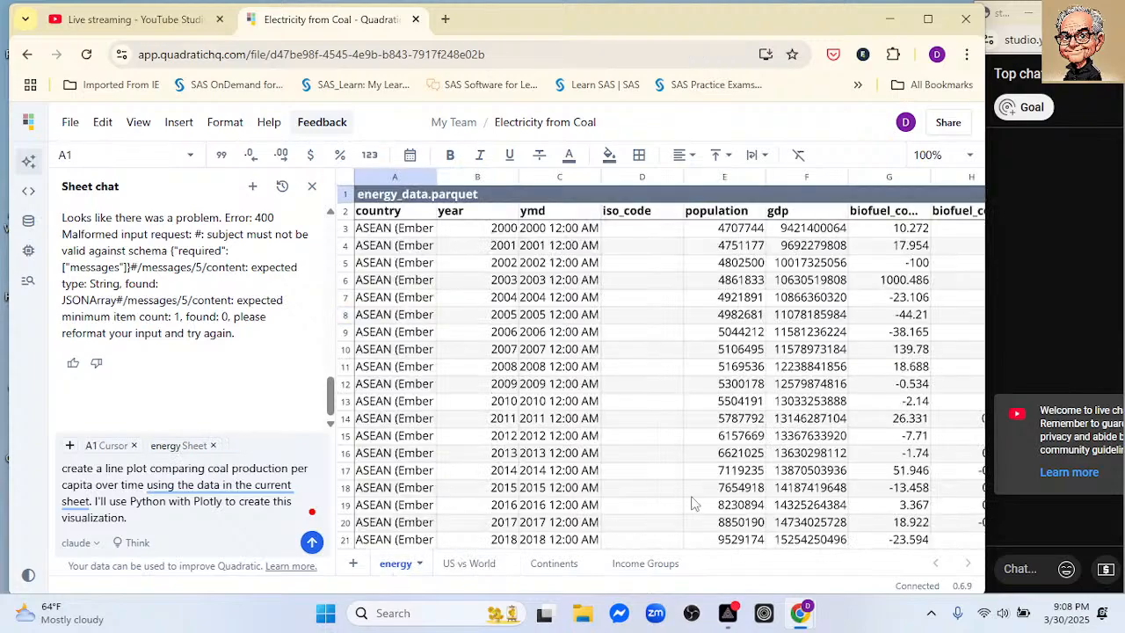
scroll(615, 447, "right", 15)
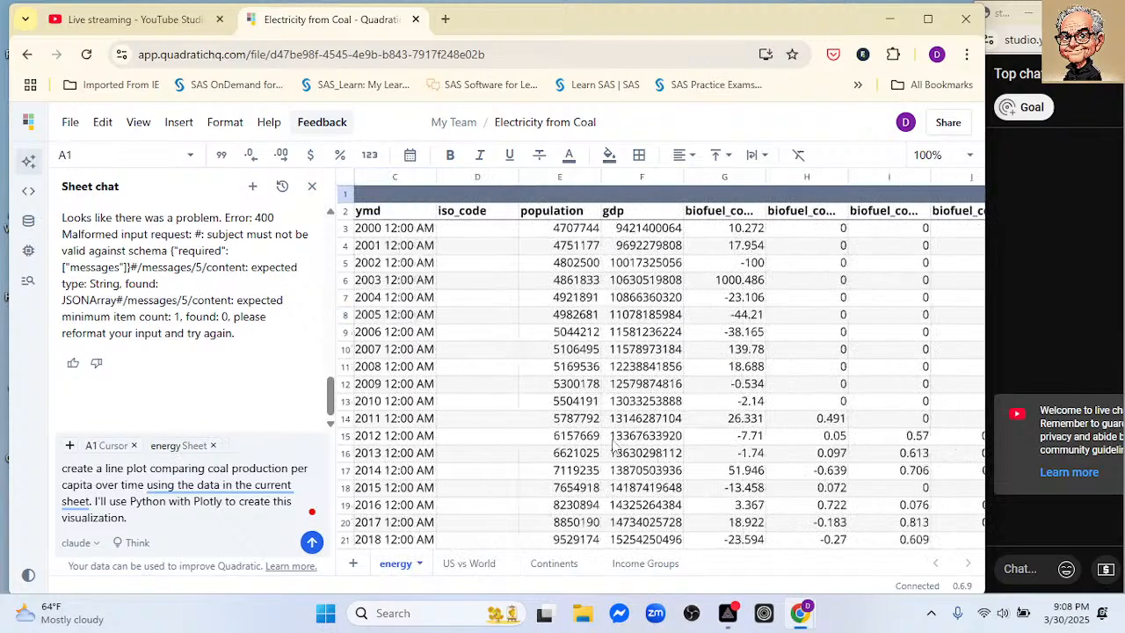
scroll(613, 446, "right", 20)
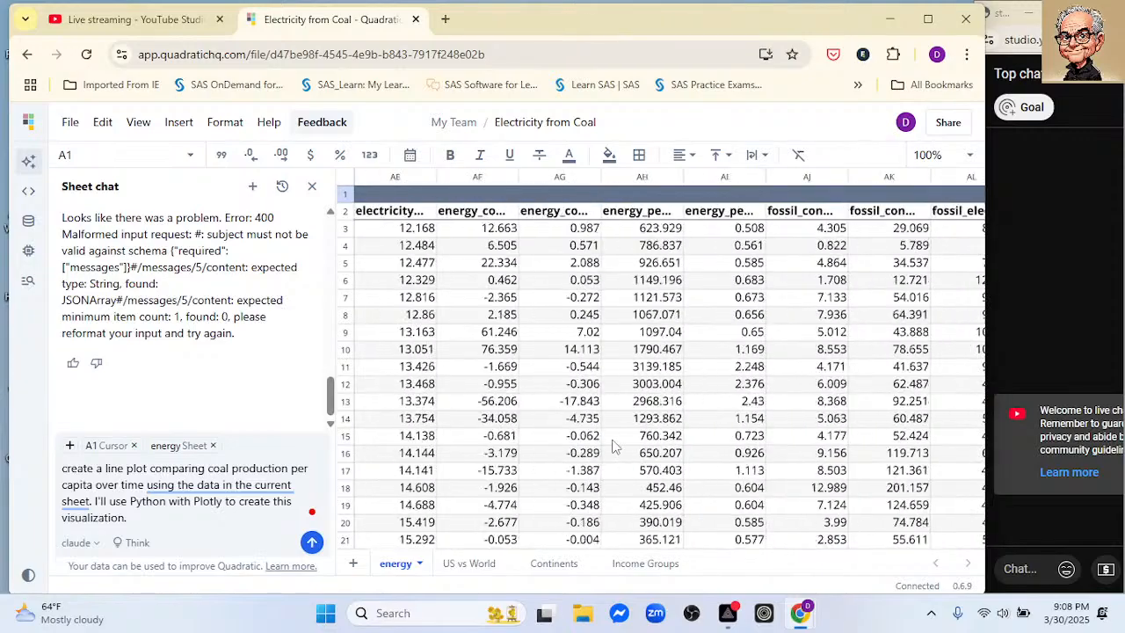
scroll(594, 440, "right", 20)
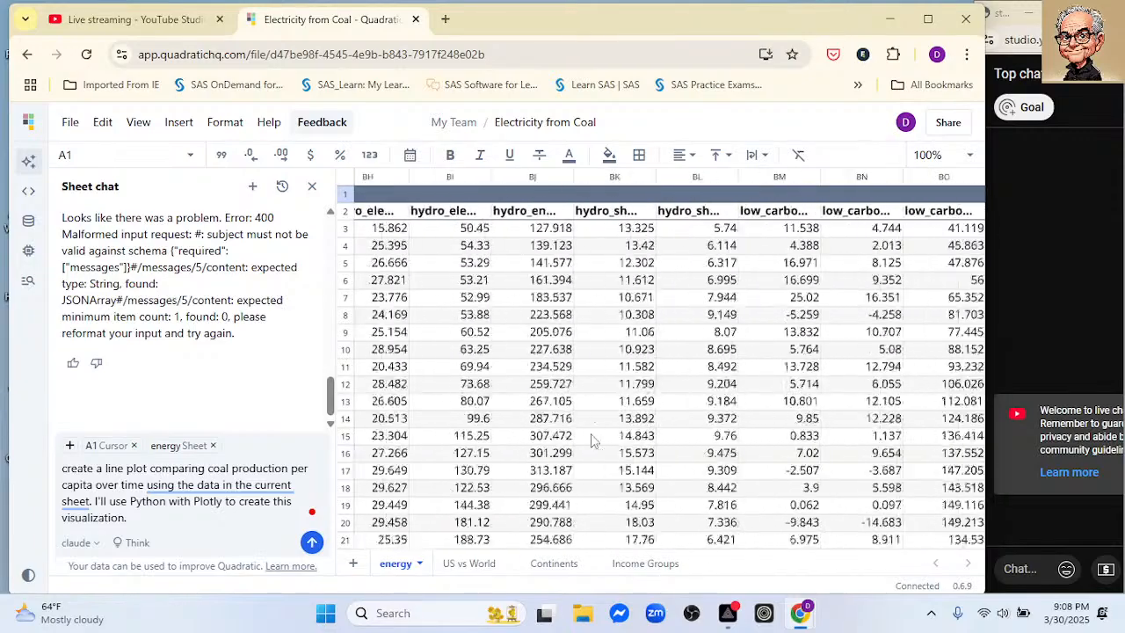
scroll(594, 440, "right", 20)
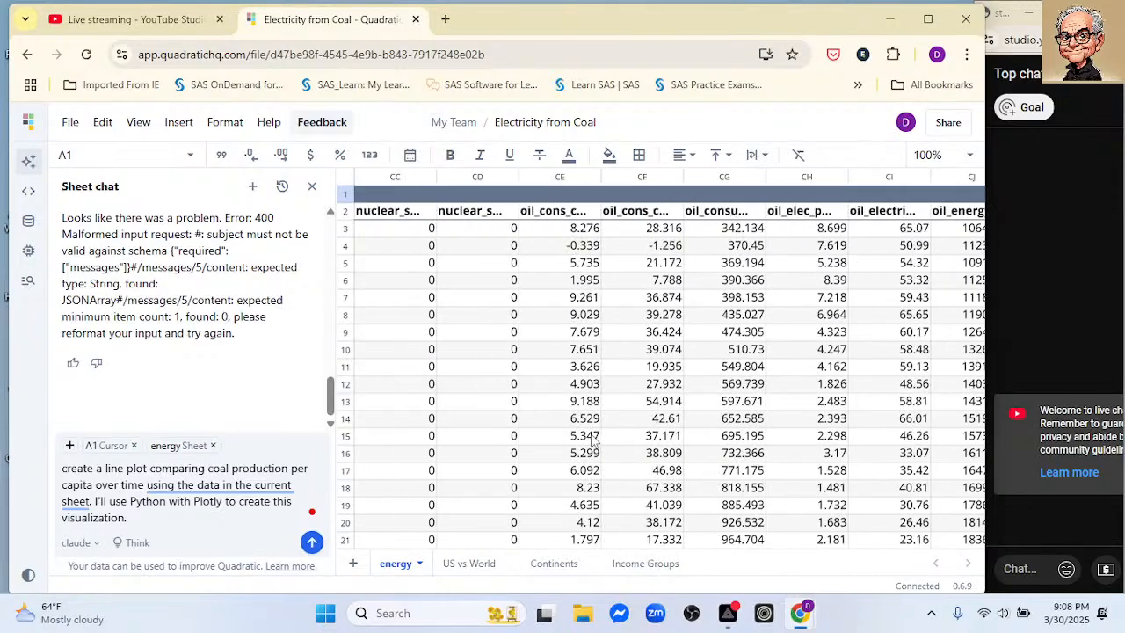
scroll(594, 440, "right", 20)
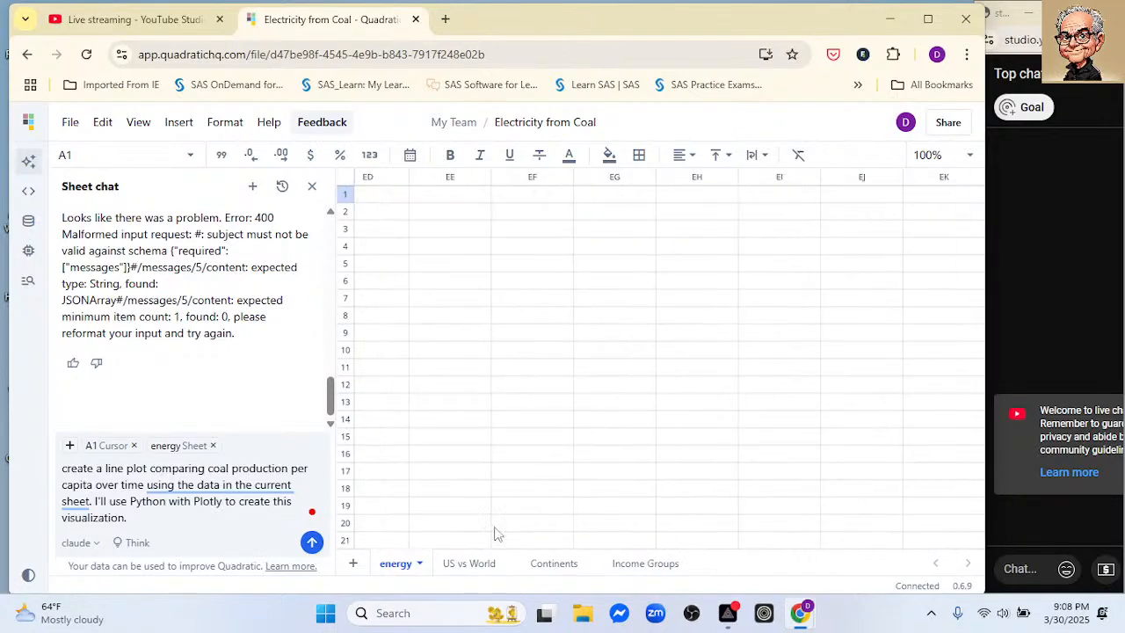
Clear the drafted chat prompt and select the Python1 title cell A1 on the US vs World sheet
left_click(465, 563)
scroll(383, 394, "left", 15)
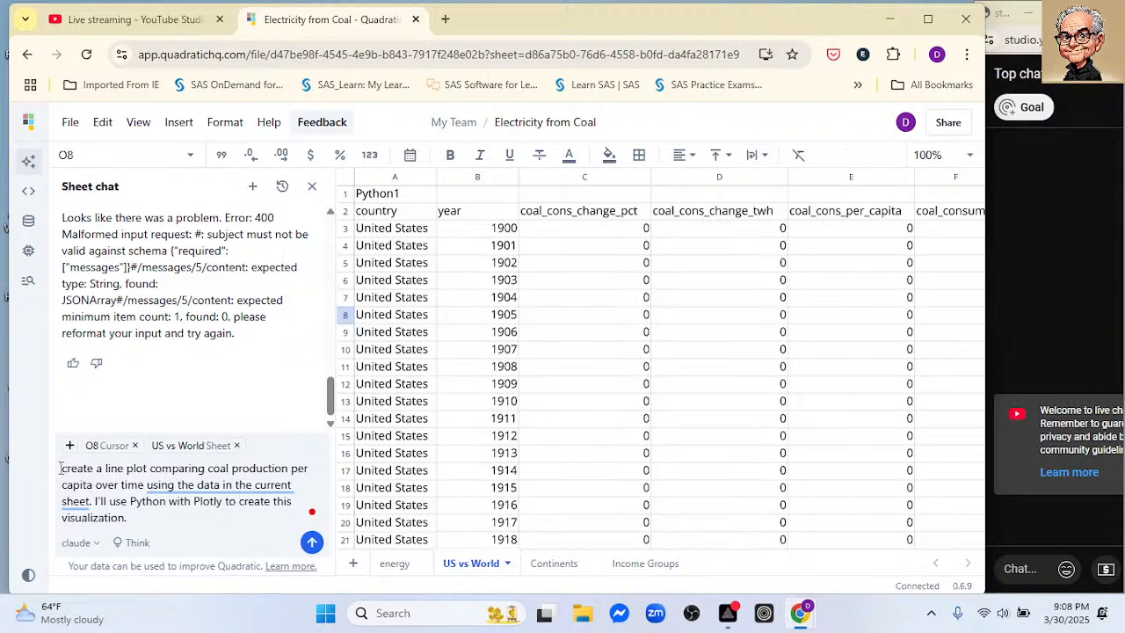
left_click_drag(62, 468, 141, 518)
key("BackSpace")
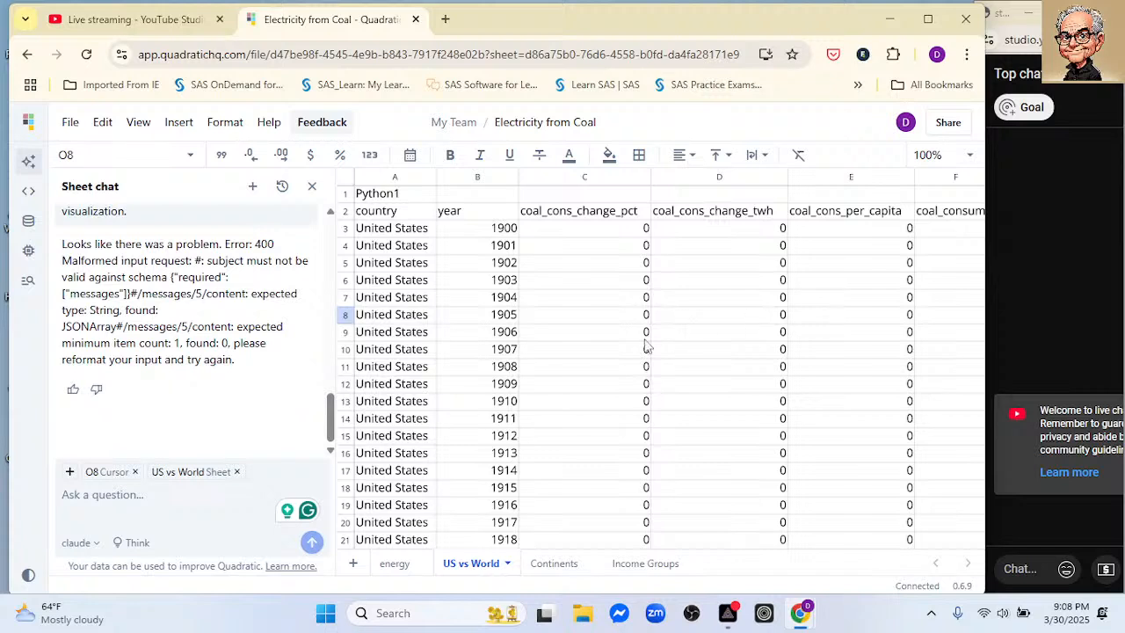
left_click(385, 197)
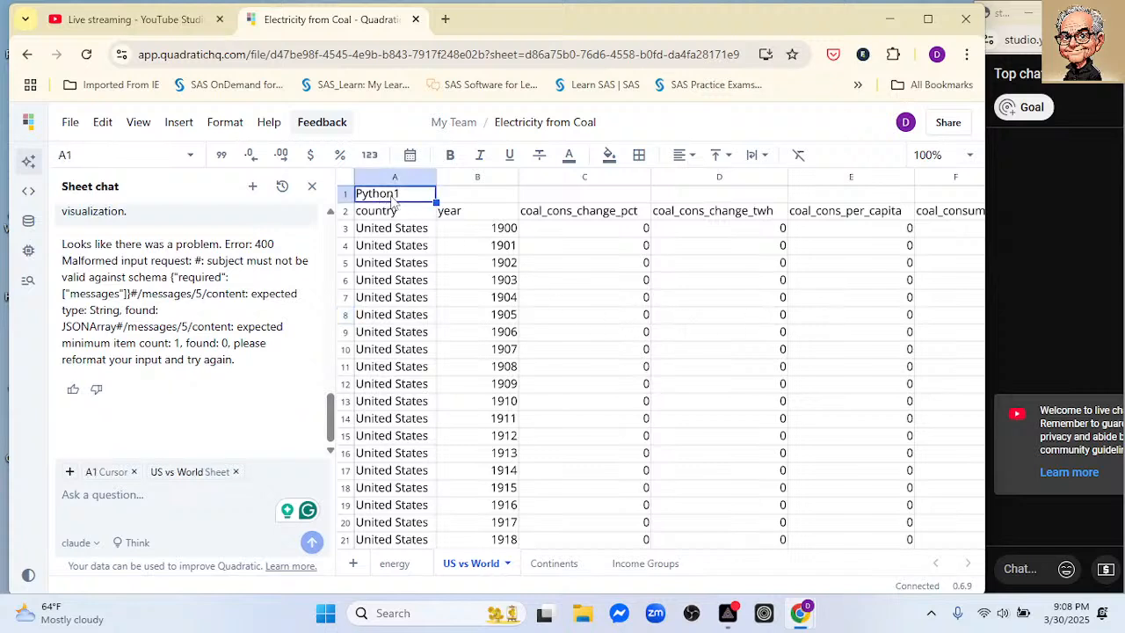
Examine the energy sheet's energy_data.parquet table from its last columns back to the country column
left_click(394, 563)
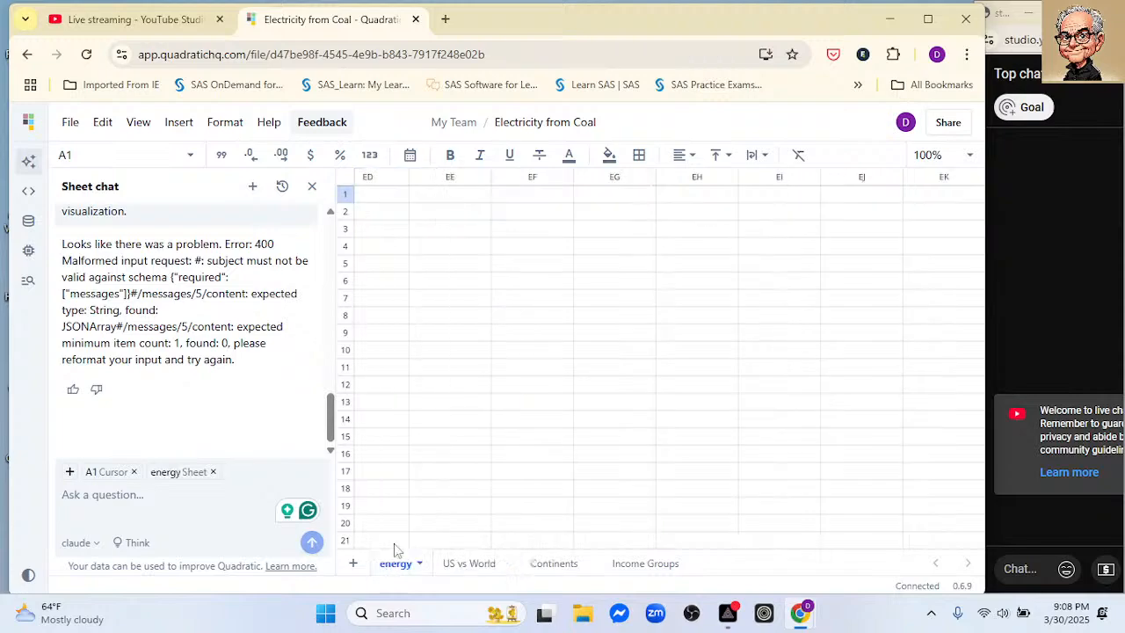
scroll(430, 378, "left", 15)
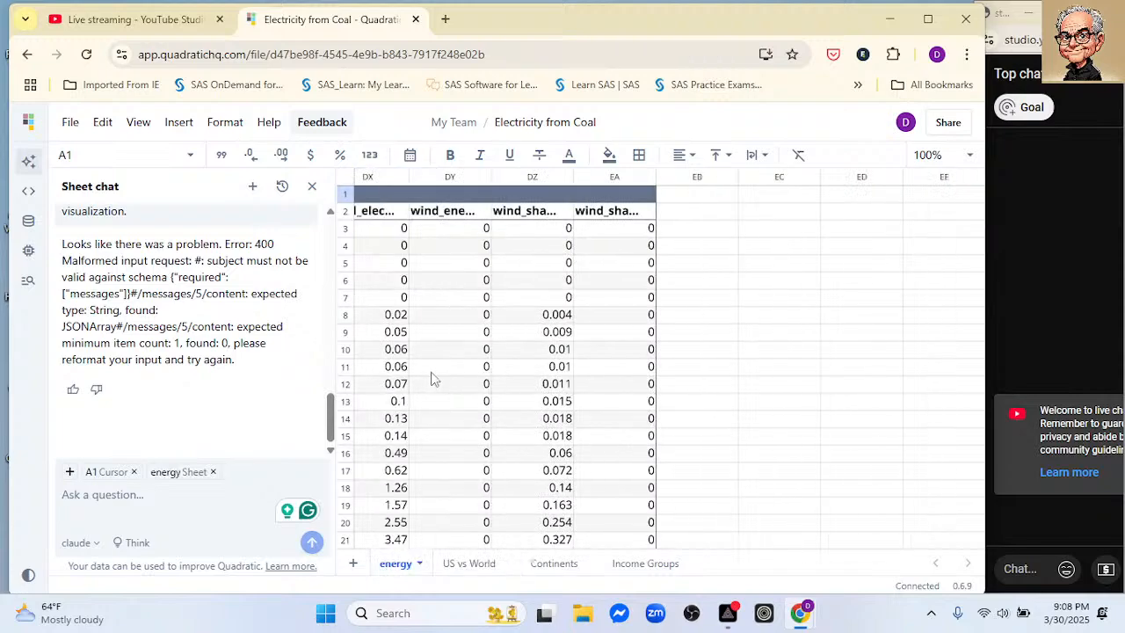
scroll(430, 378, "left", 15)
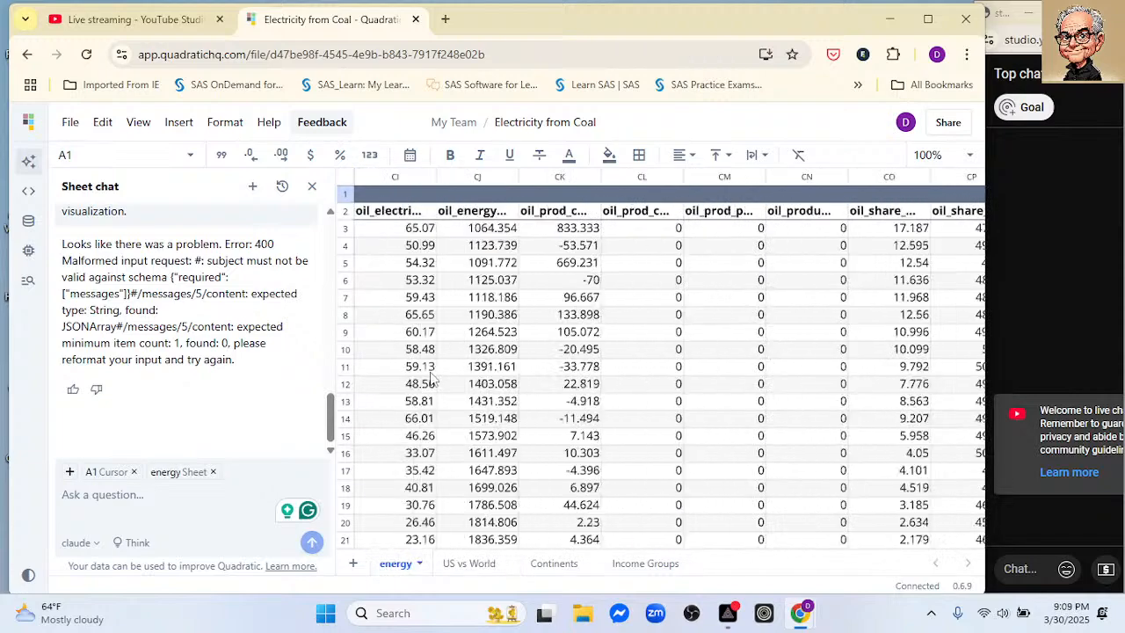
scroll(431, 378, "left", 15)
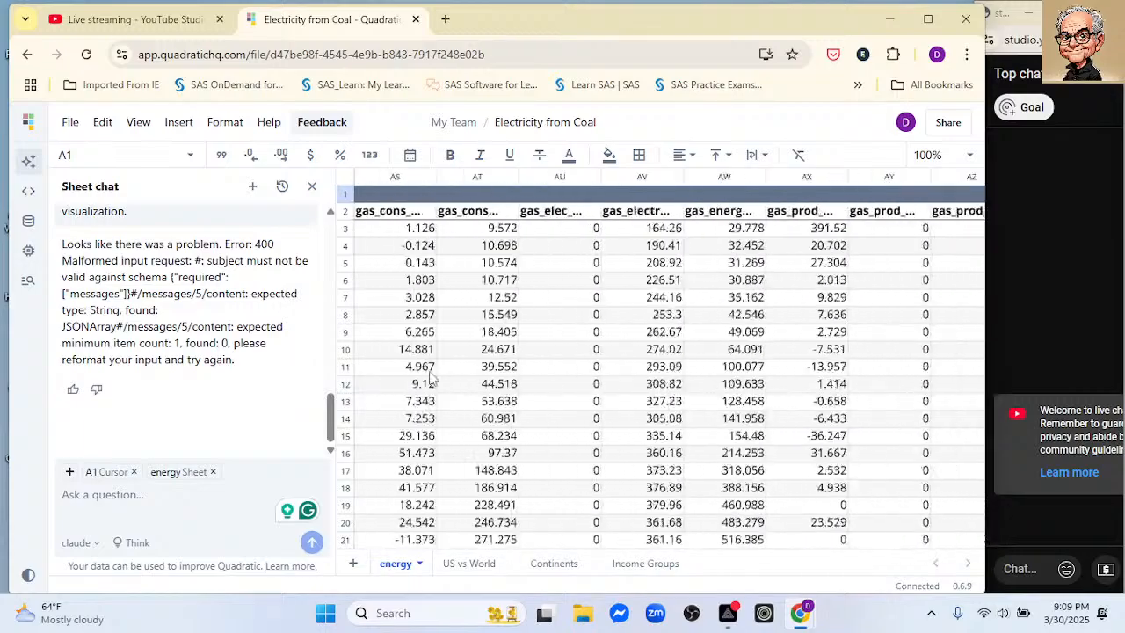
scroll(431, 378, "left", 6)
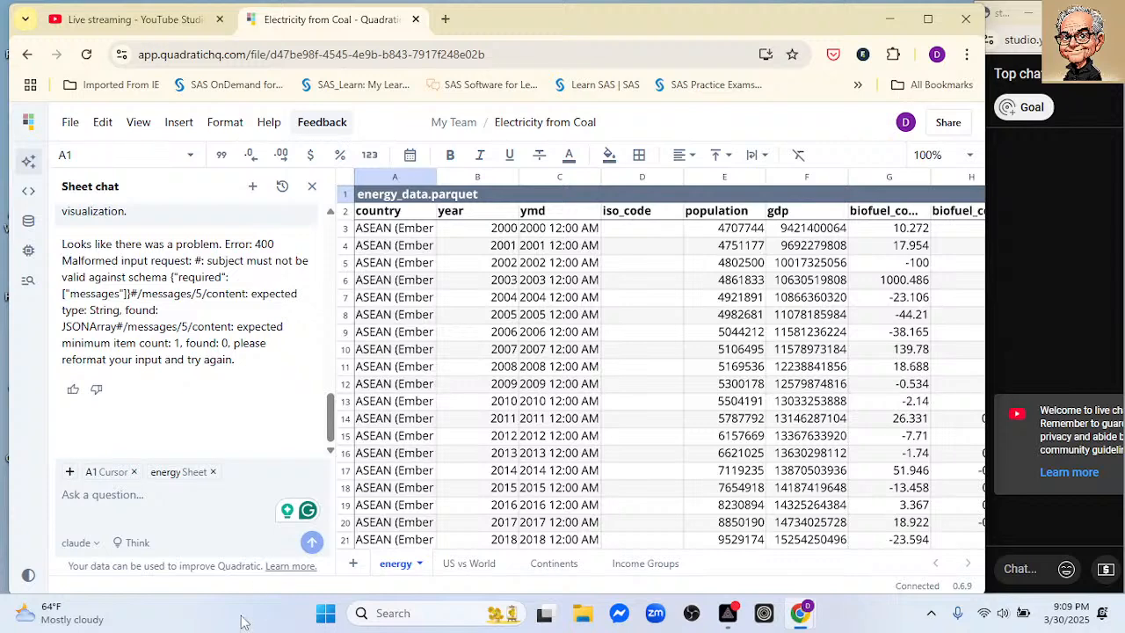
Select empty cell P2 beside the table on the US vs World sheet and start a chat prompt with "Use the Python"
left_click(458, 563)
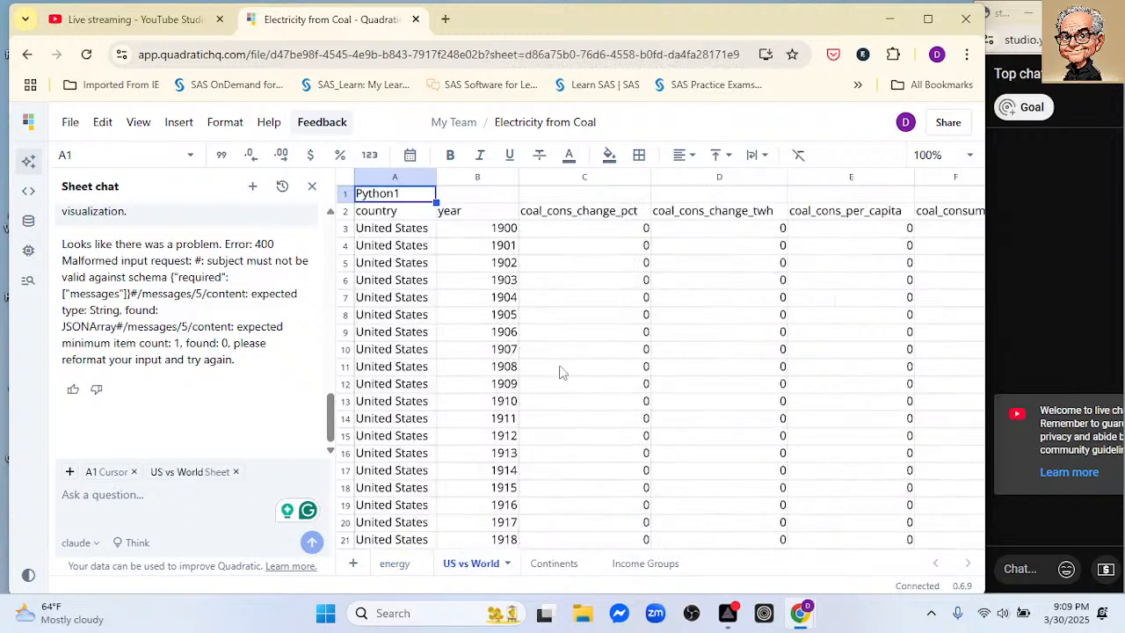
scroll(603, 371, "right", 10)
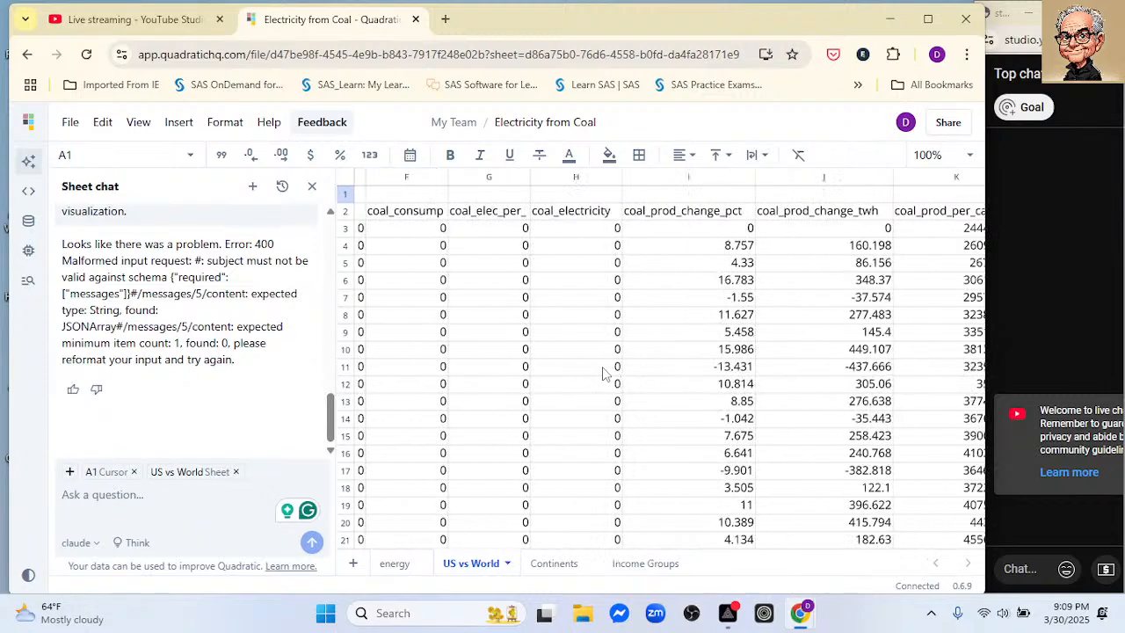
scroll(602, 373, "right", 3)
left_click(539, 212)
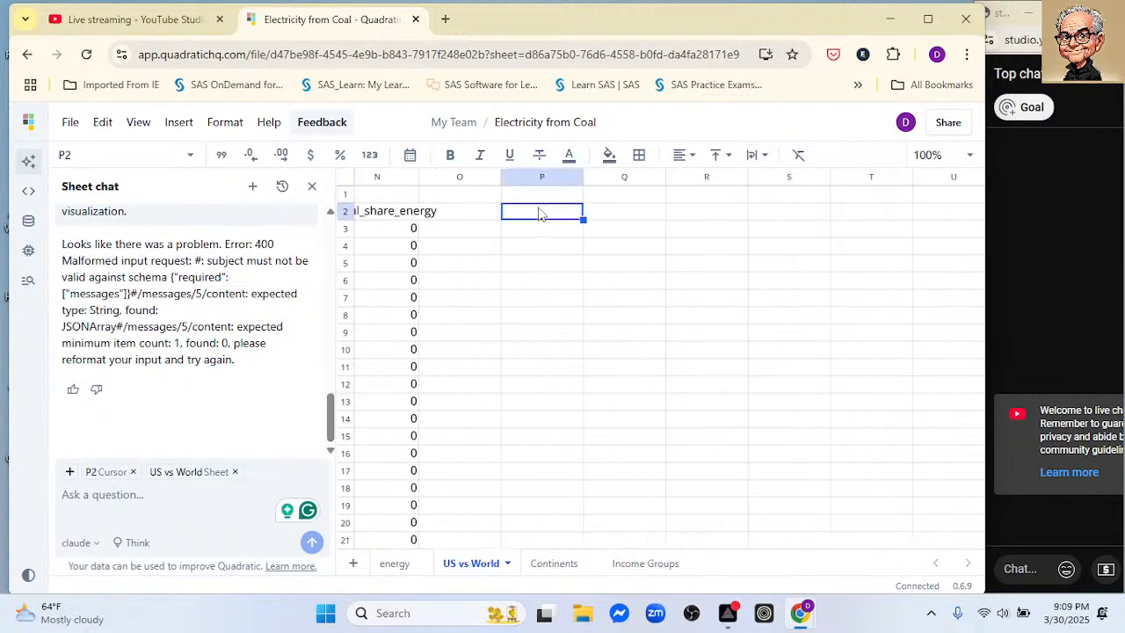
left_click(211, 498)
type("Us")
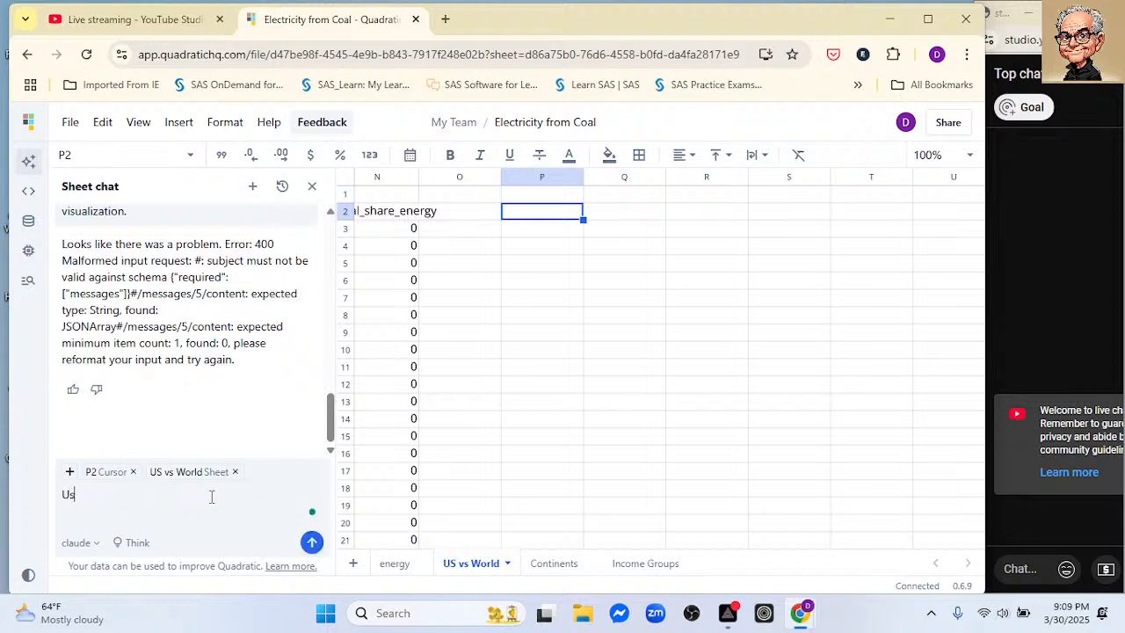
type("e the Python")
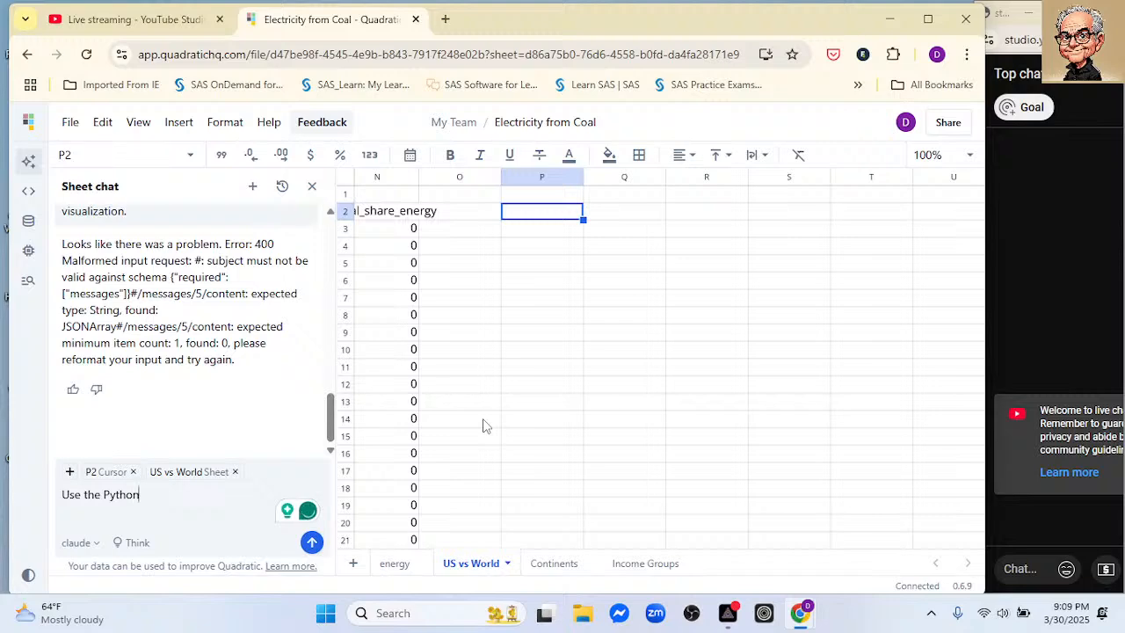
Copy the Python1 table name from cell A1 of the US vs World sheet
scroll(505, 423, "down", 1)
left_click(505, 422, "shift")
scroll(504, 422, "left", 8)
scroll(505, 429, "left", 8)
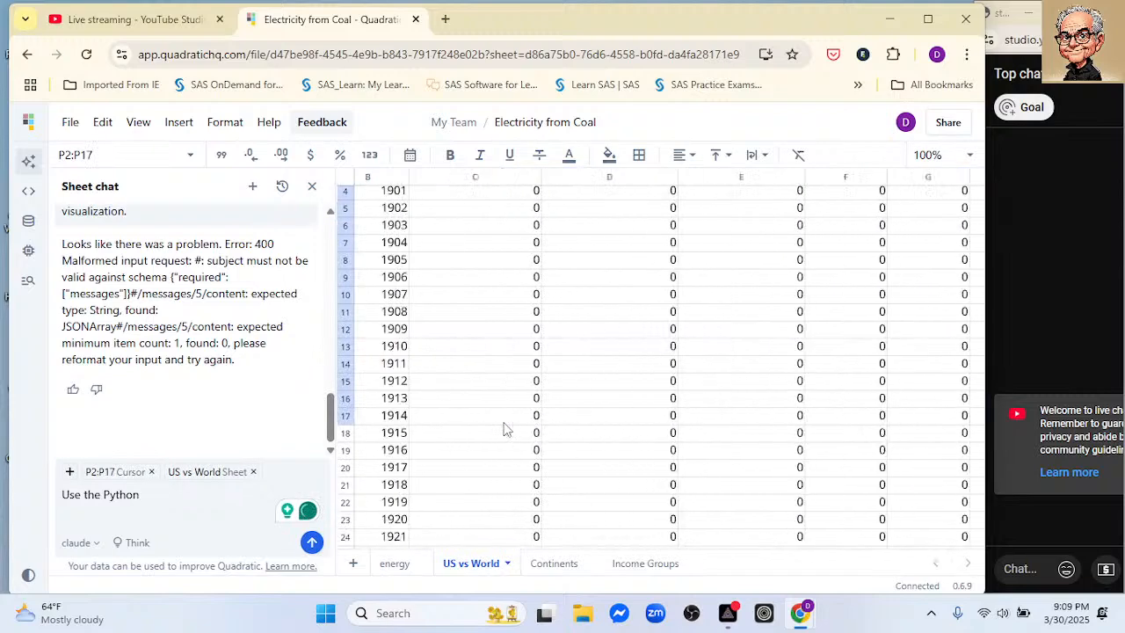
scroll(543, 406, "up", 1)
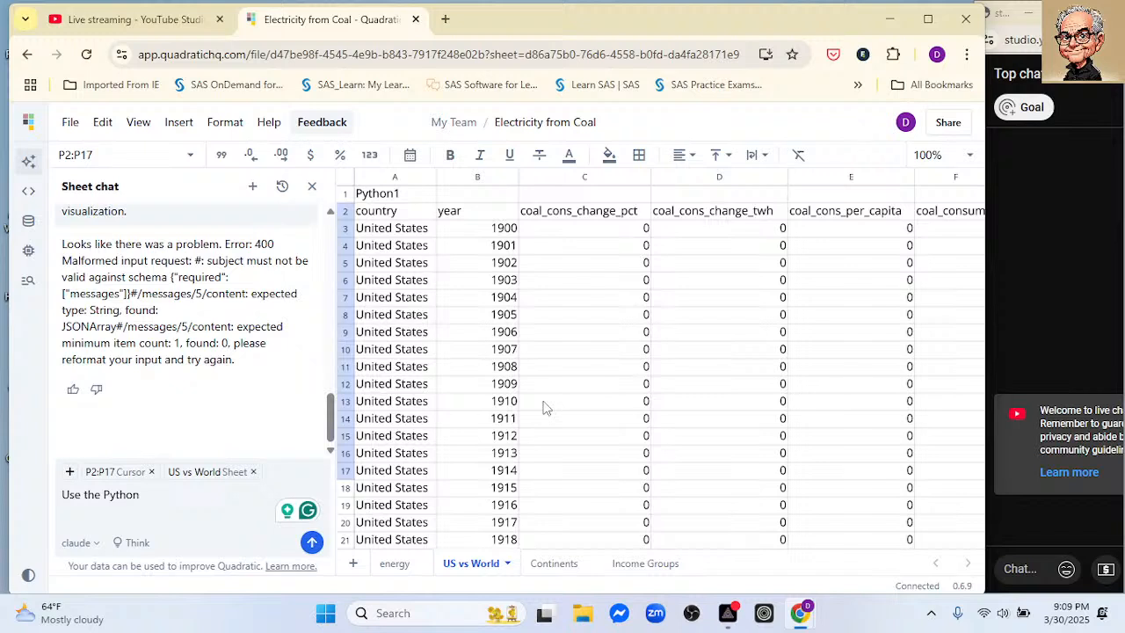
left_click(392, 195)
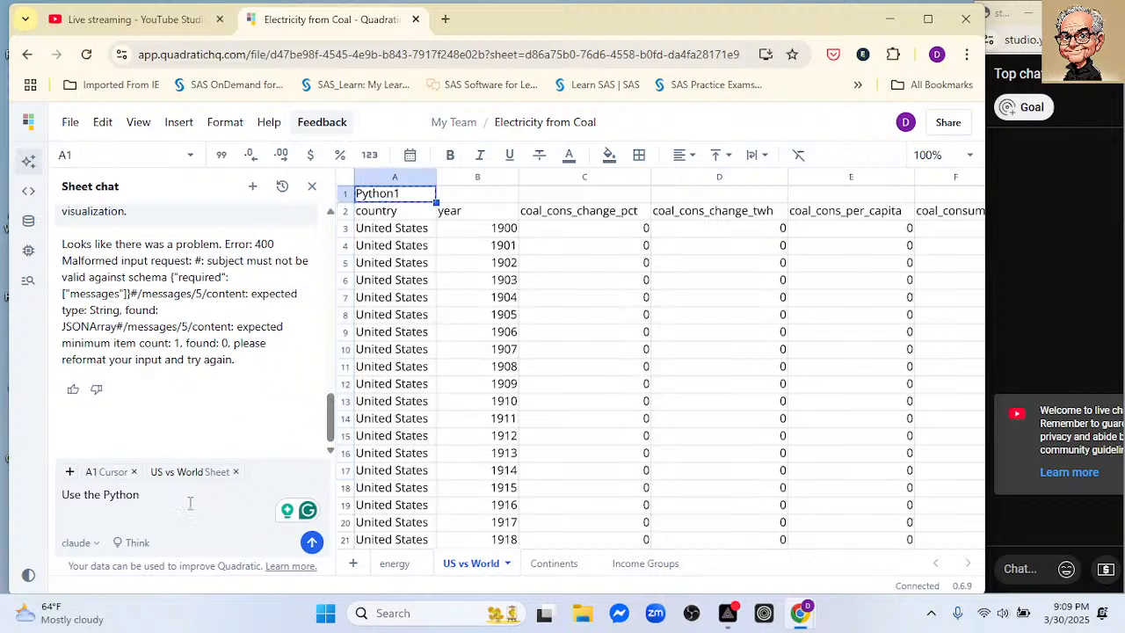
Rewrite the chat prompt so it reads "Use the Python1 to plot the"
left_click(158, 492)
key("BackSpace")
key("BackSpace")
key("BackSpace")
key("BackSpace")
key("BackSpace")
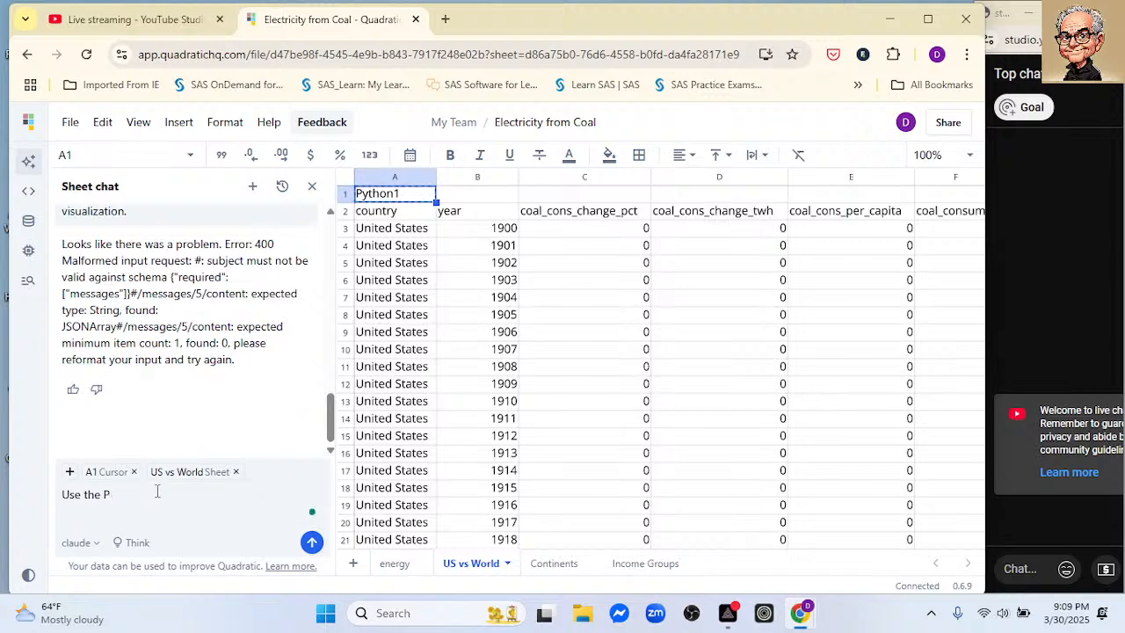
type("Python1 to plot the")
Look through the rows and columns of the US vs World sheet for the coal production data
scroll(615, 400, "down", 1)
scroll(639, 400, "up", 1)
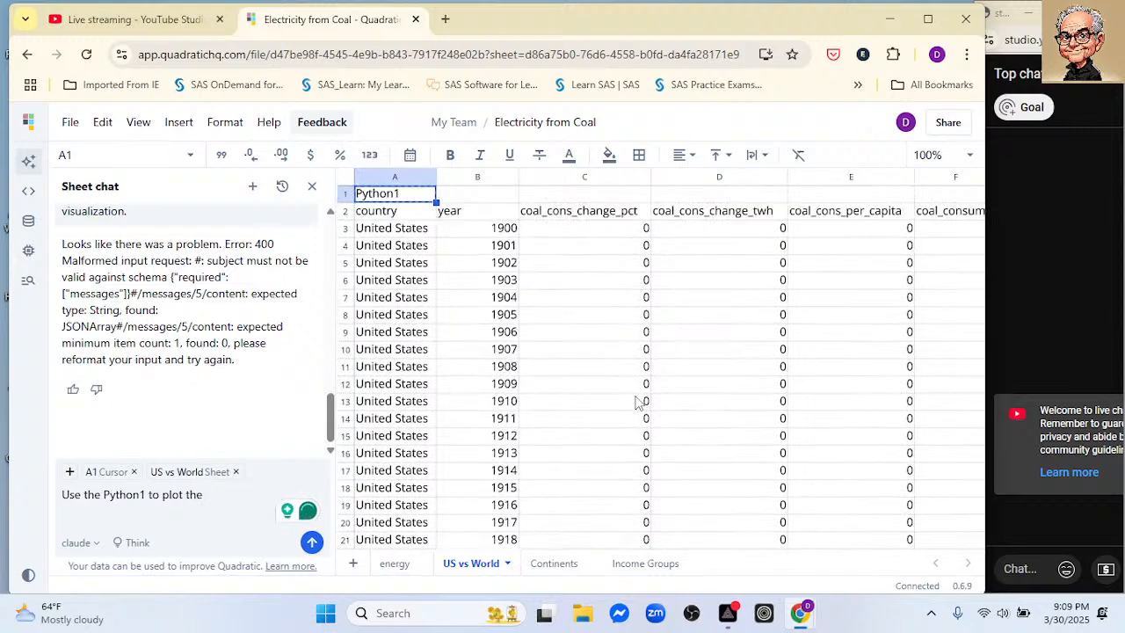
scroll(639, 399, "down", 5)
scroll(637, 401, "down", 2)
scroll(635, 401, "up", 5)
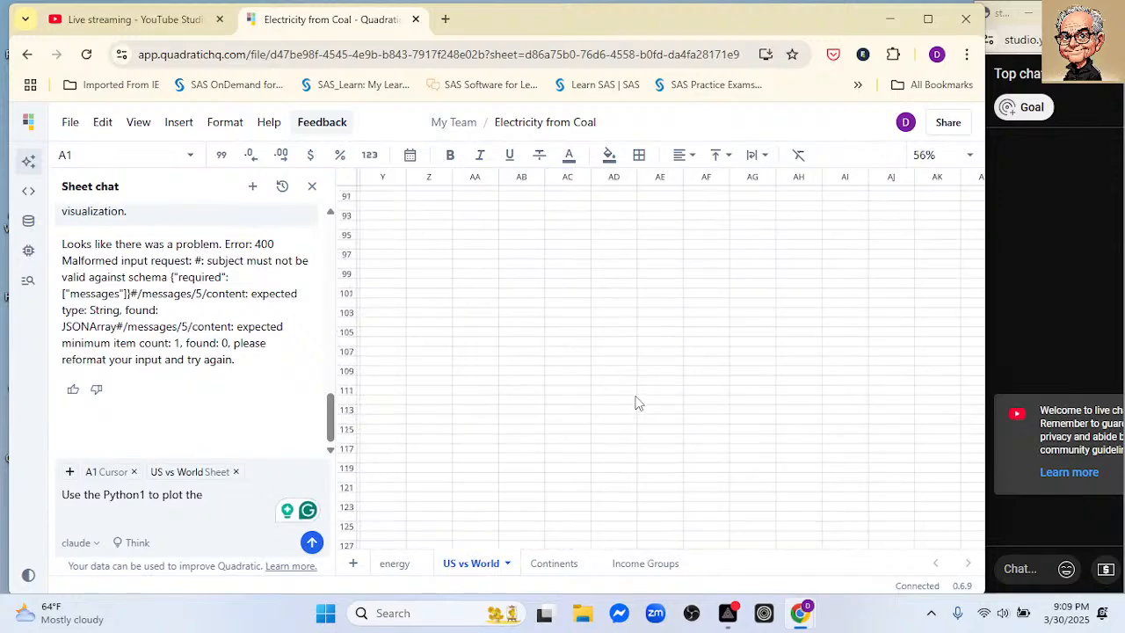
scroll(590, 342, "up", 10)
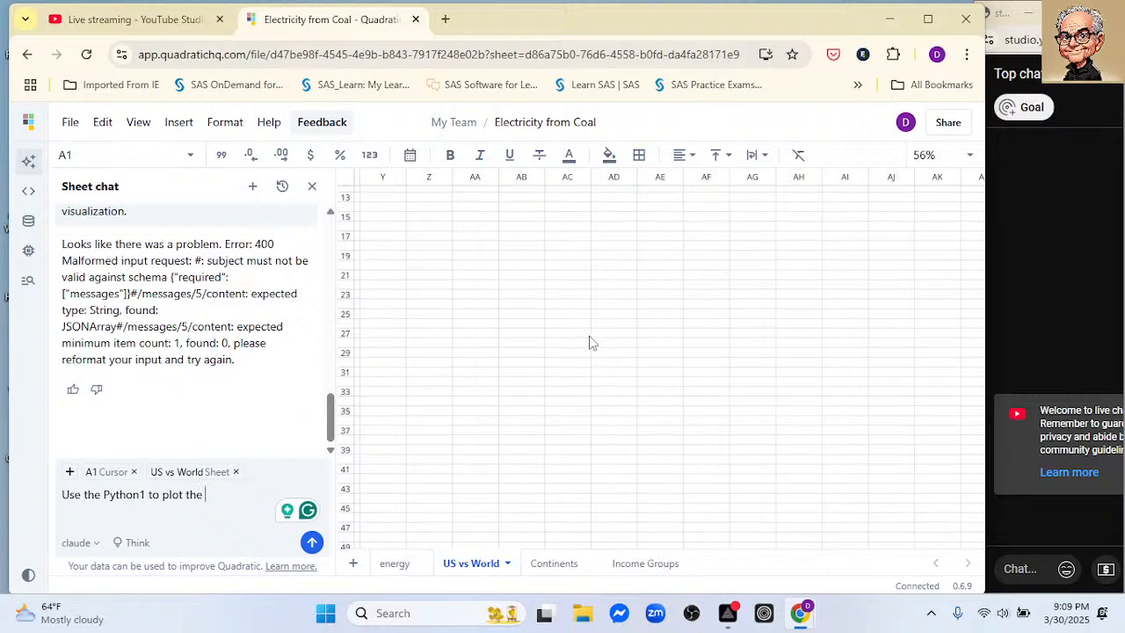
scroll(590, 343, "down", 2)
left_click(589, 342)
scroll(590, 342, "left", 10)
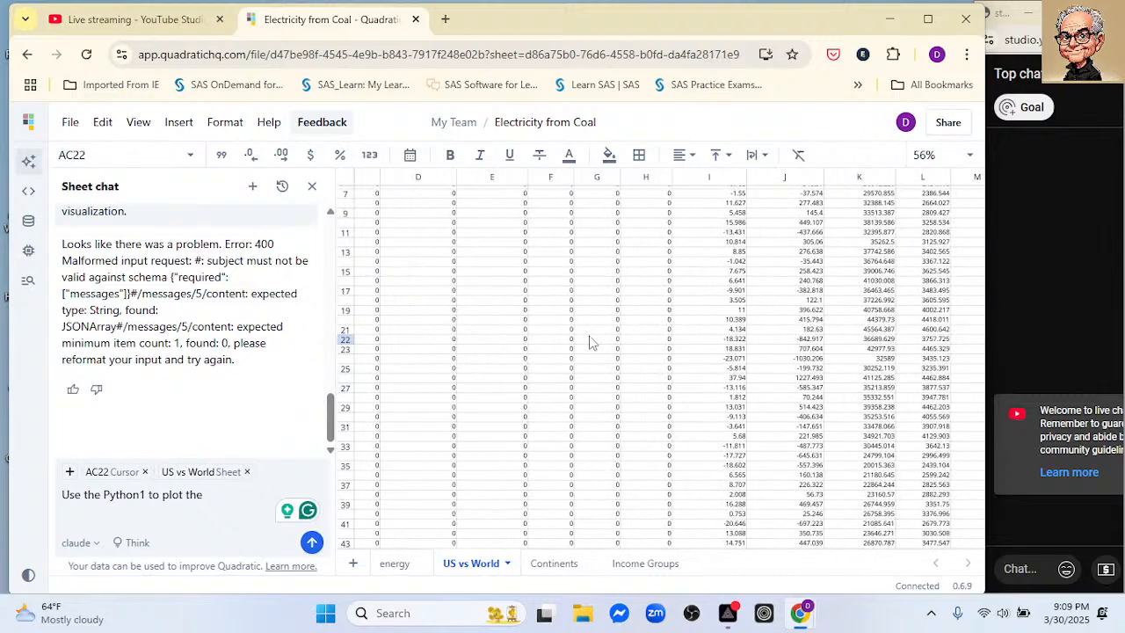
scroll(589, 342, "down", 2)
scroll(589, 343, "up", 3)
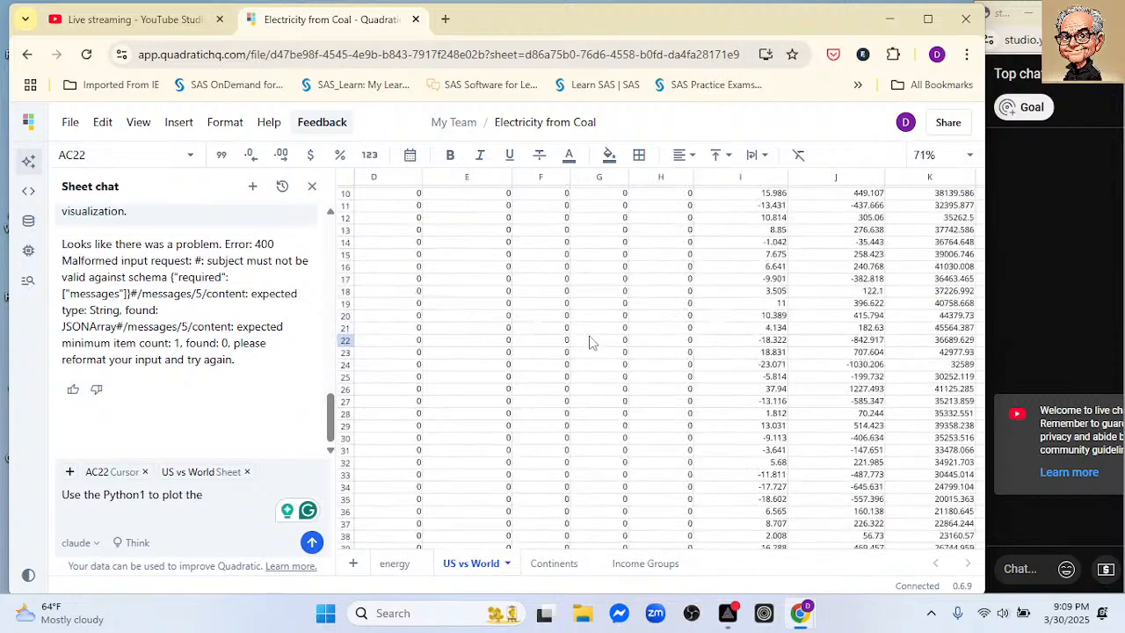
scroll(590, 343, "up", 1)
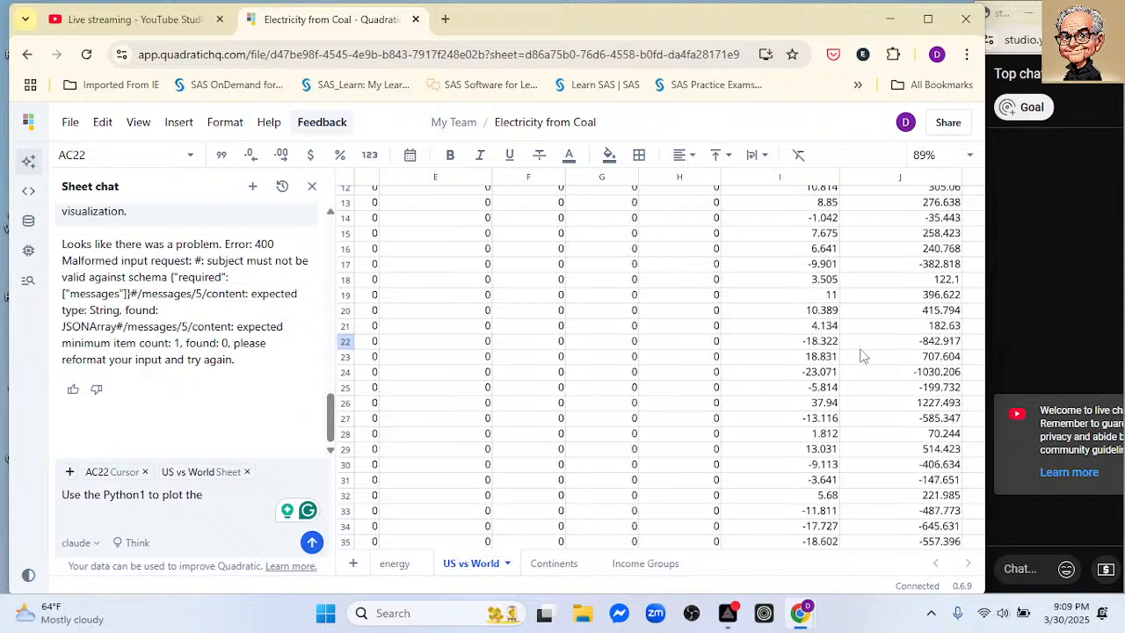
Copy the coal_production header from cell L2 and add it to the end of the chat prompt
scroll(861, 356, "right", 1)
scroll(861, 356, "up", 3)
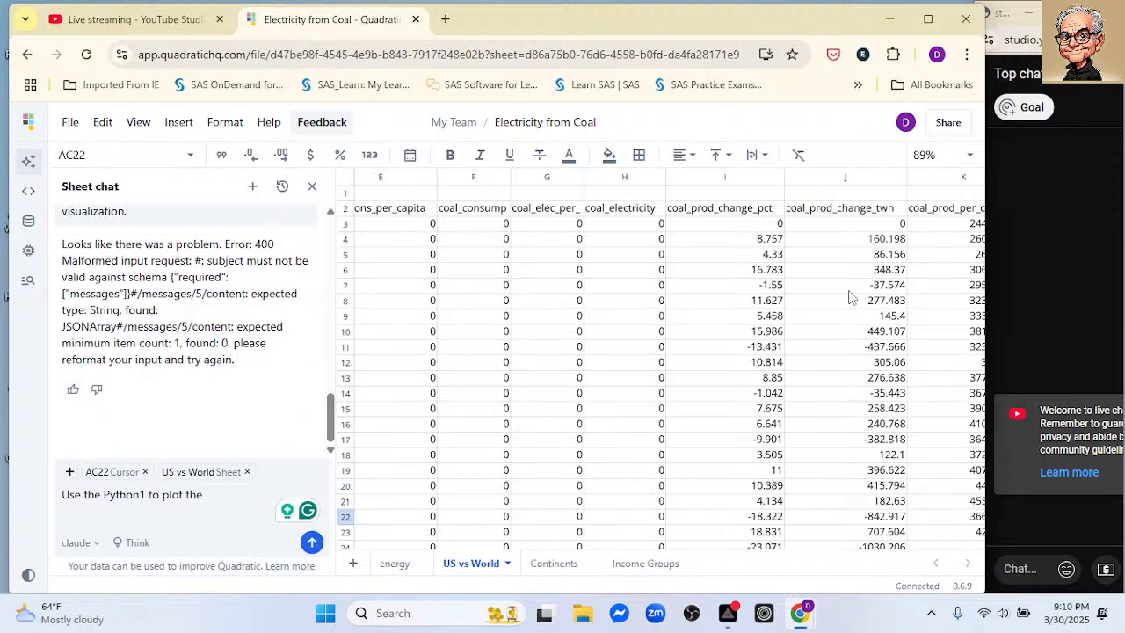
scroll(848, 297, "right", 1)
scroll(850, 298, "right", 2)
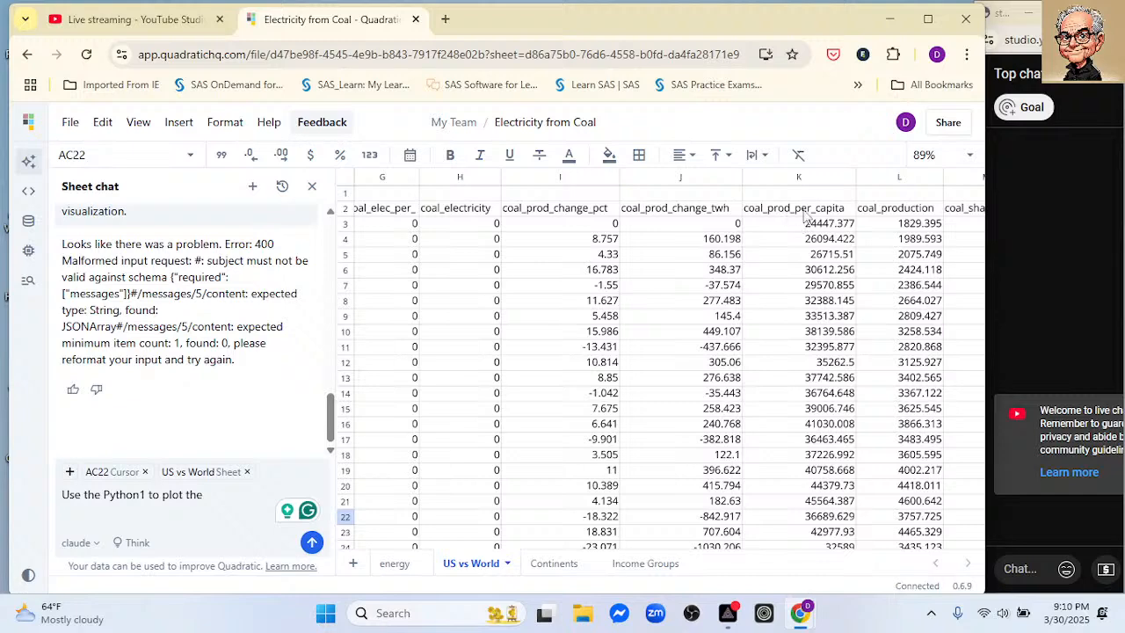
left_click(873, 213)
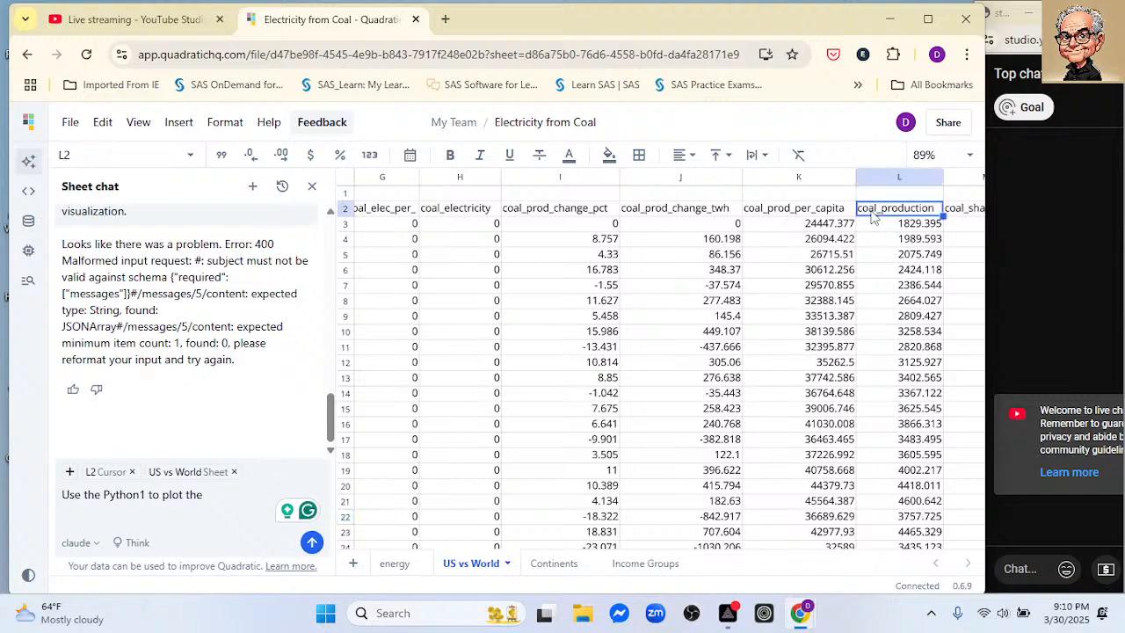
left_click(229, 495)
type("coal_production")
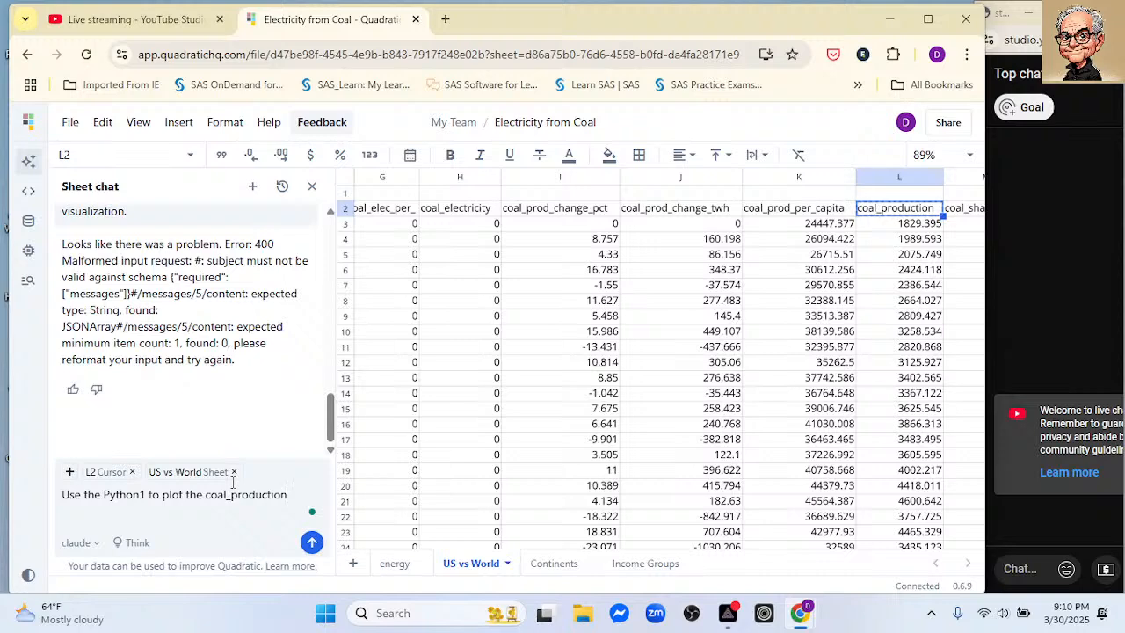
Complete the prompt with "column with one line for the United States and one line for the World"
type("column with on eli")
key("BackSpace")
key("BackSpace")
type("e line fo")
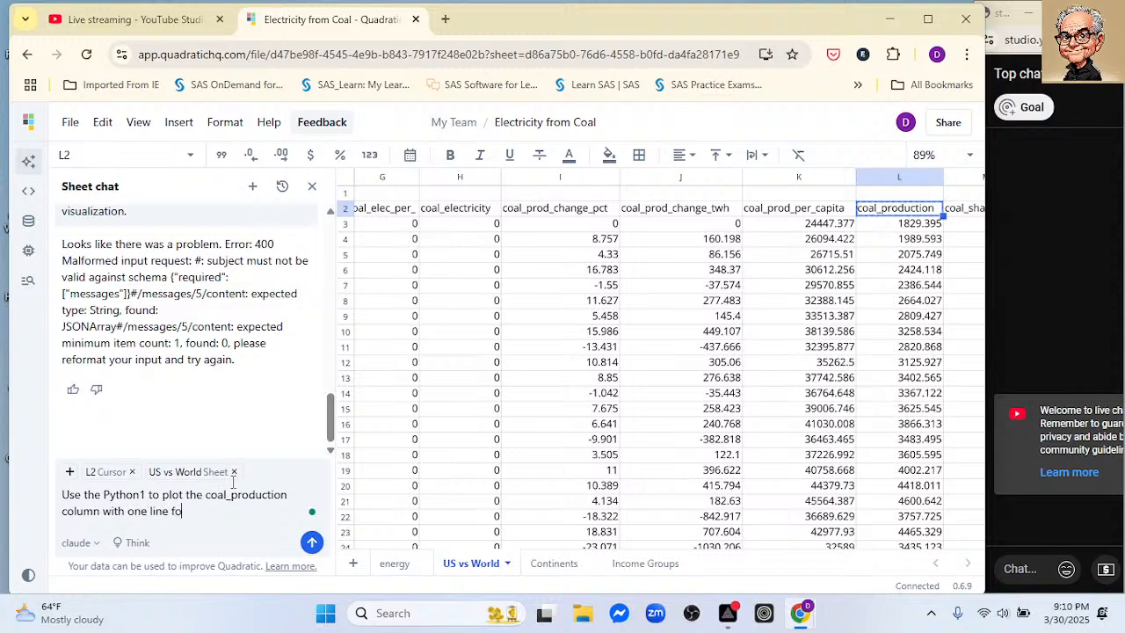
type("r the USA")
key("BackSpace")
key("BackSpace")
key("BackSpace")
type("Uniteed States and one ")
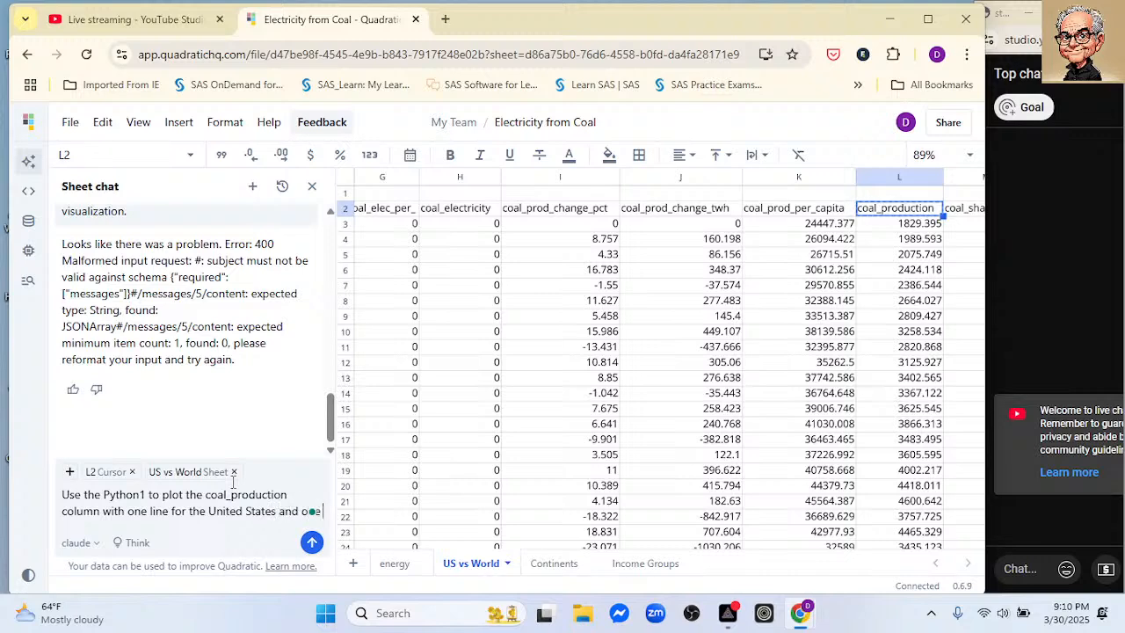
type("line for the World")
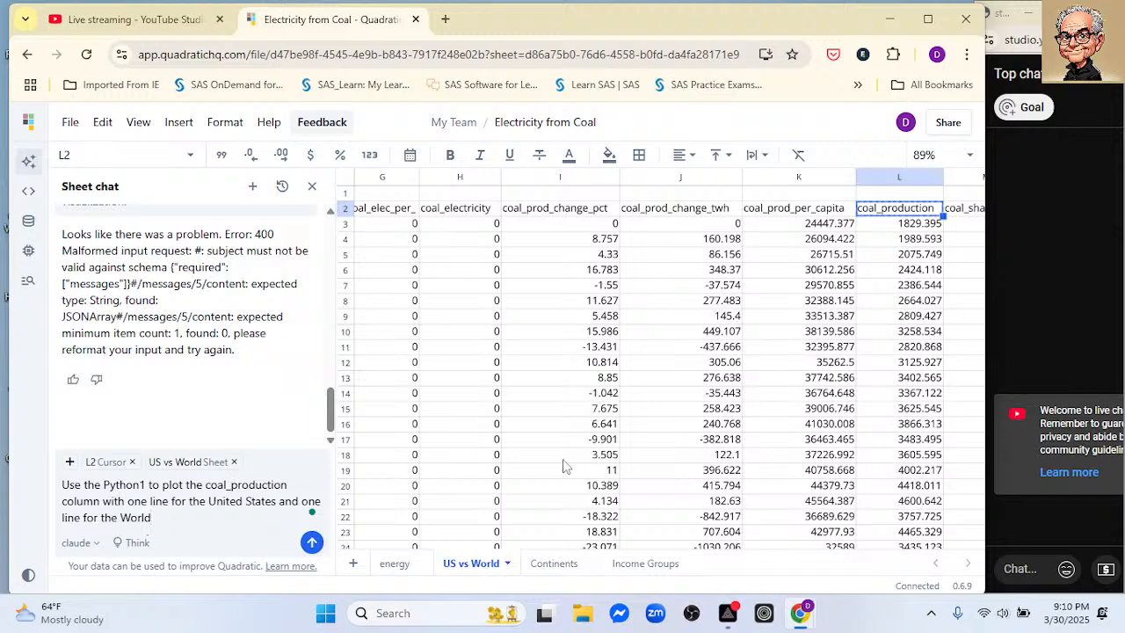
Select empty cell P2 beyond the table's last column and submit the coal_production plot prompt
scroll(738, 426, "down", 1)
scroll(761, 411, "up", 1)
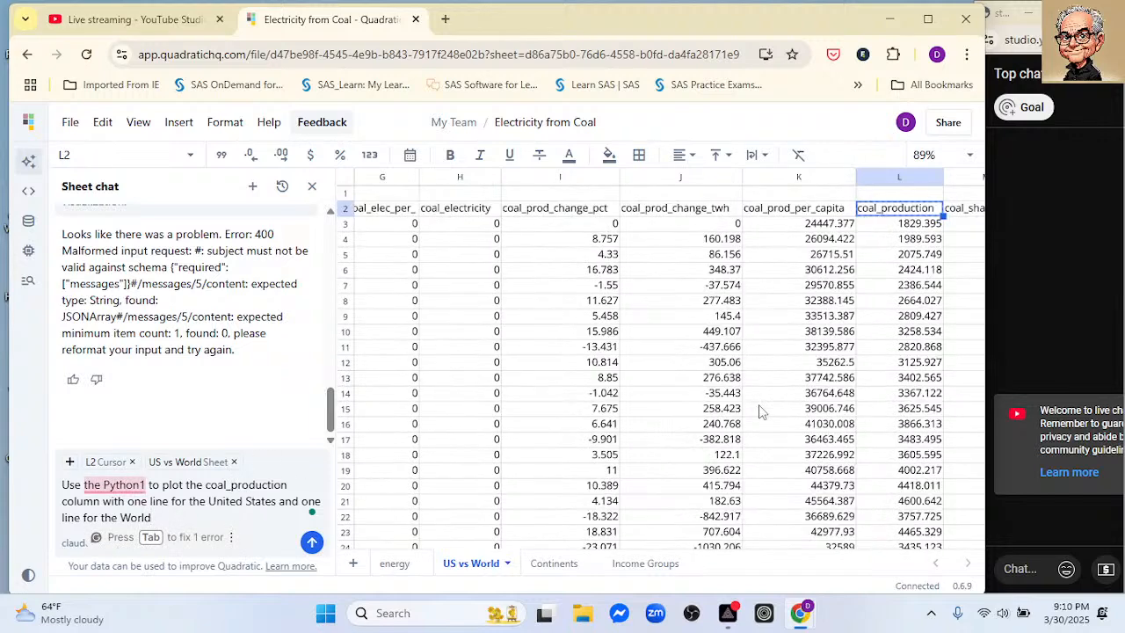
left_click(761, 411)
scroll(761, 411, "right", 3)
scroll(761, 411, "right", 1)
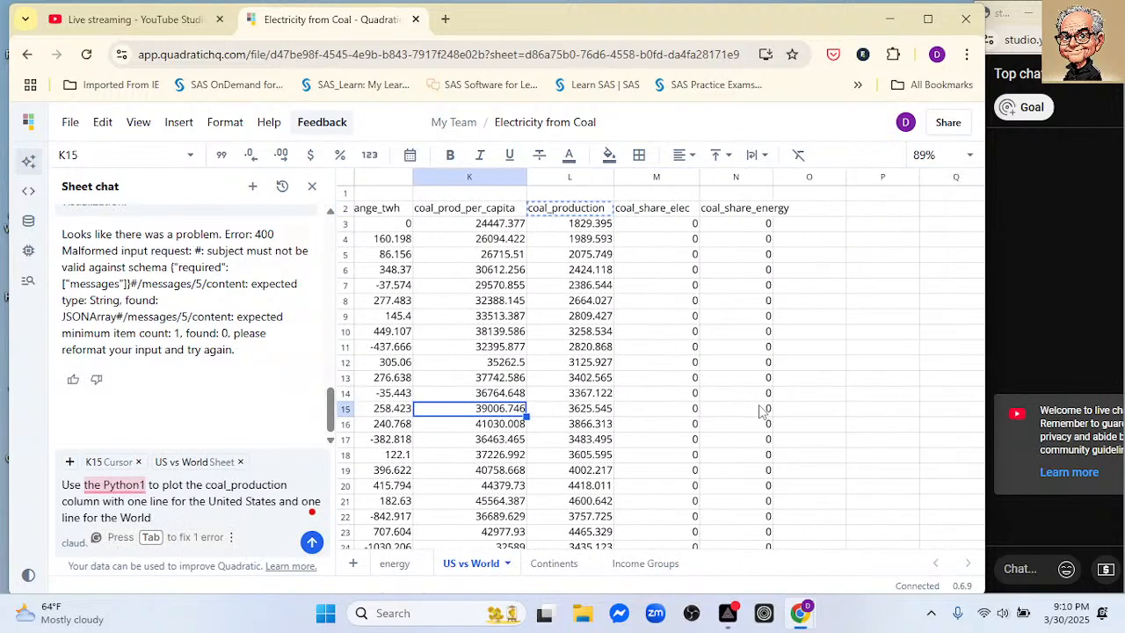
left_click(878, 211)
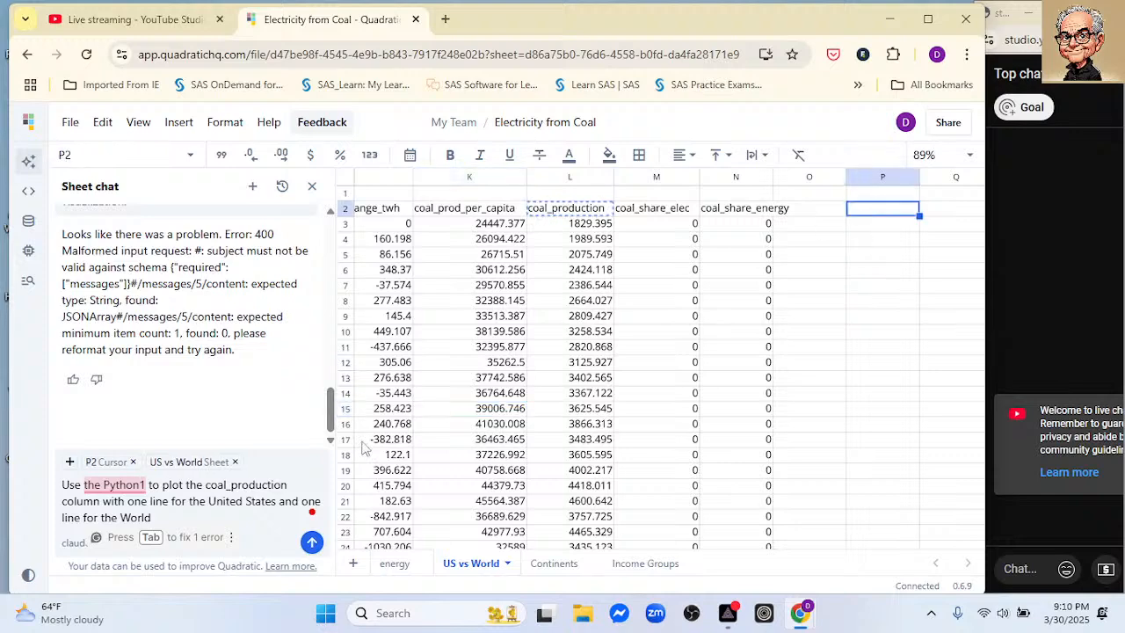
left_click(312, 542)
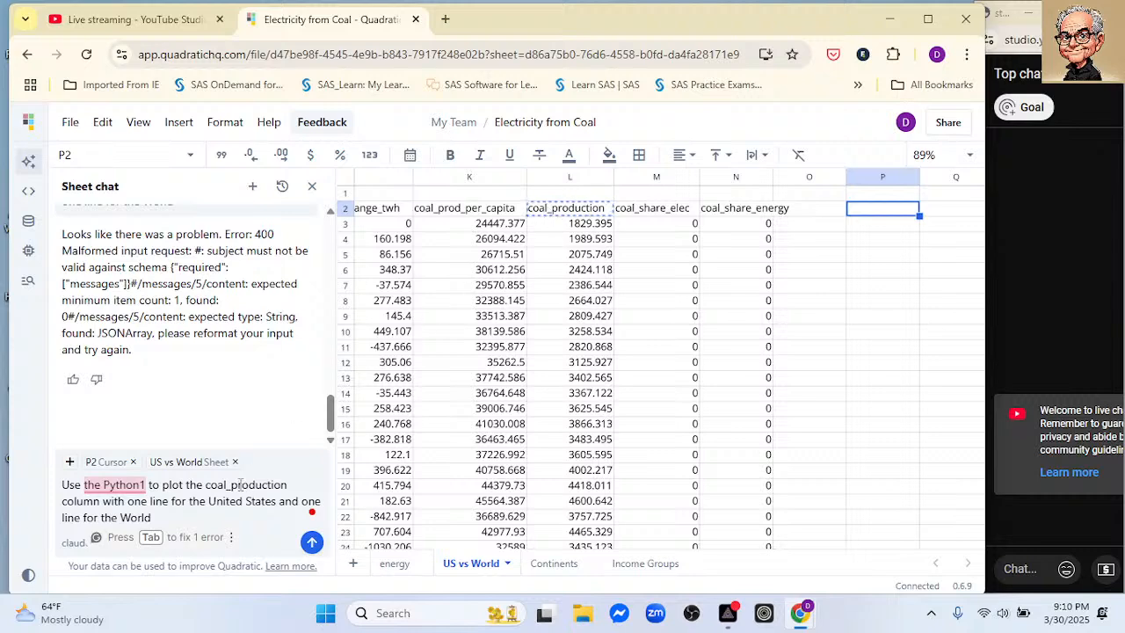
Try submitting the same coal_production prompt again and review the chat's reply
left_click(312, 544)
scroll(223, 252, "up", 3)
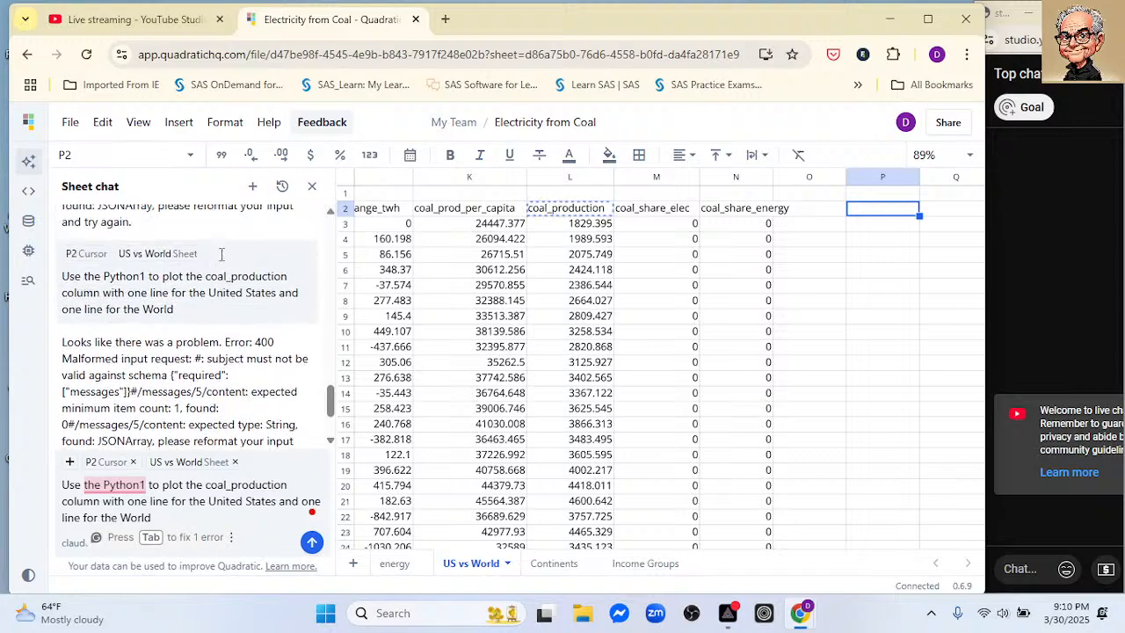
scroll(223, 252, "down", 3)
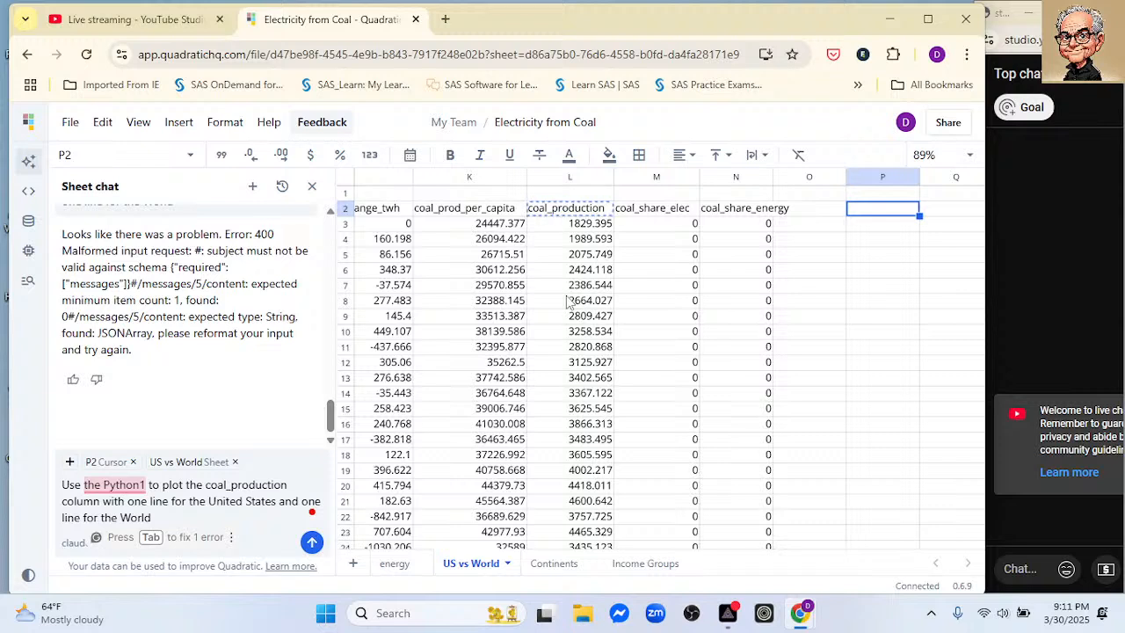
Copy the coal_production plot prompt from the chat and paste it at the end of the untitled note in Notepad
left_click_drag(62, 484, 157, 517)
key("ctrl+c")
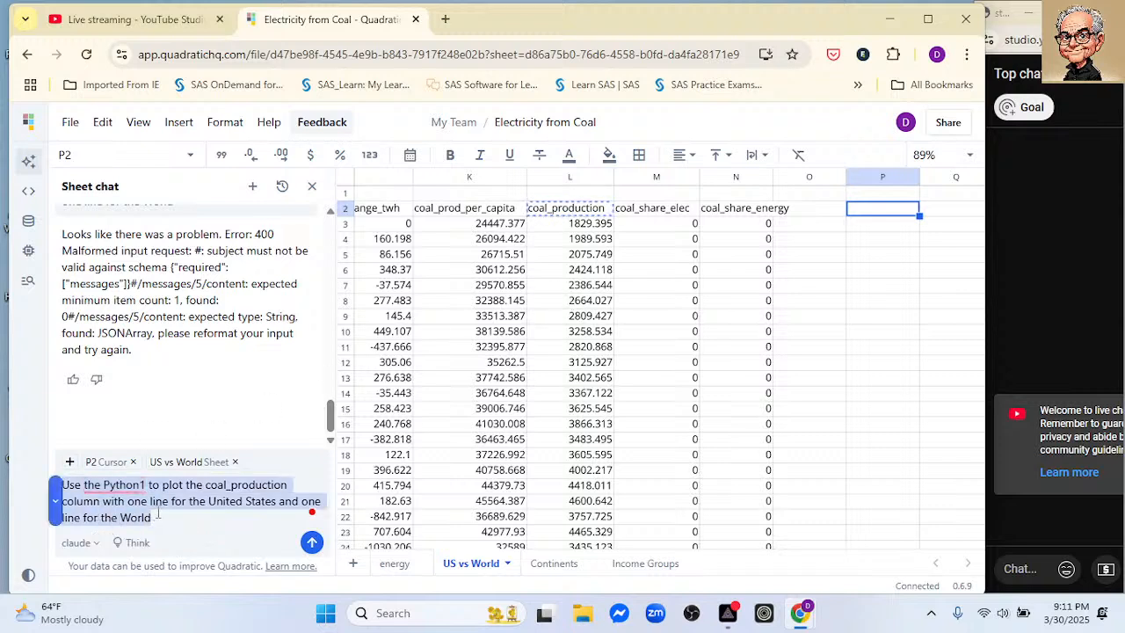
left_click(325, 612)
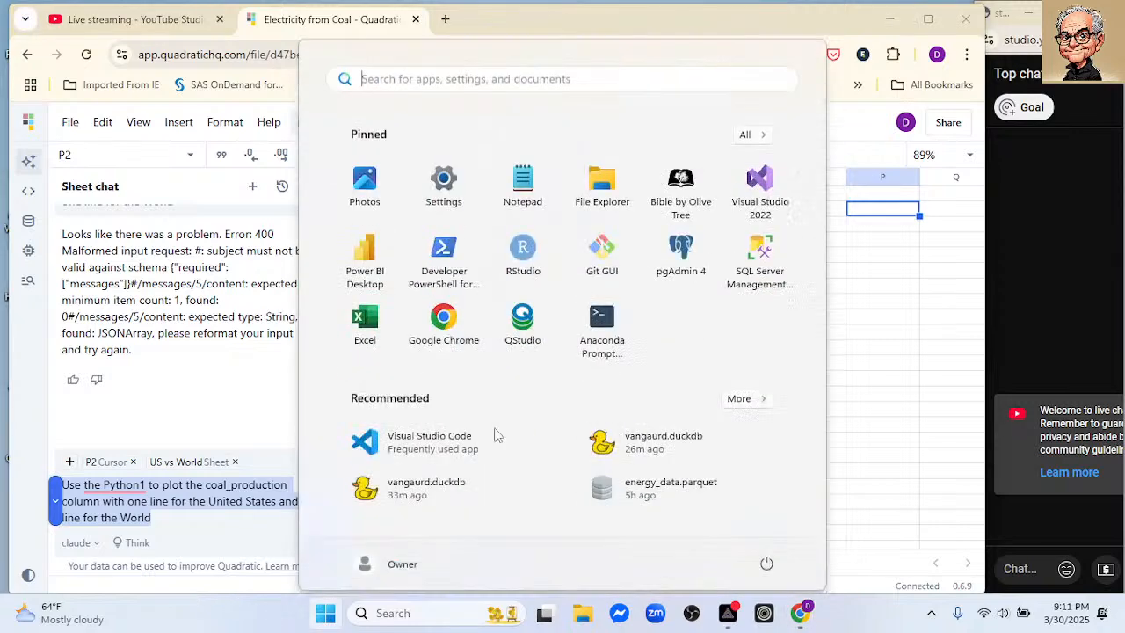
left_click(524, 186)
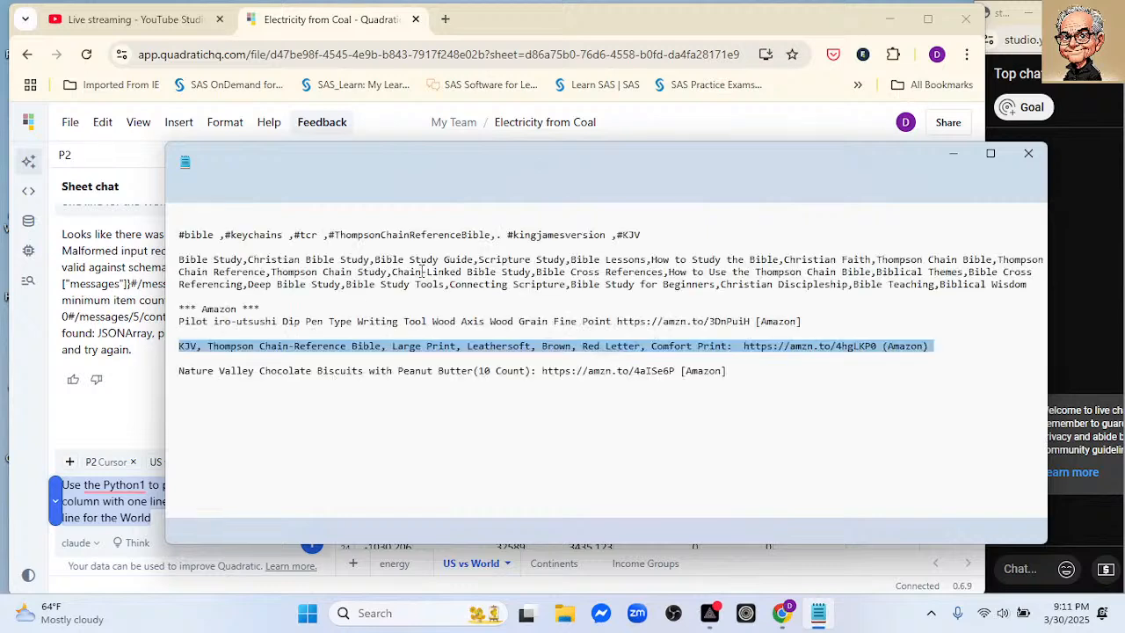
left_click(432, 164)
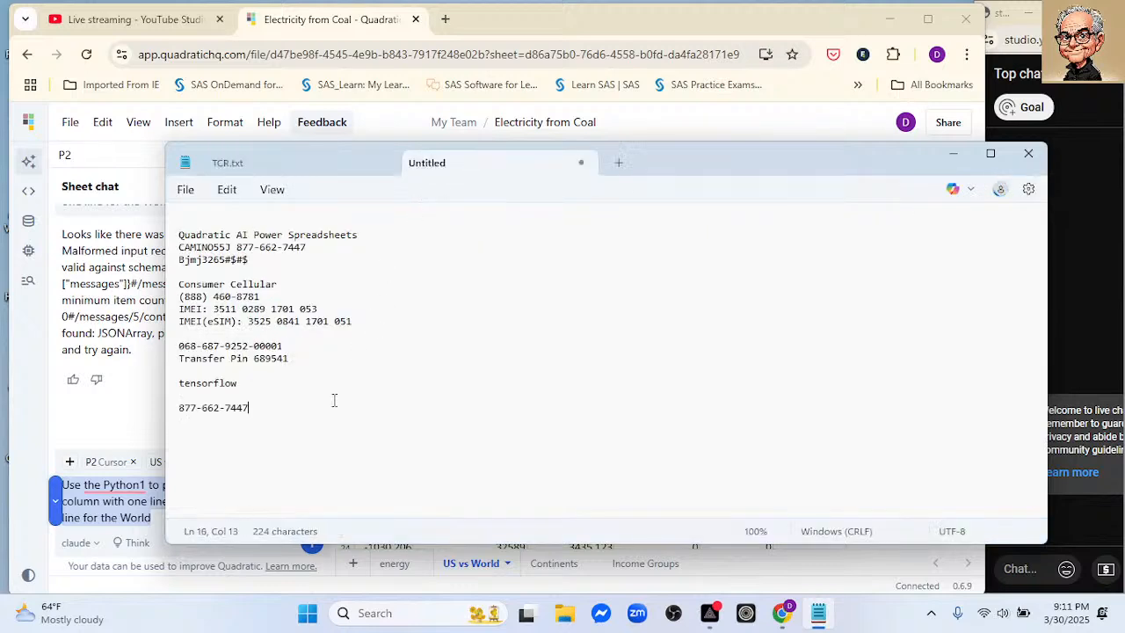
key("Return")
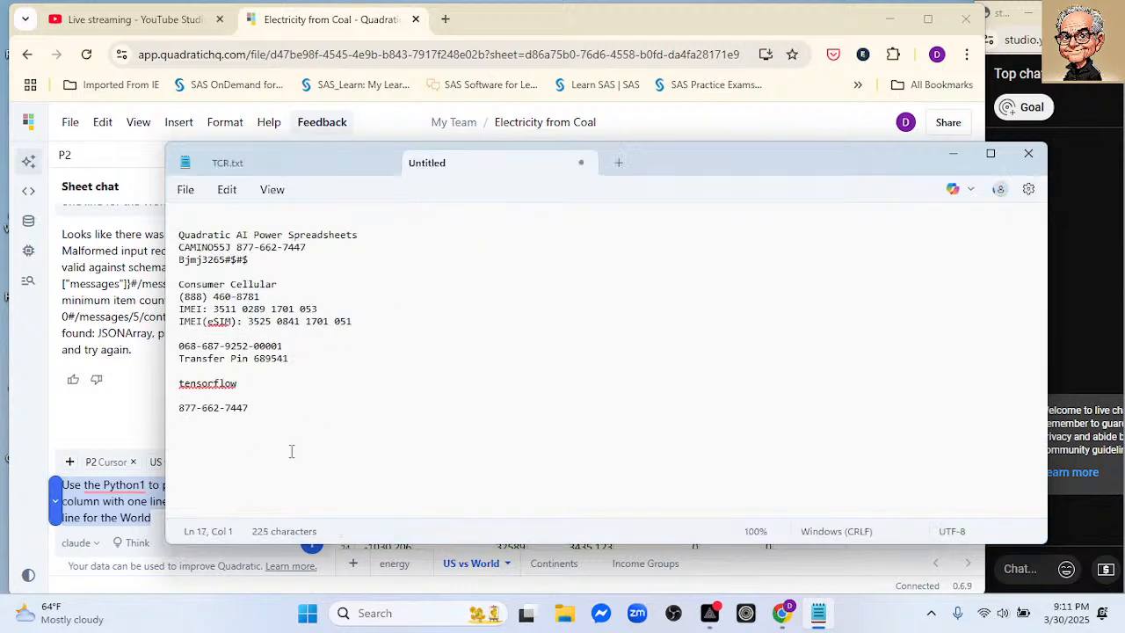
key("Return")
key("ctrl+v")
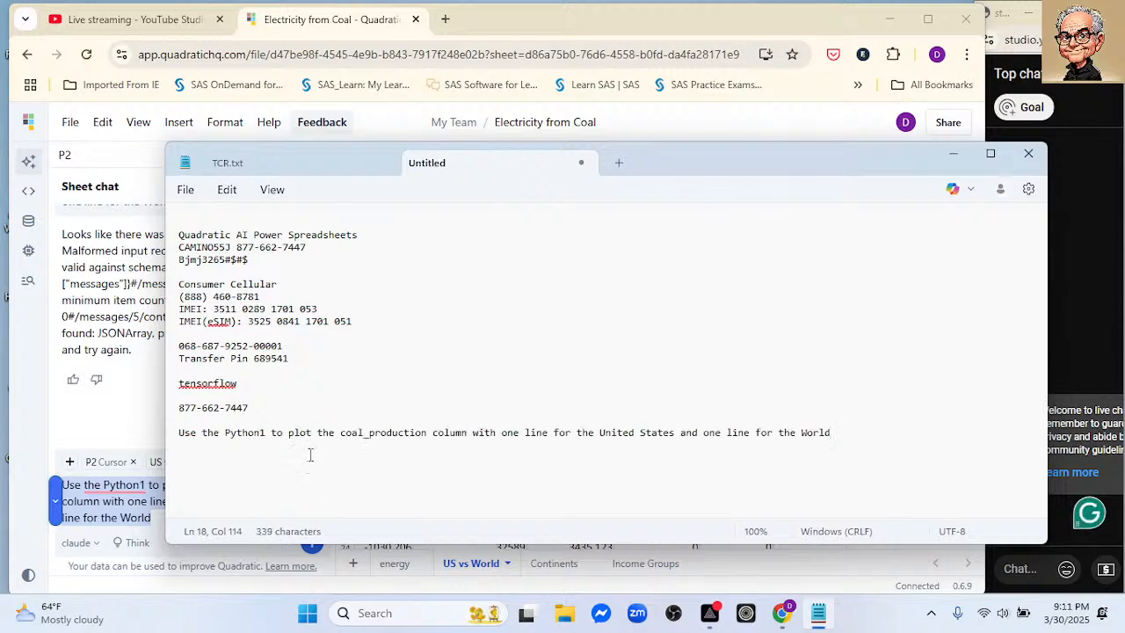
Copy the chat's latest error reply and paste it below the saved prompt in the Notepad note
left_click(69, 313)
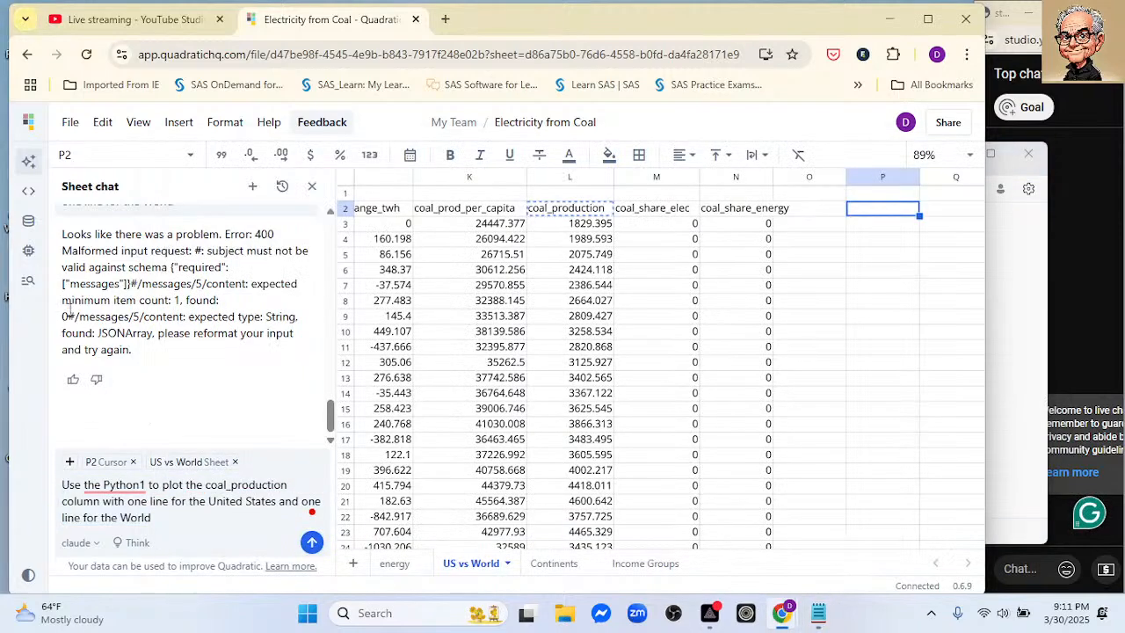
left_click_drag(62, 235, 138, 354)
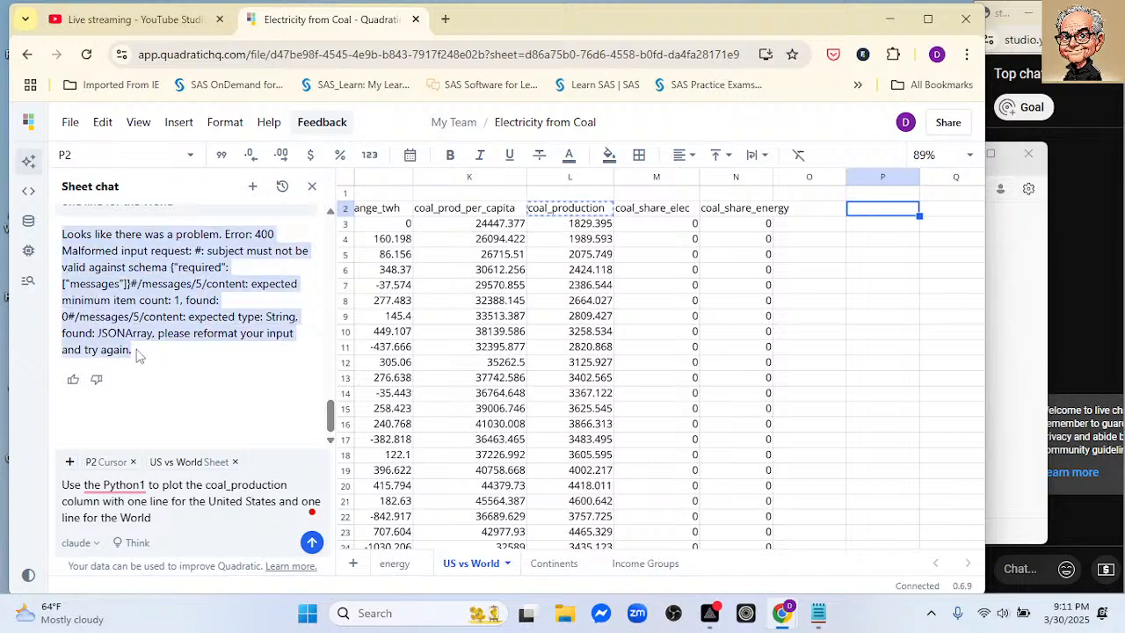
left_click(818, 614)
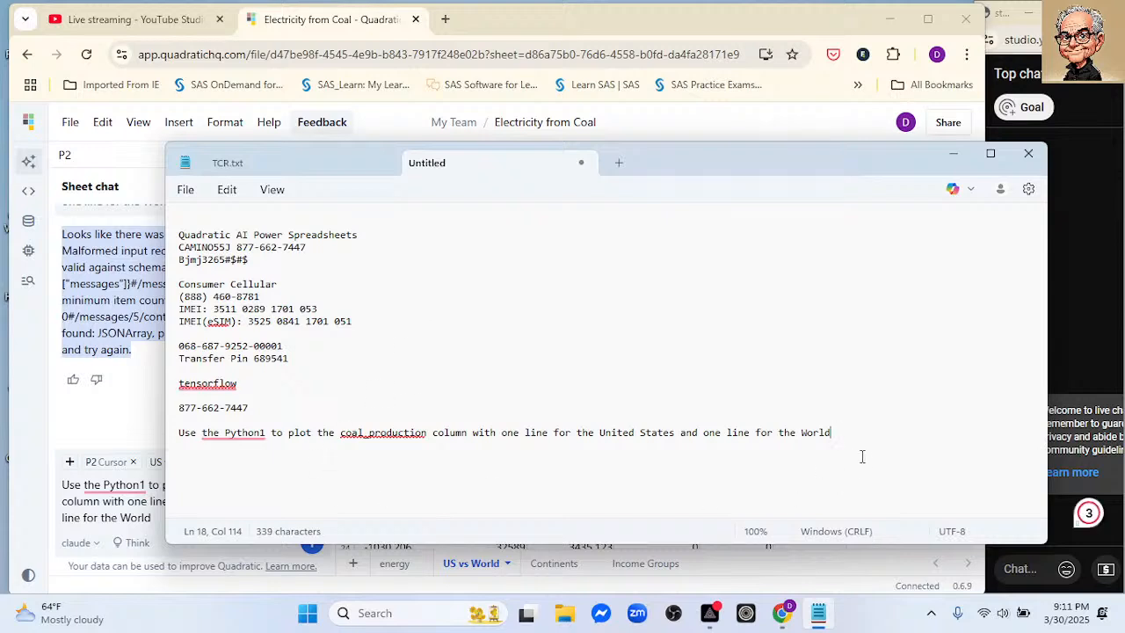
key("Return")
key("Return")
type("Looks like there was a problem. Error: 400 Malformed input request: #: subject must not be valid against schema {\"required\":[\"messages\"]}#/messages/5/content: expected minimum item count: 1, found: 0#/messages/5/content: expected type: String, found: JSONArray, please reformat your input and try again.")
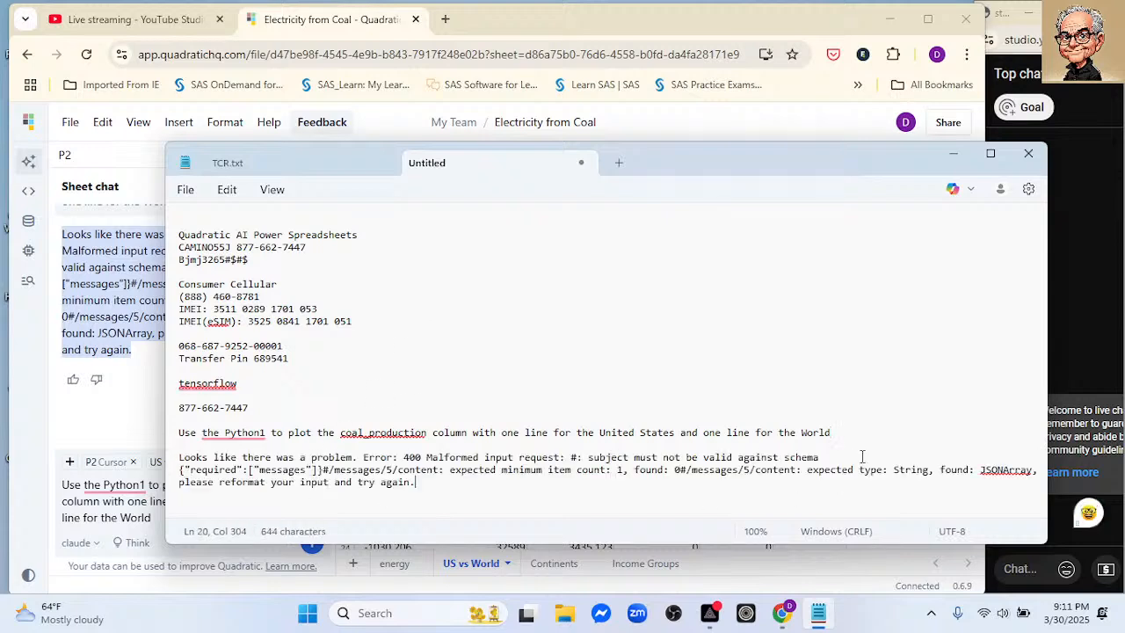
Switch back to Quadratic and rename the US vs World sheet as Data1
left_click(658, 129)
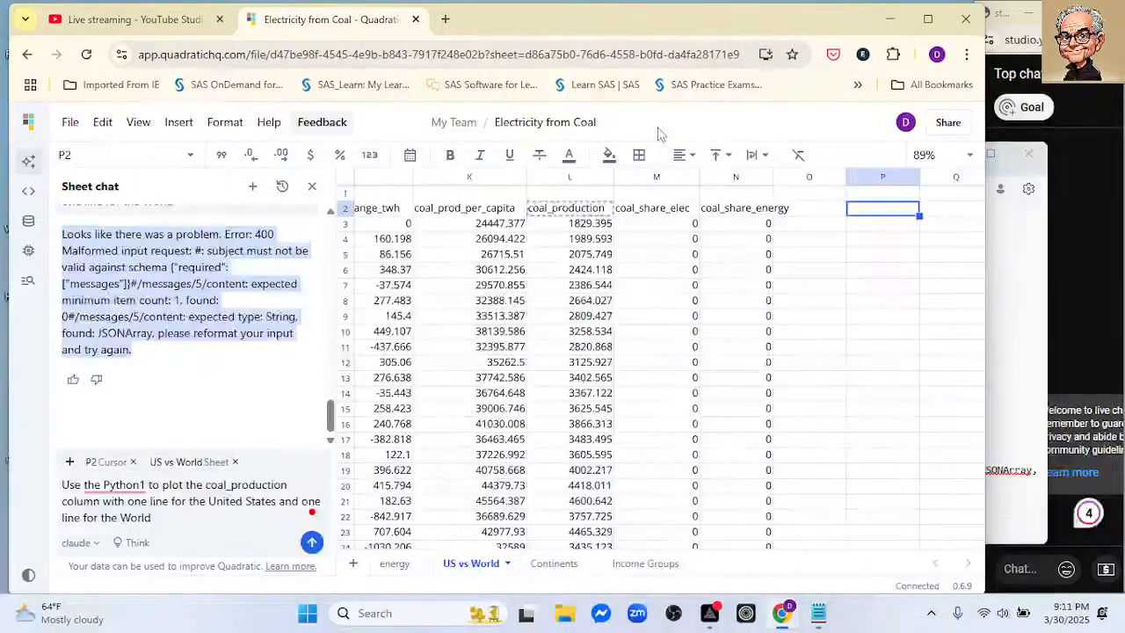
double_click(477, 567)
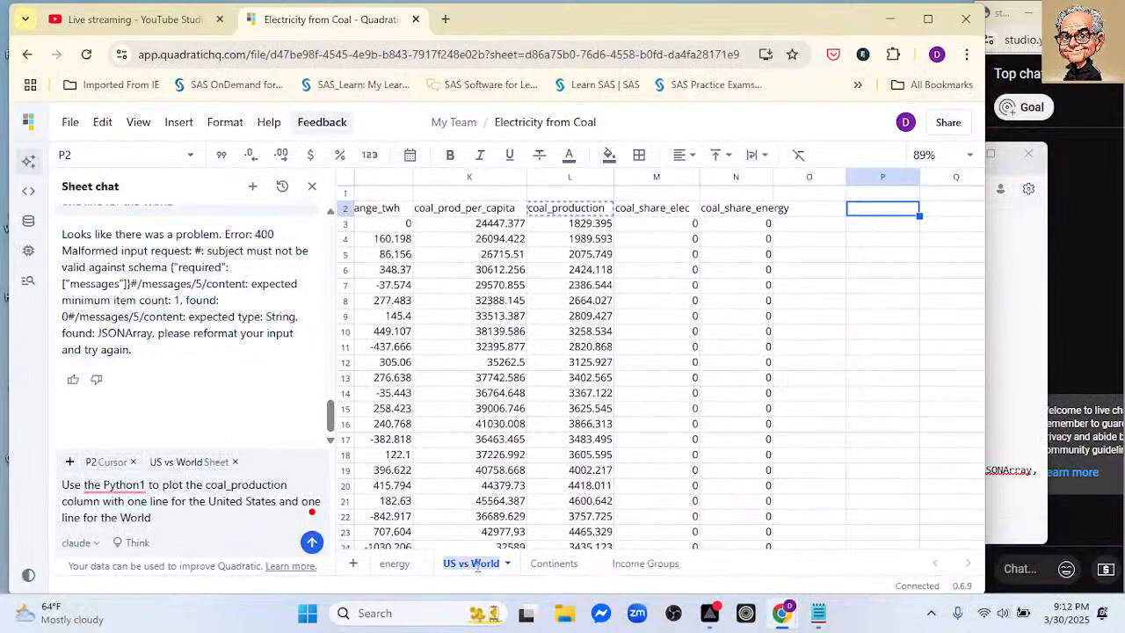
type("D")
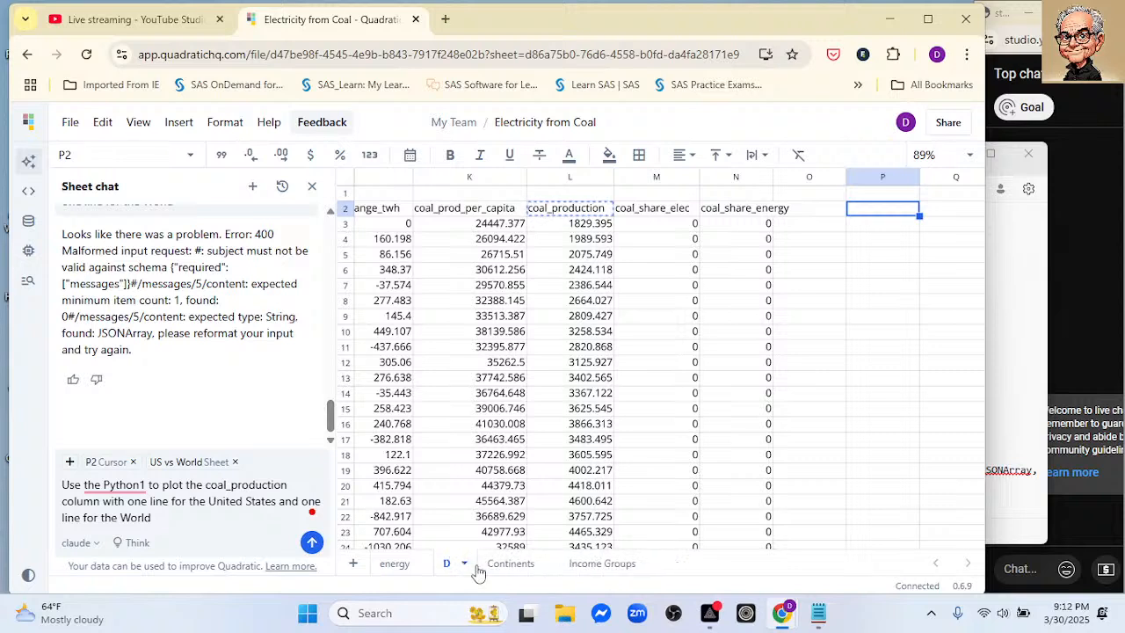
type("atat")
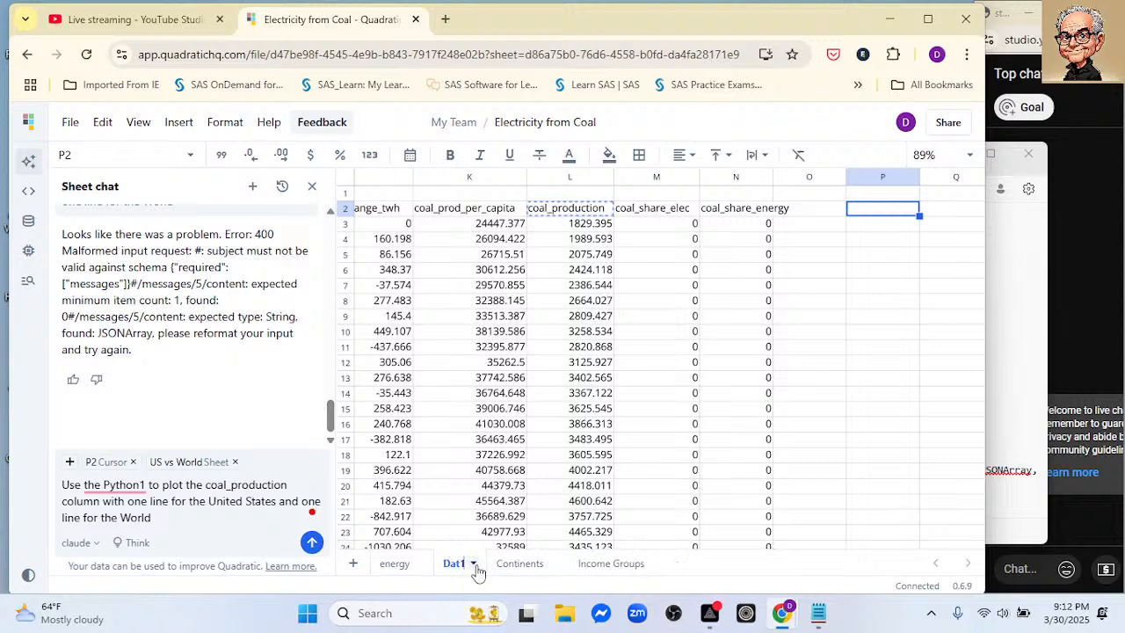
type("1")
Rename the Continents sheet as Data2
left_click(523, 576)
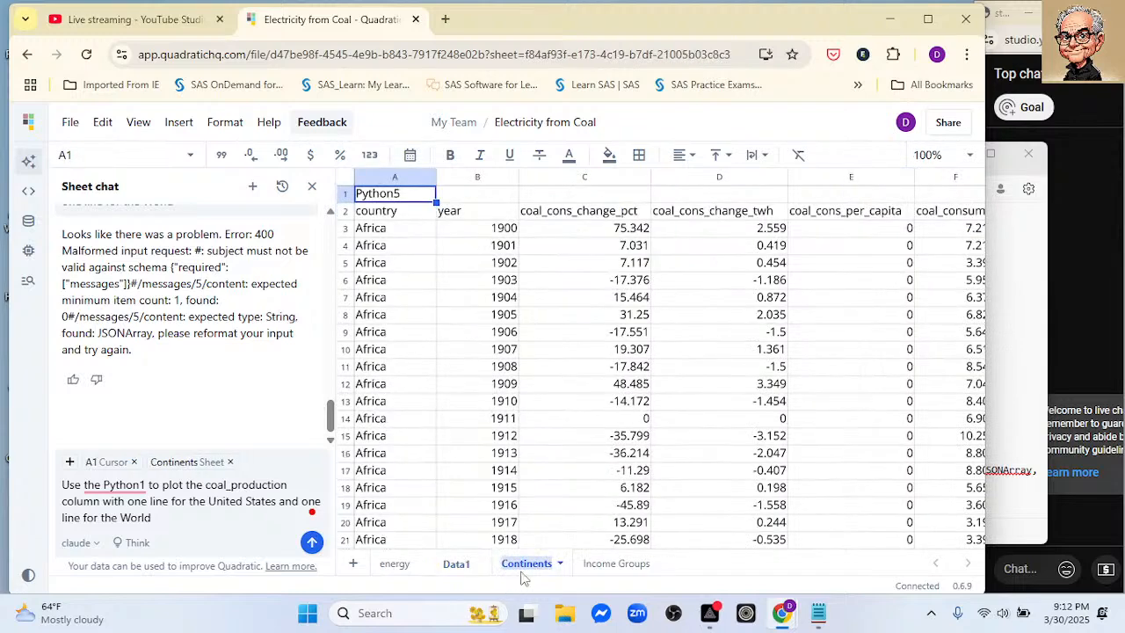
double_click(523, 564)
type("Data")
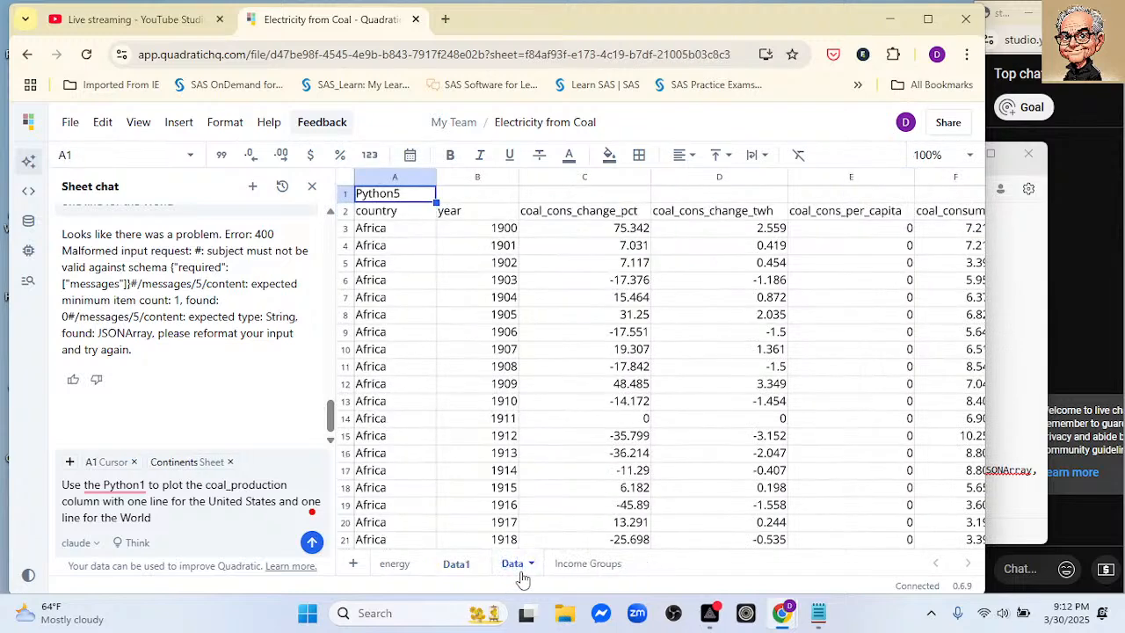
type("2")
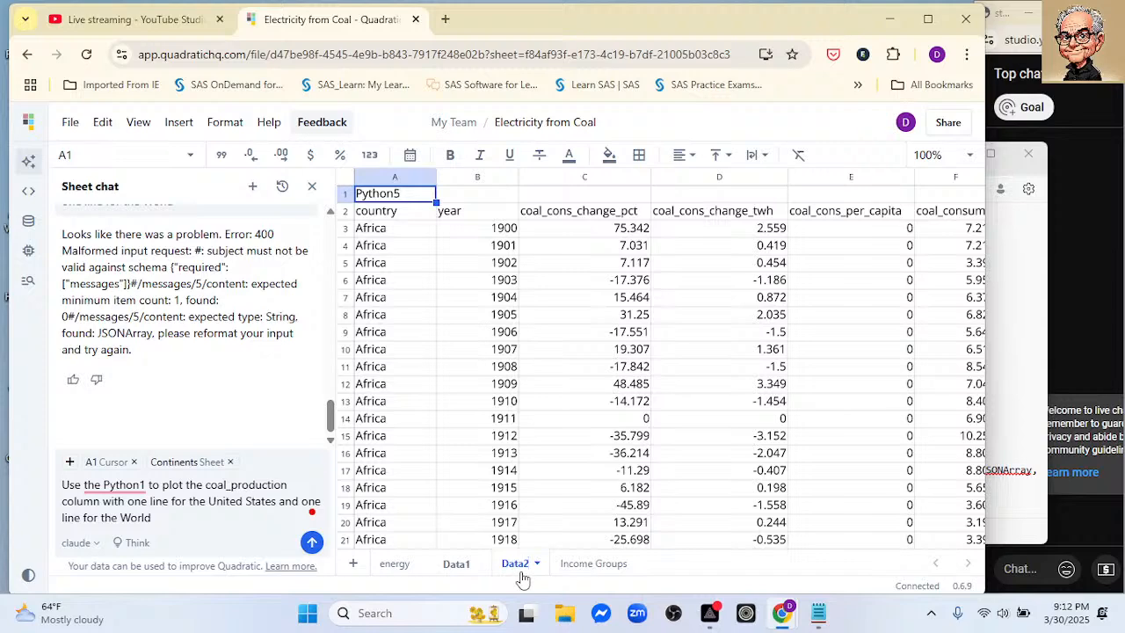
Rename the Income Groups sheet as Data3
left_click(585, 563)
type("Dat")
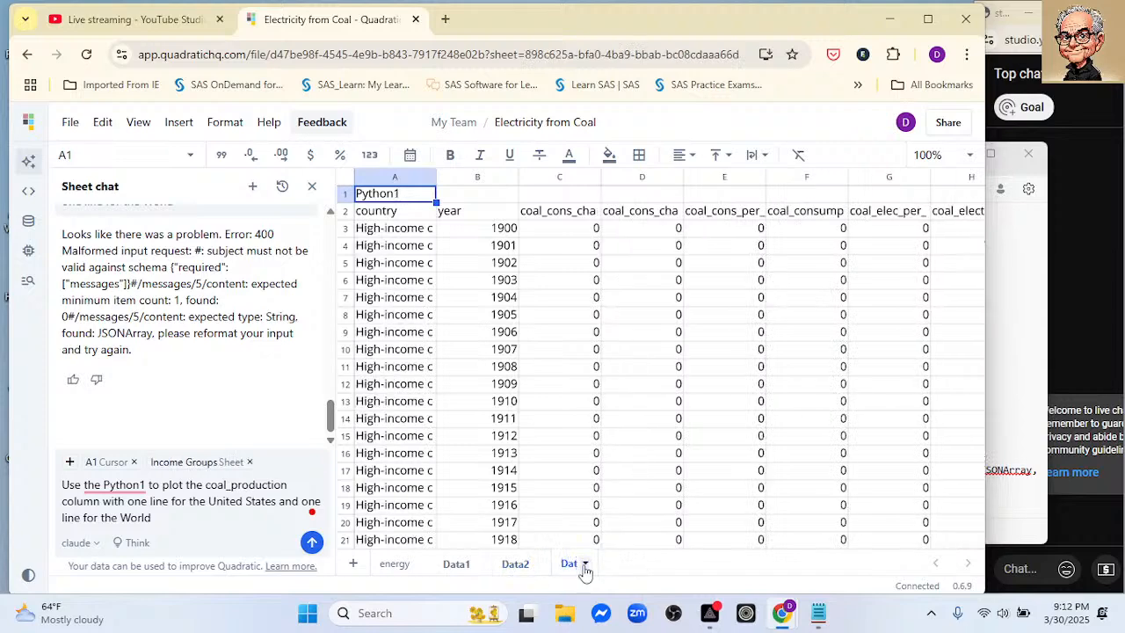
type("a")
type("3")
key("Return")
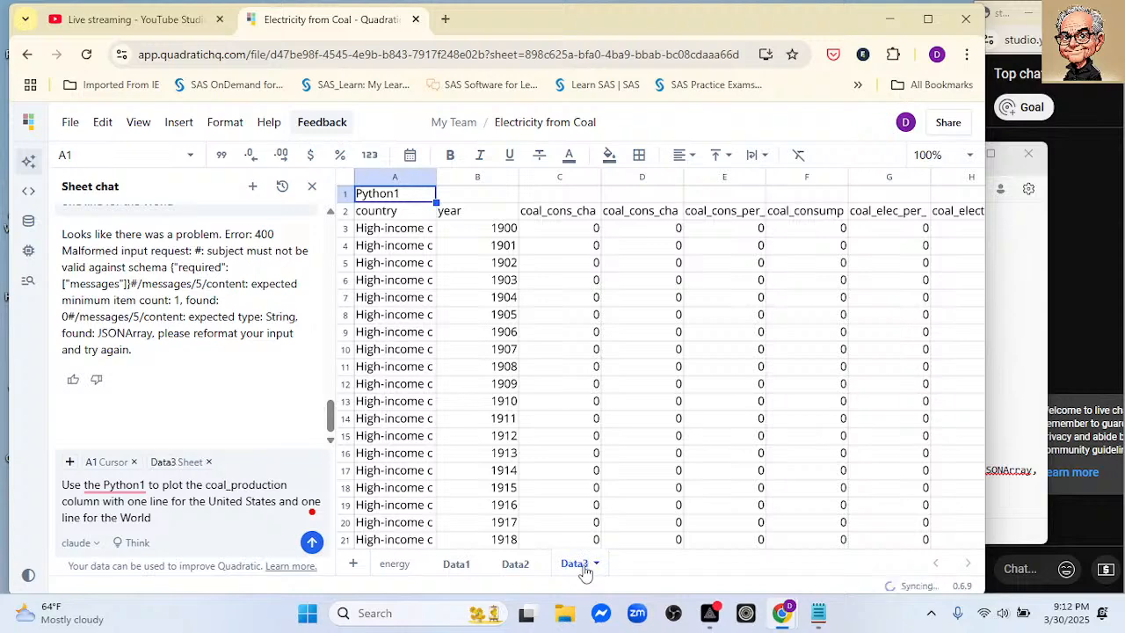
Add a new blank sheet to the file and clear the unsent plot prompt from the chat
left_click(389, 567)
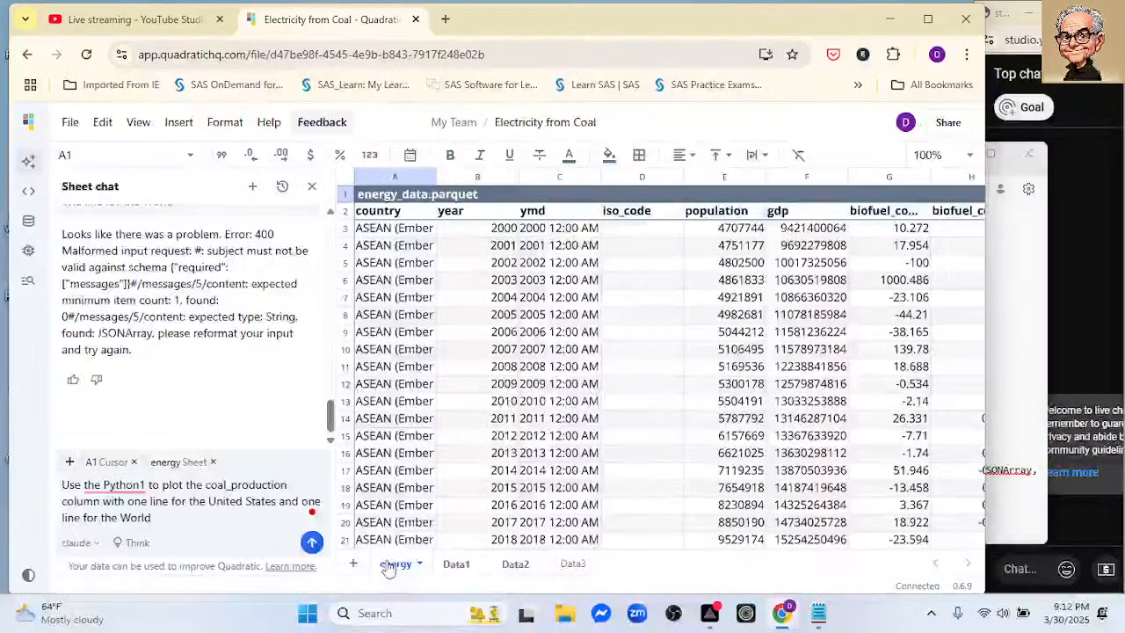
left_click(353, 565)
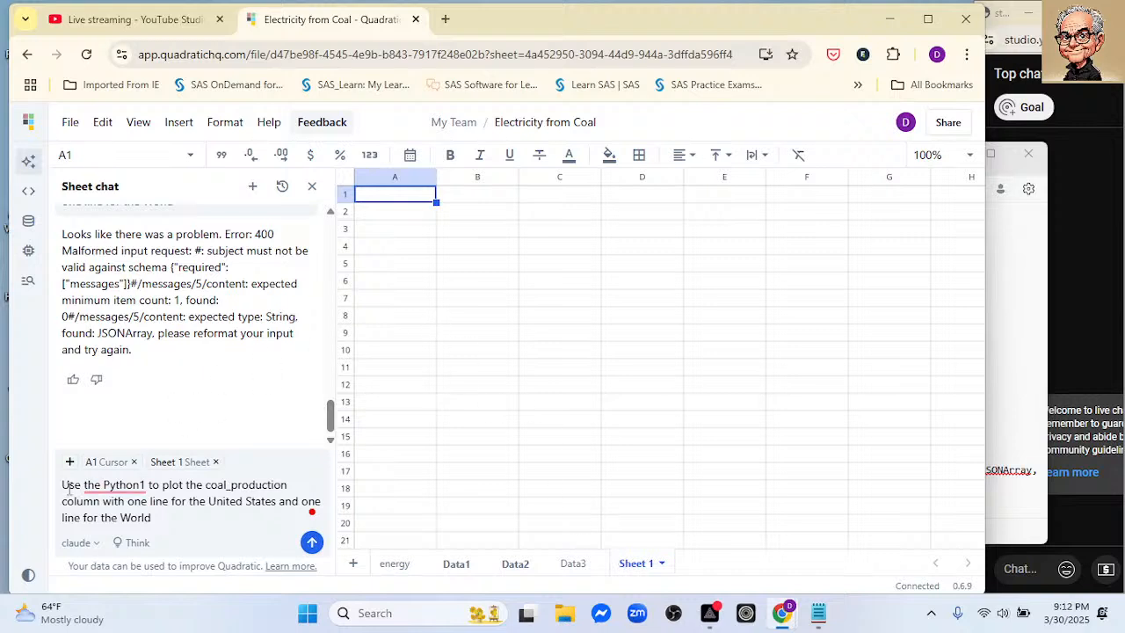
left_click_drag(68, 489, 227, 521)
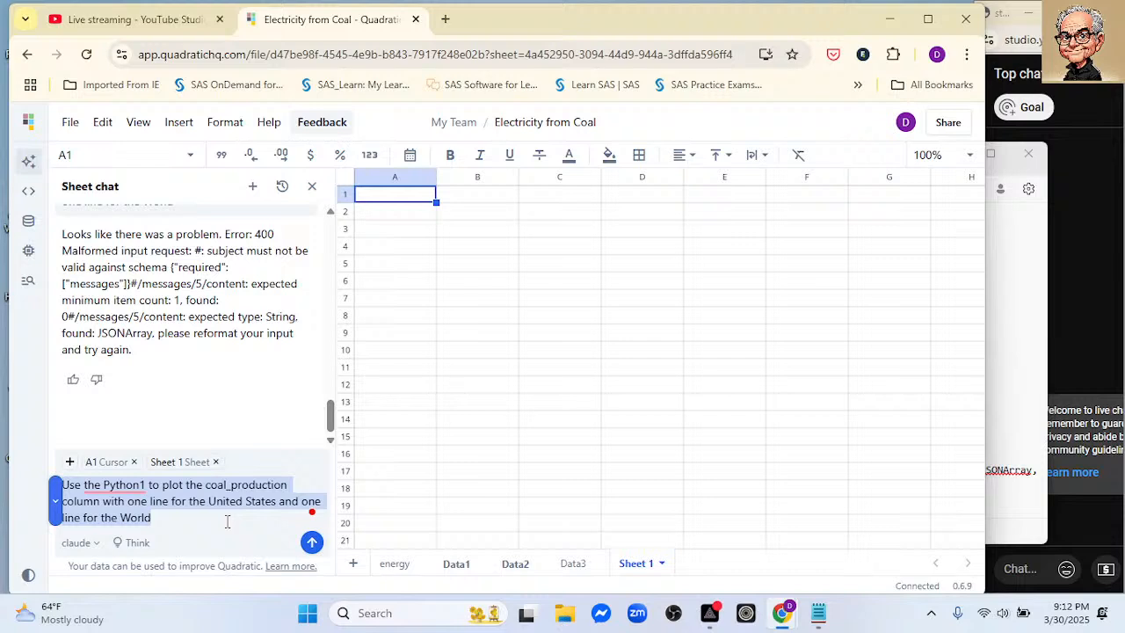
key("ctrl+x")
Begin a new chat prompt with "Extract the columns that contain"
type("Extr")
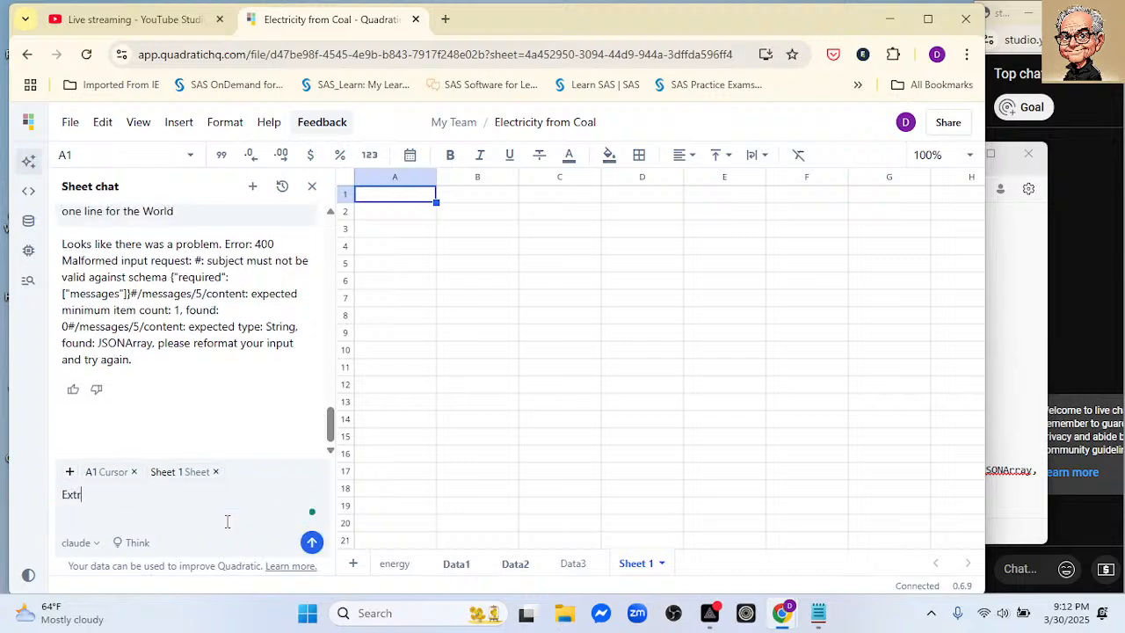
type("act the columns taht contain t")
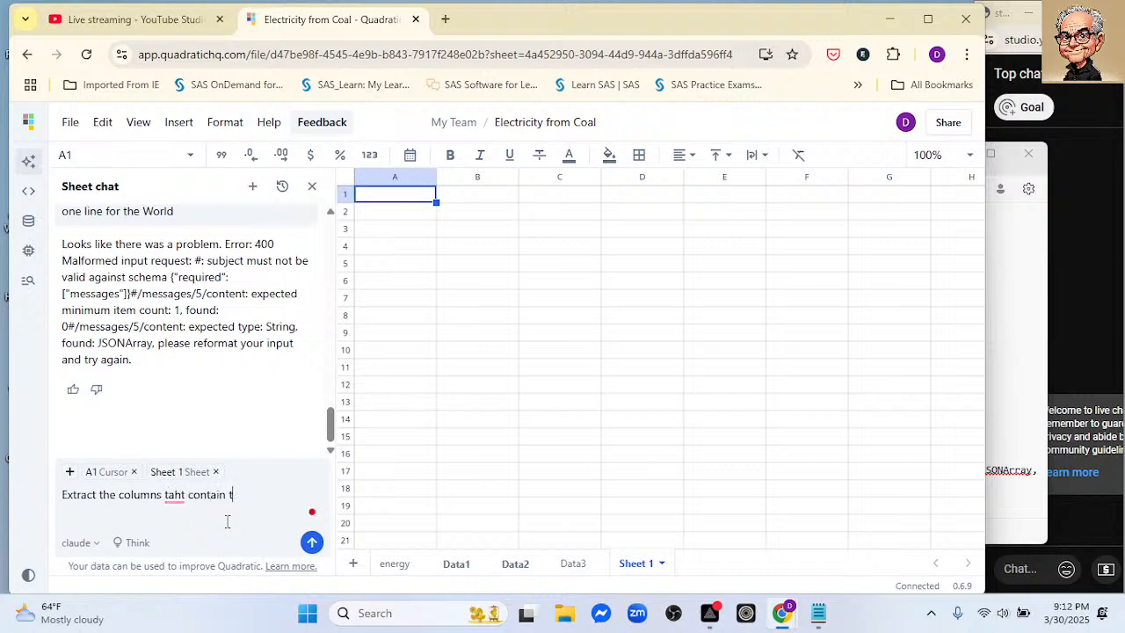
key("BackSpace")
key("BackSpace")
key("BackSpace")
key("BackSpace")
key("BackSpace")
key("BackSpace")
key("BackSpace")
key("BackSpace")
key("BackSpace")
key("BackSpace")
type("hat ")
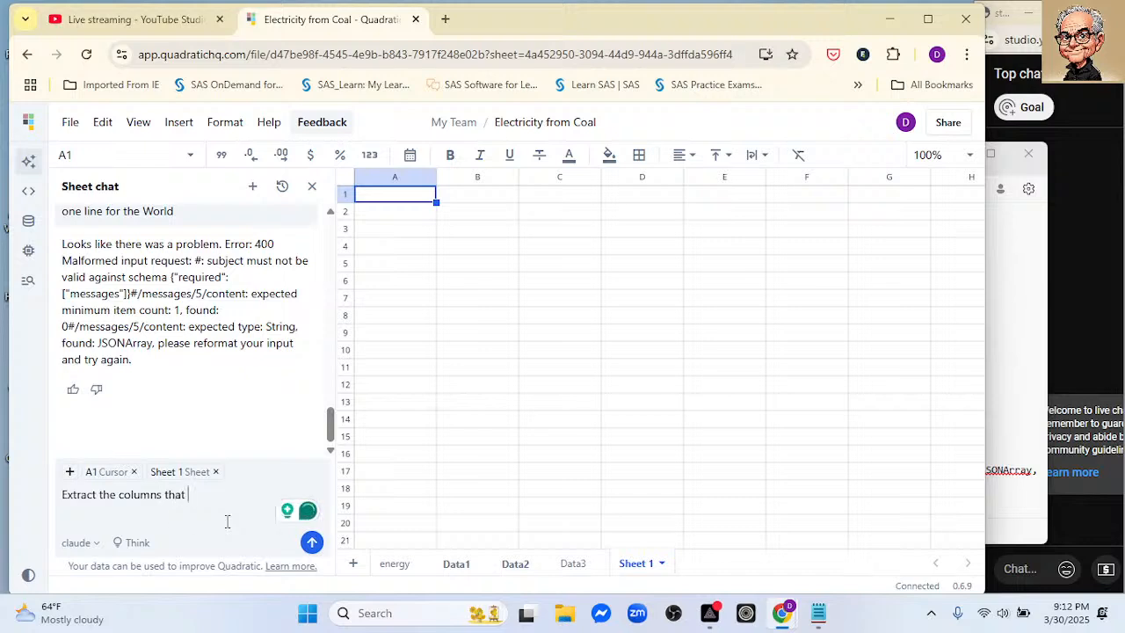
type("contain ")
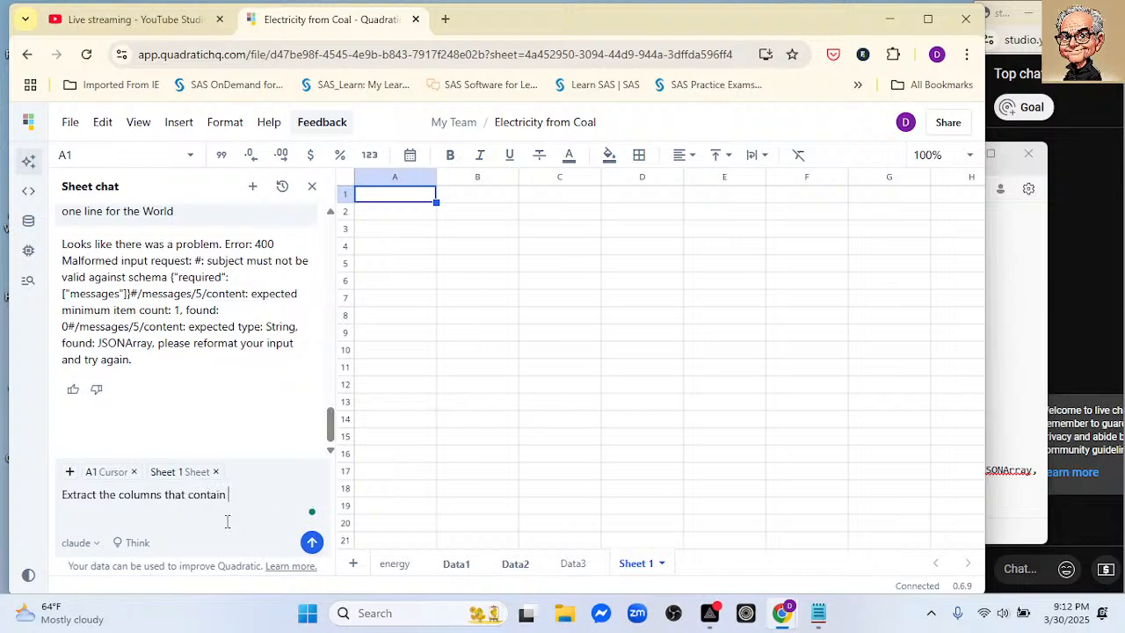
Complete the prompt with "the word coal. and rows that contains either United States or World" and submit it
type("the word coal. and cr")
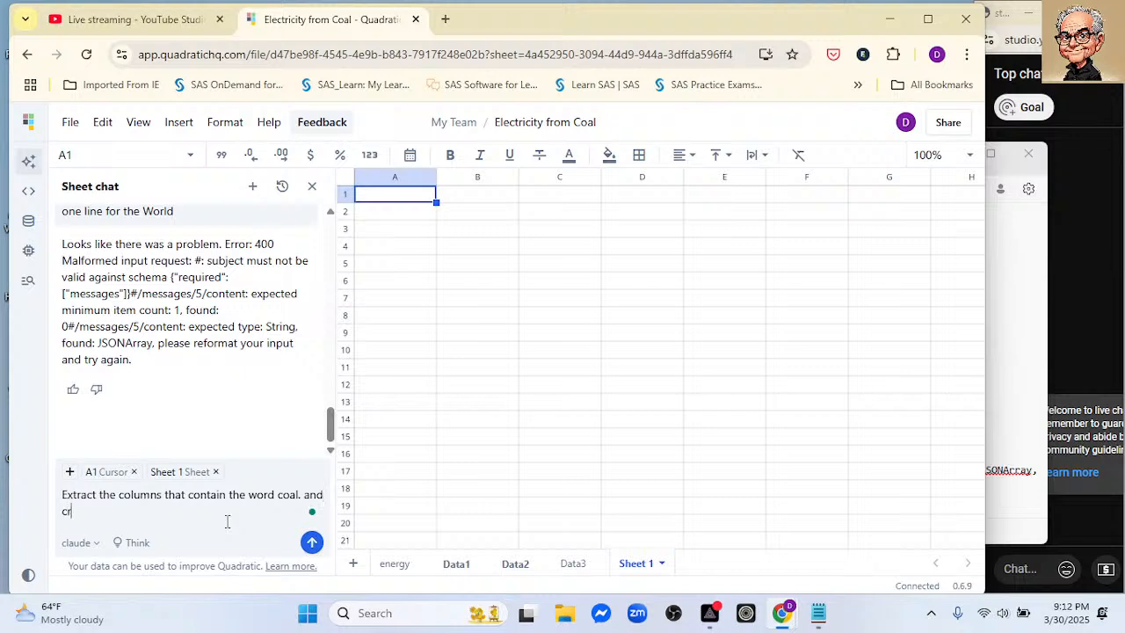
type("rce")
key("BackSpace")
key("BackSpace")
type("rows that contains either Unites")
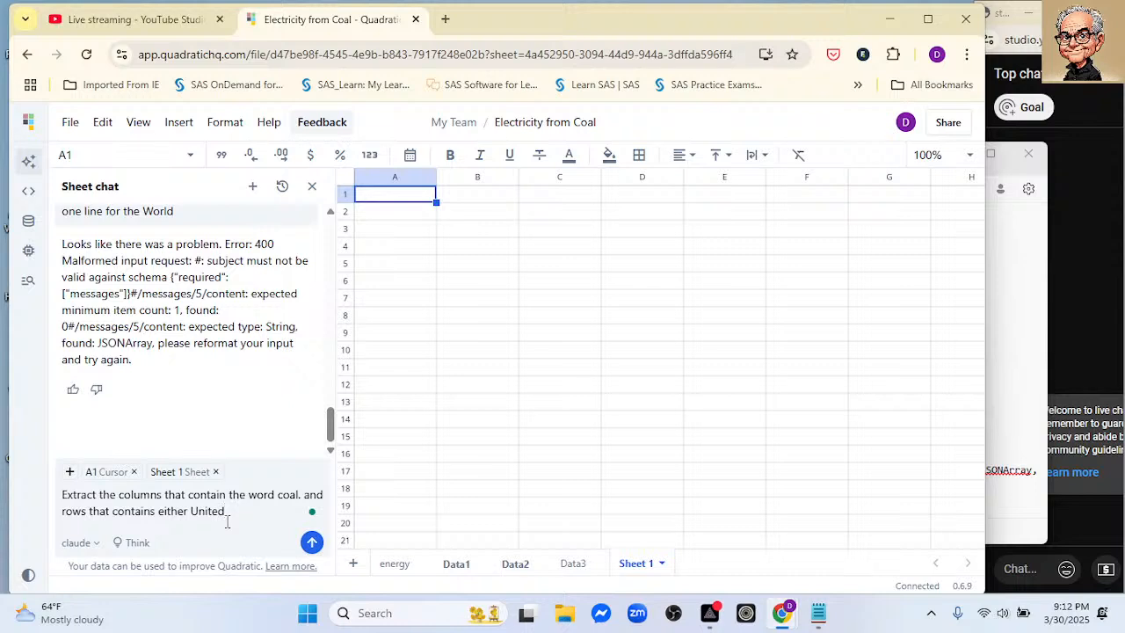
type("s")
type(" States")
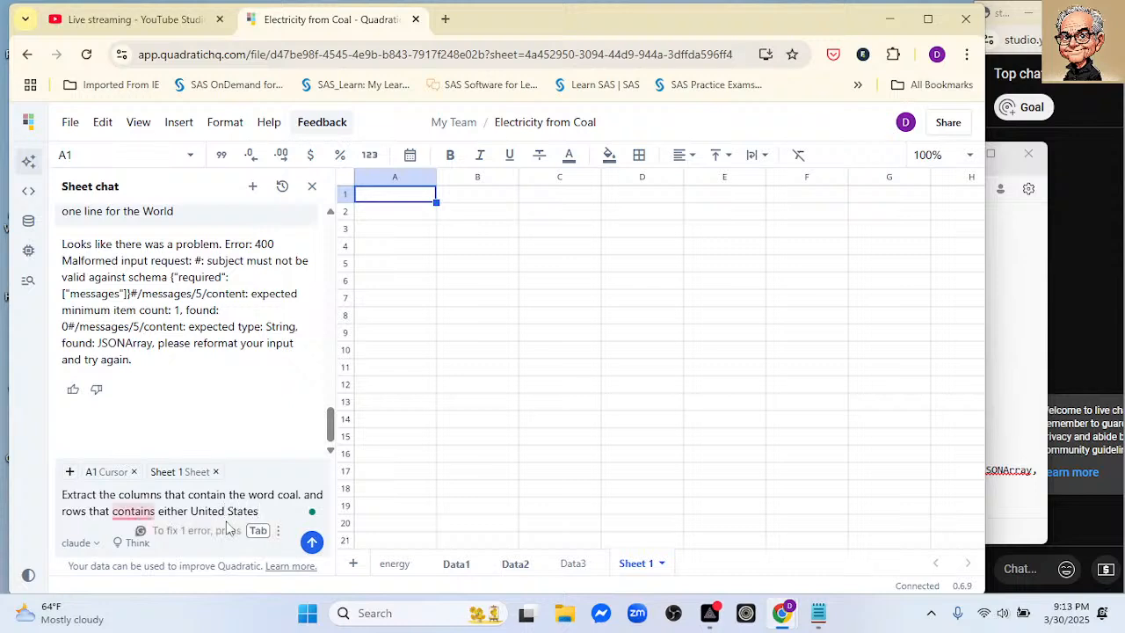
type(" or")
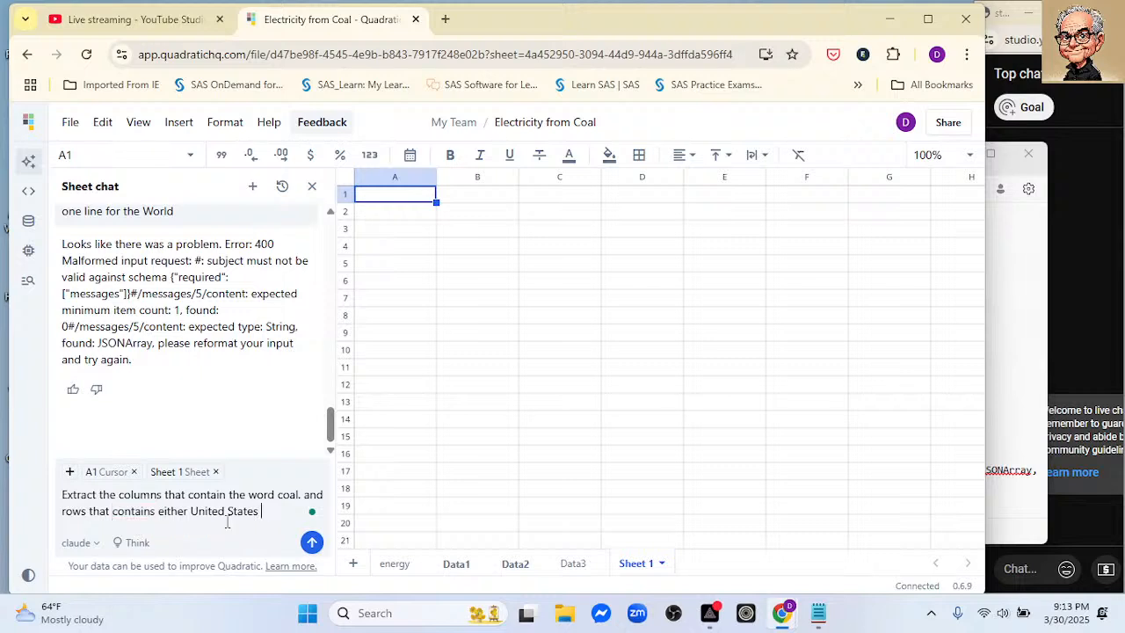
type(" World")
key("Return")
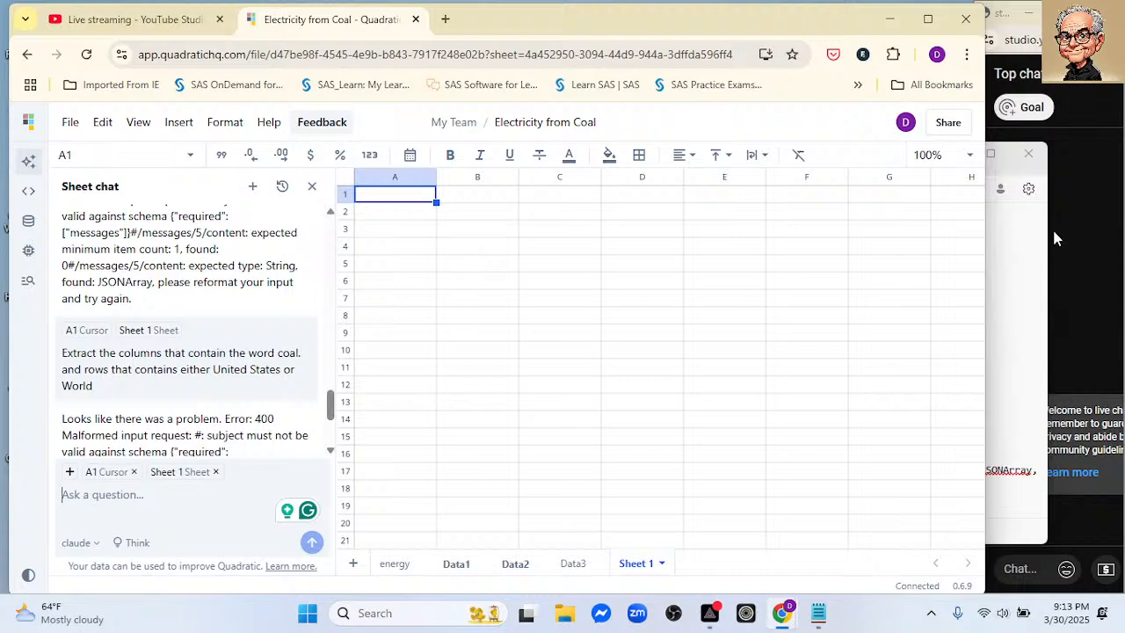
Close the Notepad window and delete the energy sheet from the Quadratic file
key("alt+Tab")
left_click(1029, 154)
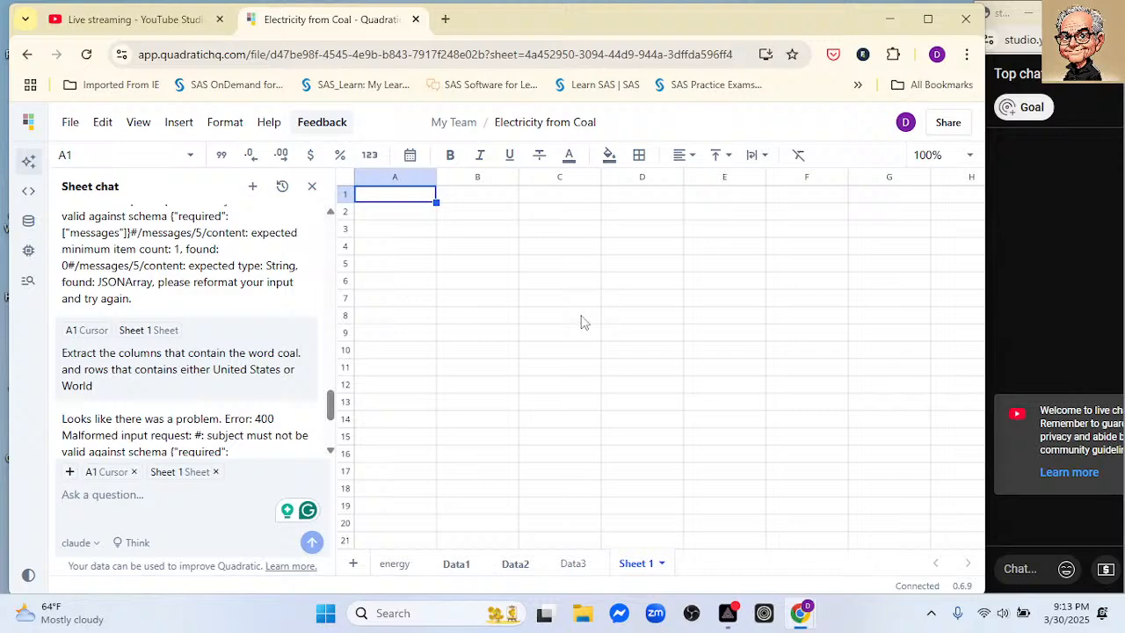
left_click(395, 570)
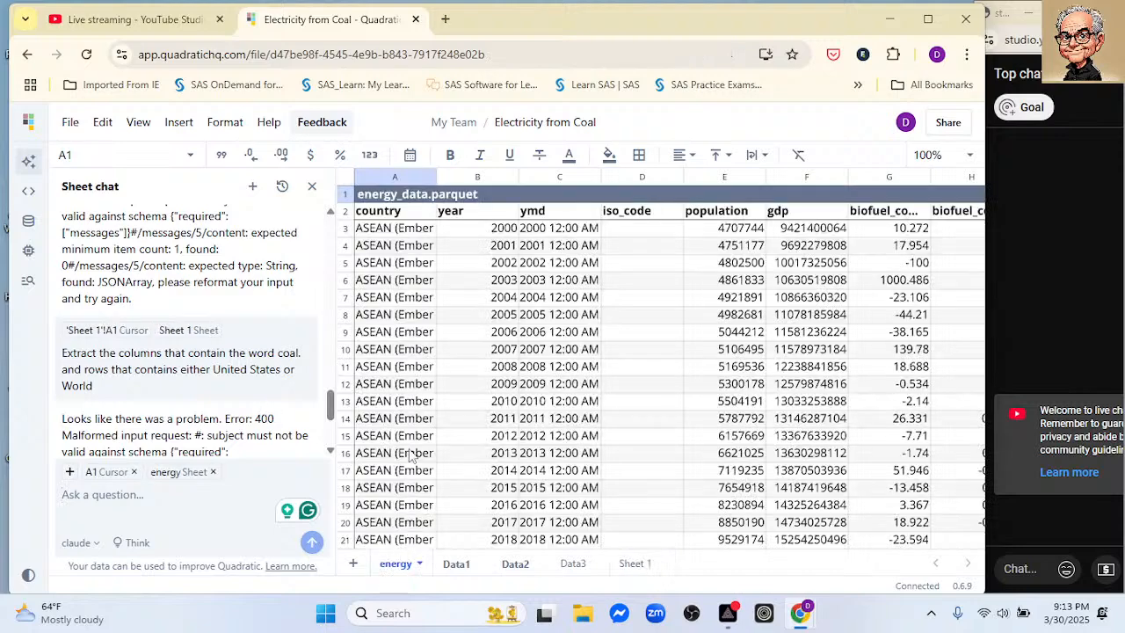
right_click(395, 567)
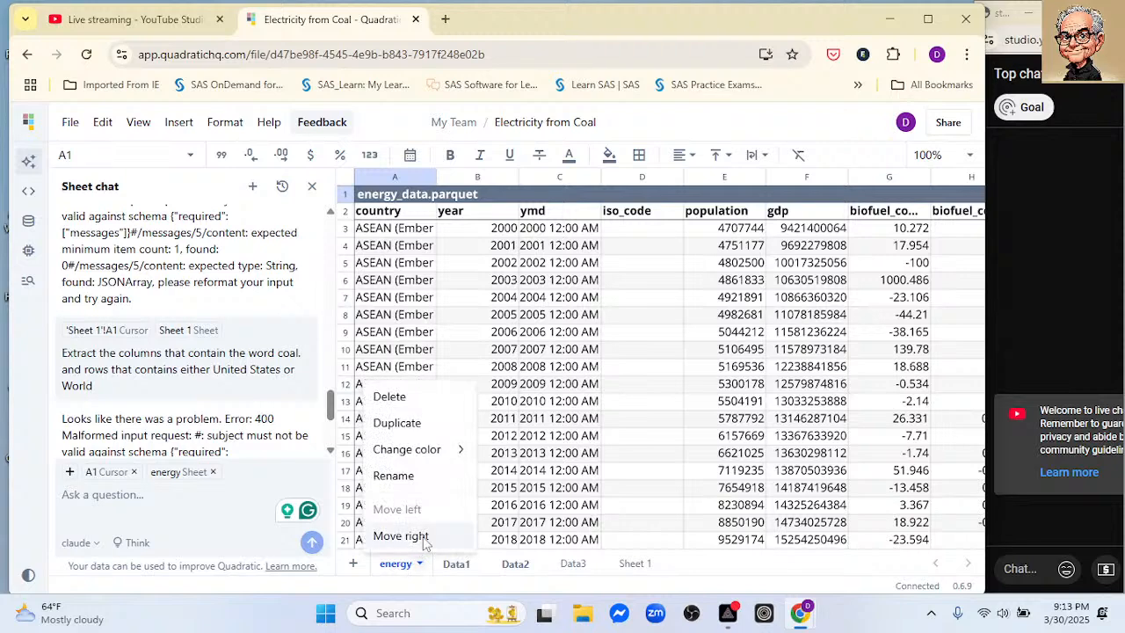
left_click(388, 397)
left_click(569, 159)
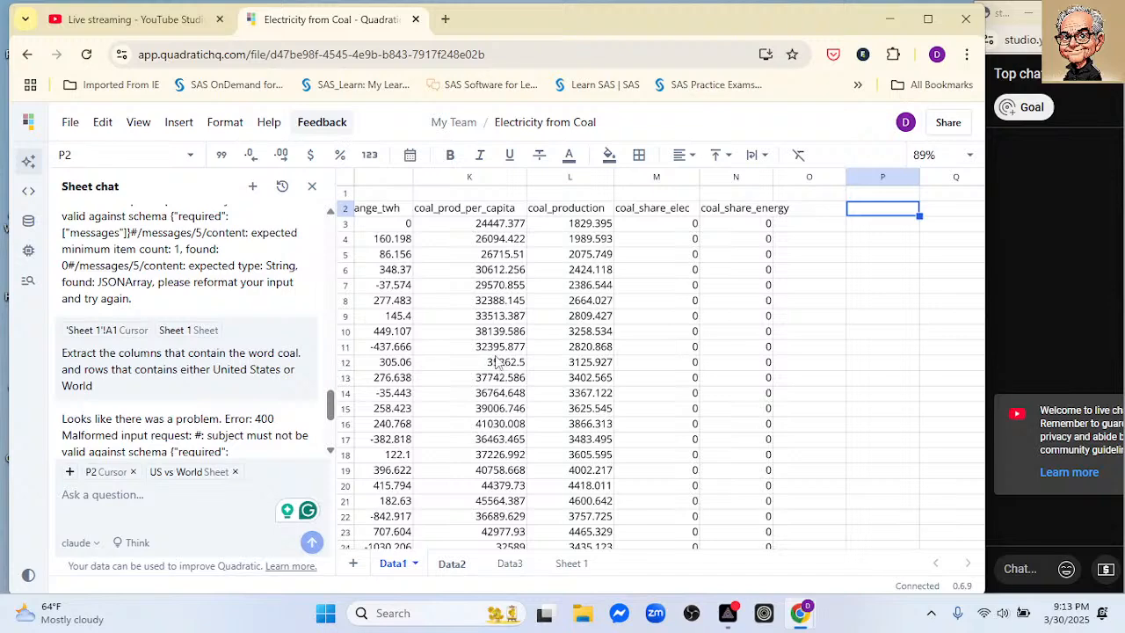
Add a new sheet and import energy_data.parquet from the PG_Manage folder into it
left_click(353, 565)
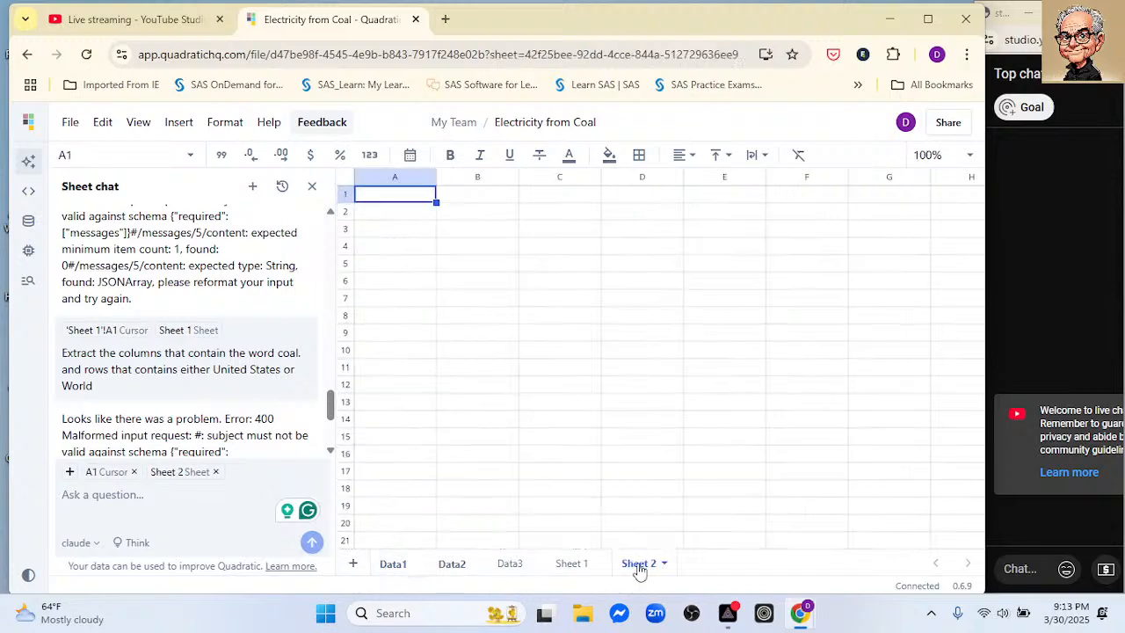
left_click(192, 127)
mouse_move(265, 214)
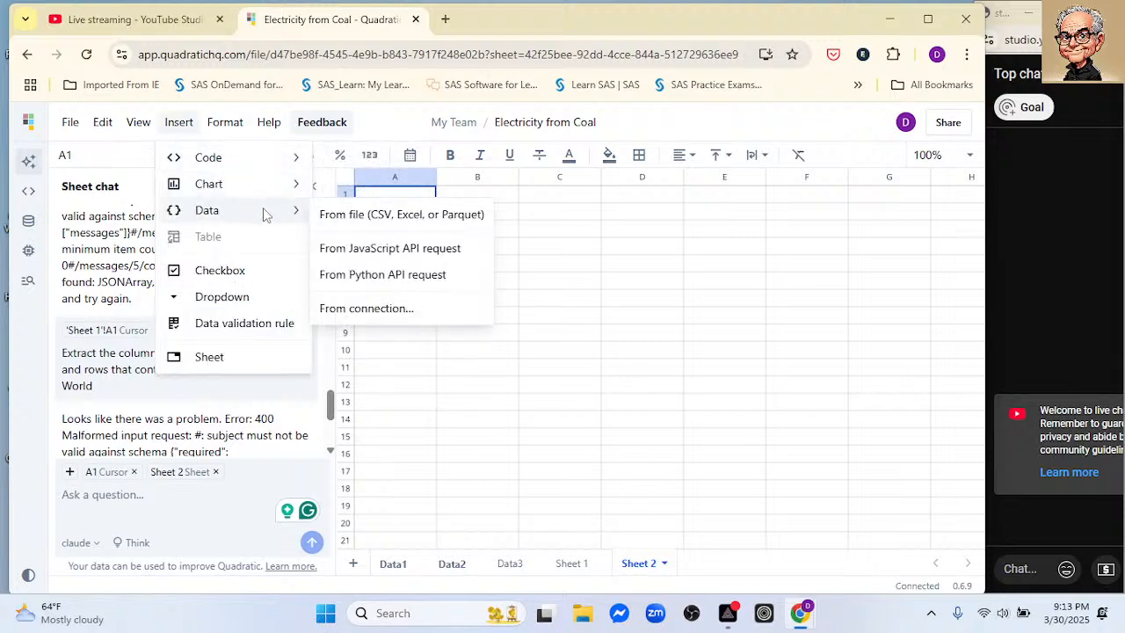
left_click(368, 219)
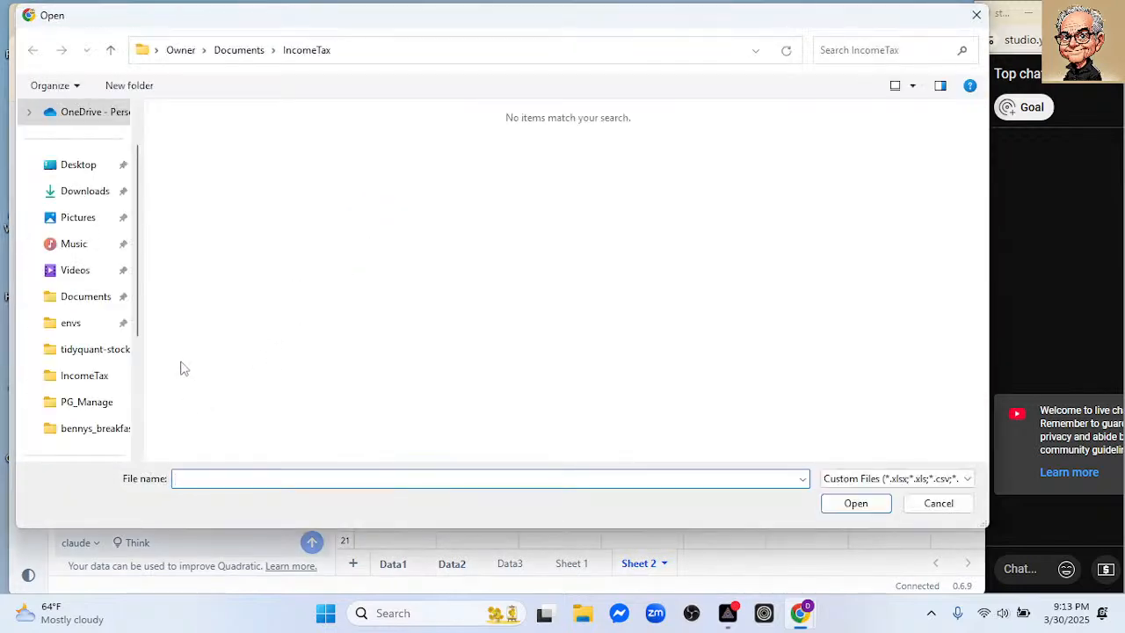
left_click(100, 402)
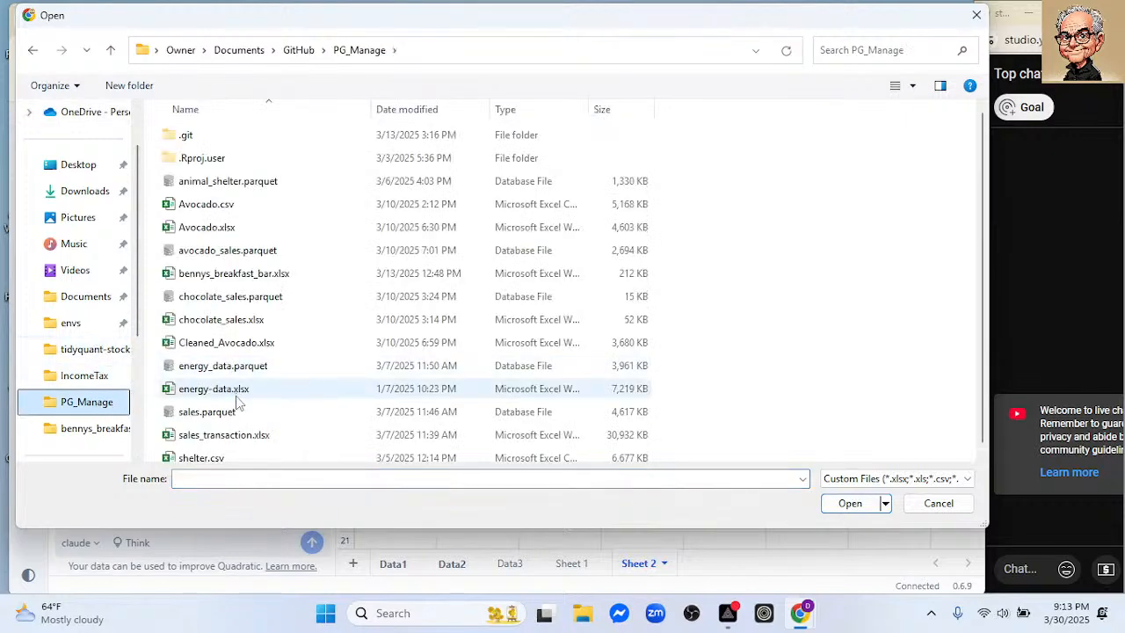
left_click(243, 367)
left_click(858, 508)
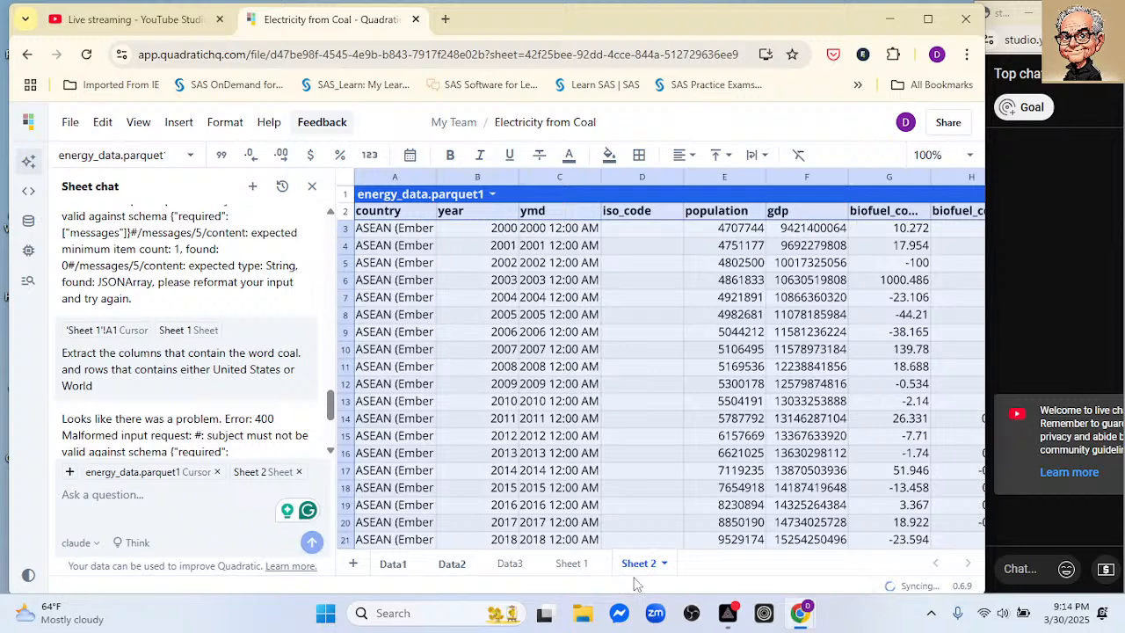
Move Sheet 2 ahead of all other sheets and rename it "Energy Data"
left_click_drag(639, 566, 381, 584)
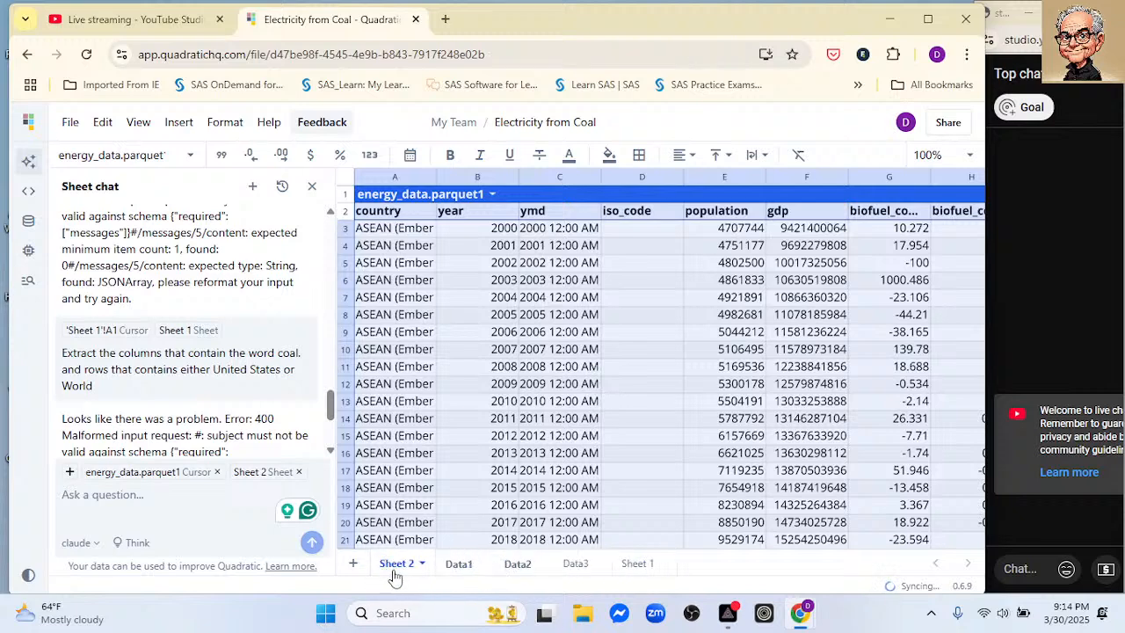
double_click(397, 569)
type("e")
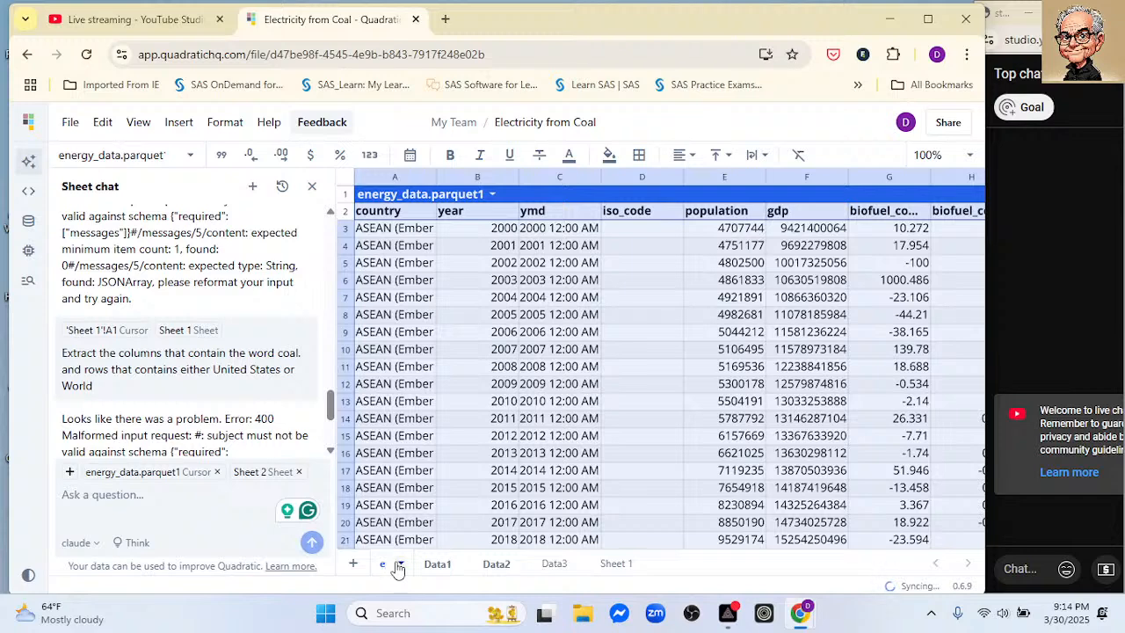
type("nergy")
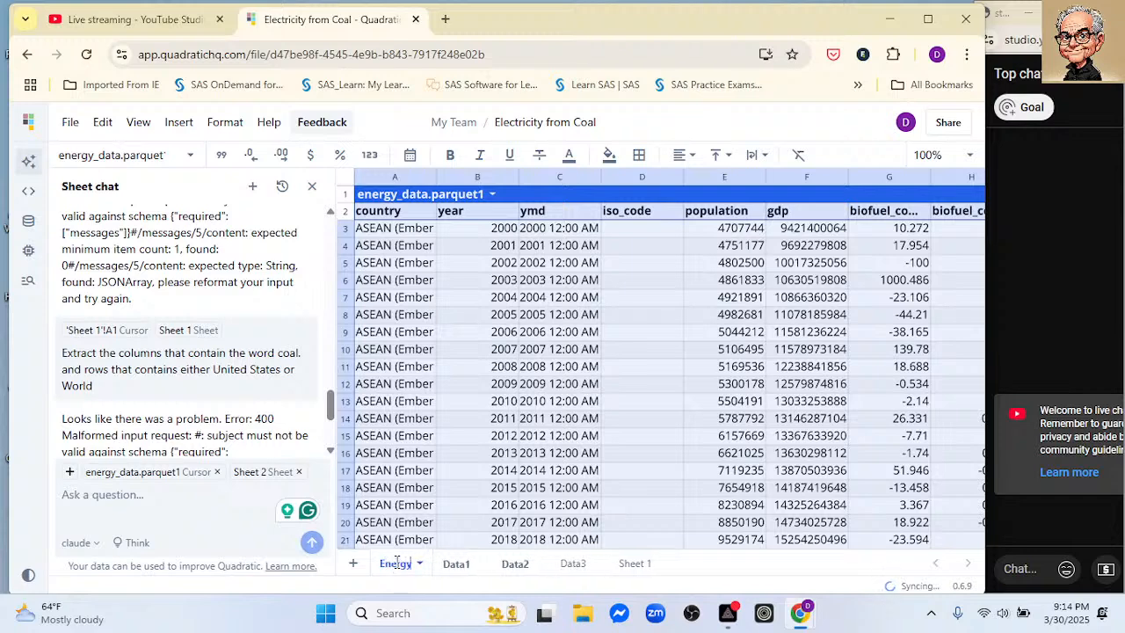
type(" Data")
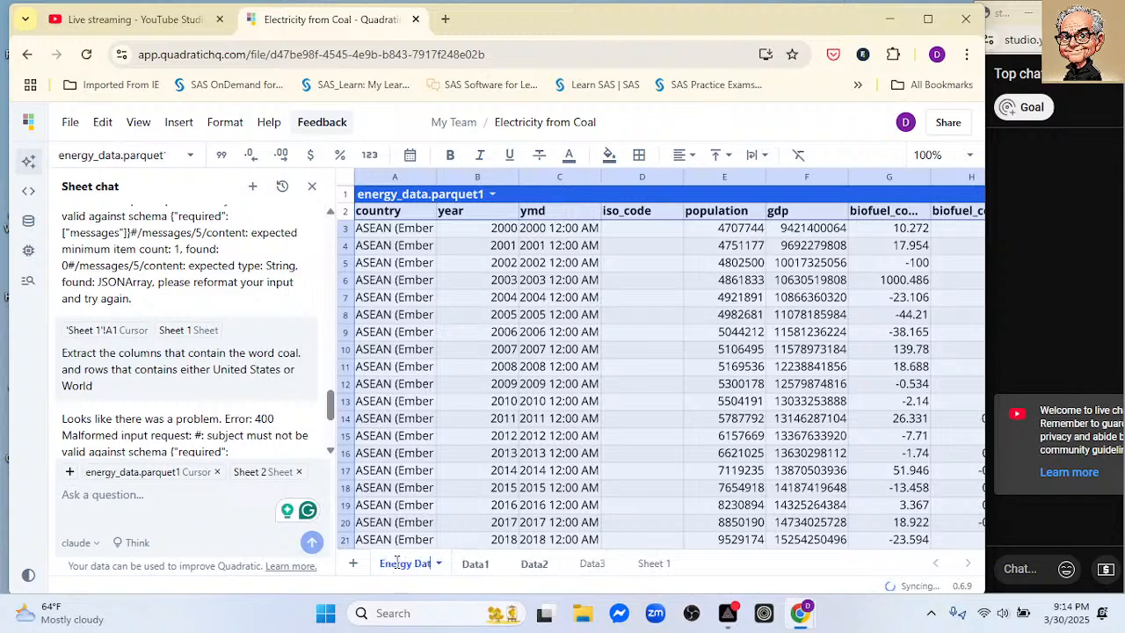
key("Return")
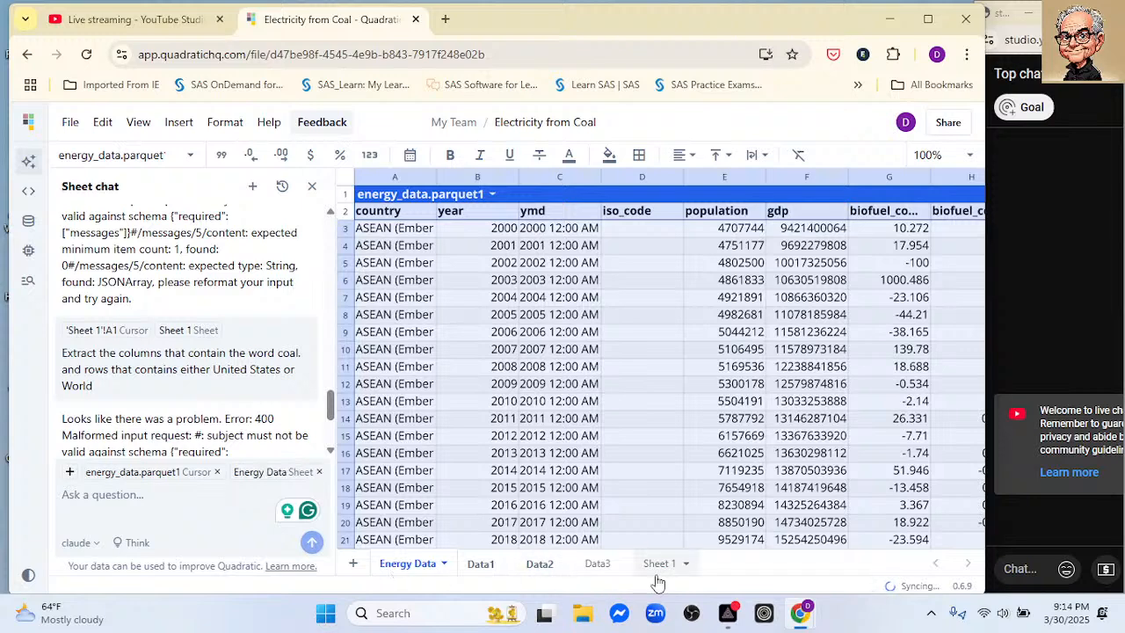
Move Sheet 1 directly after Energy Data and resubmit the previous coal extraction prompt with Sheet 1 as its context
left_click_drag(650, 568, 484, 569)
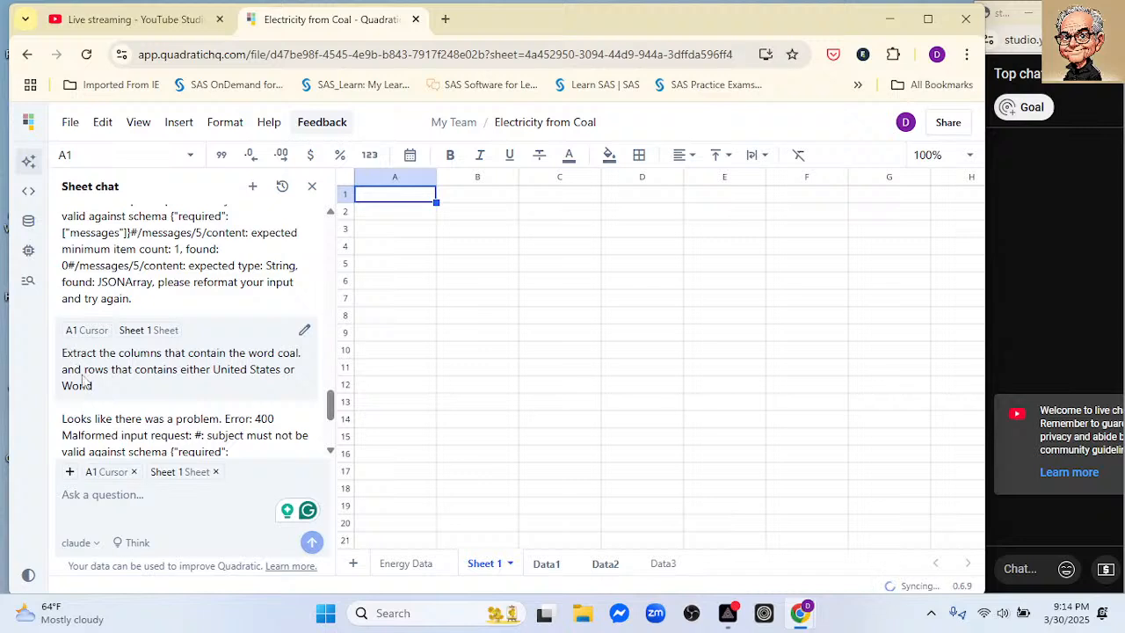
left_click(305, 332)
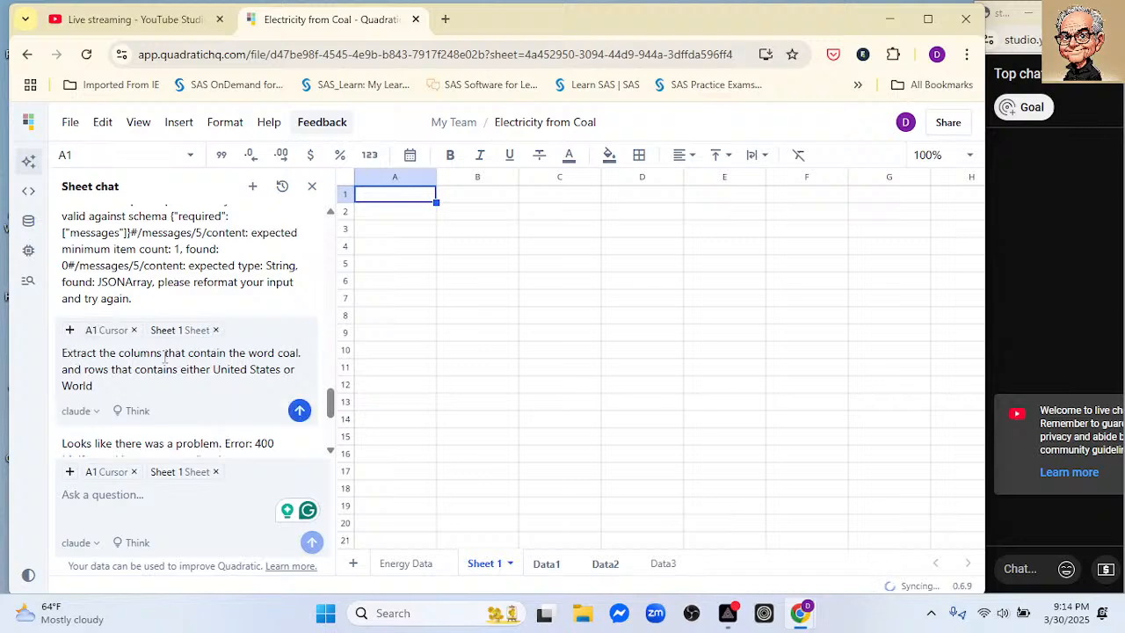
left_click_drag(63, 353, 108, 391)
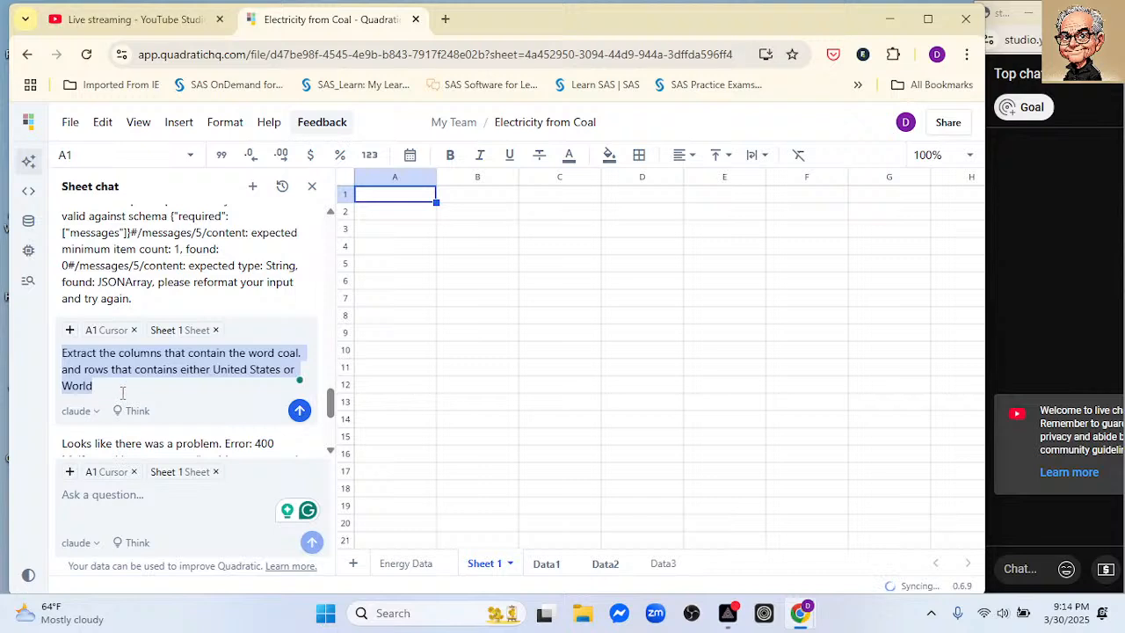
left_click(298, 412)
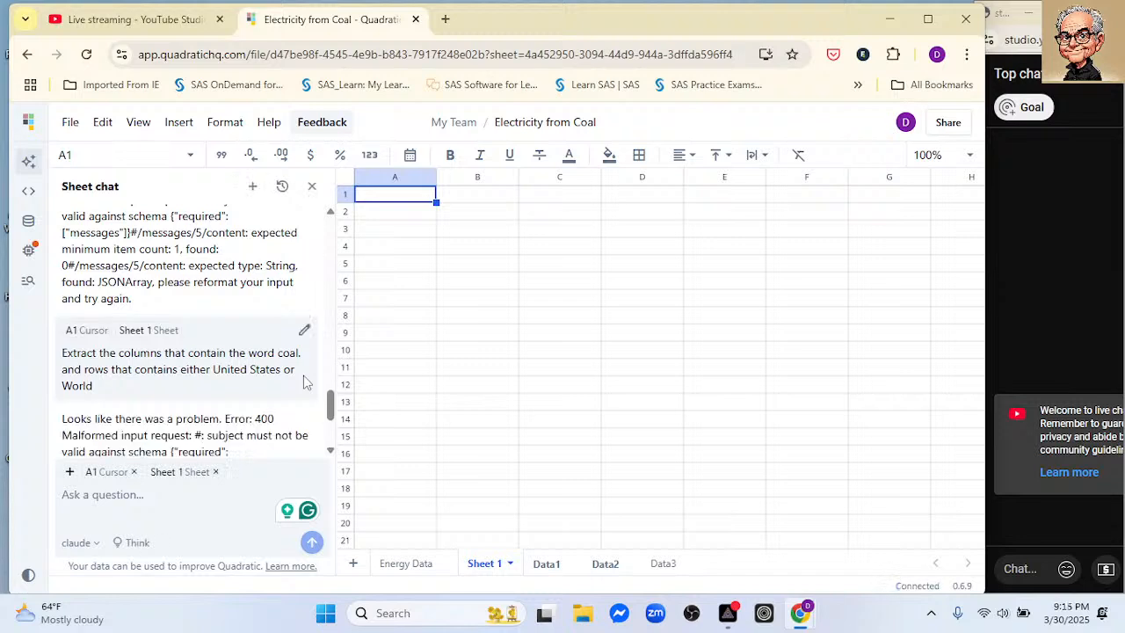
scroll(230, 358, "down", 1)
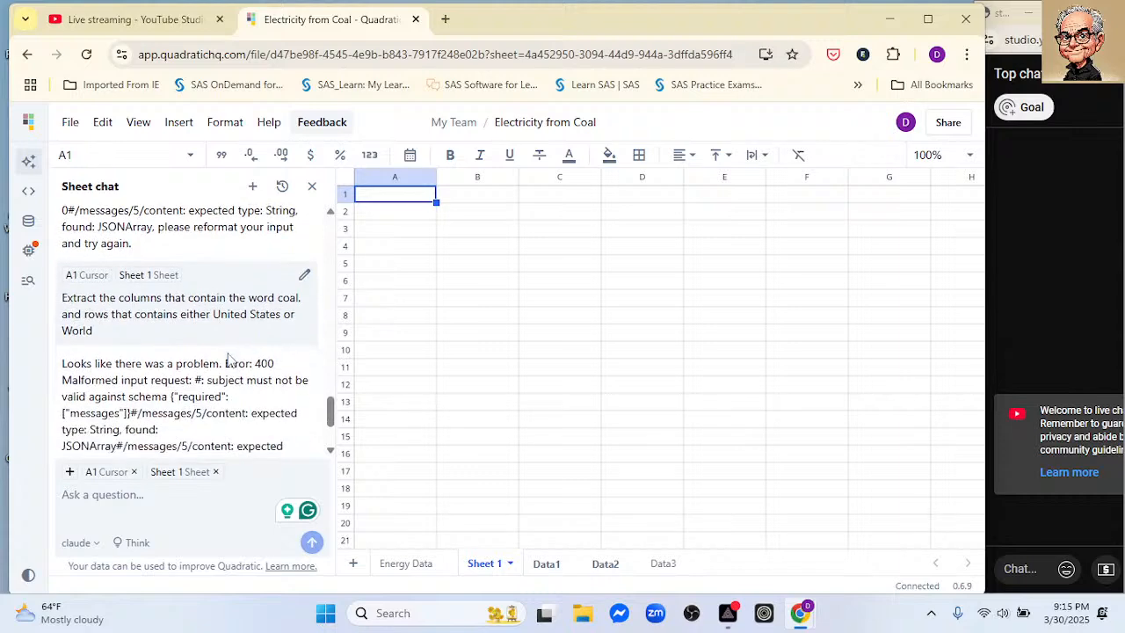
With the Energy Data sheet as context, append "and put it in Sheet1" to the coal extraction prompt and resubmit it
left_click(399, 564)
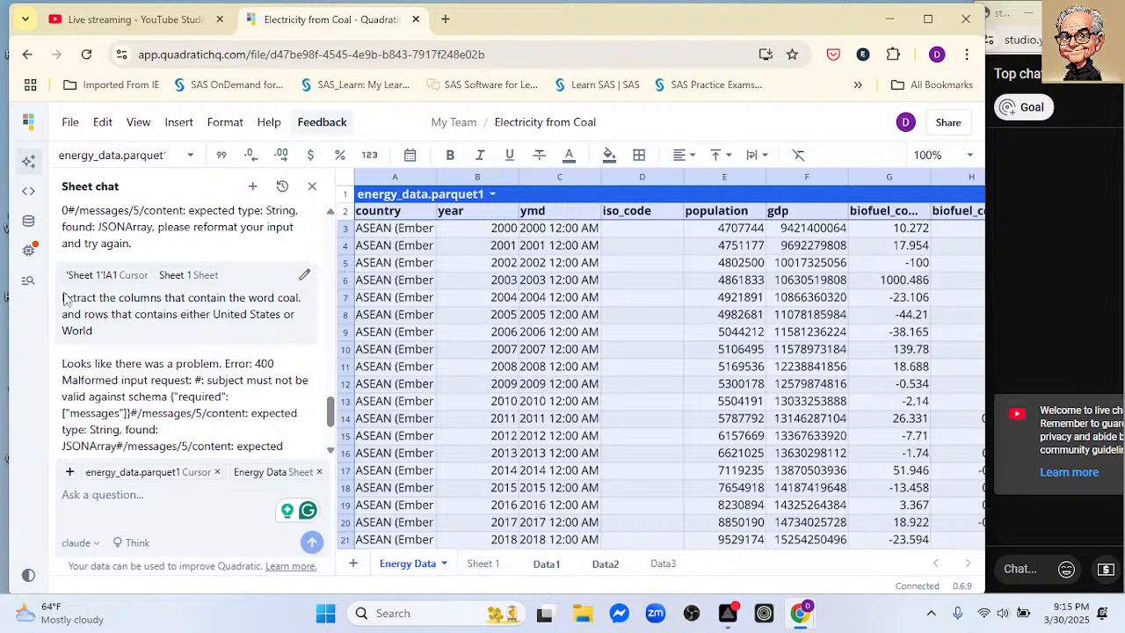
left_click(304, 275)
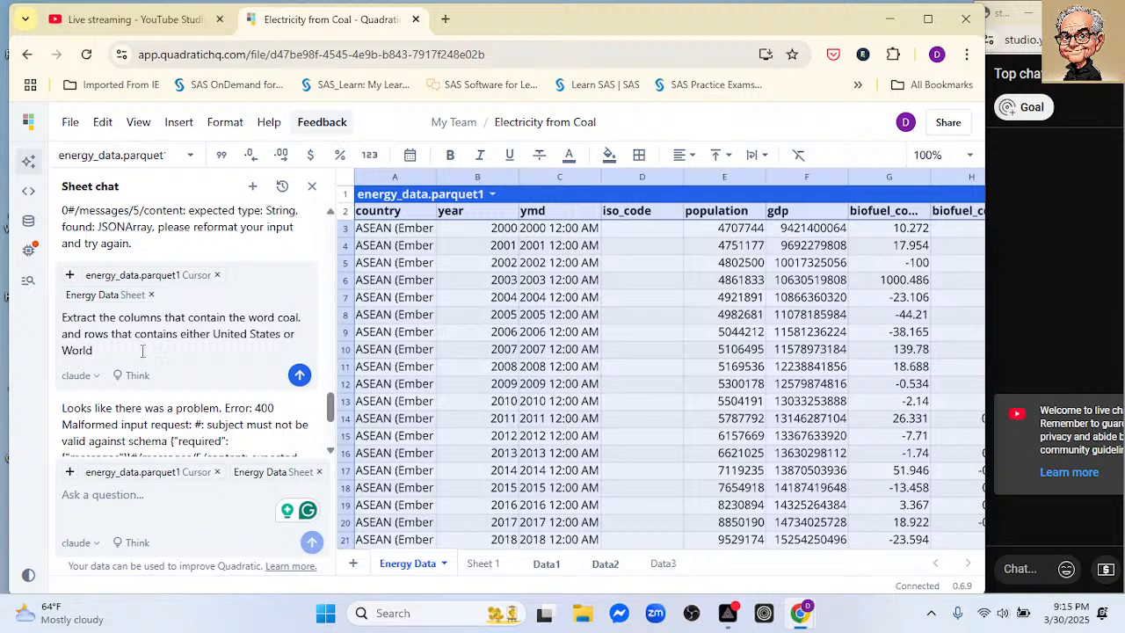
type("and put it in ")
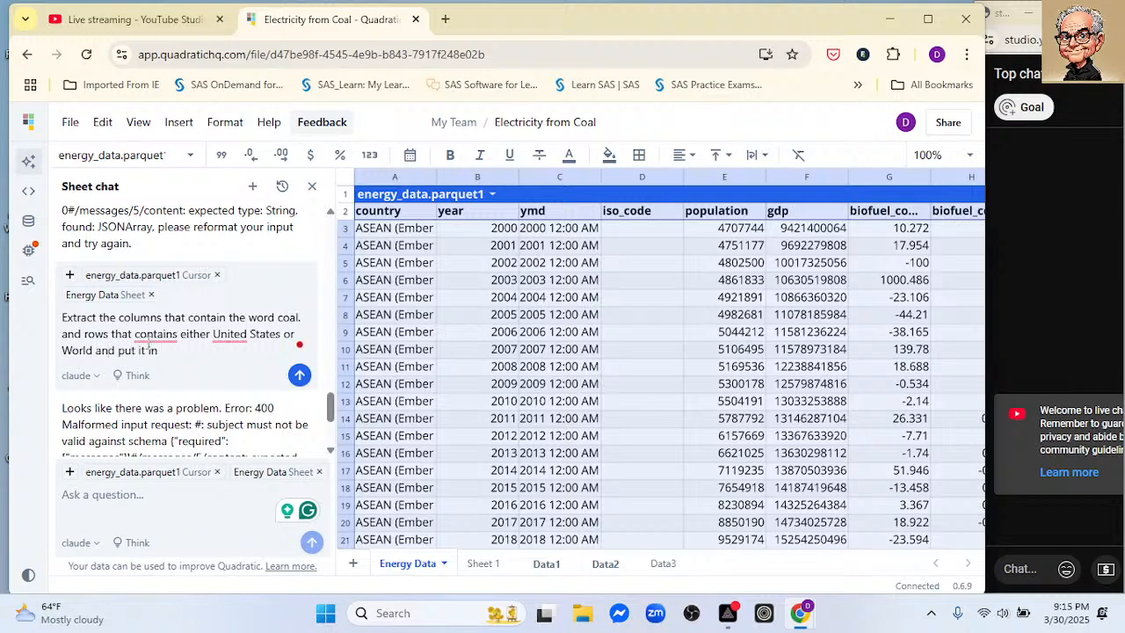
type("Sheet1")
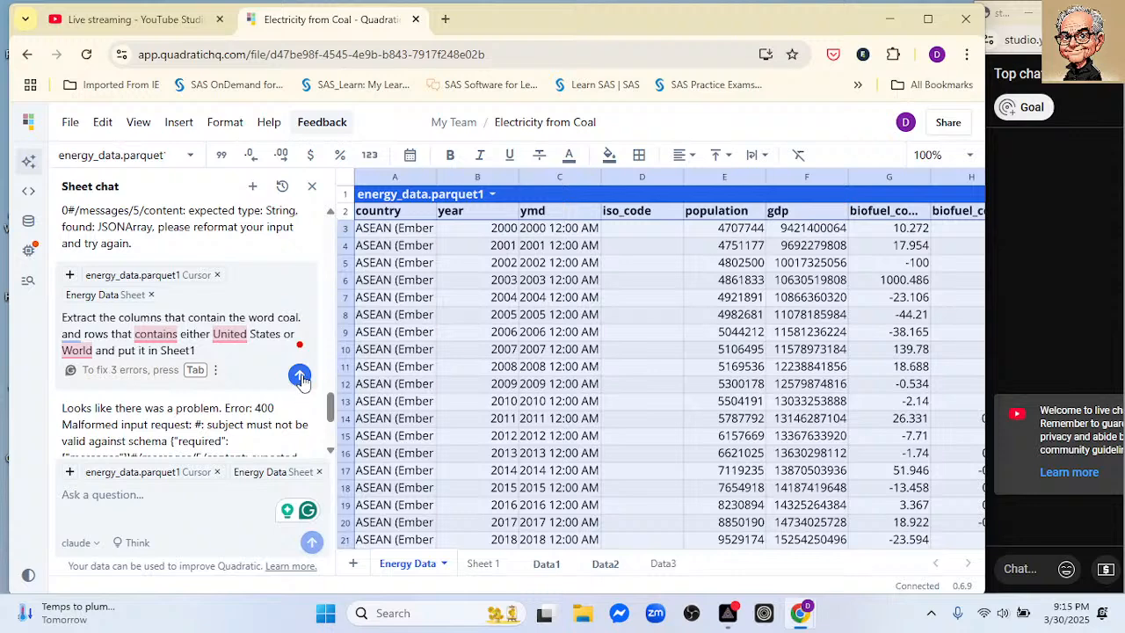
left_click(299, 377)
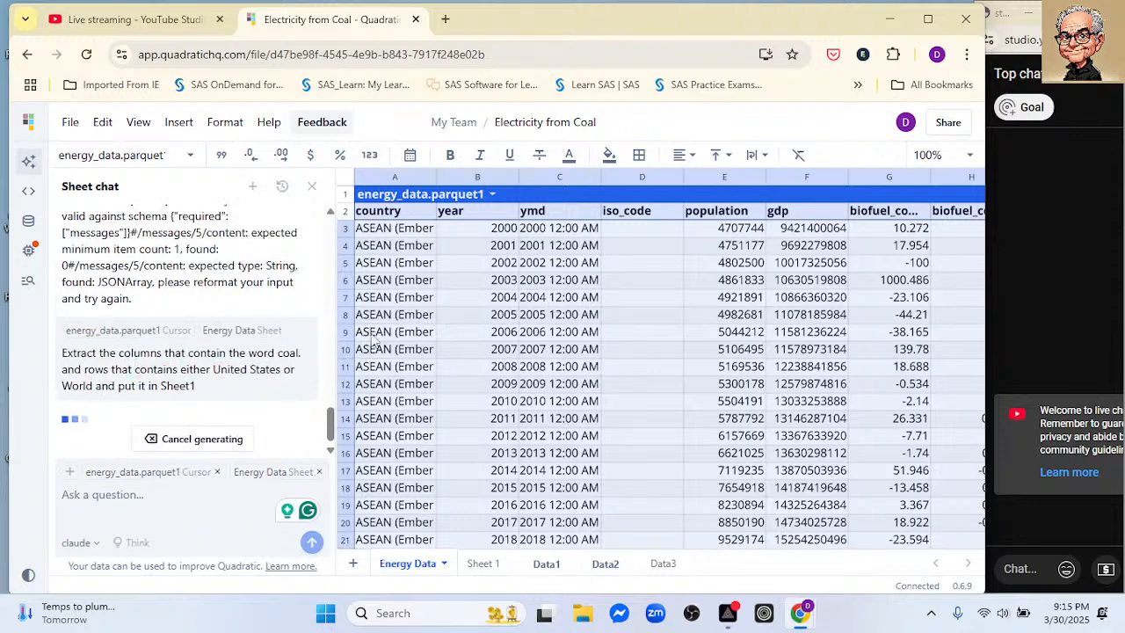
Try to delete the Data2 sheet while the chat is generating
left_click(484, 567)
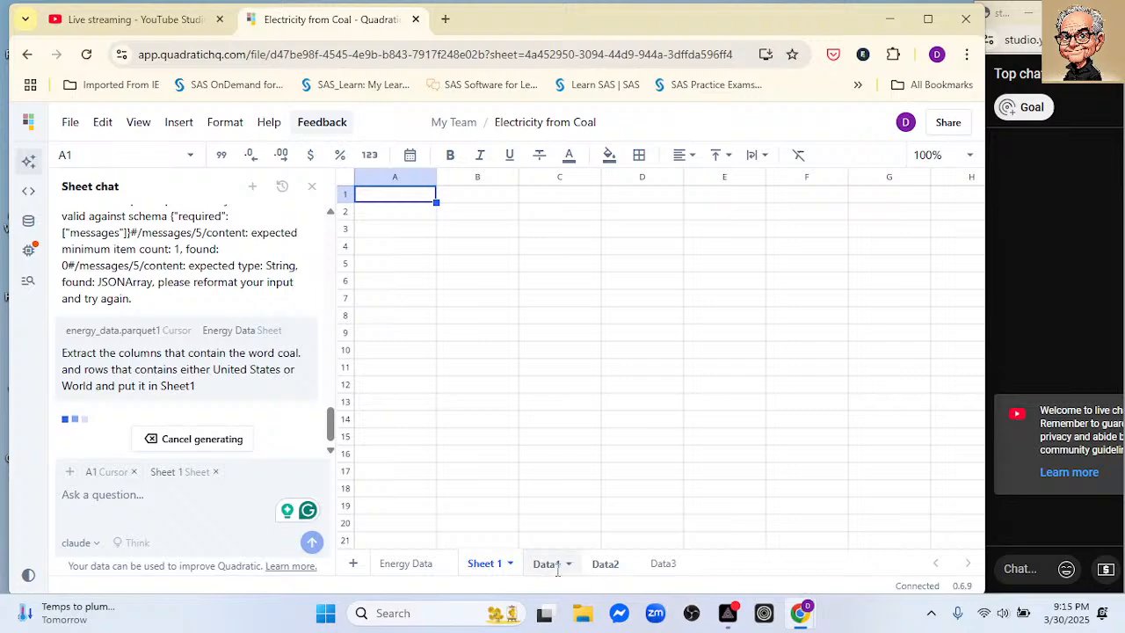
right_click(613, 565)
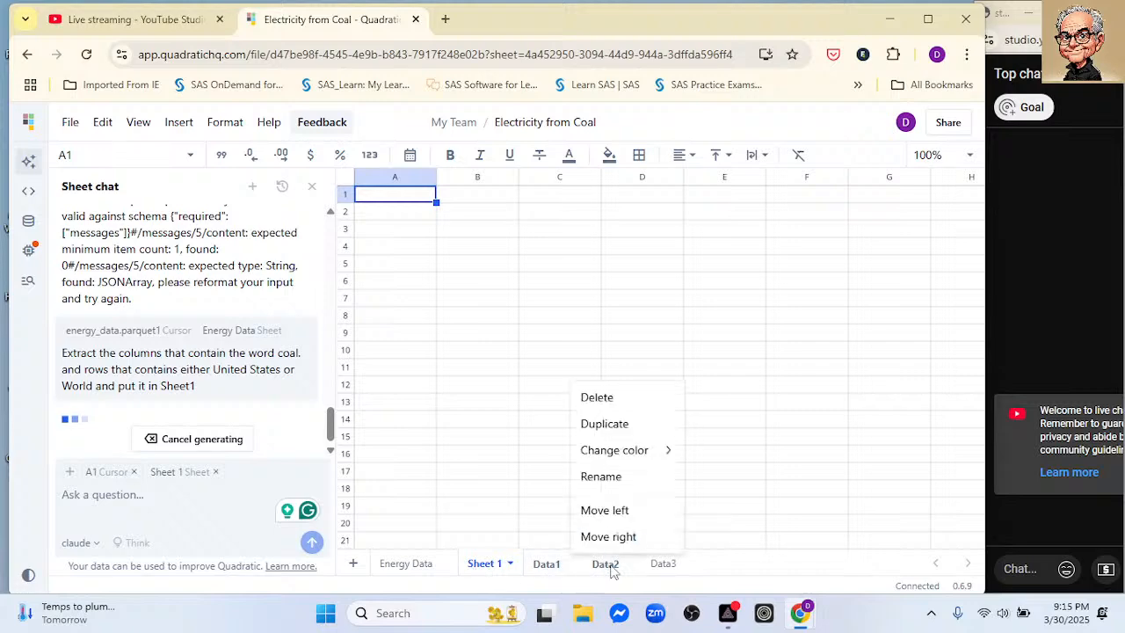
left_click(594, 397)
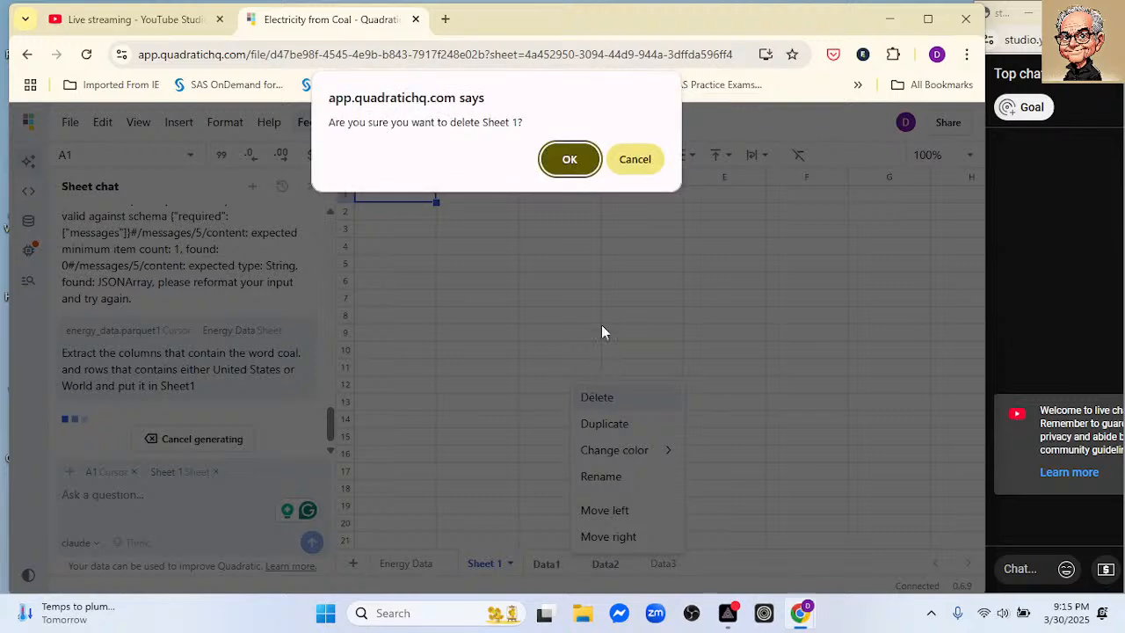
left_click(569, 158)
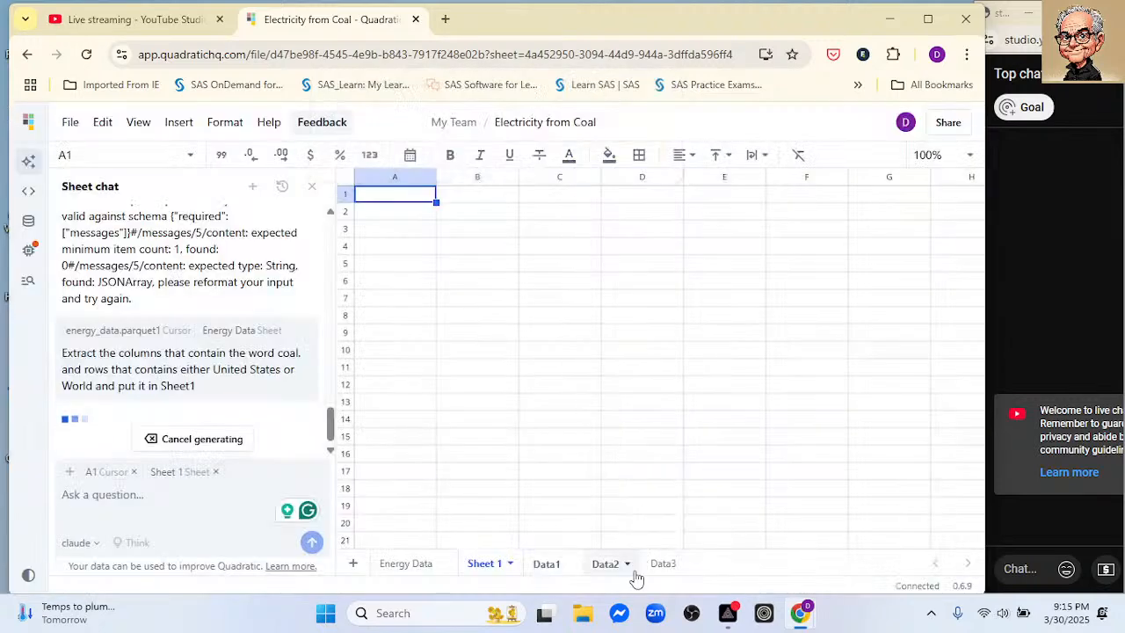
Try to delete the Data3 sheet, confirming the deletion, and return to Sheet 1
right_click(658, 566)
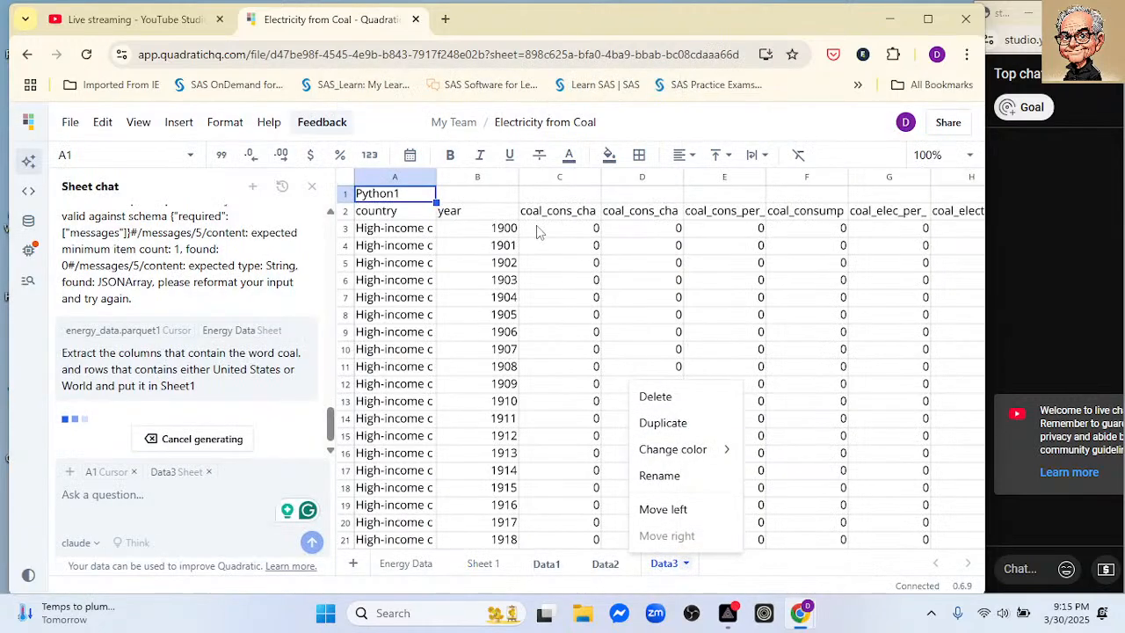
left_click(652, 397)
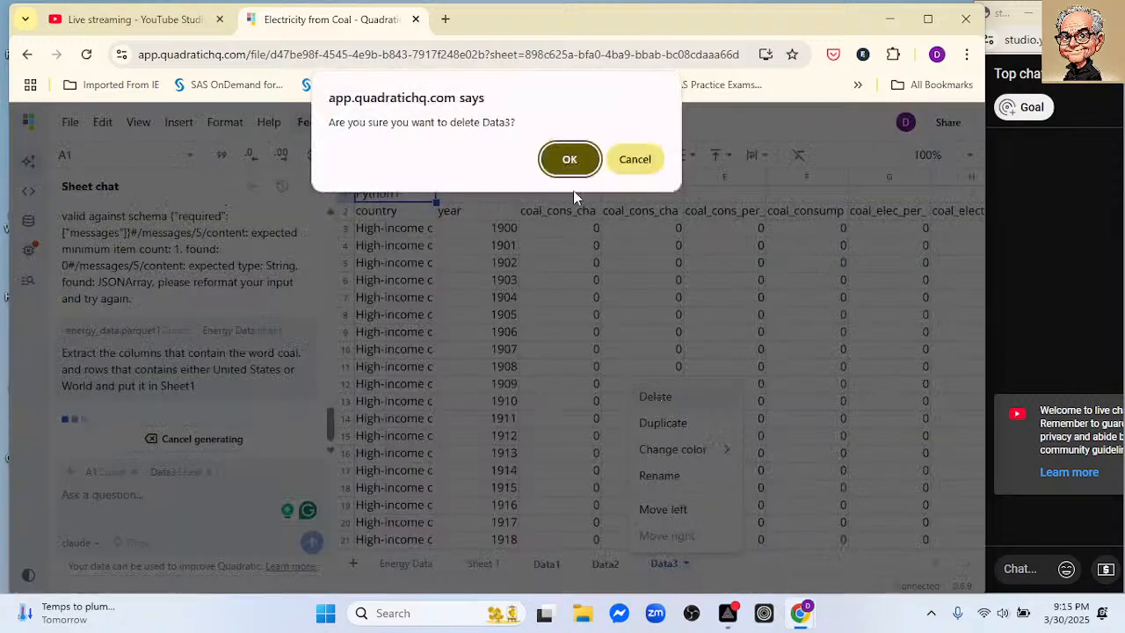
left_click(570, 160)
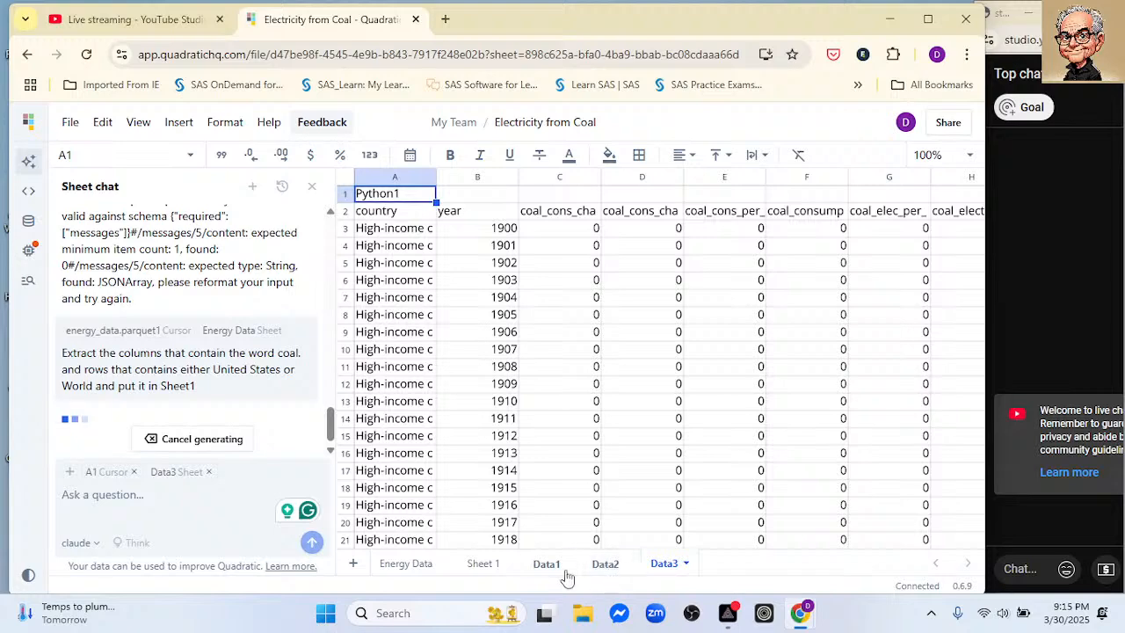
right_click(568, 573)
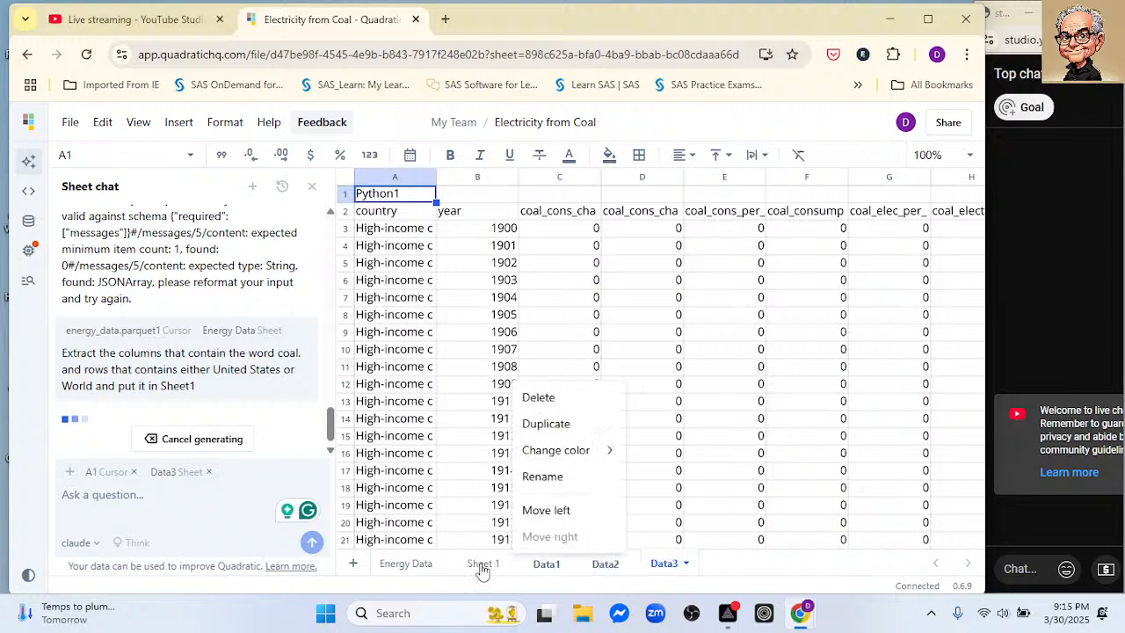
left_click(482, 576)
left_click(482, 575)
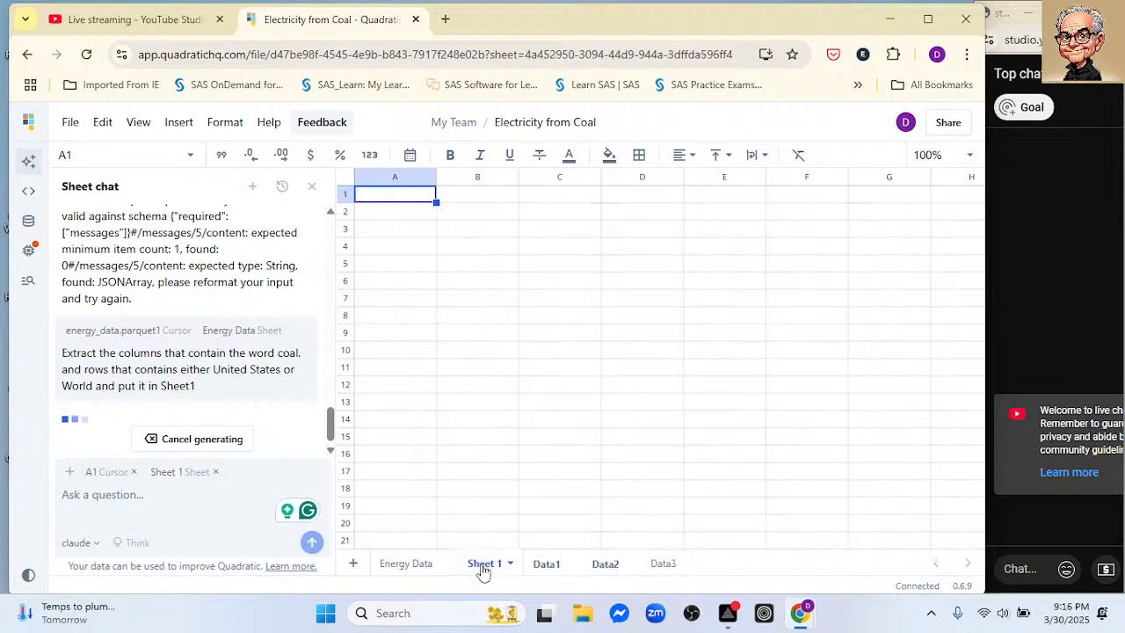
Look through the imported columns across the Energy Data sheet
left_click(396, 569)
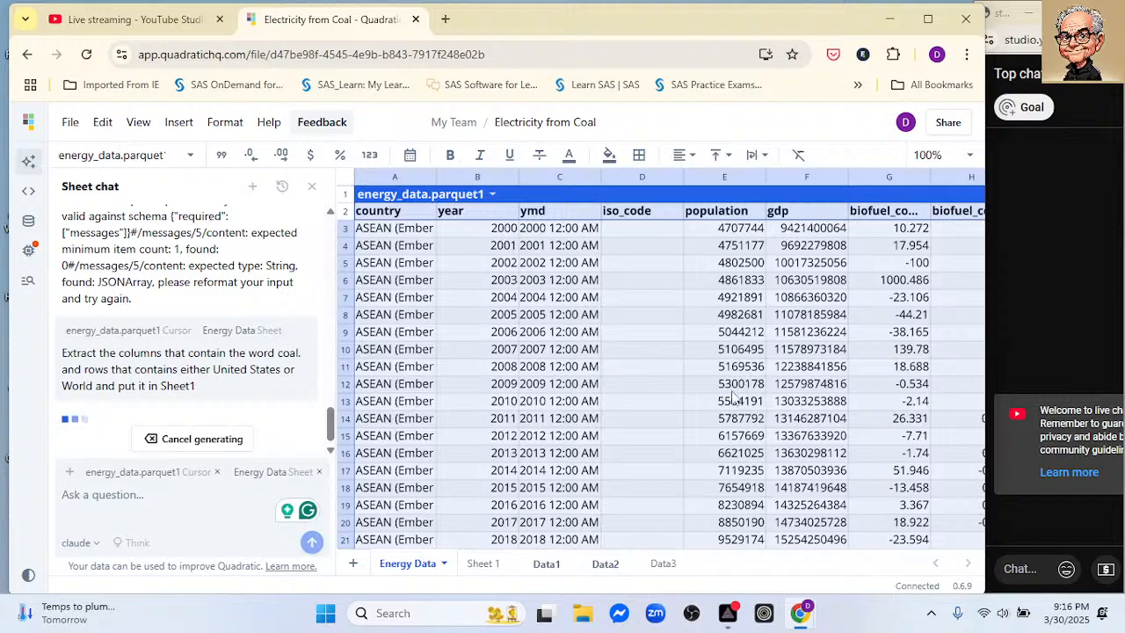
scroll(732, 397, "right", 10)
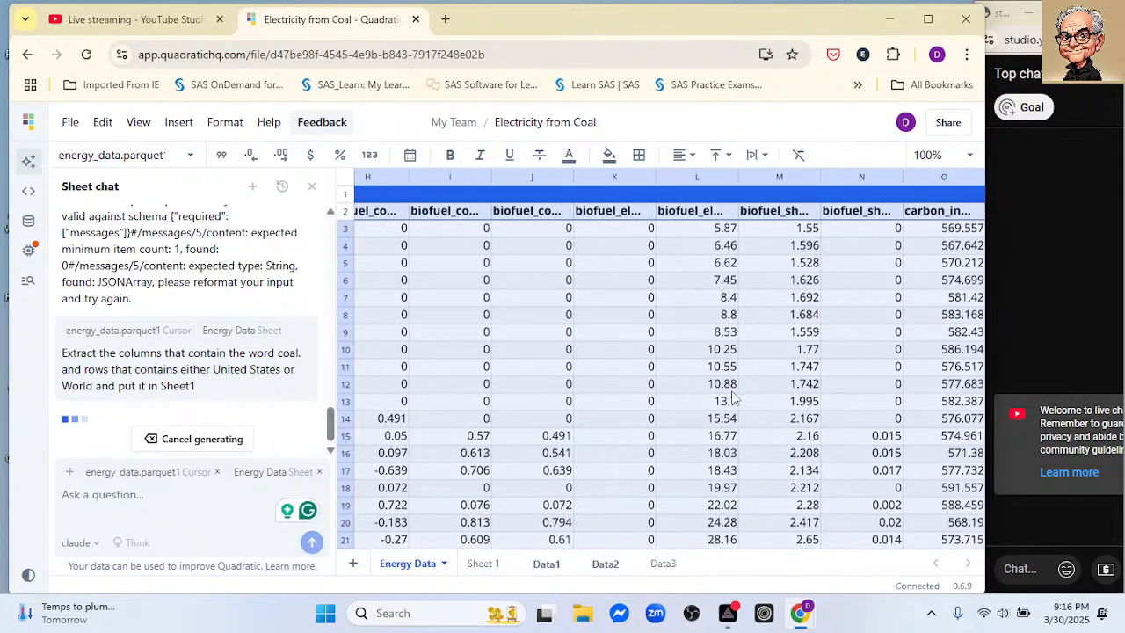
scroll(733, 397, "right", 15)
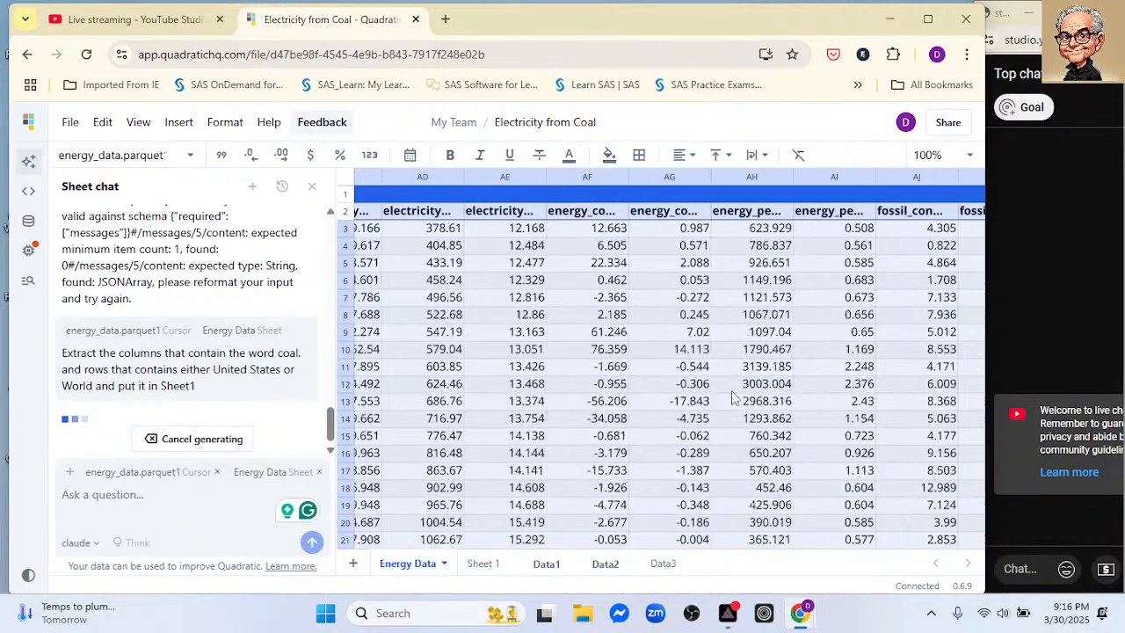
scroll(745, 407, "right", 18)
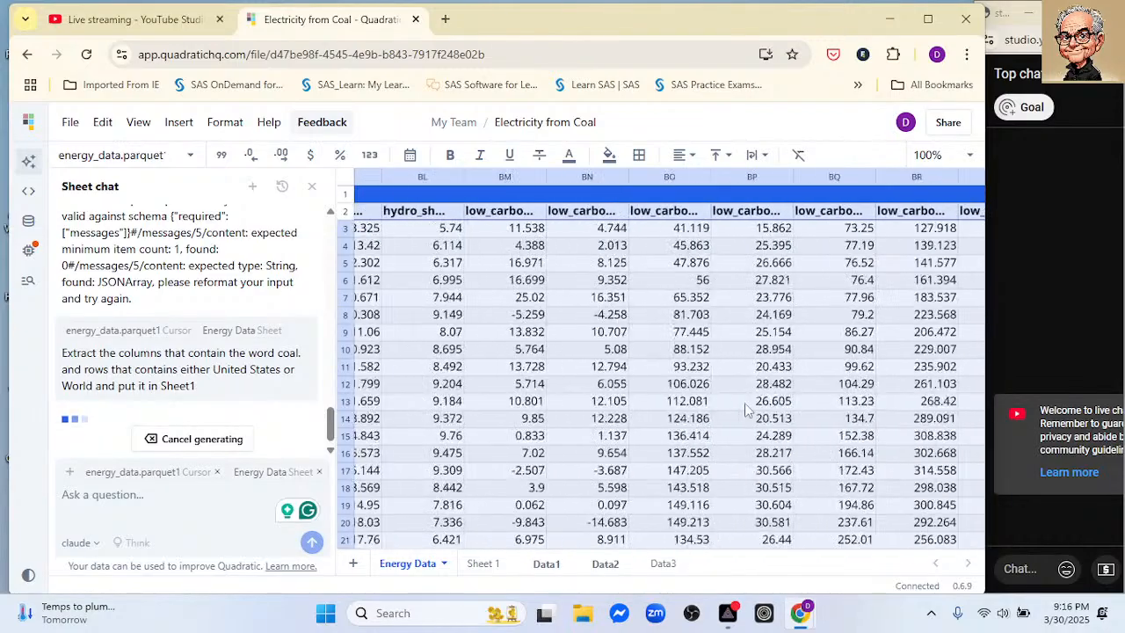
scroll(745, 408, "right", 8)
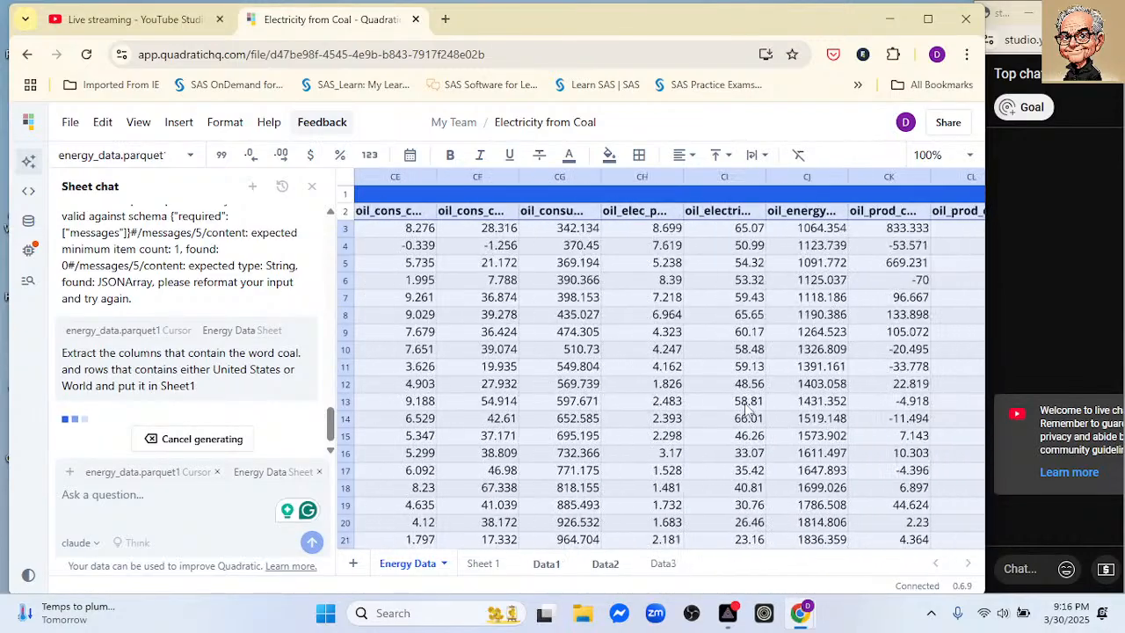
scroll(744, 409, "right", 20)
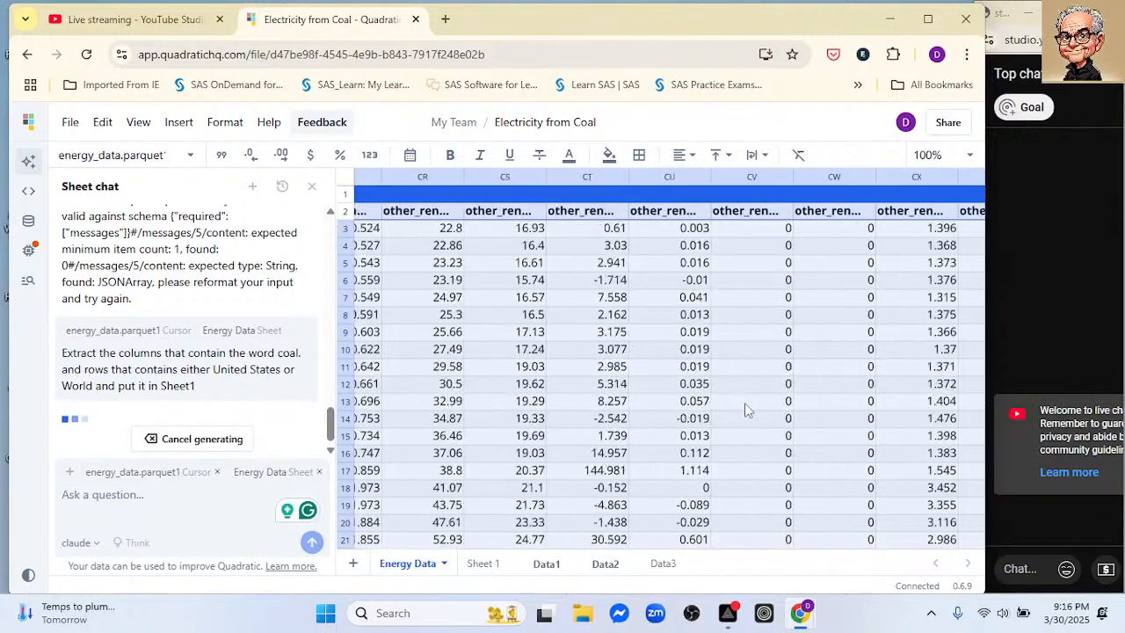
Rename the Energy Data sheet to energy
scroll(745, 408, "right", 20)
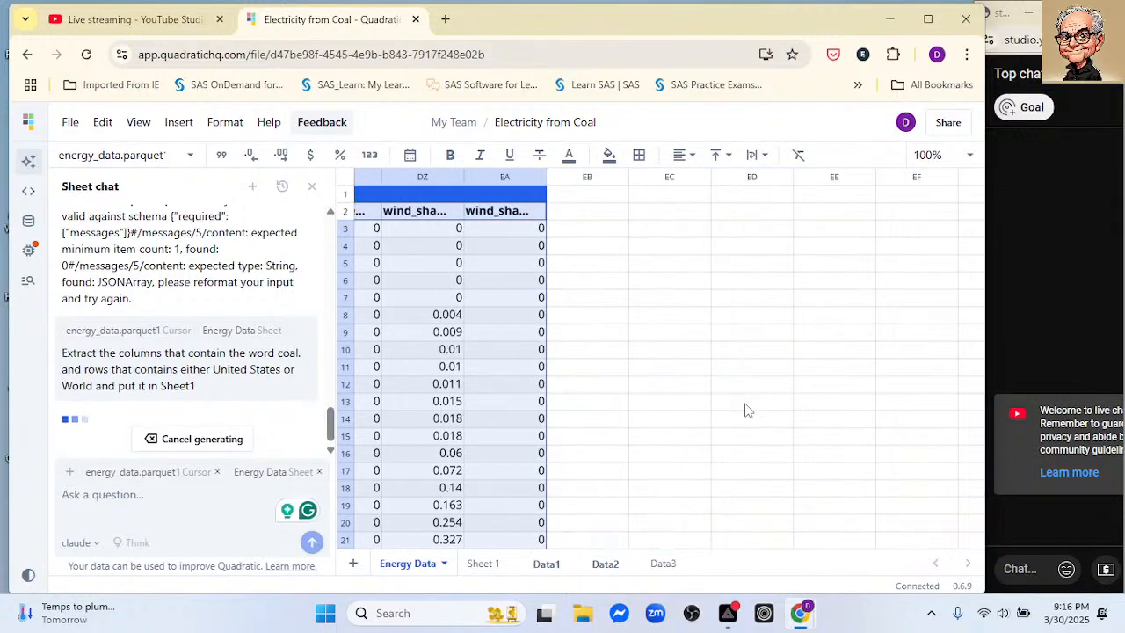
scroll(745, 408, "left", 2)
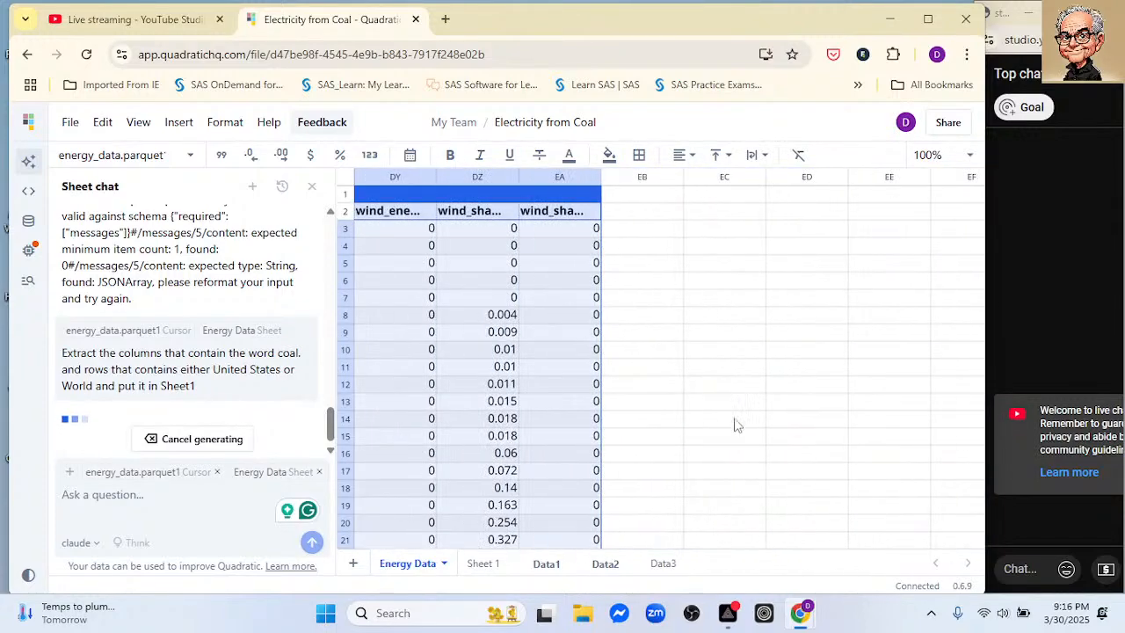
double_click(403, 565)
type("ene")
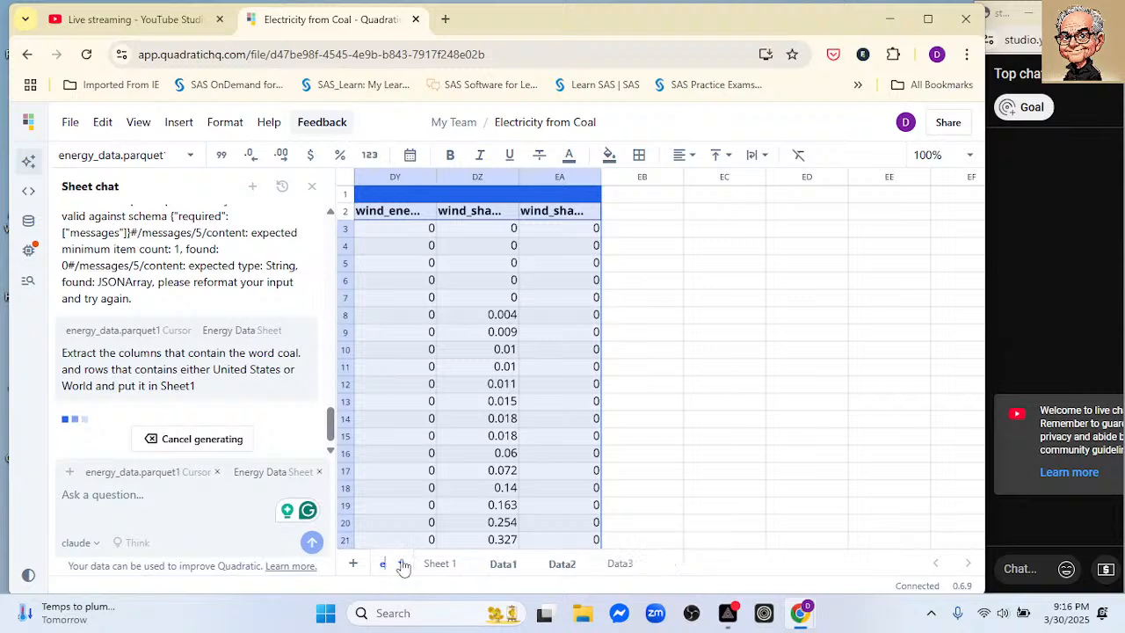
type("rgy")
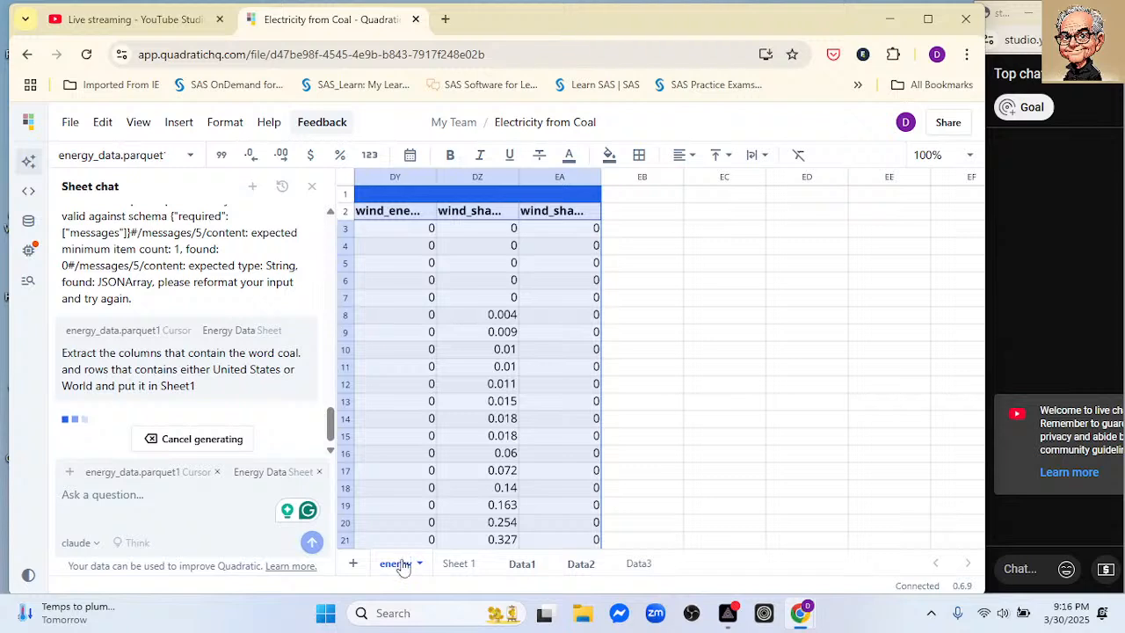
key("Return")
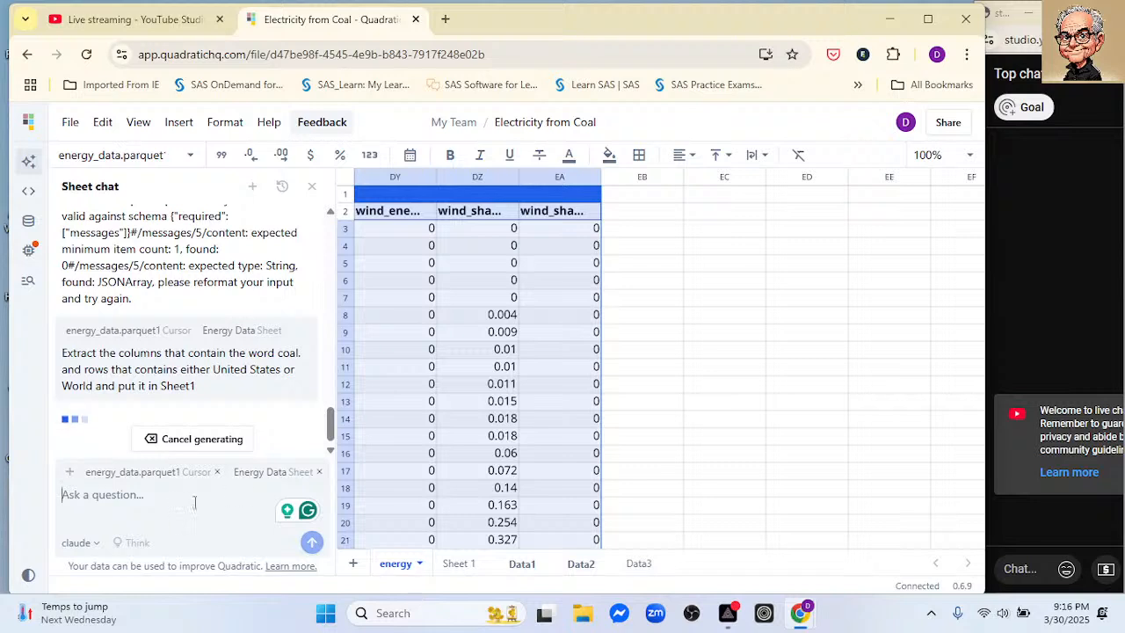
left_click(458, 564)
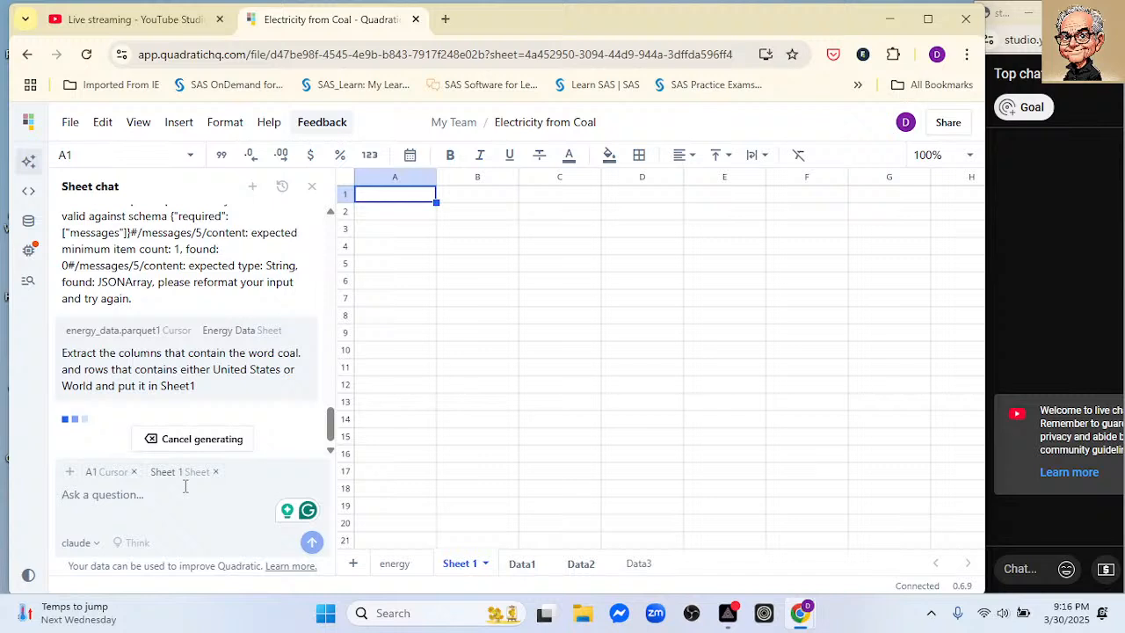
type("Fro")
type("oom")
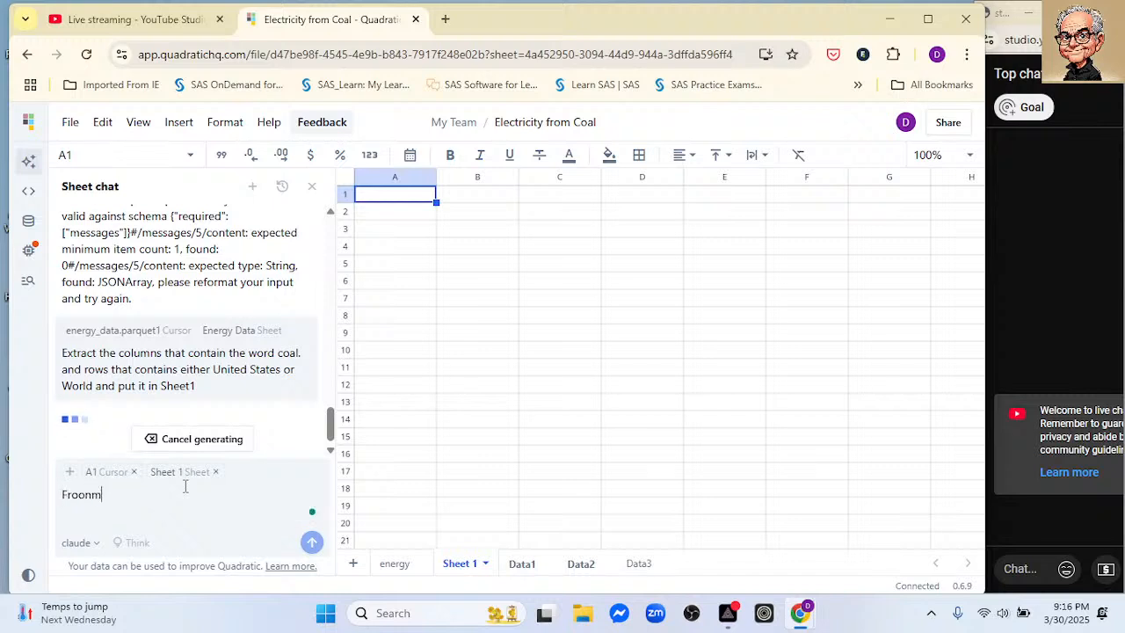
key("BackSpace")
key("BackSpace")
key("BackSpace")
type("m")
scroll(422, 377, "down", 1)
left_click(405, 567)
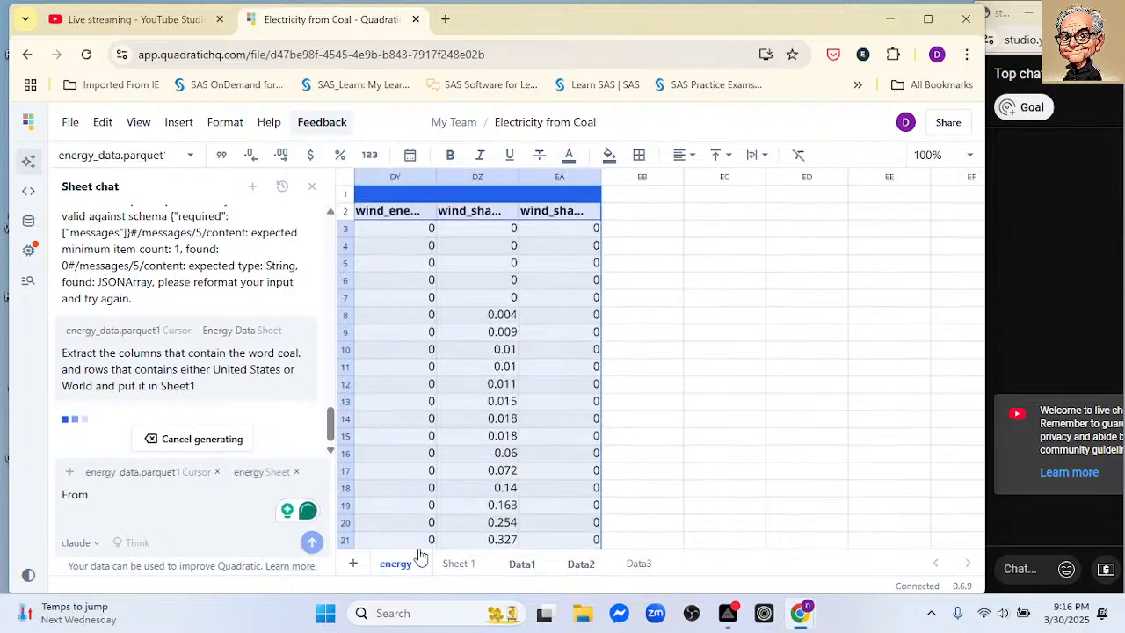
left_click(459, 563)
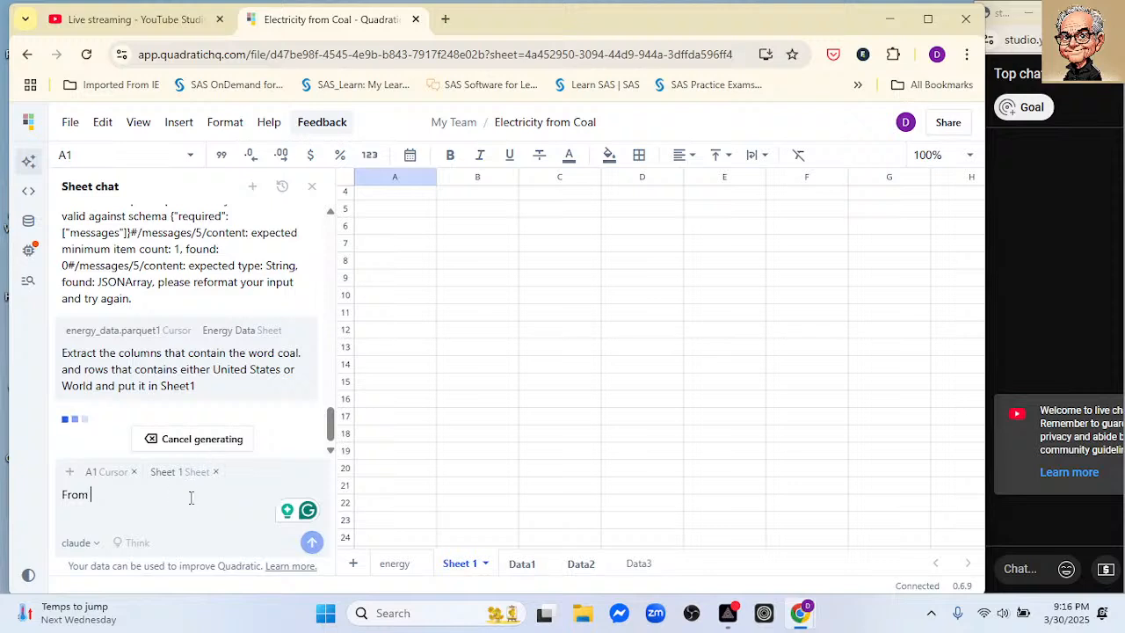
Try to delete the energy sheet, confirming the deletion
left_click(391, 567)
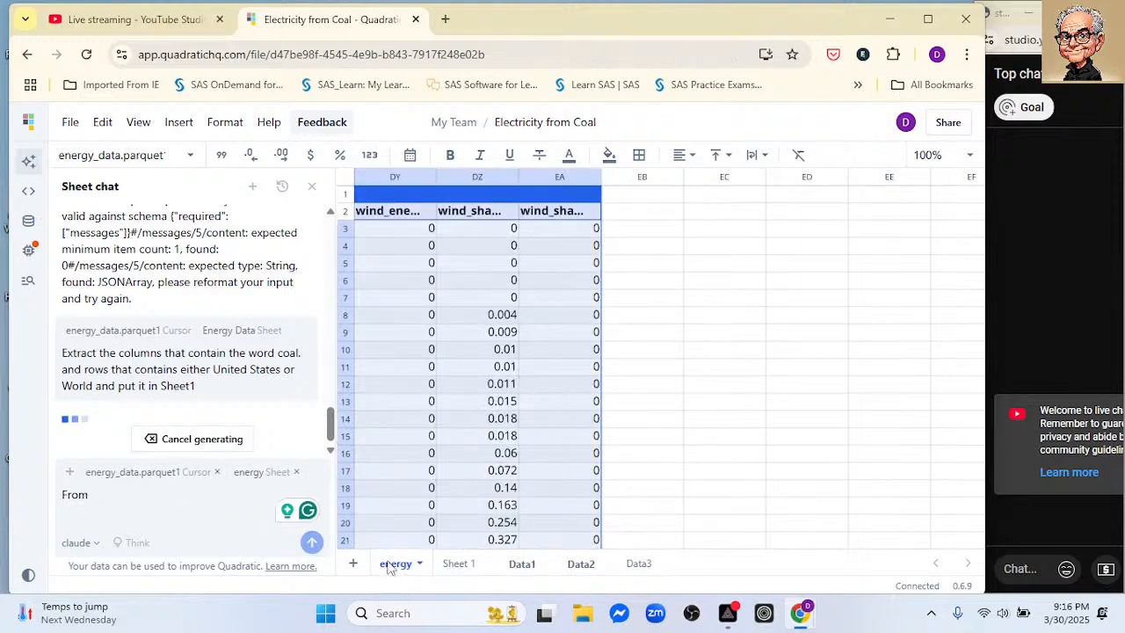
right_click(391, 567)
left_click(389, 400)
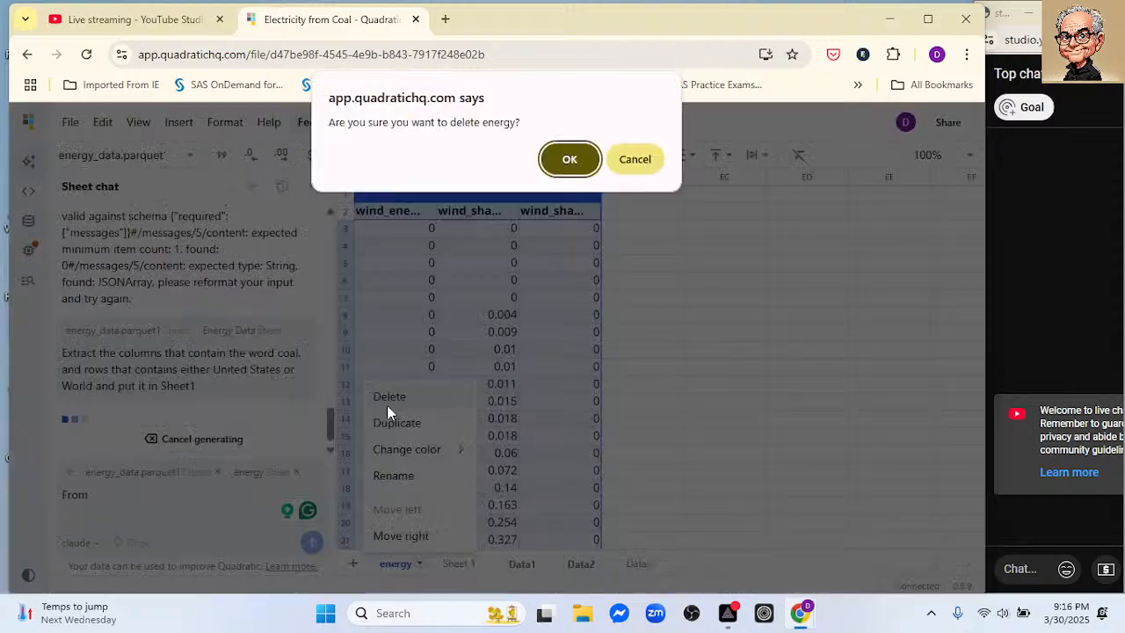
key("Return")
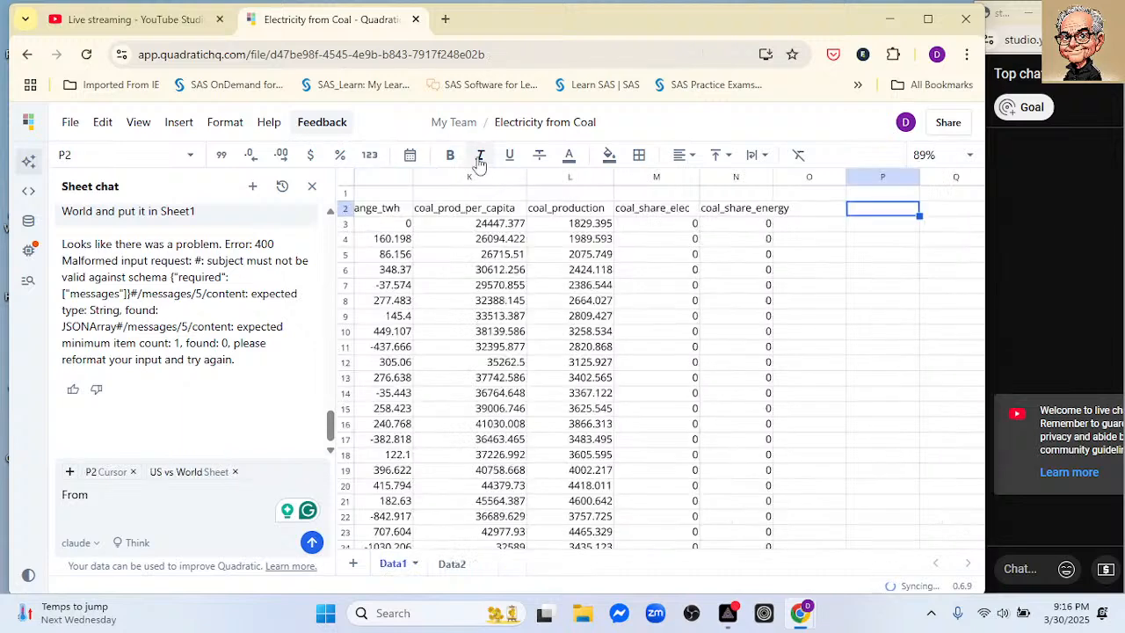
Create a new spreadsheet file, leaving the current one despite possibly unsaved changes
left_click(78, 128)
left_click(123, 162)
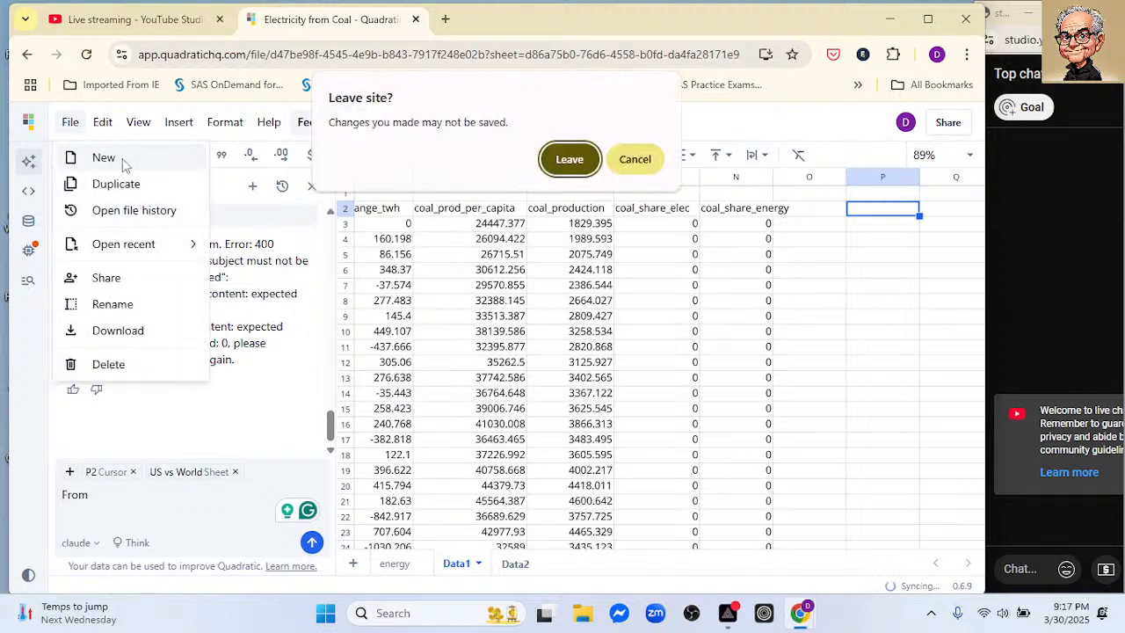
left_click(567, 167)
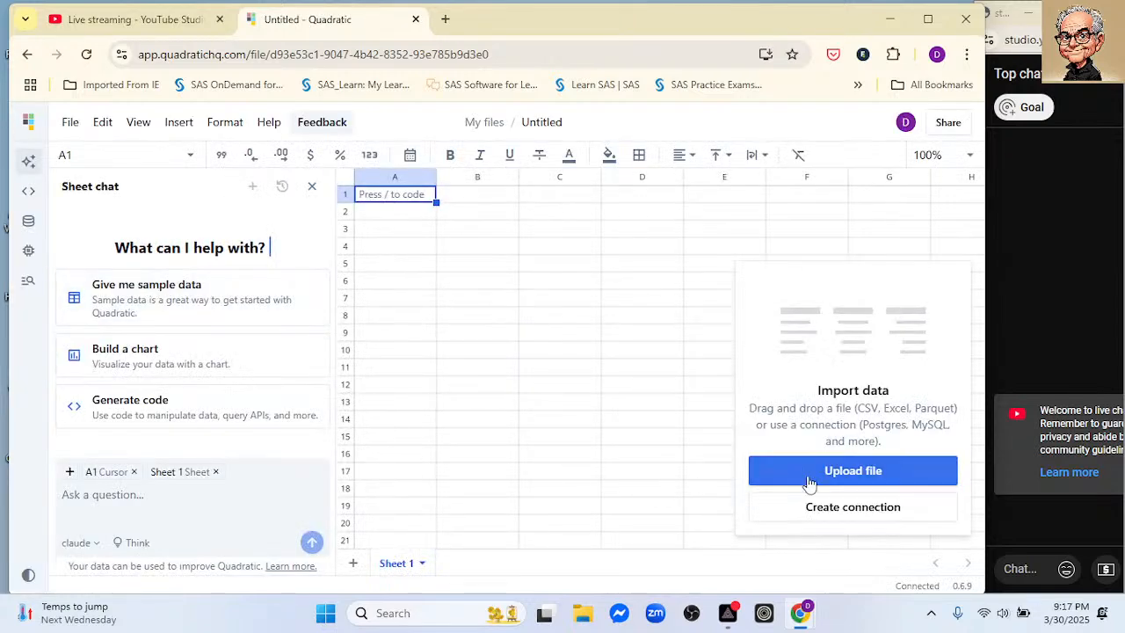
Upload energy_data.parquet from the PG_Manage folder into the new file
left_click(809, 475)
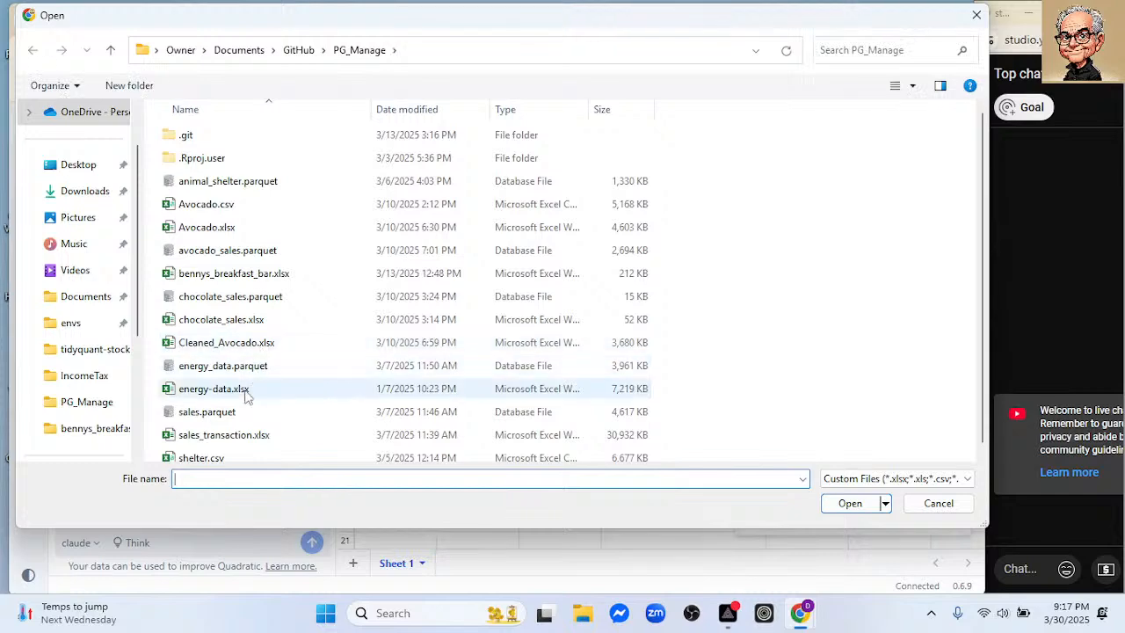
left_click(238, 367)
left_click(849, 502)
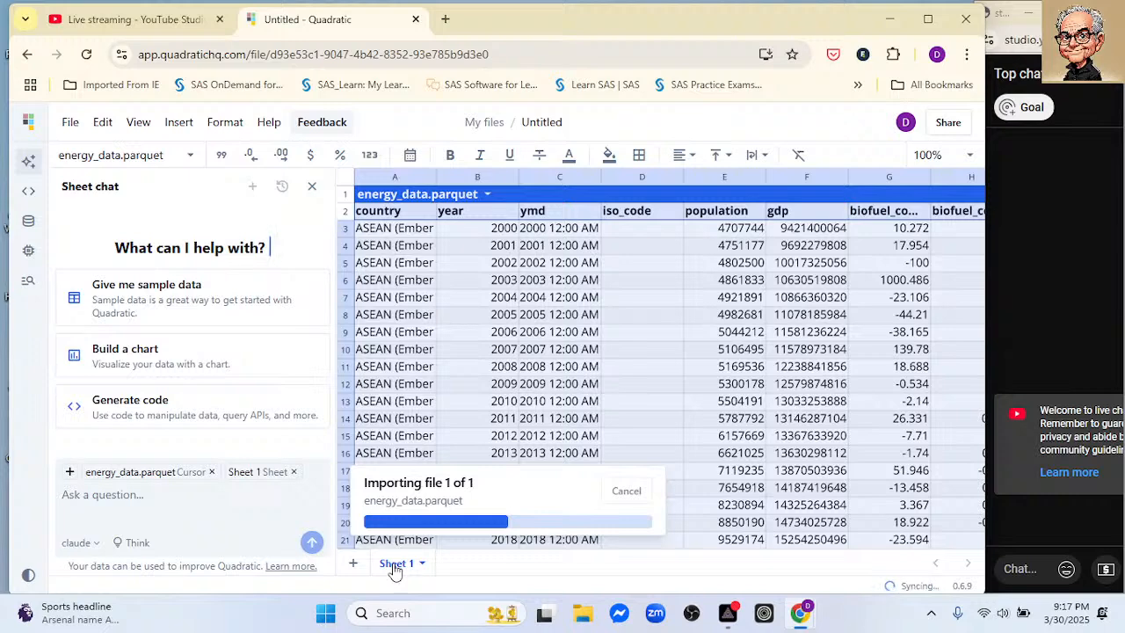
Rename the sheet holding the imported energy data to energy
double_click(395, 567)
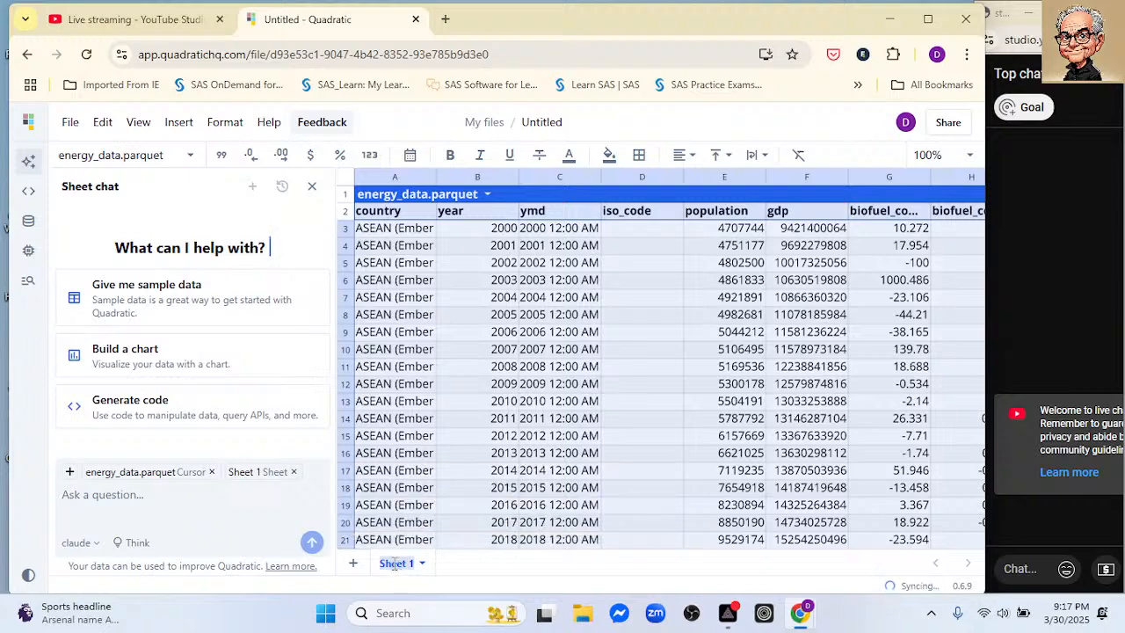
type("da")
type("erg")
type("y")
key("Return")
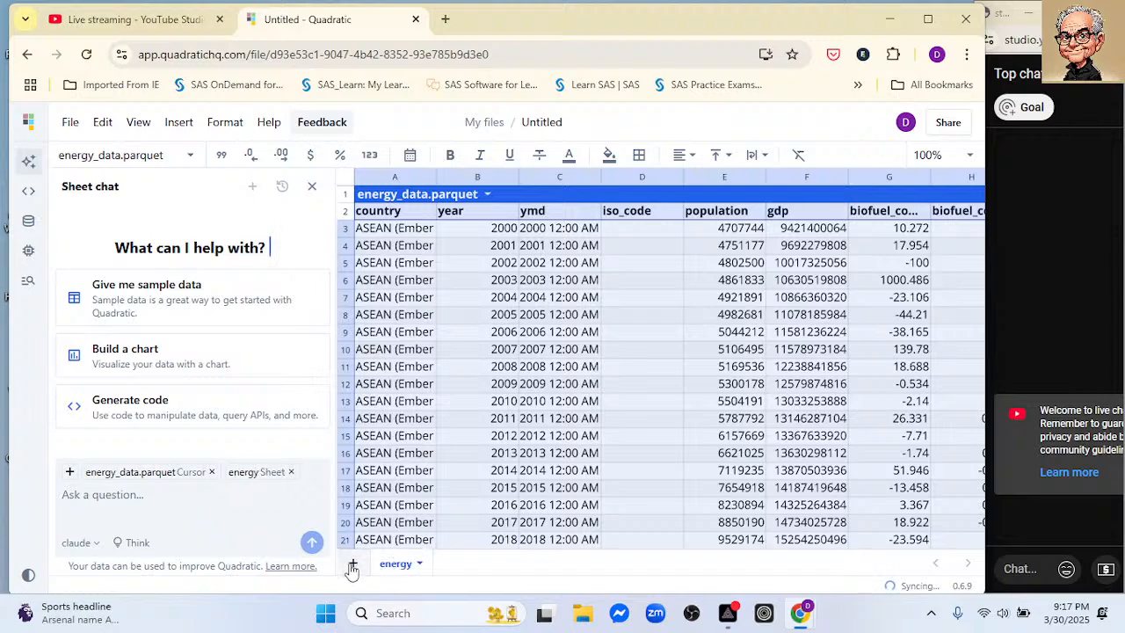
Add two sheets after energy and delete the surplus Sheet 2, confirming the deletion
left_click(352, 563)
left_click(352, 564)
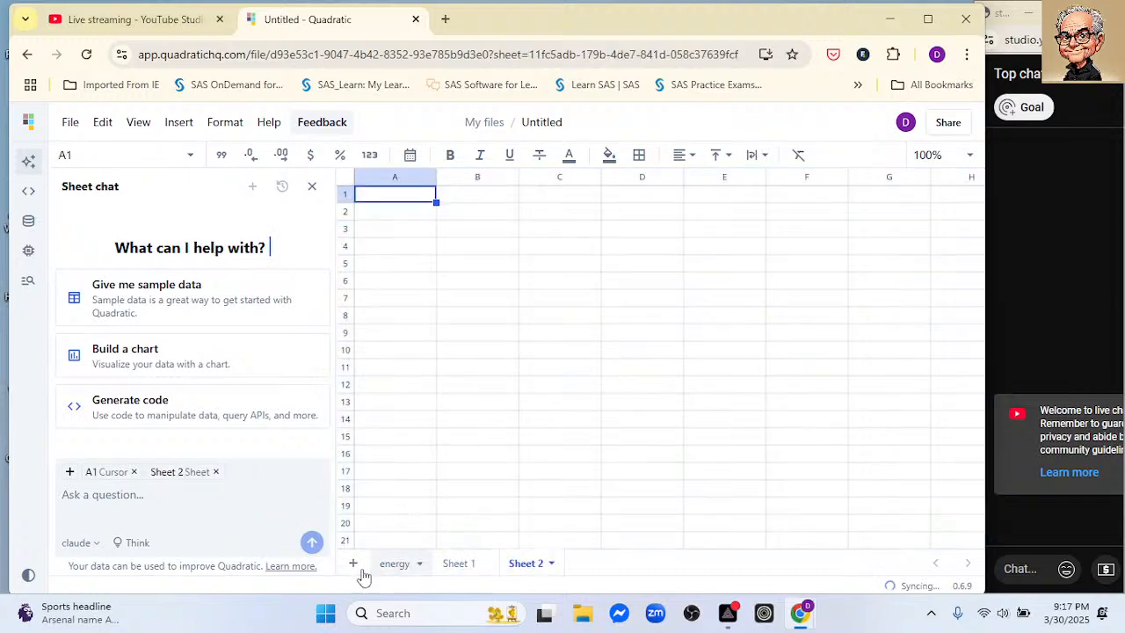
left_click(545, 570)
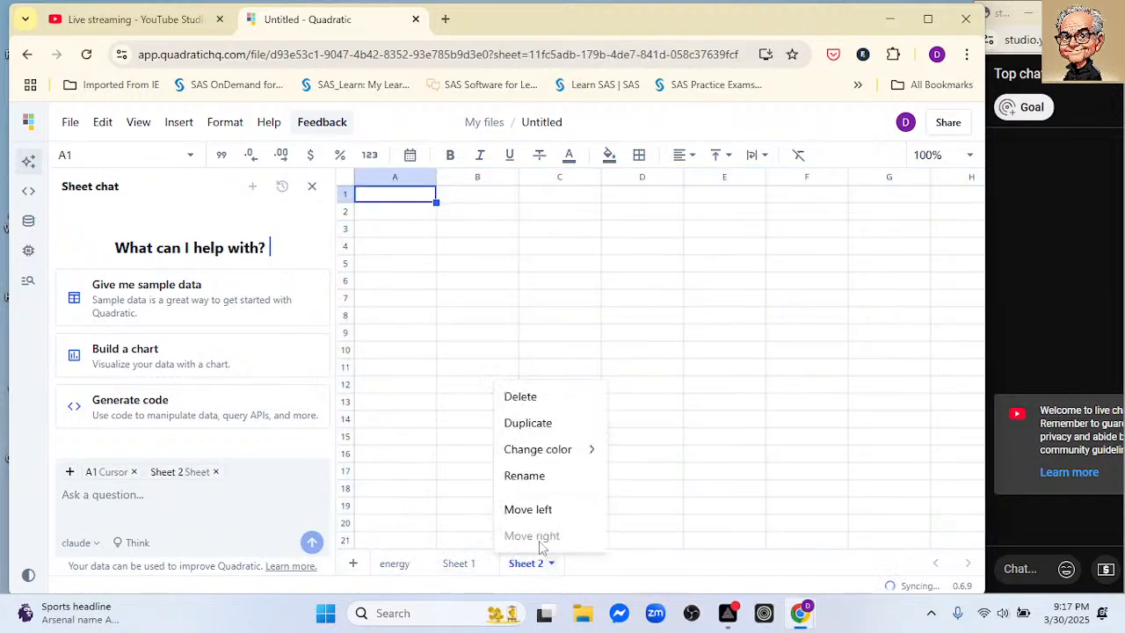
left_click(521, 399)
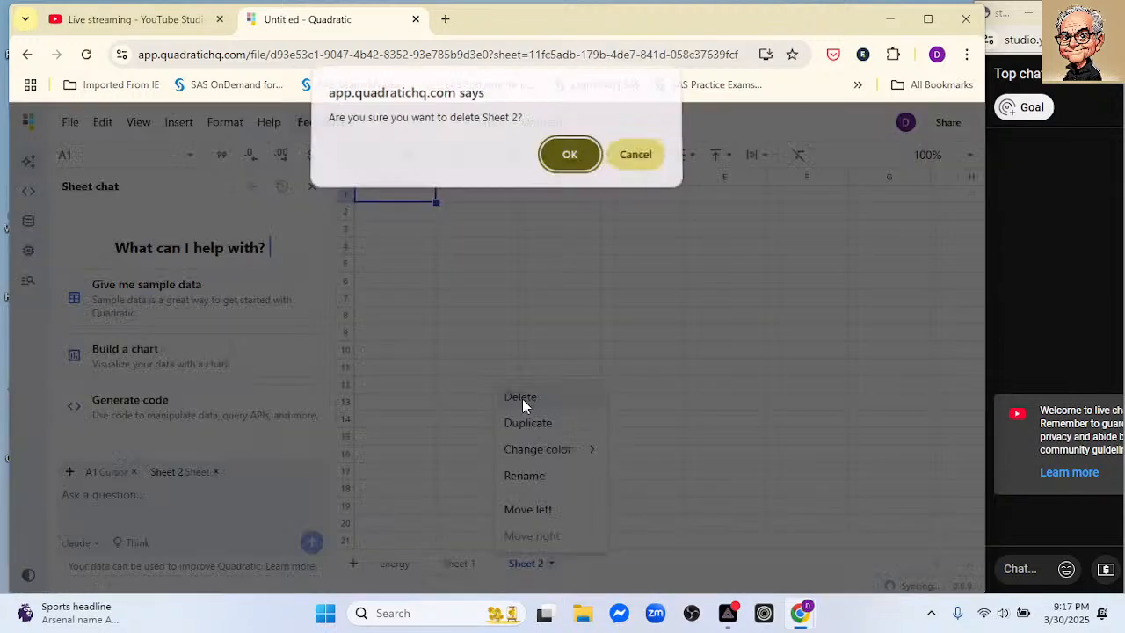
left_click(570, 156)
Rename the empty Sheet 1 to coal
double_click(457, 563)
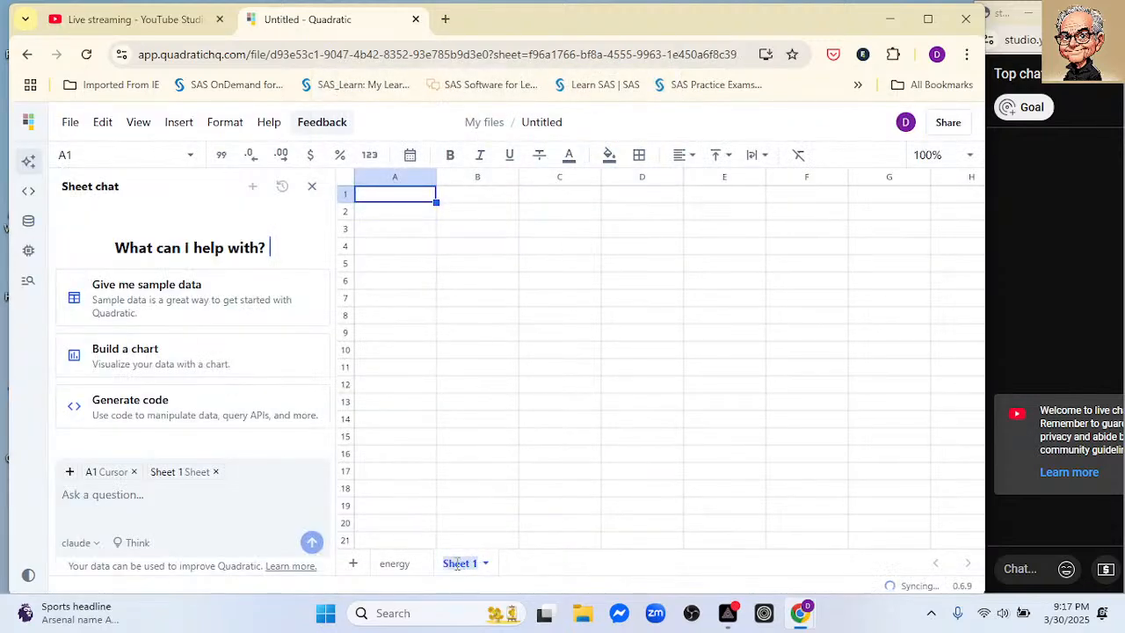
type("coal")
key("Return")
Start the chat prompt 'From the energy sheet extract the columns that contain the word "coal" and rows that contai'
left_click(130, 507)
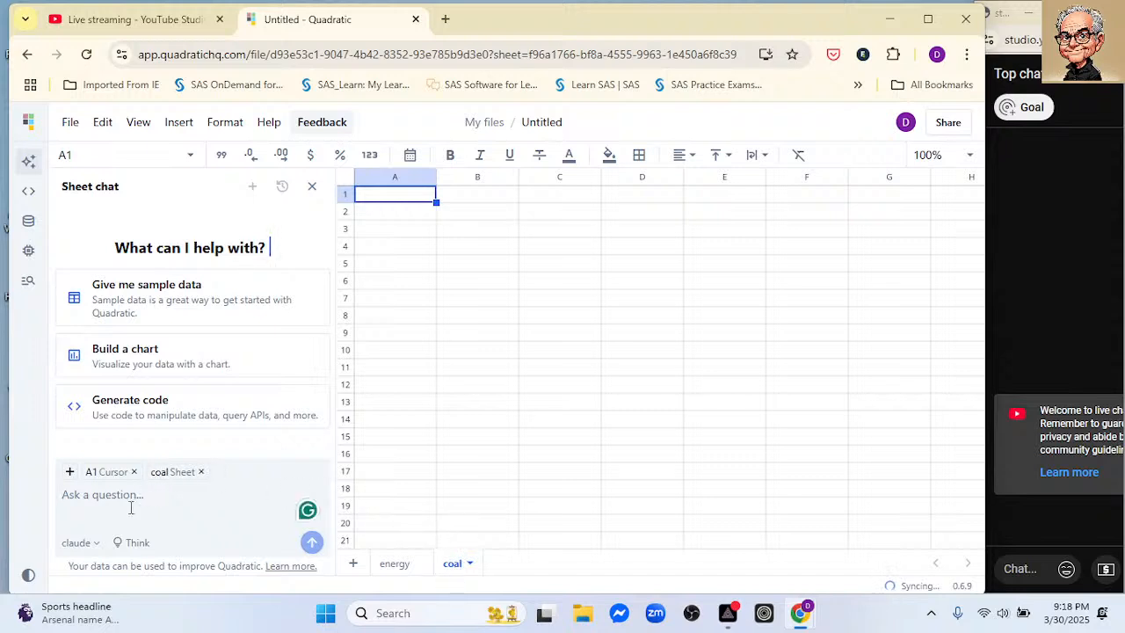
type("Rom")
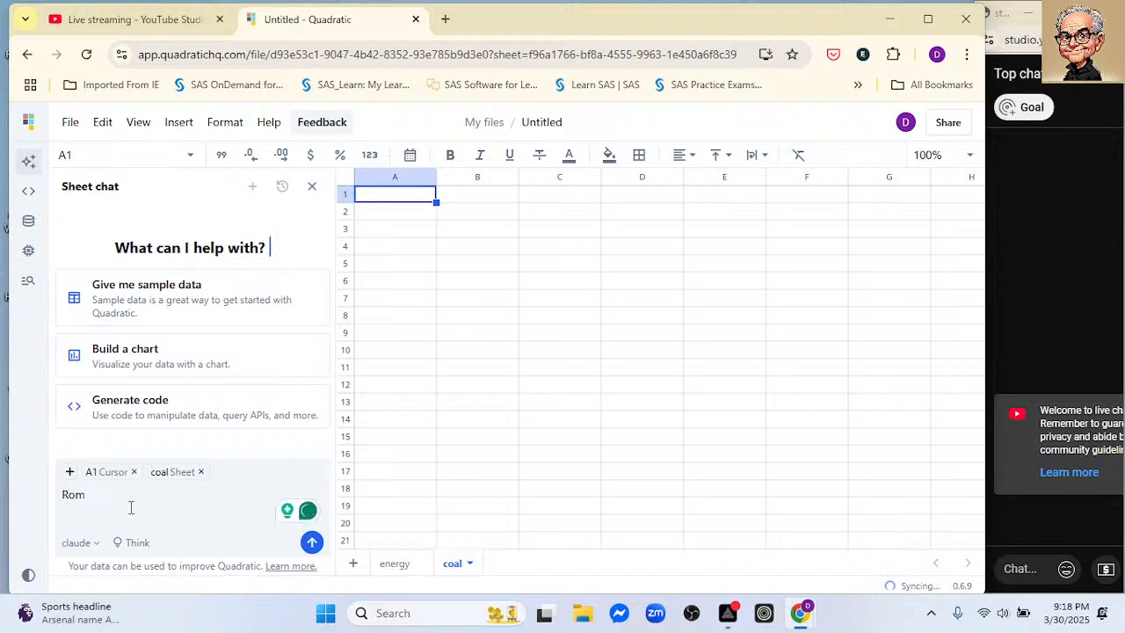
key("BackSpace")
key("BackSpace")
key("BackSpace")
type("ro")
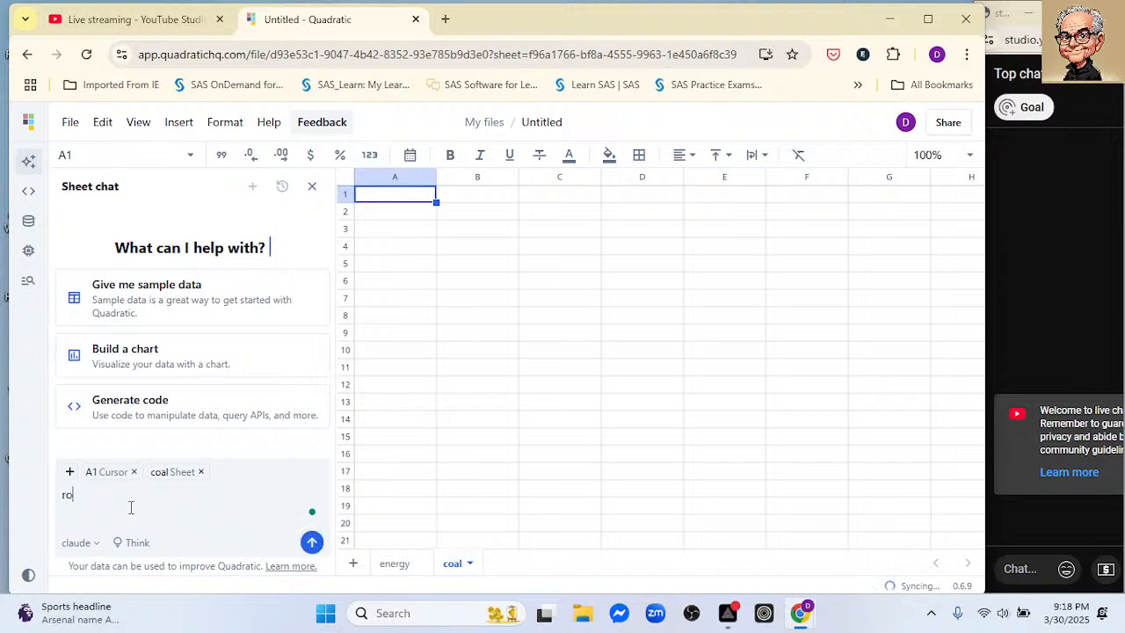
key("BackSpace")
key("BackSpace")
type("Fro")
key("BackSpace")
type("rom the energy")
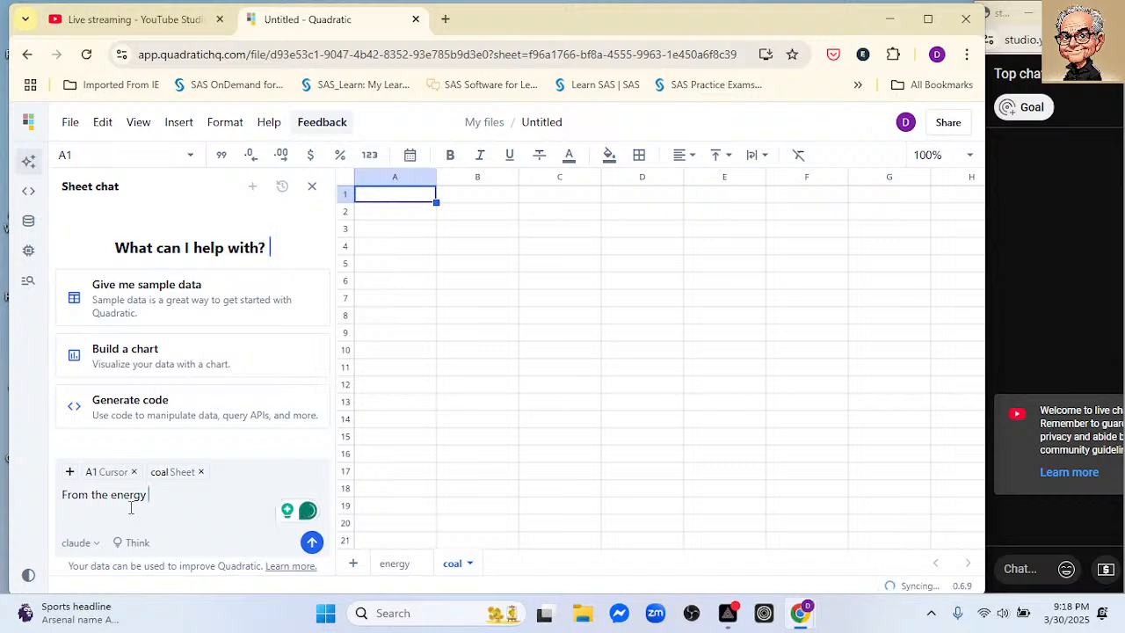
type(" d")
type("sheet")
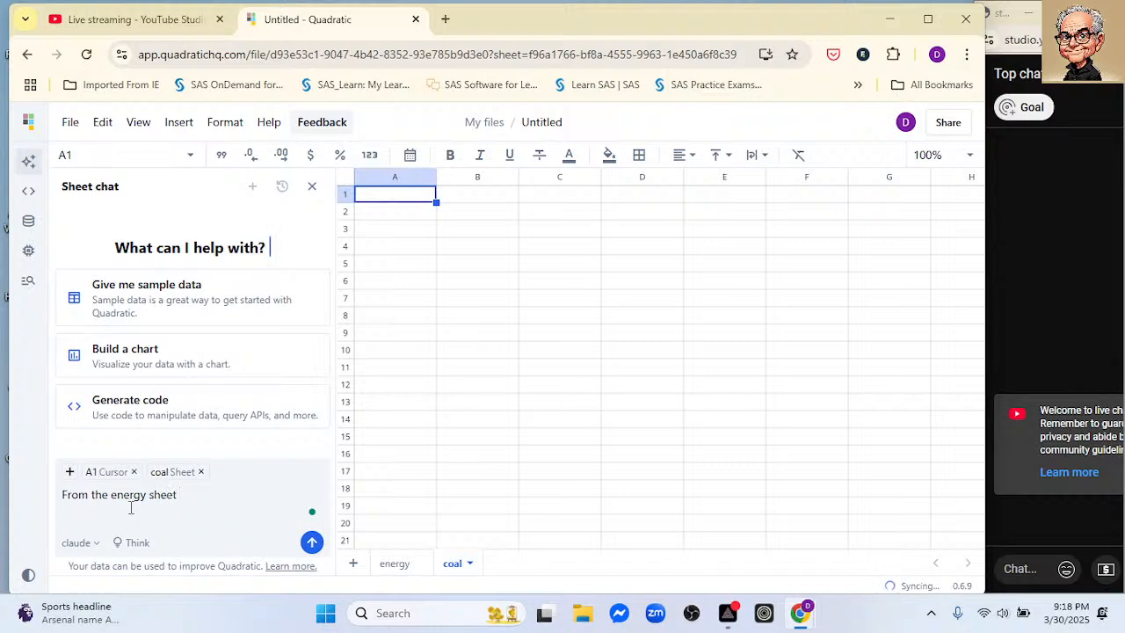
type(" extract")
type(" the")
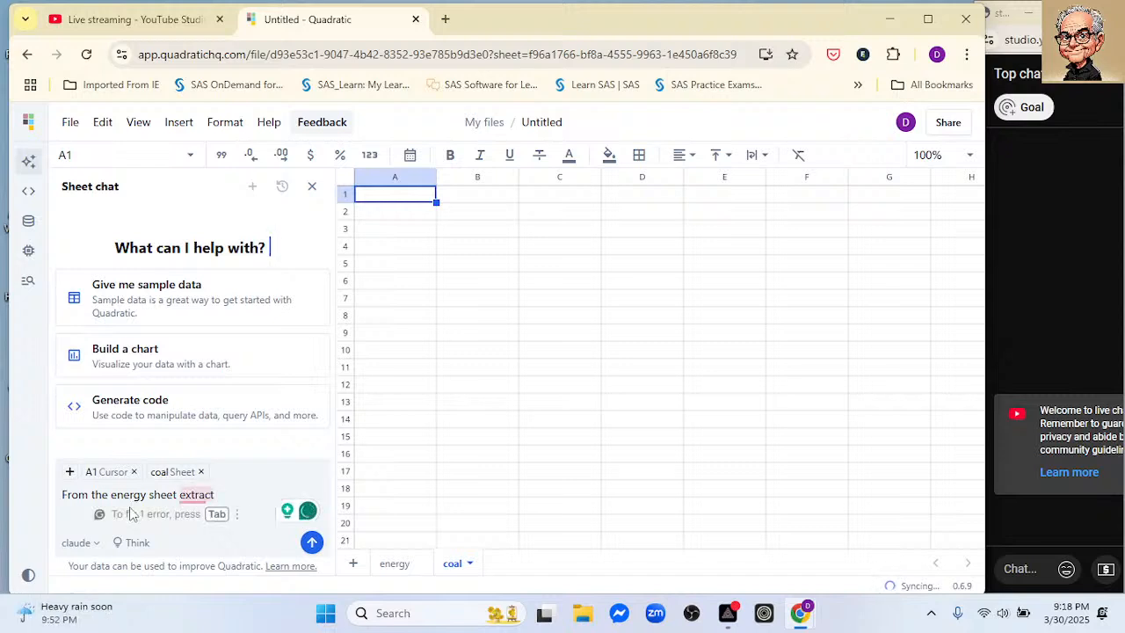
type(" column")
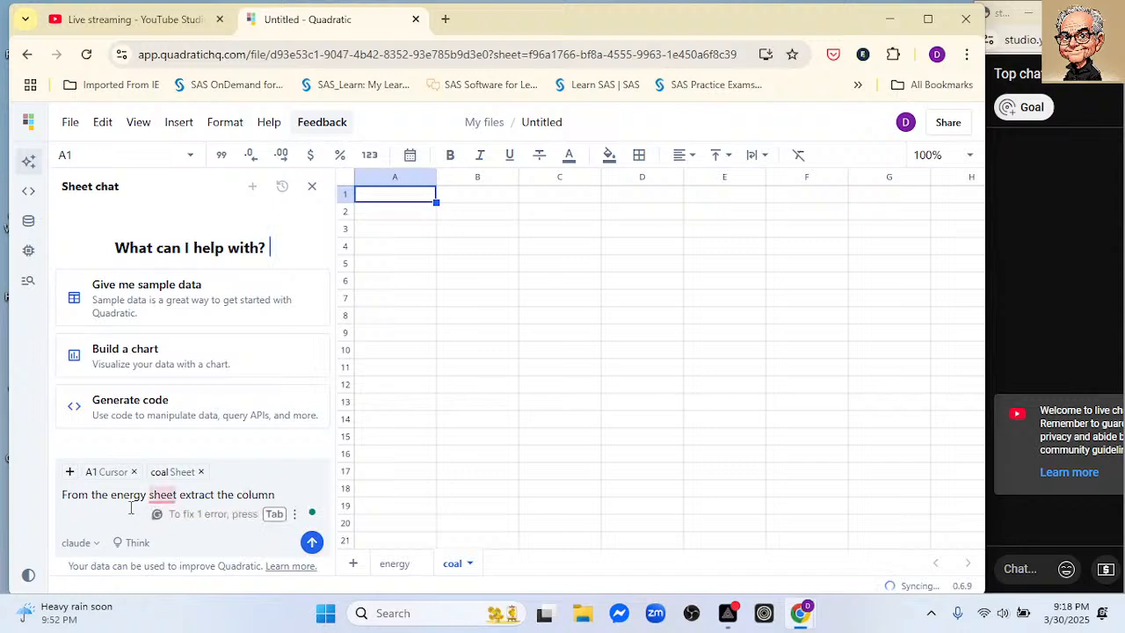
type("s that c")
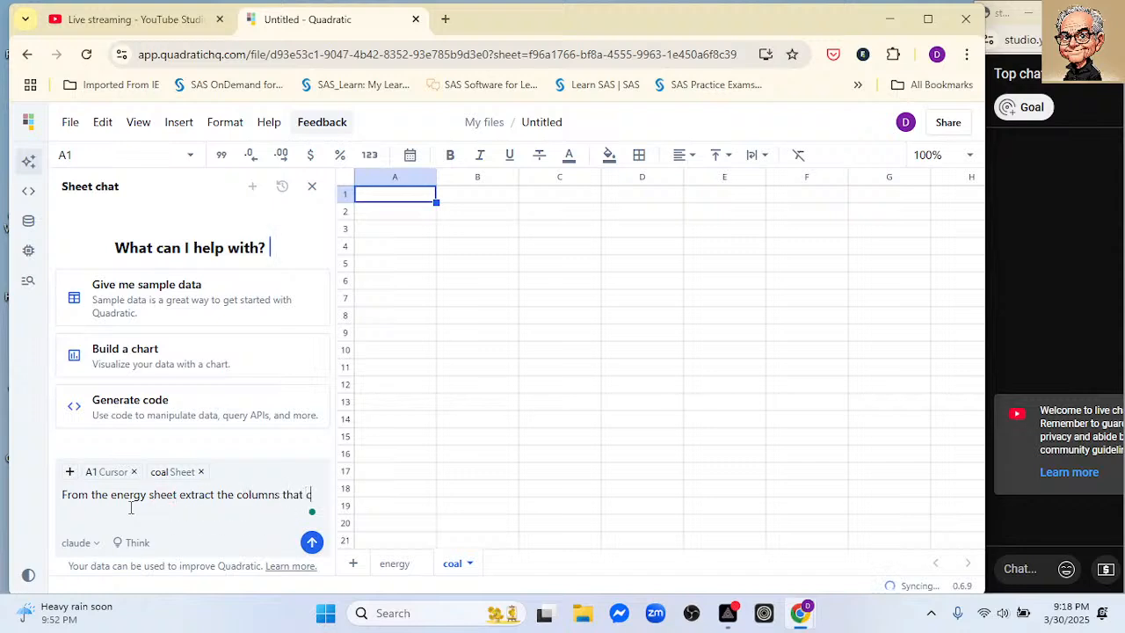
type("ontain the work")
type(" \"coal\" and rows t")
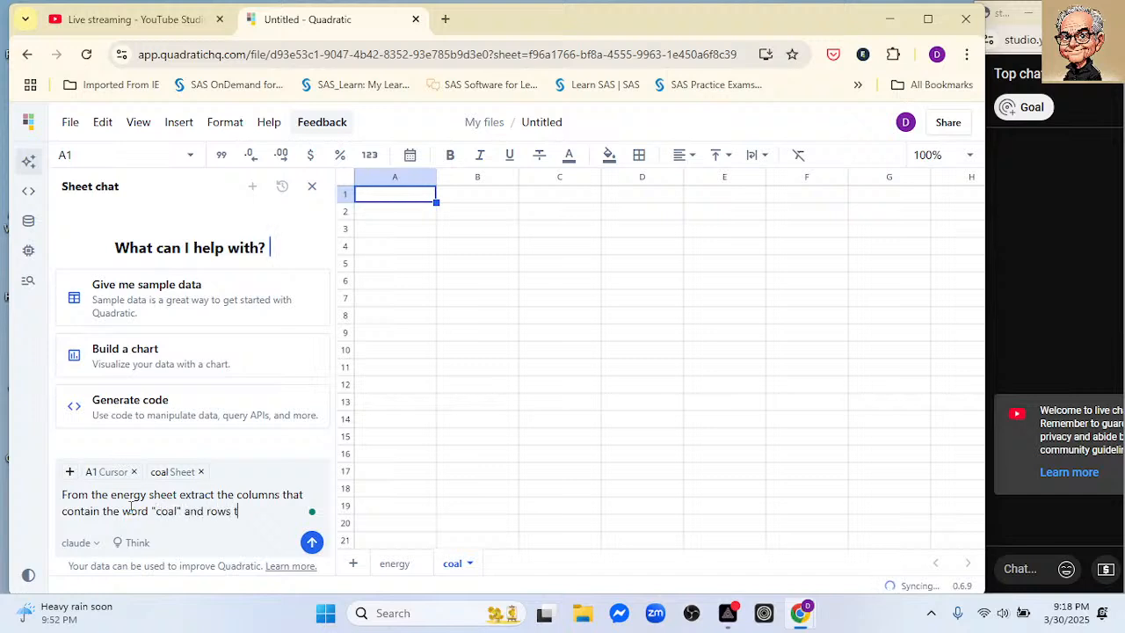
type("hat contai")
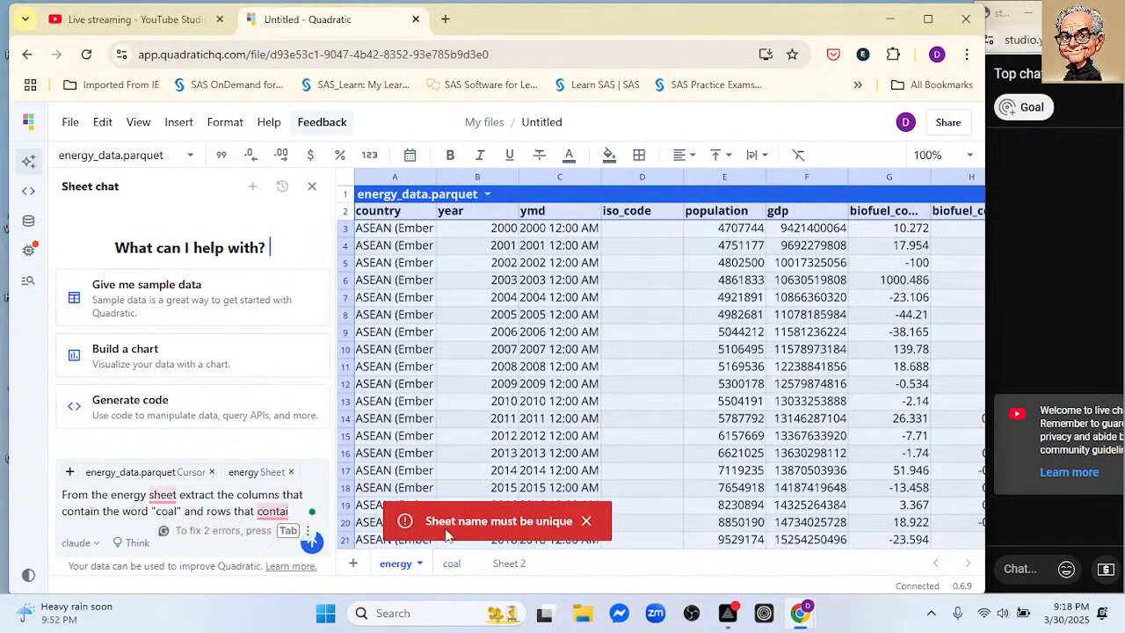
Dismiss the sheet-name error and try to rename the energy sheet to data
left_click(587, 521)
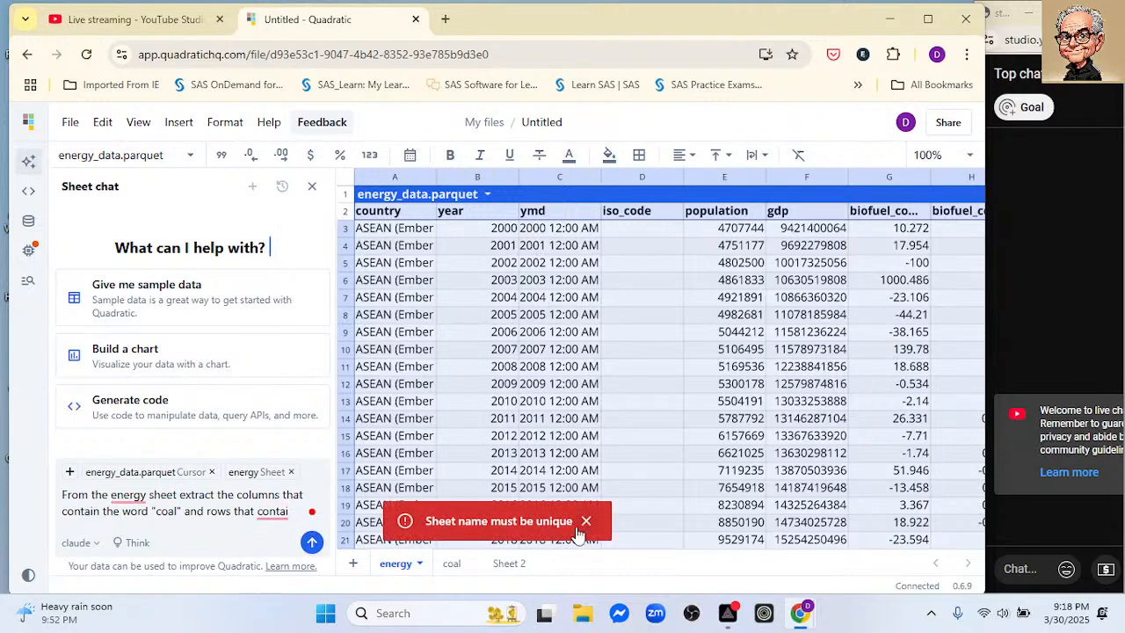
left_click(587, 527)
double_click(397, 564)
type("data")
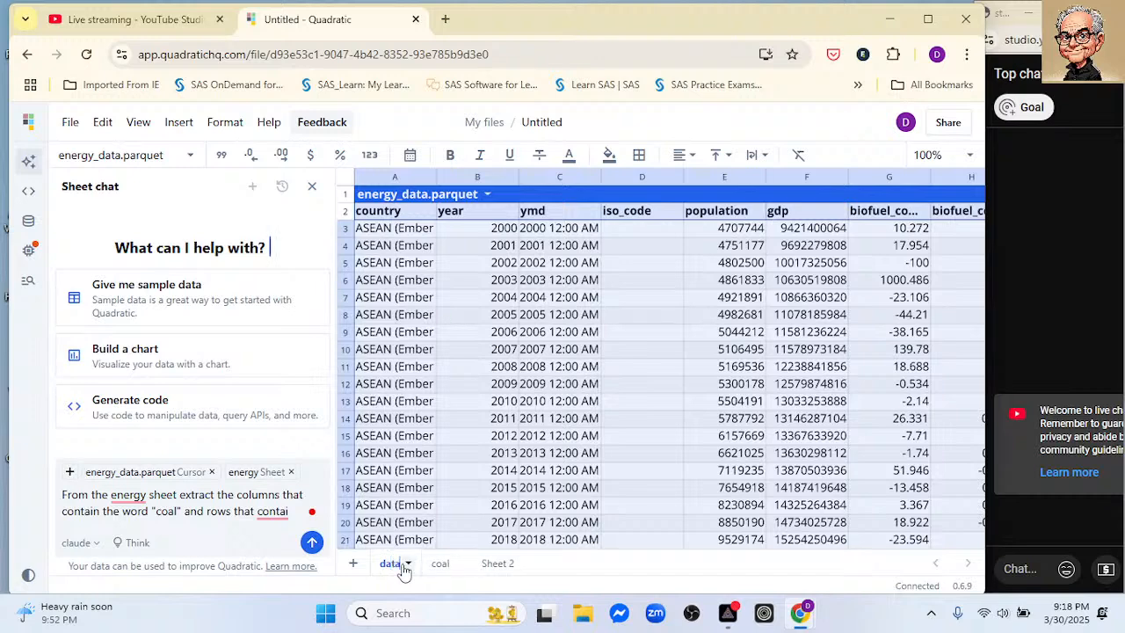
key("Return")
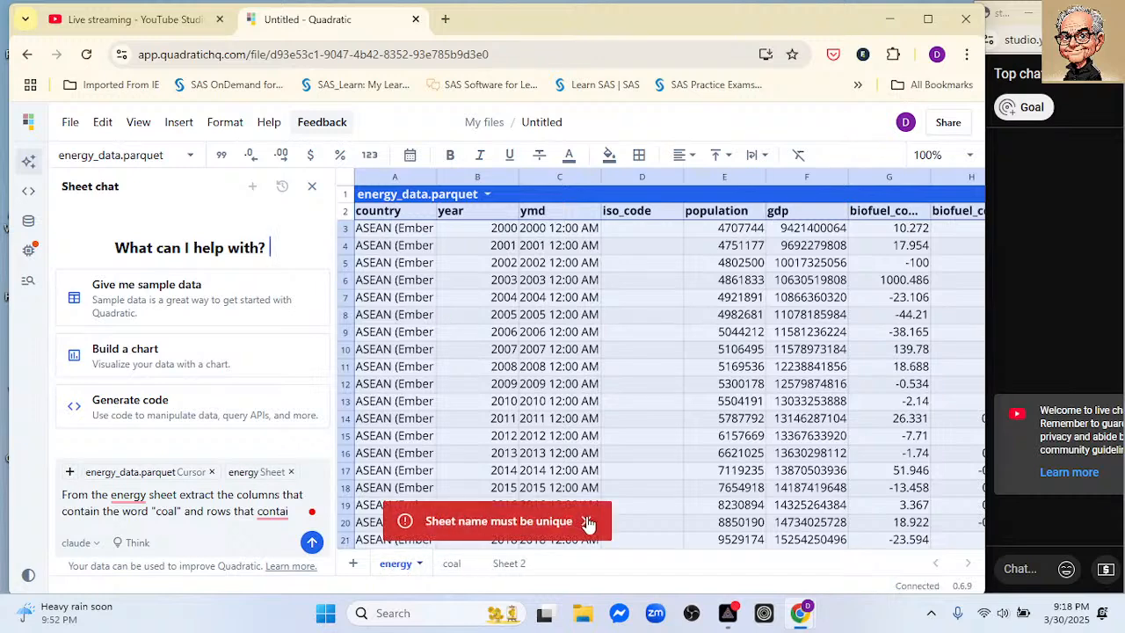
Dismiss the sheet-name errors and try to rename the energy sheet to hello
left_click(587, 521)
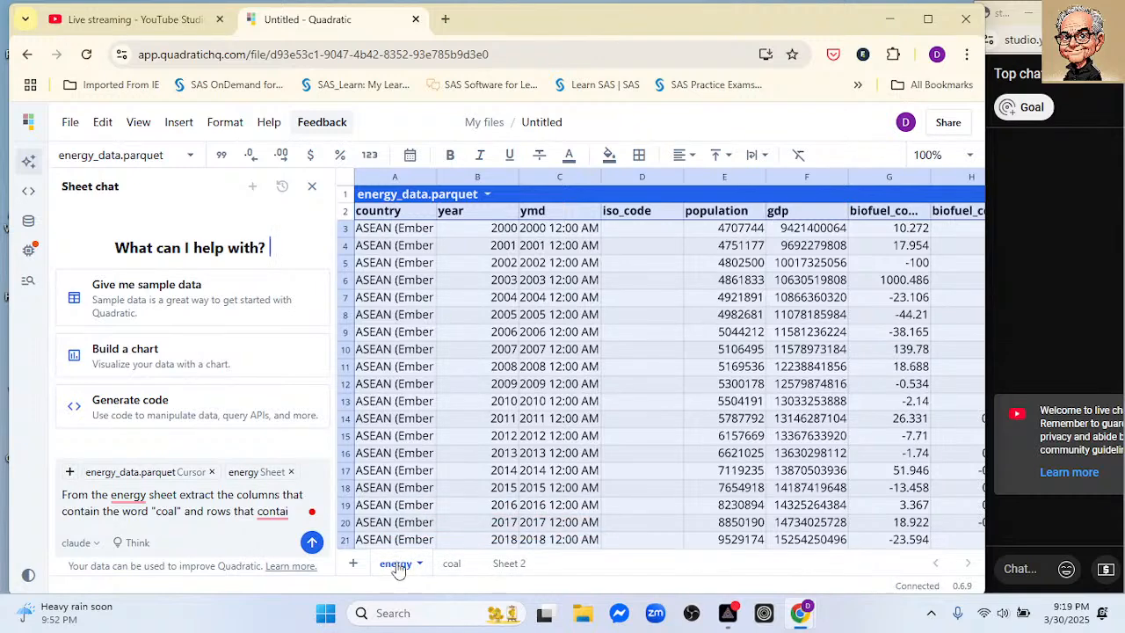
double_click(397, 562)
type("hello")
key("Return")
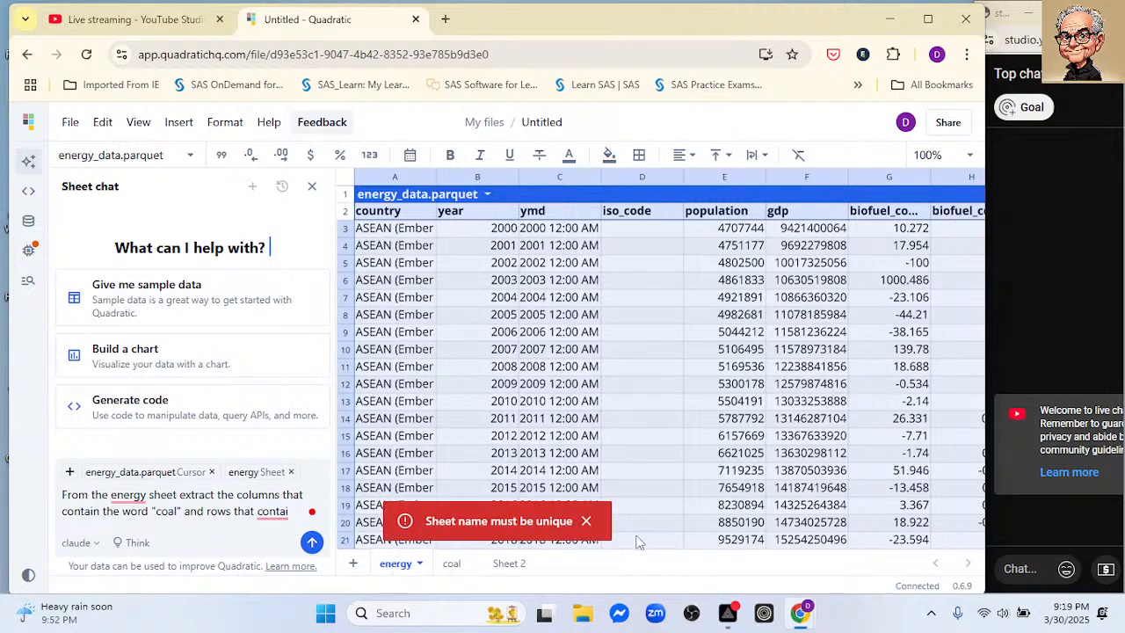
left_click(586, 521)
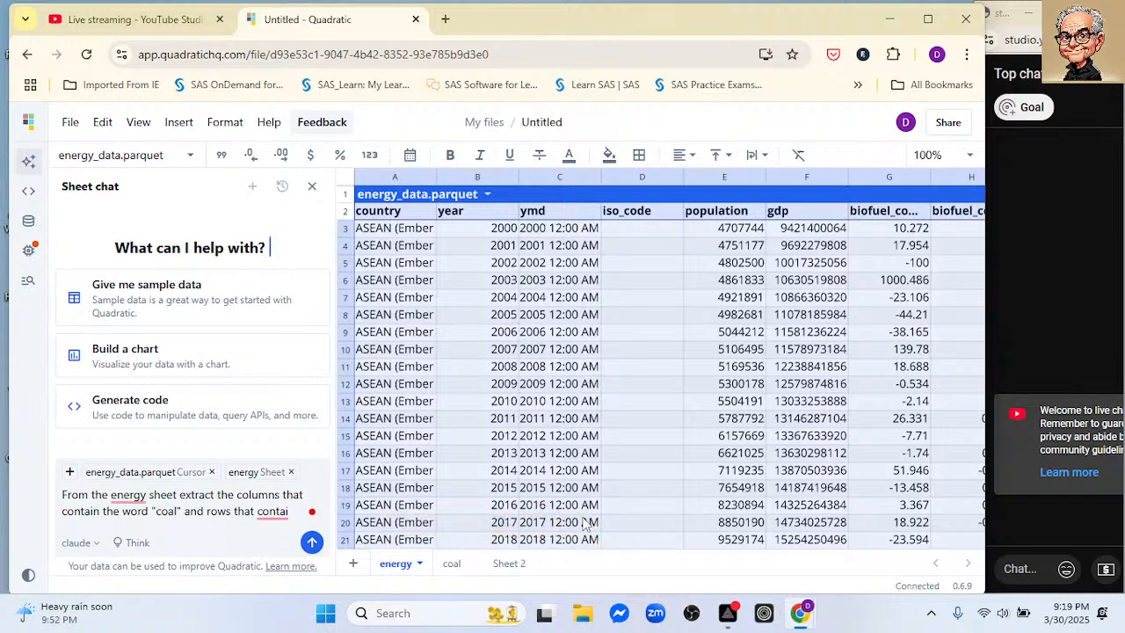
double_click(402, 568)
type("hello")
key("Return")
Try to delete the empty Sheet 2, confirming the deletion and dismissing the sheet-name error
left_click(451, 563)
left_click(497, 567)
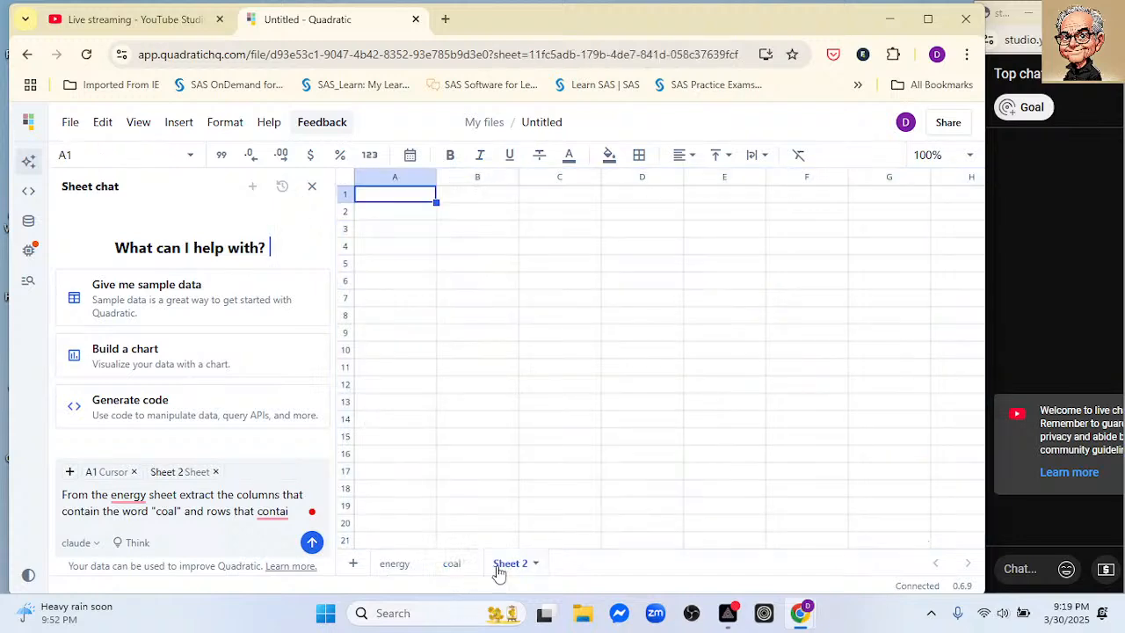
right_click(499, 568)
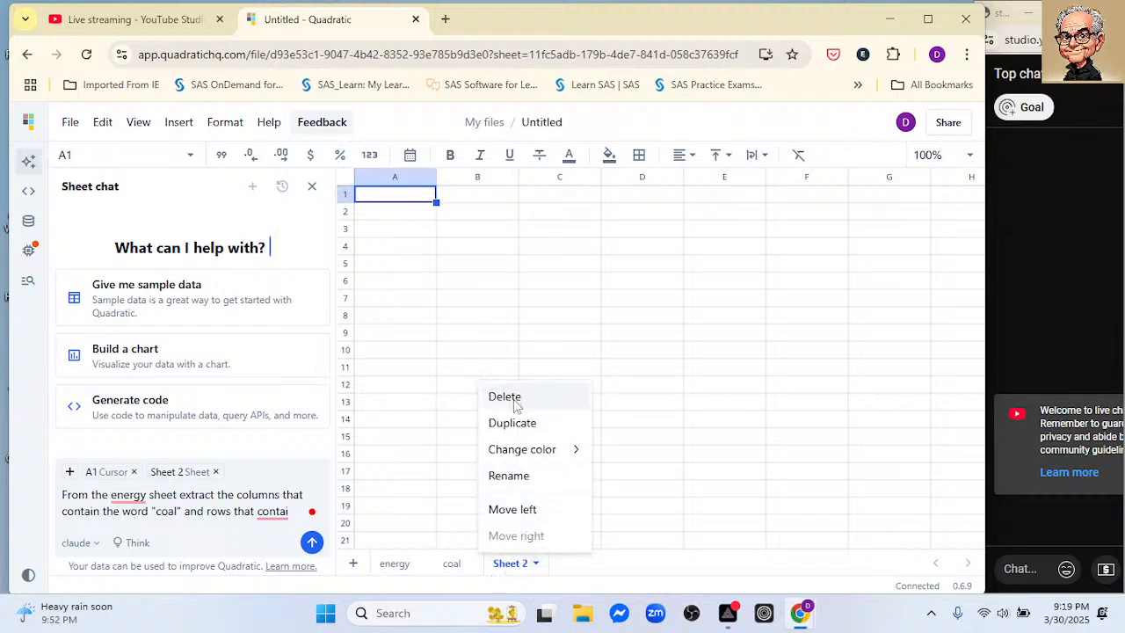
left_click(515, 396)
left_click(568, 160)
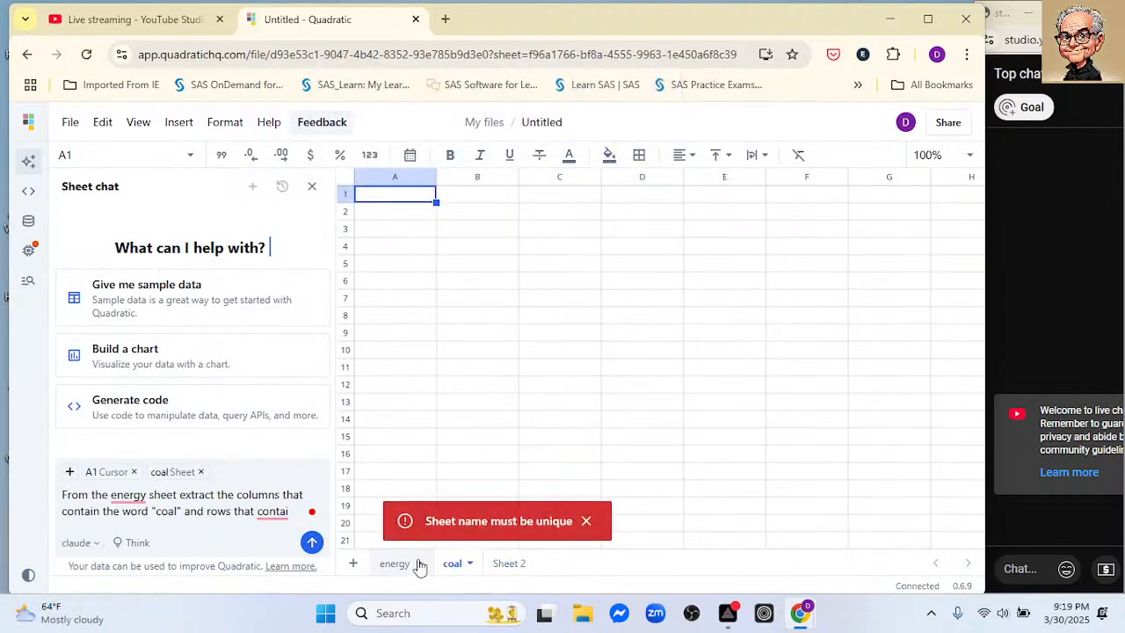
left_click(587, 522)
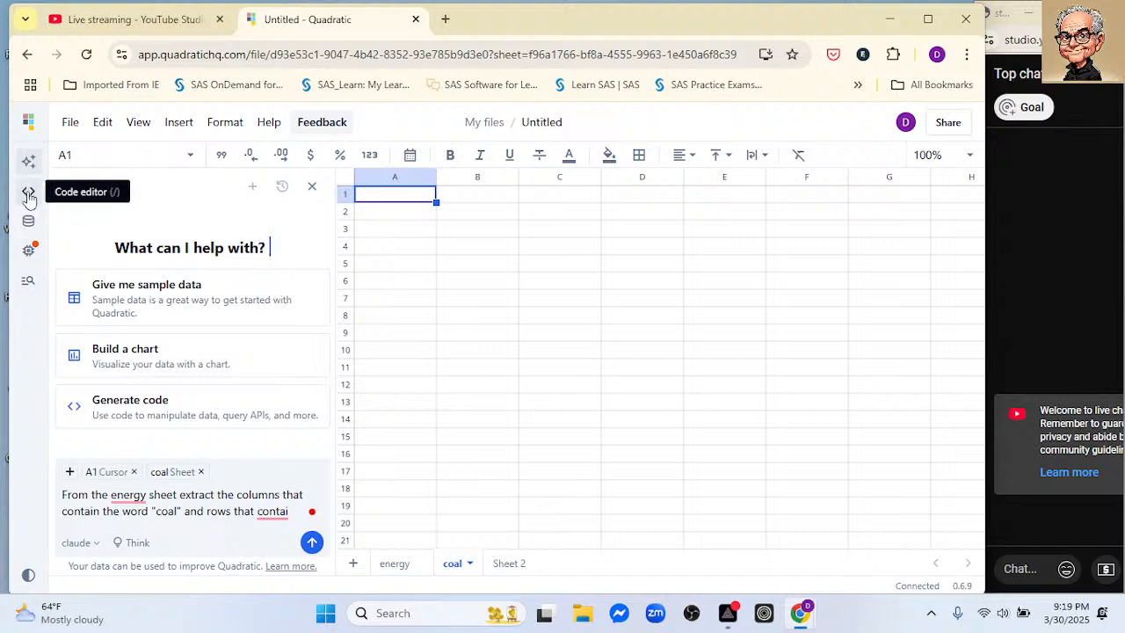
Return to the personal files and delete the most recently modified Untitled file, confirming the deletion
left_click(68, 124)
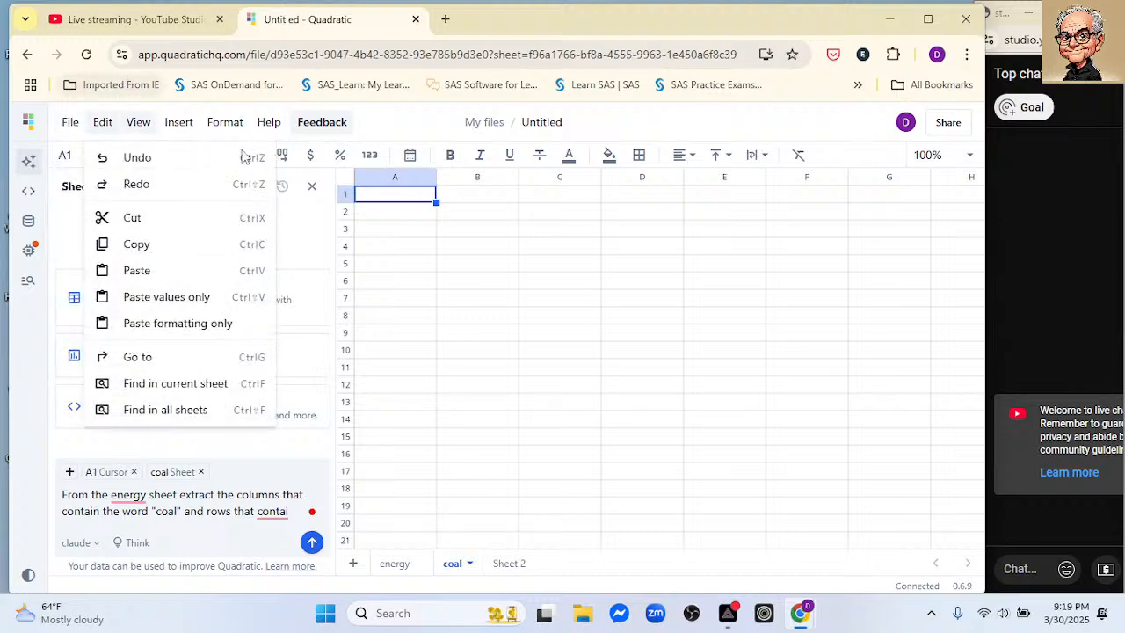
left_click(486, 125)
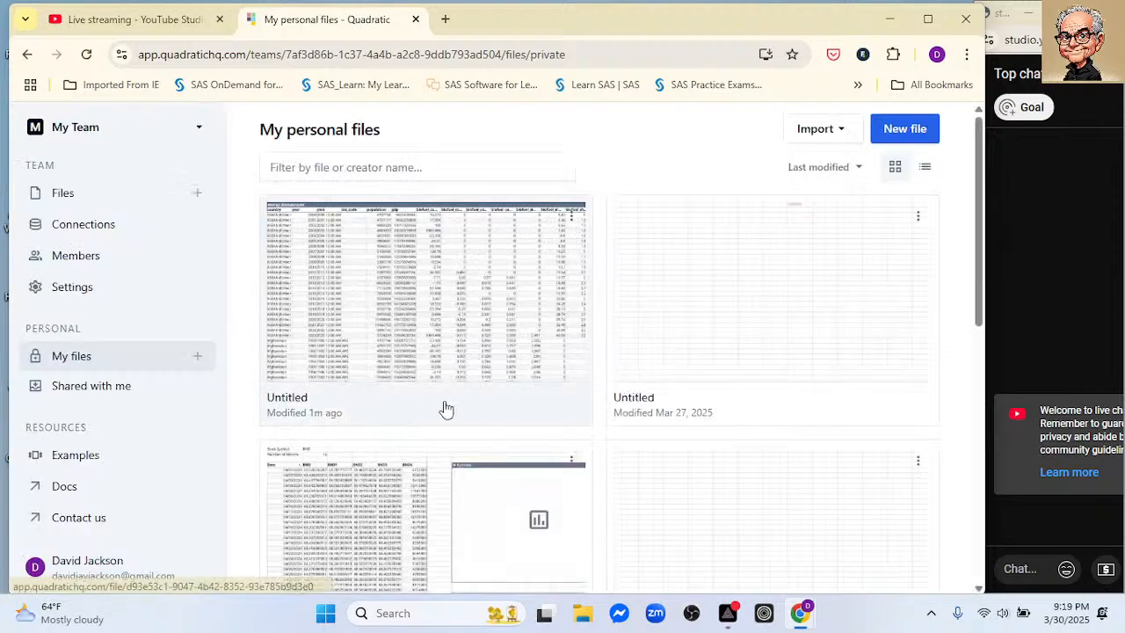
left_click(571, 218)
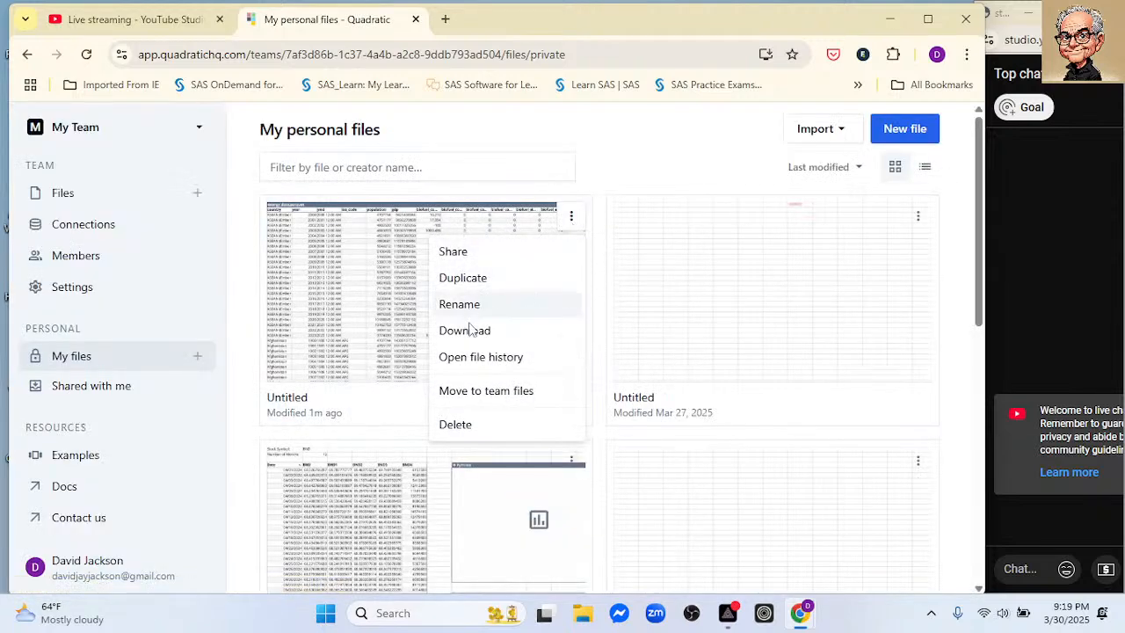
left_click(461, 427)
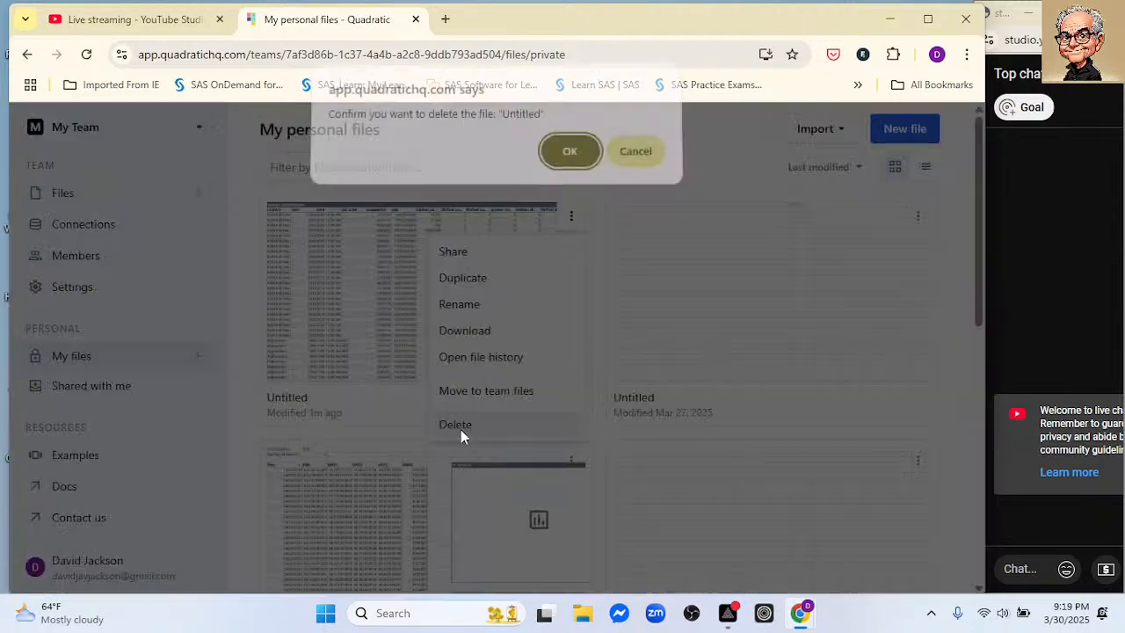
left_click(568, 159)
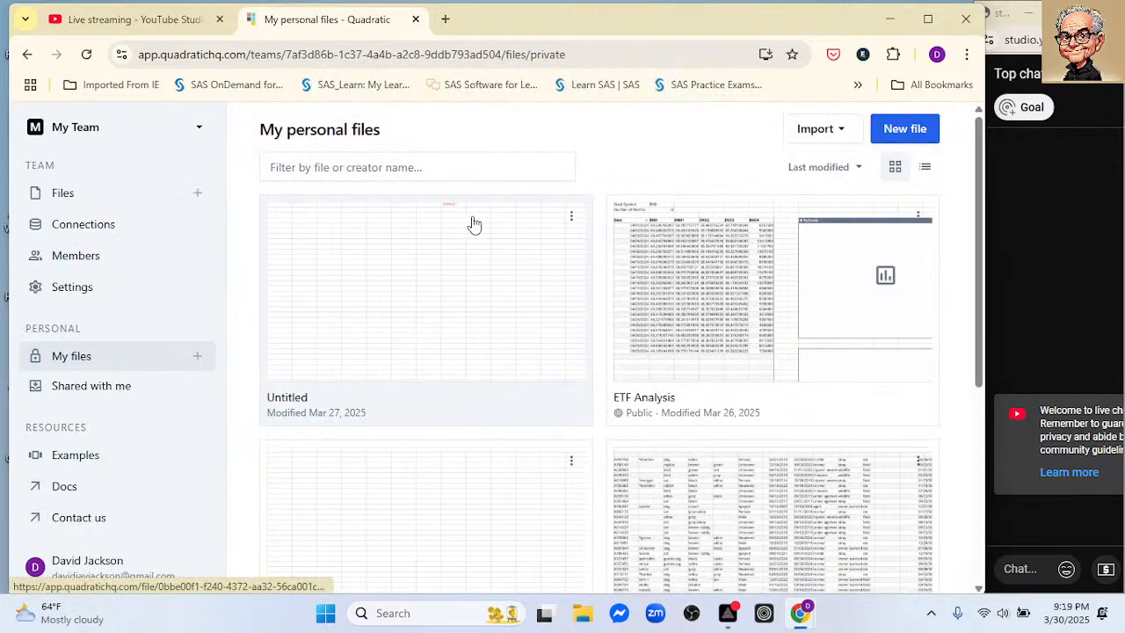
Delete the remaining Untitled file modified Mar 27, 2025 from the personal files and confirm
scroll(482, 232, "down", 2)
scroll(483, 231, "up", 2)
scroll(482, 231, "down", 4)
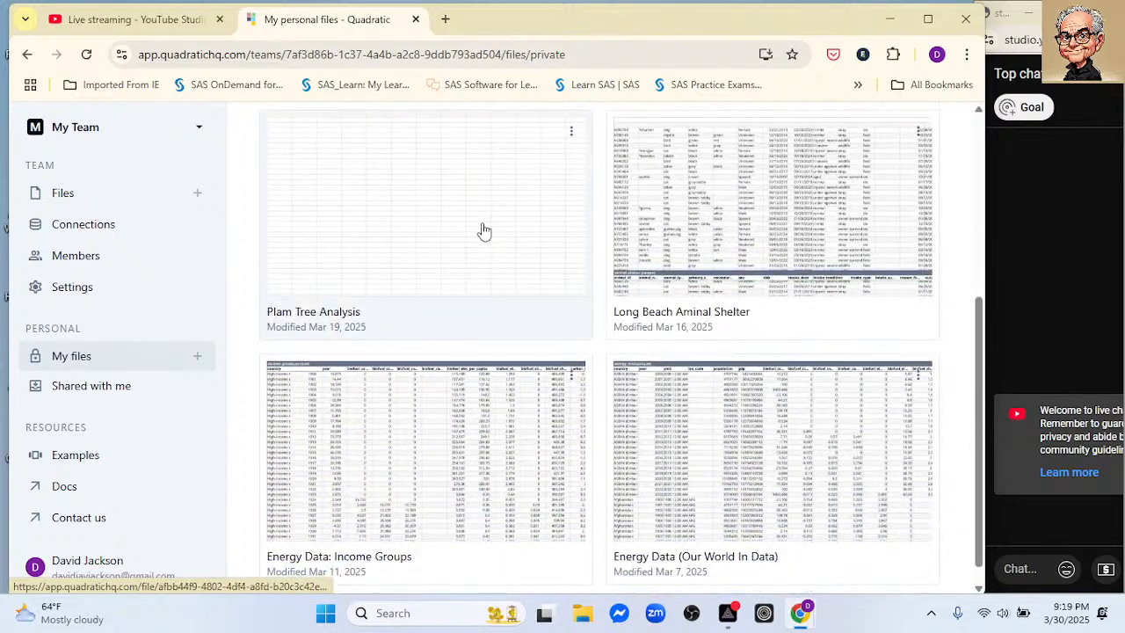
scroll(482, 231, "up", 3)
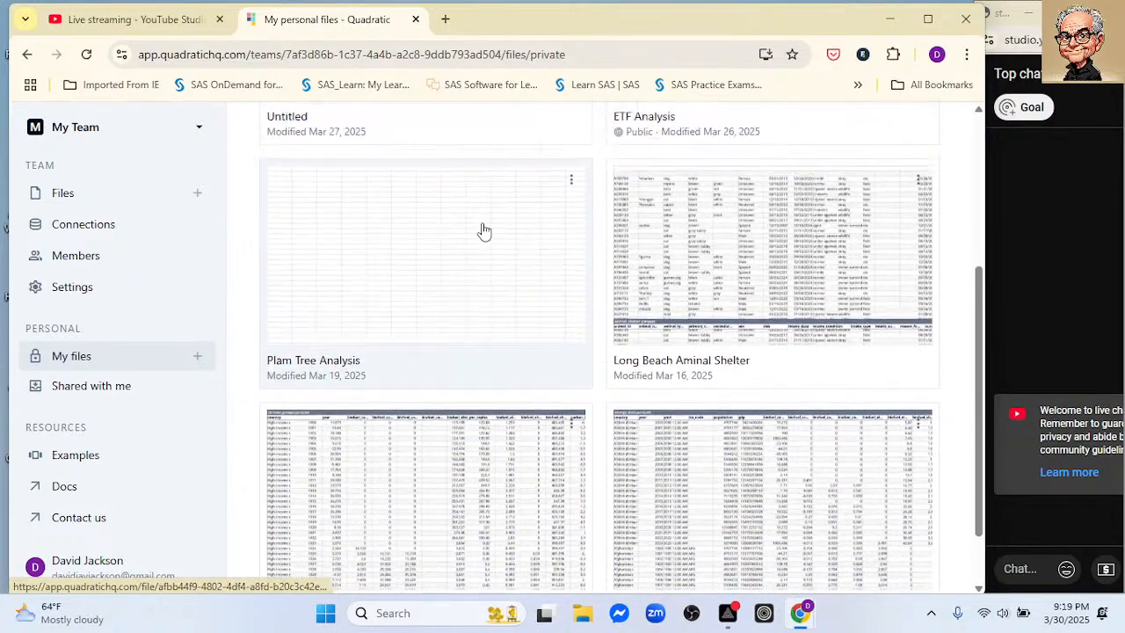
scroll(483, 231, "up", 1)
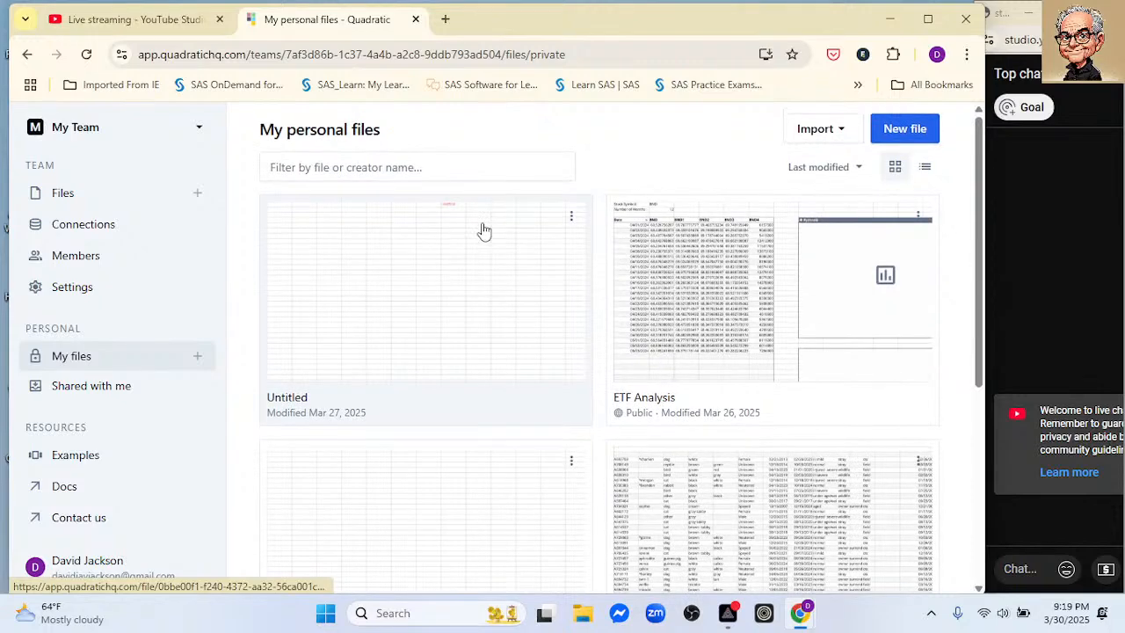
left_click(569, 218)
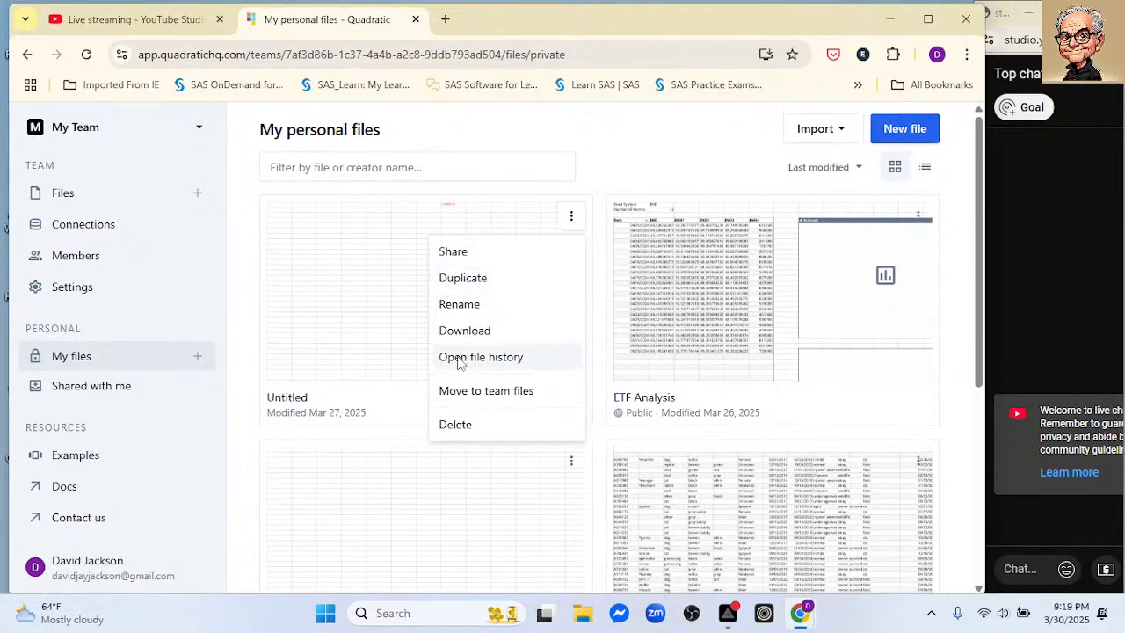
left_click(453, 425)
left_click(558, 163)
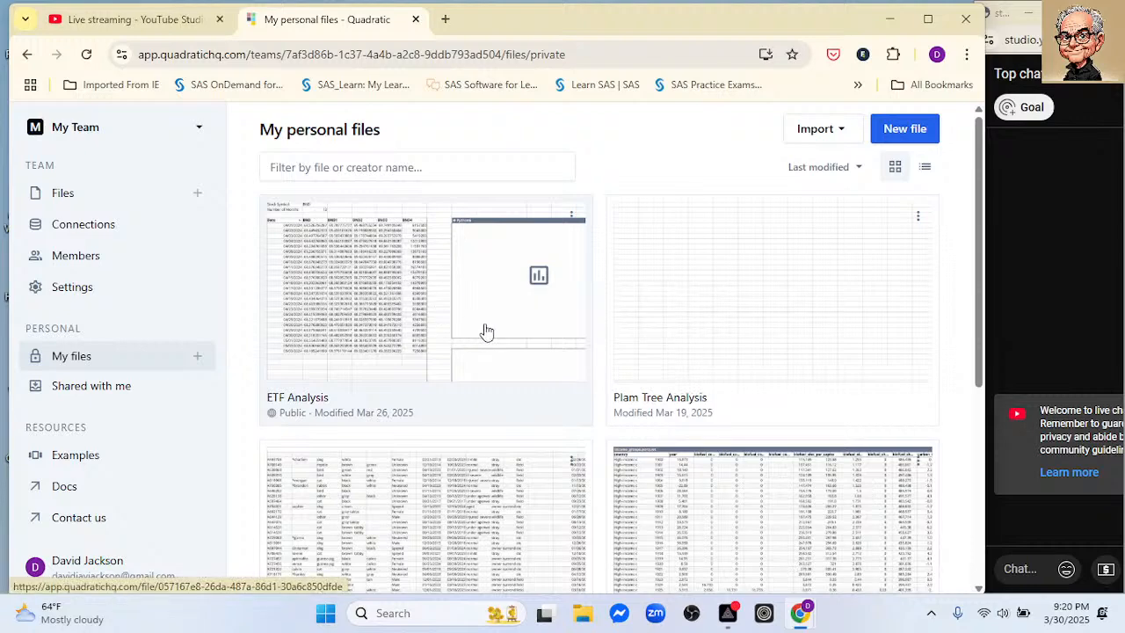
Find and open the Energy Data (Our World In Data) file in the personal files
scroll(497, 330, "down", 2)
scroll(496, 330, "down", 3)
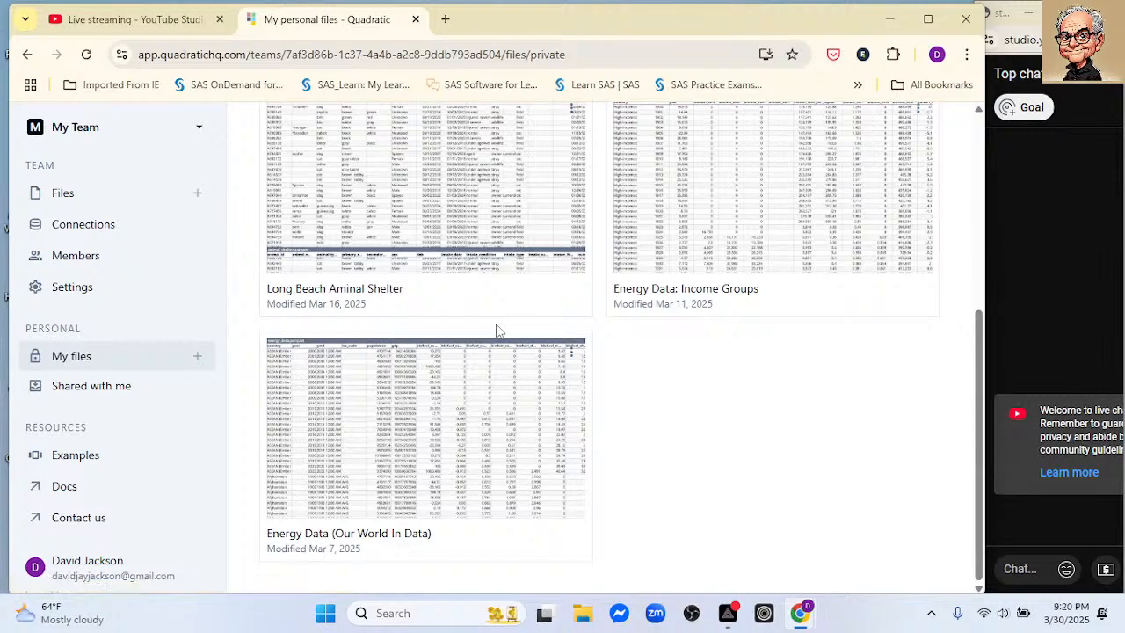
scroll(496, 330, "up", 5)
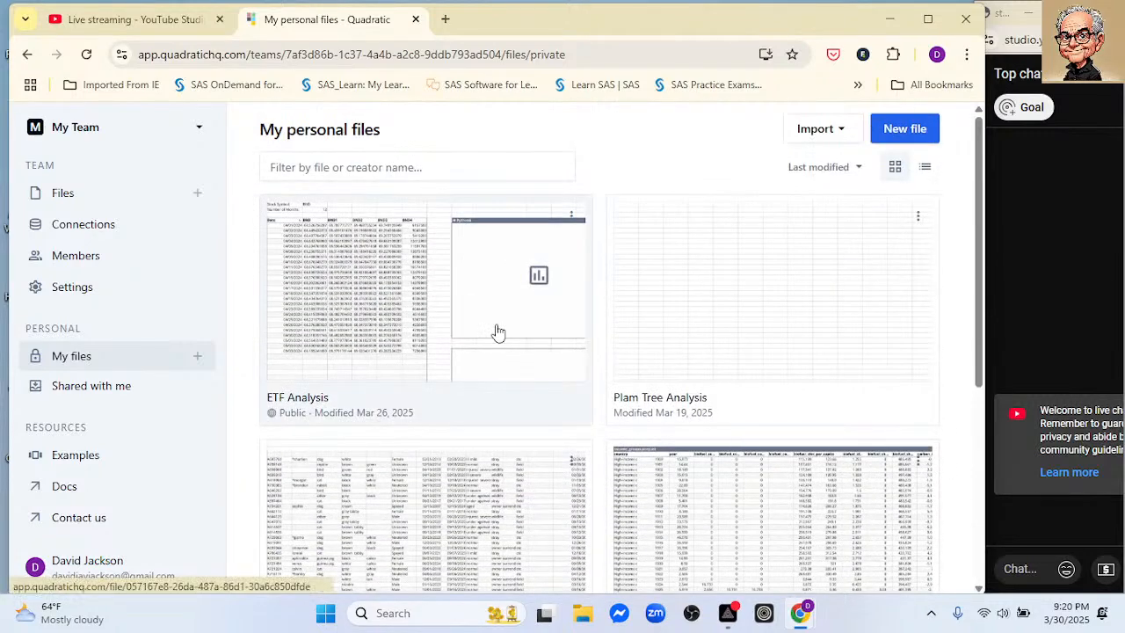
scroll(496, 331, "down", 5)
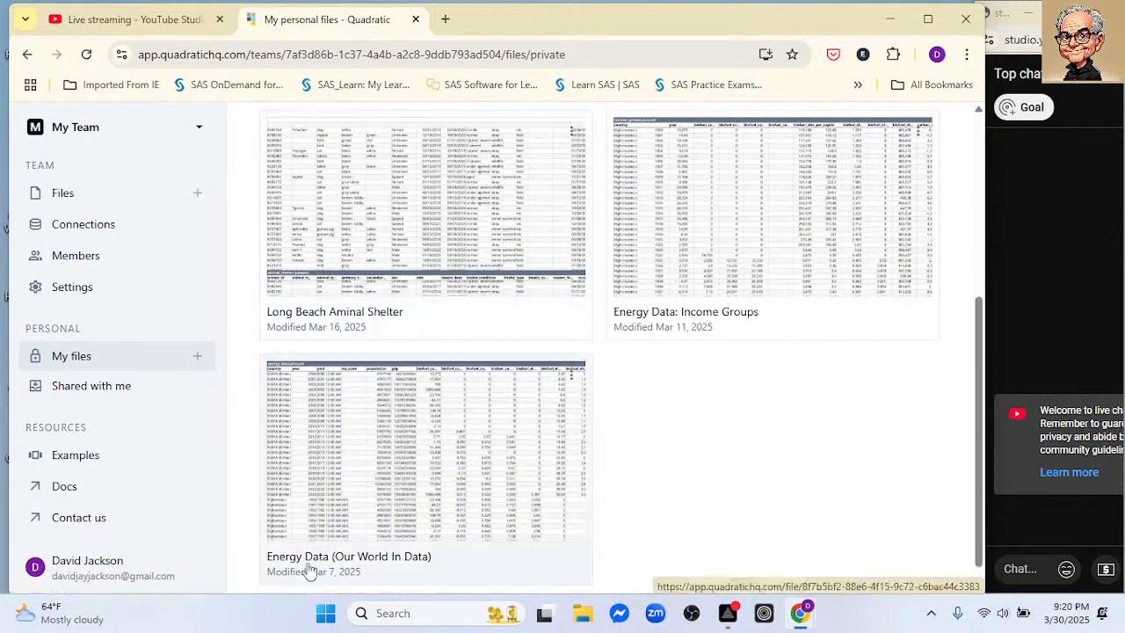
left_click(364, 436)
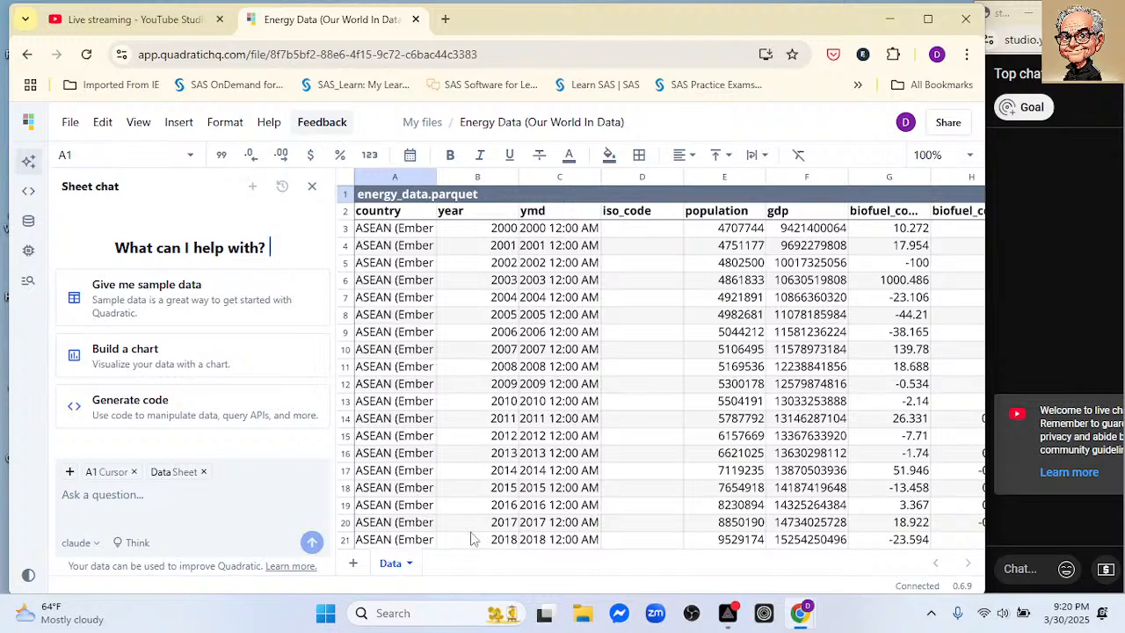
Add a new sheet after Data and name it coal
left_click(352, 562)
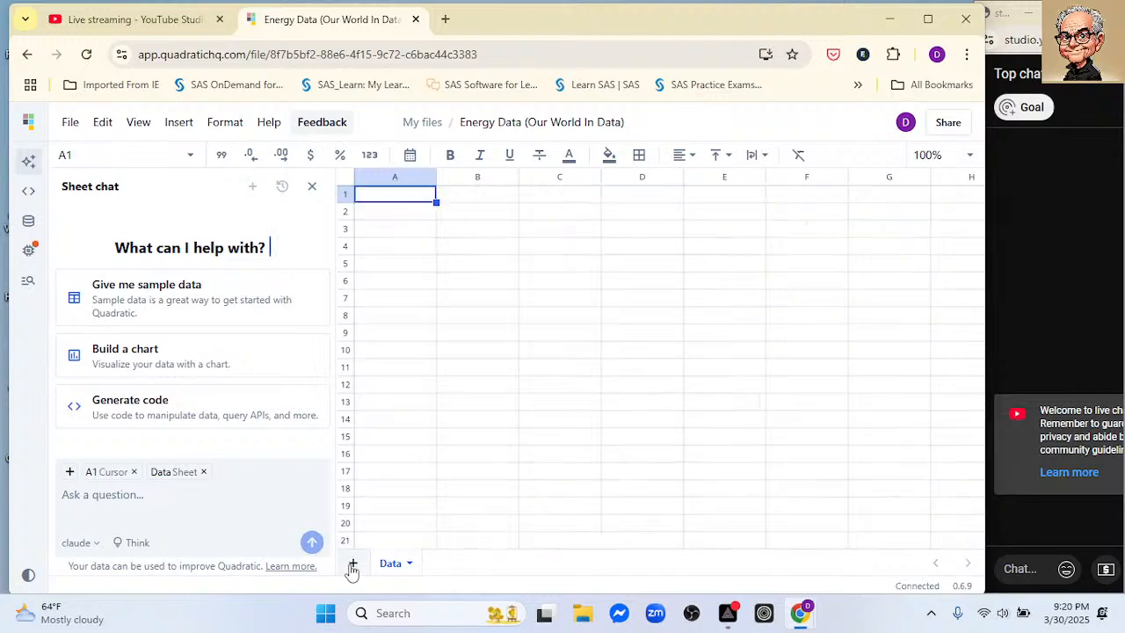
double_click(444, 567)
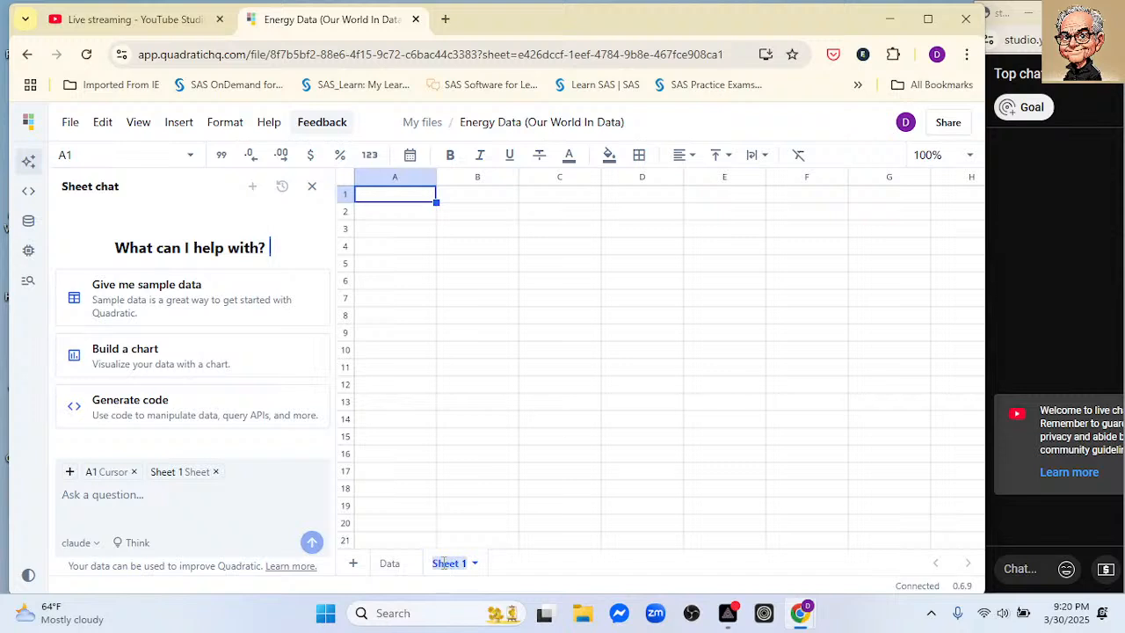
type("coal")
key("Return")
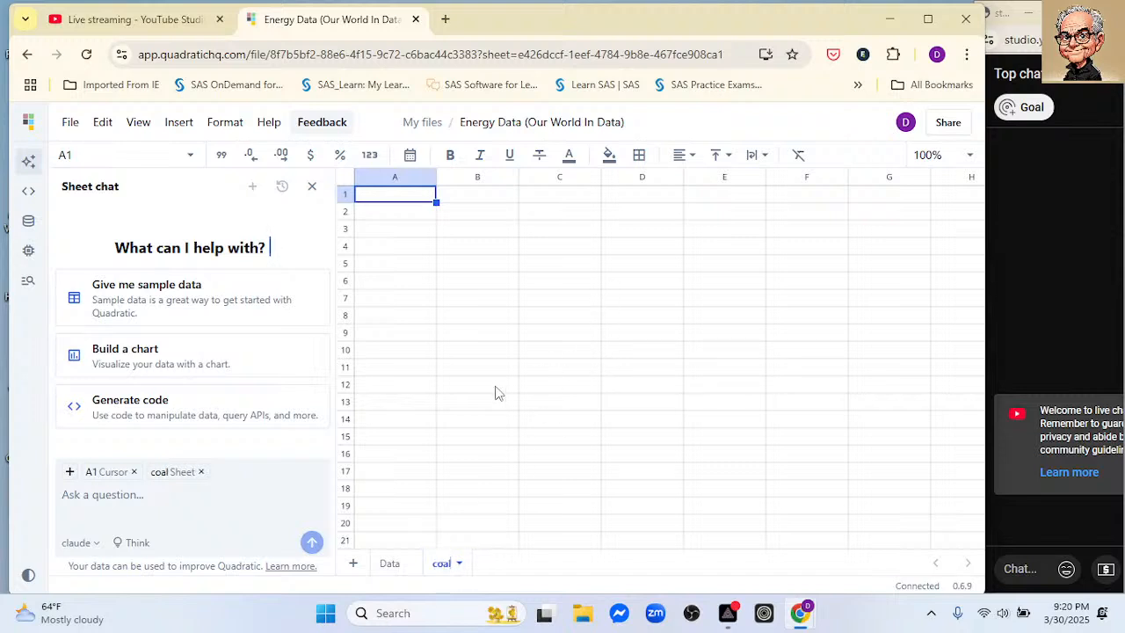
Send the chat prompt 'From the Data sheet pull the columns that contain the word "coal" and rows that contain either United States or World'
left_click(150, 502)
type("From")
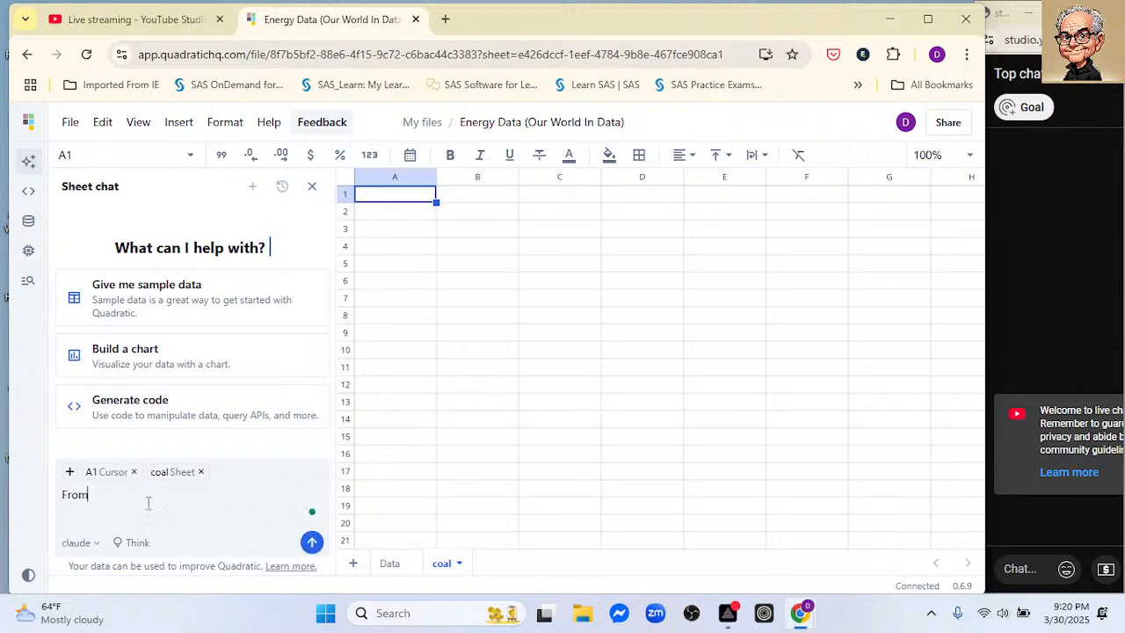
type(" the Data sheet pull the column")
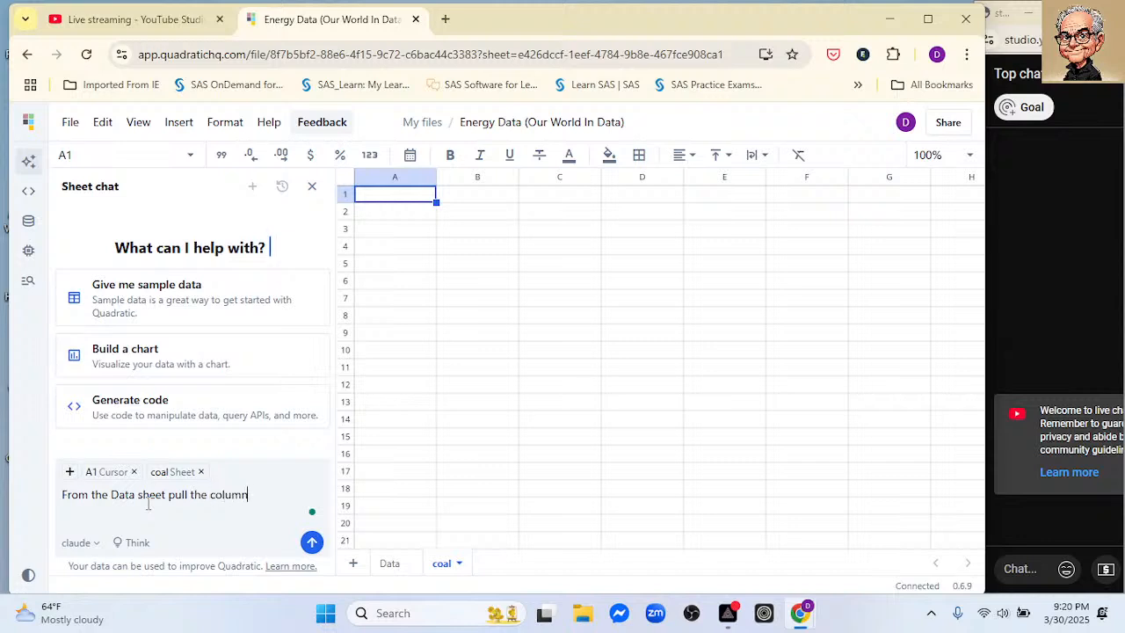
type("s tabl")
key("BackSpace")
key("BackSpace")
type("hat contain the word \"")
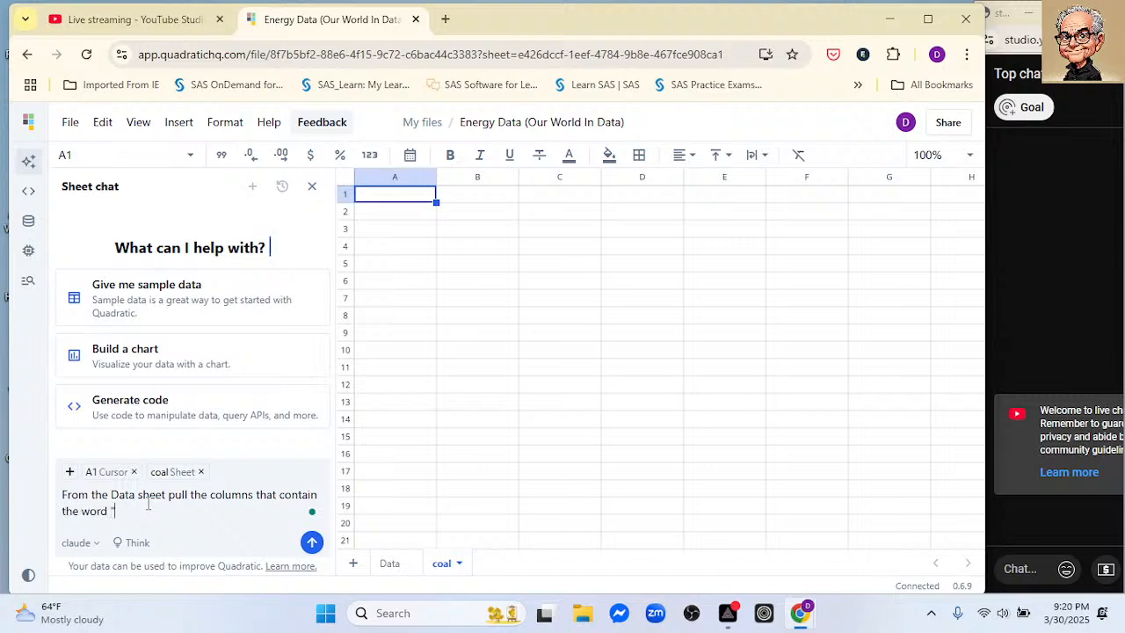
type("coal\" and rows that contain eitehr")
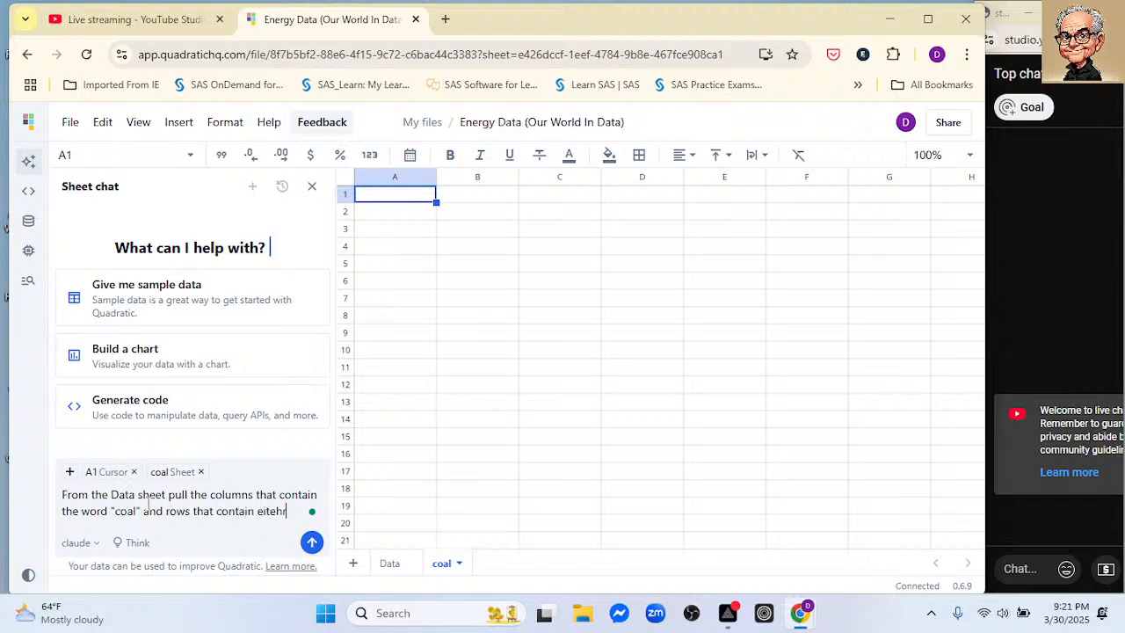
key("BackSpace")
key("BackSpace")
key("BackSpace")
type("her United State")
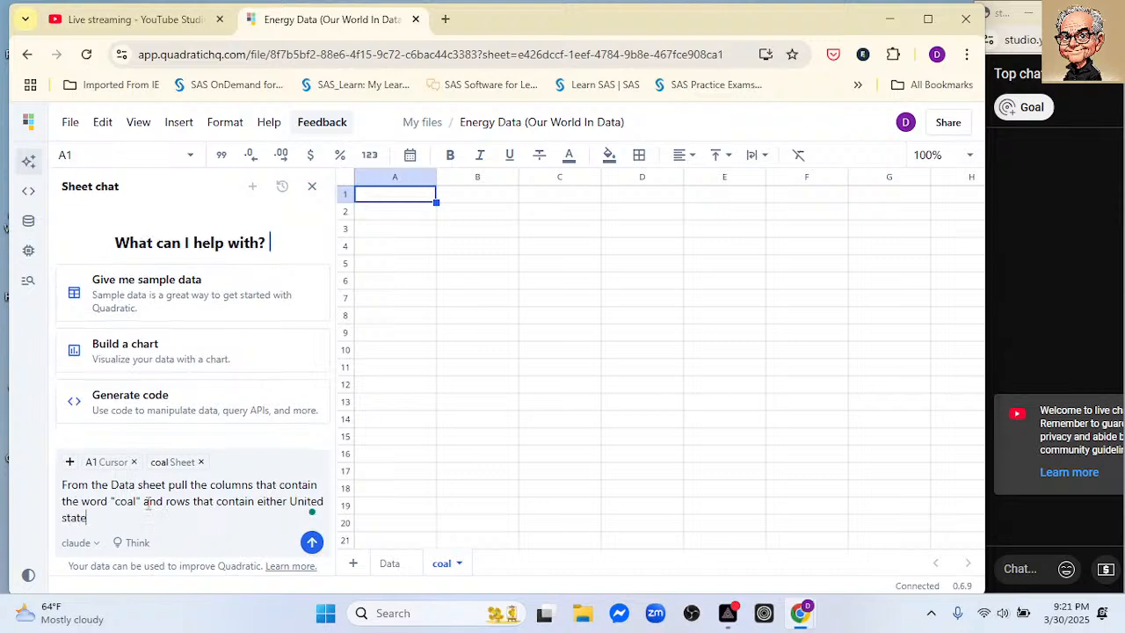
key("BackSpace")
key("BackSpace")
key("BackSpace")
key("BackSpace")
key("BackSpace")
type("States or World")
key("Return")
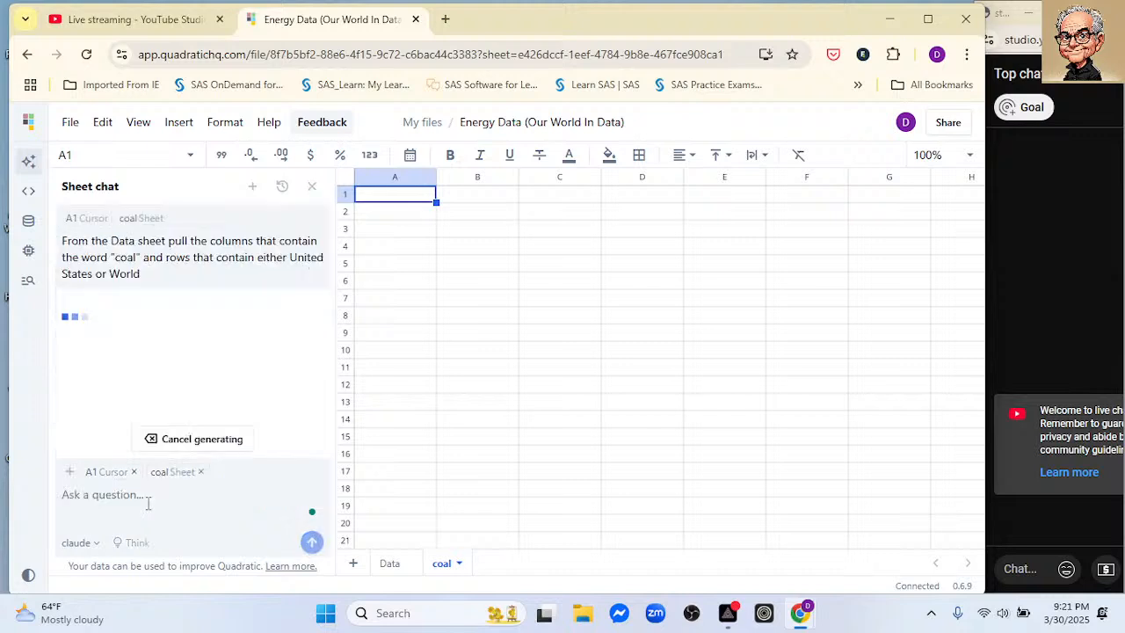
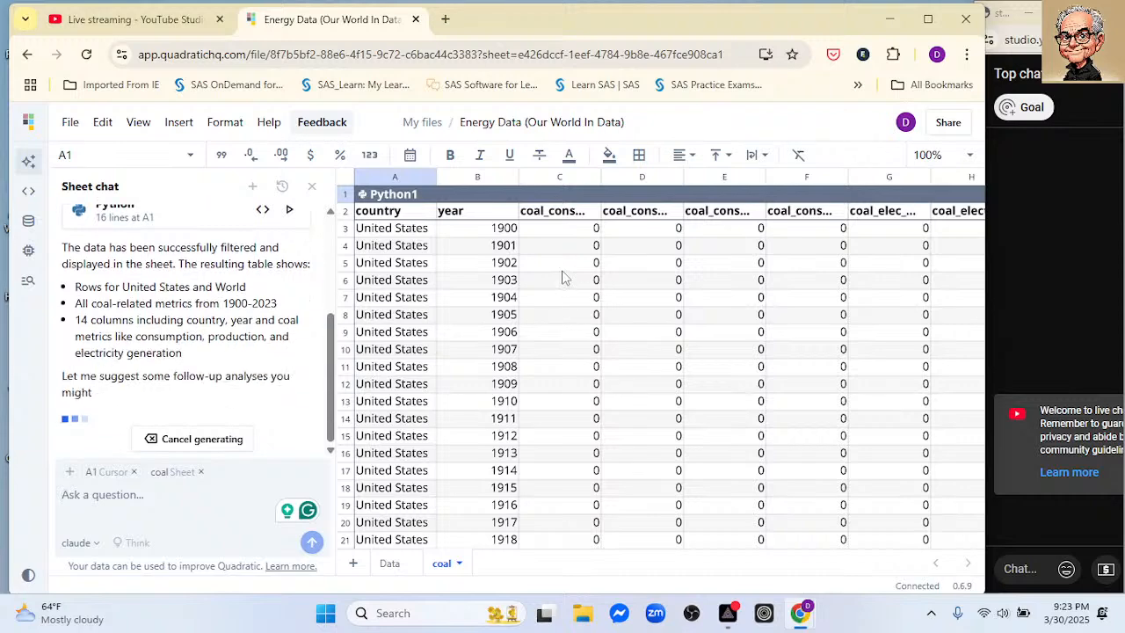
scroll(562, 275, "down", 1)
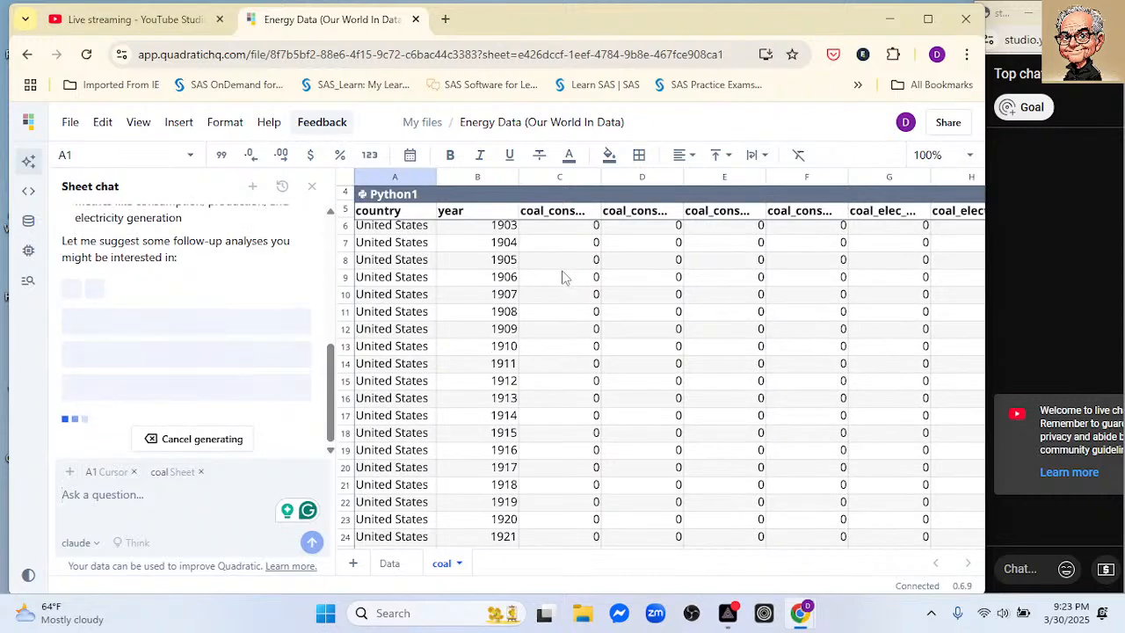
left_click(685, 348, "shift")
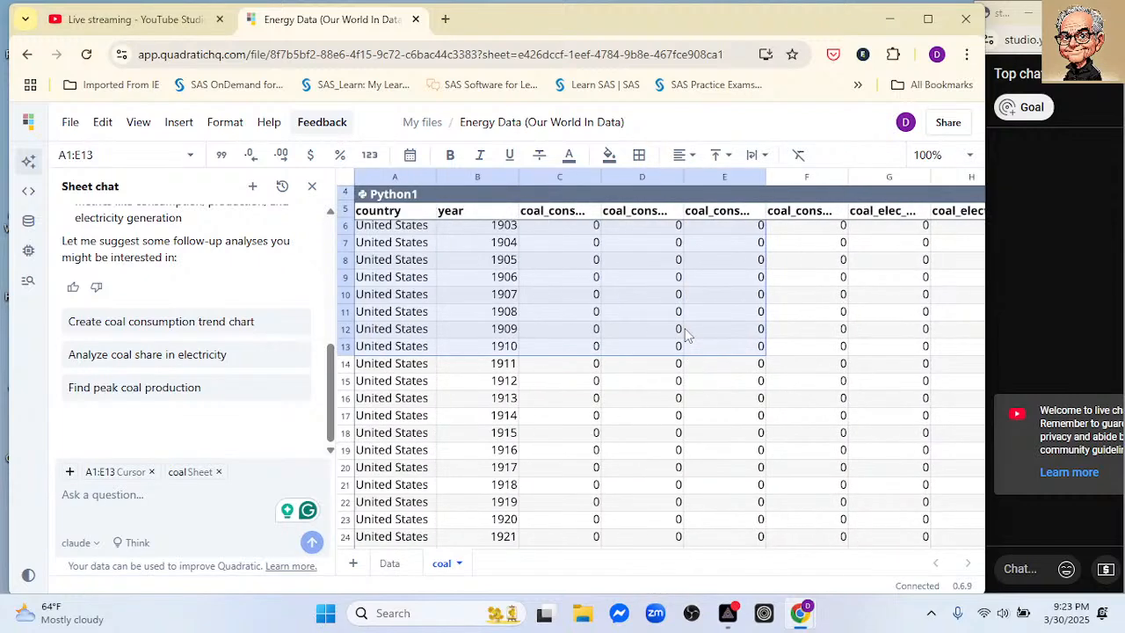
left_click(725, 379)
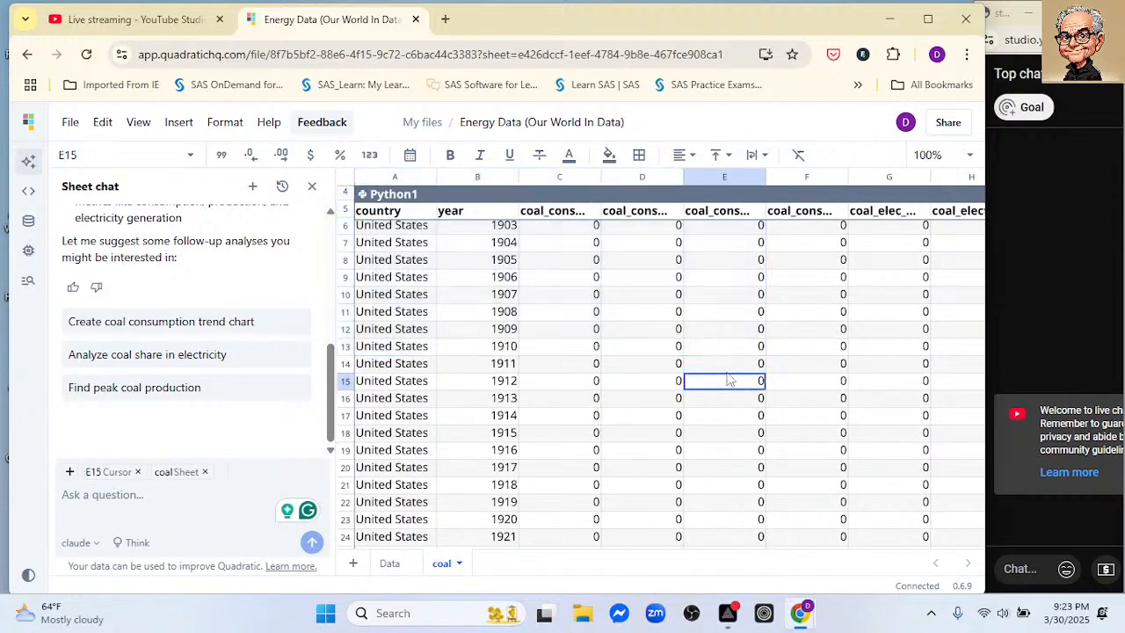
left_click(713, 397)
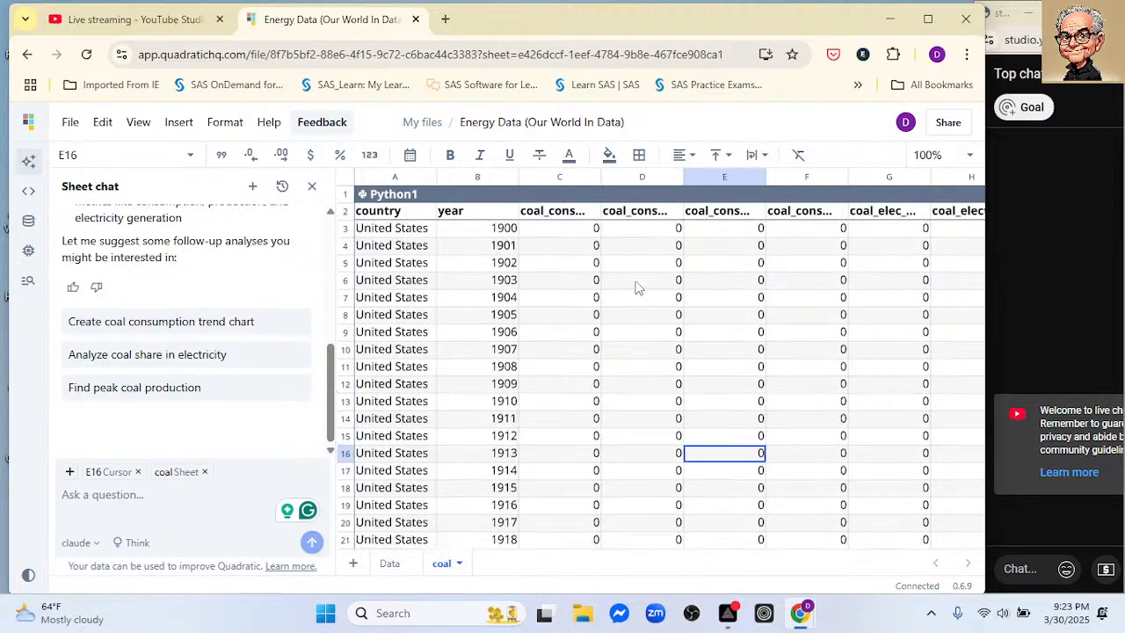
Widen the coal_prod_change_twh, coal_prod_per_capita and coal_production columns in the coal sheet to fit their full headers
scroll(638, 287, "down", 1)
left_click(615, 429)
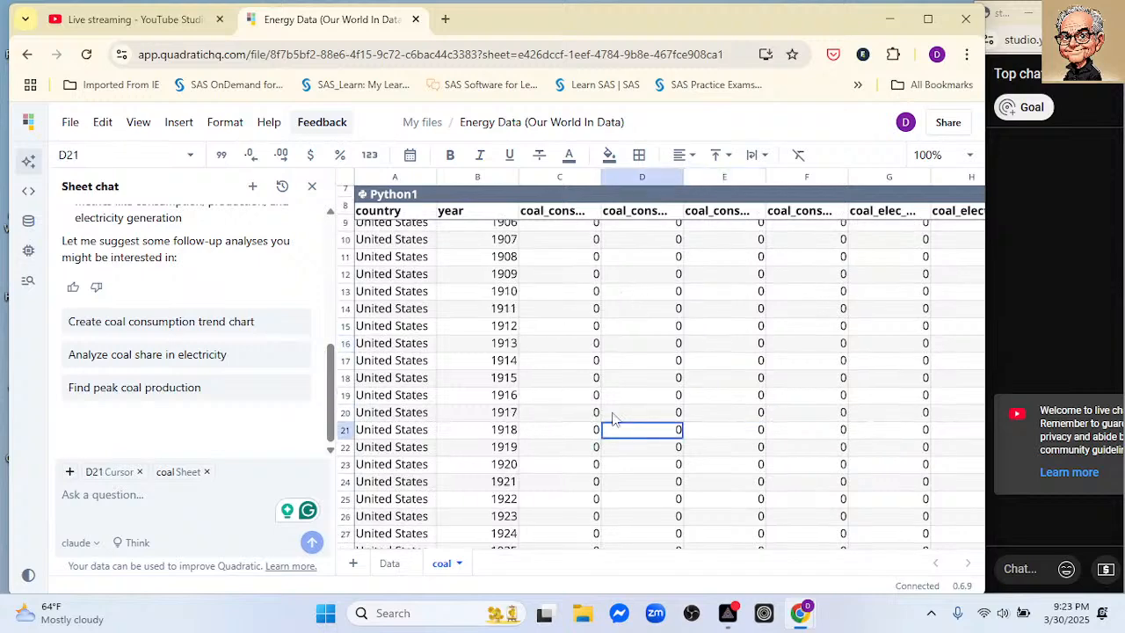
scroll(612, 419, "right", 5)
scroll(613, 420, "right", 4)
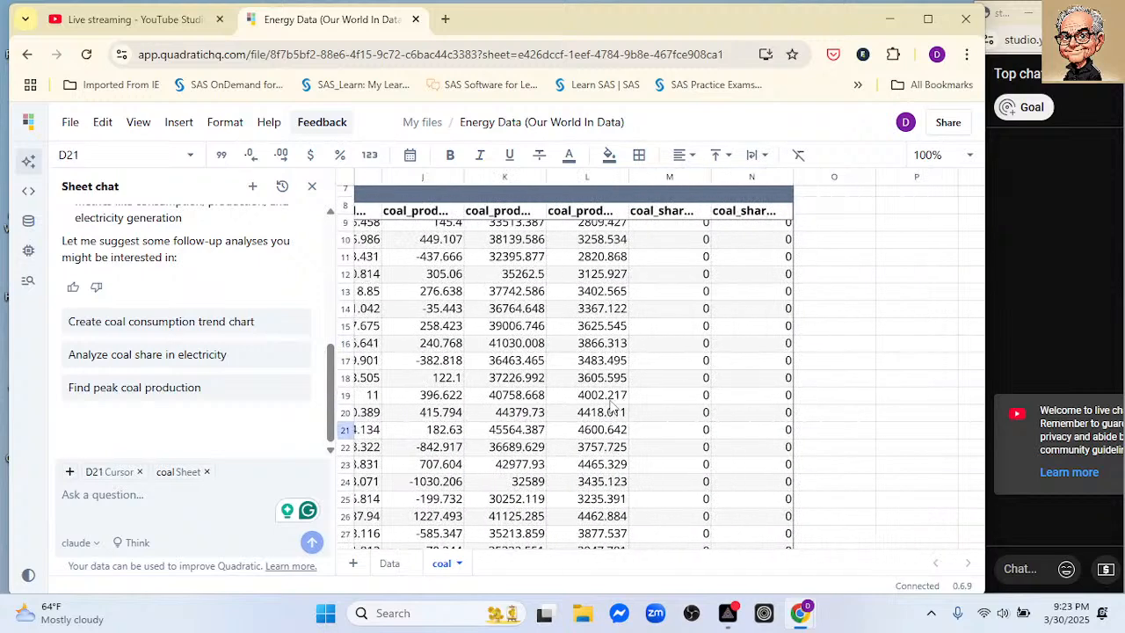
scroll(613, 406, "left", 2)
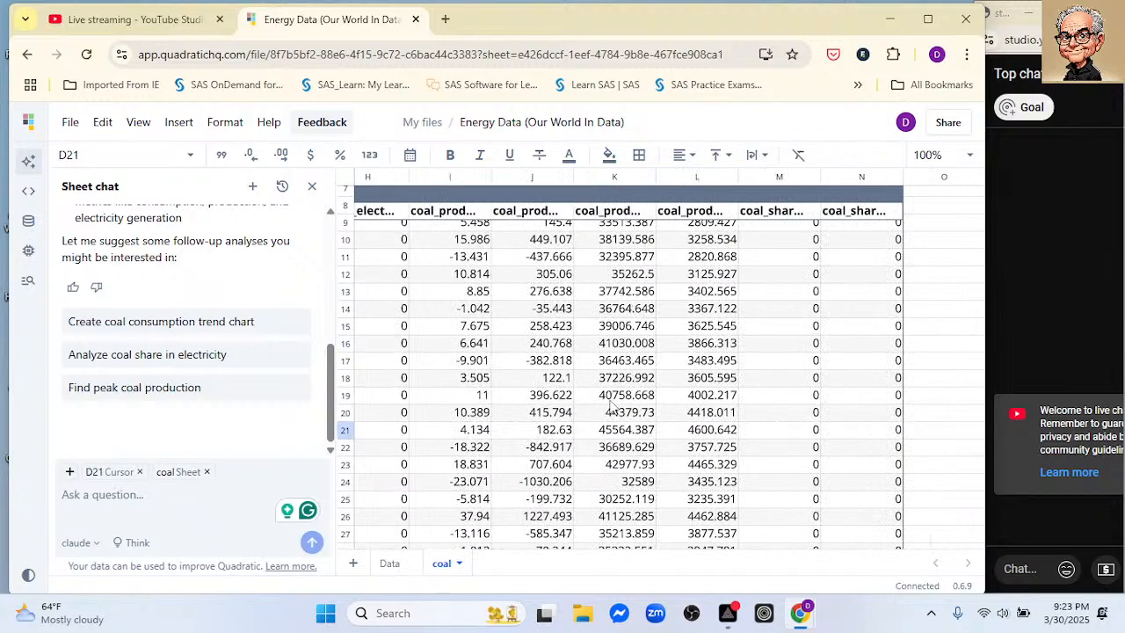
double_click(575, 181)
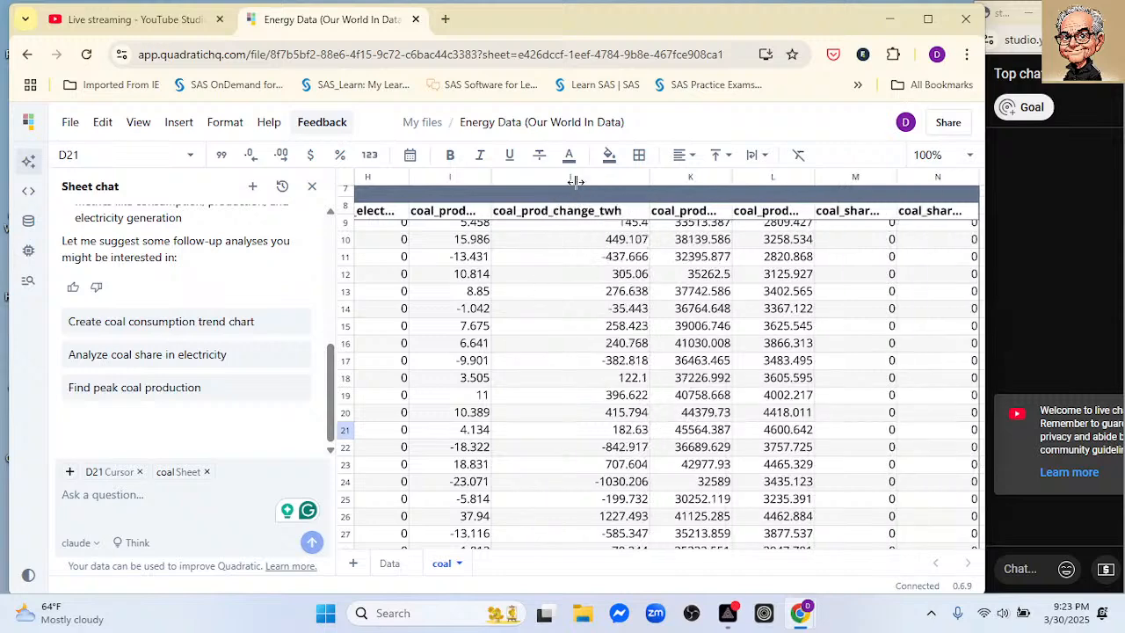
double_click(731, 172)
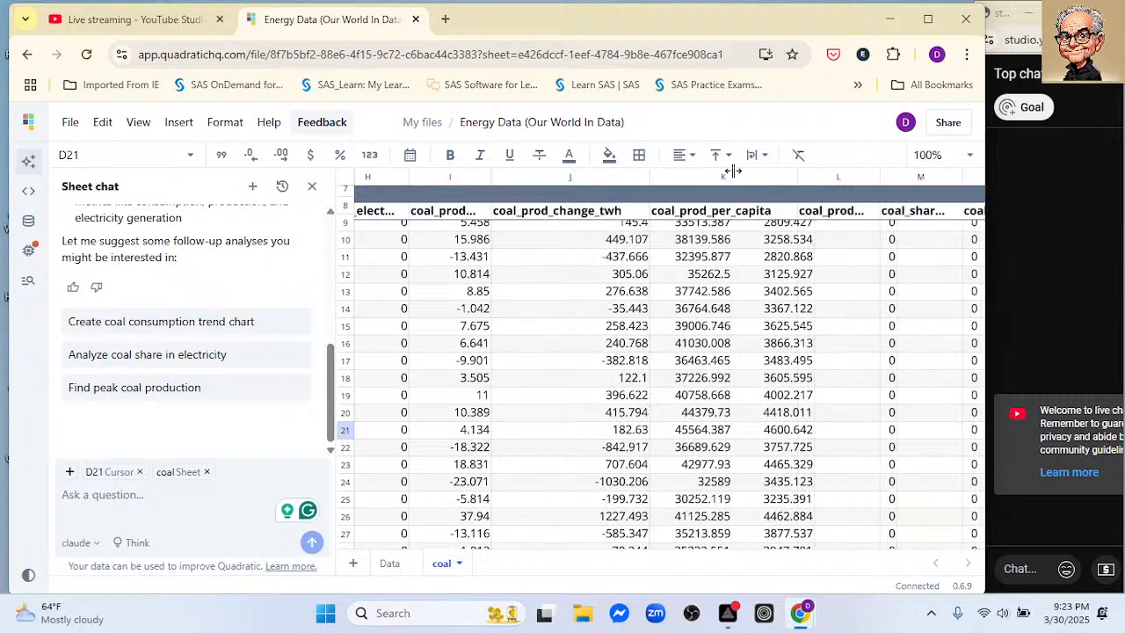
double_click(879, 172)
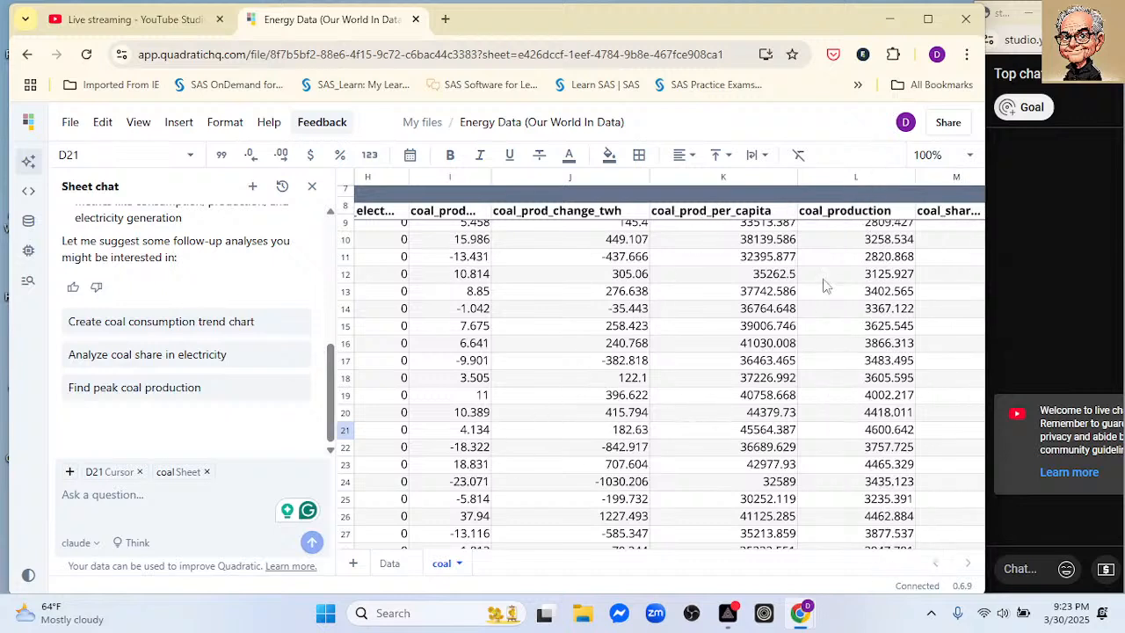
Write the chat prompt 'Using the data in the coal sheet plot the coal_production column to plot the US and World.'
left_click(170, 495)
type("Us")
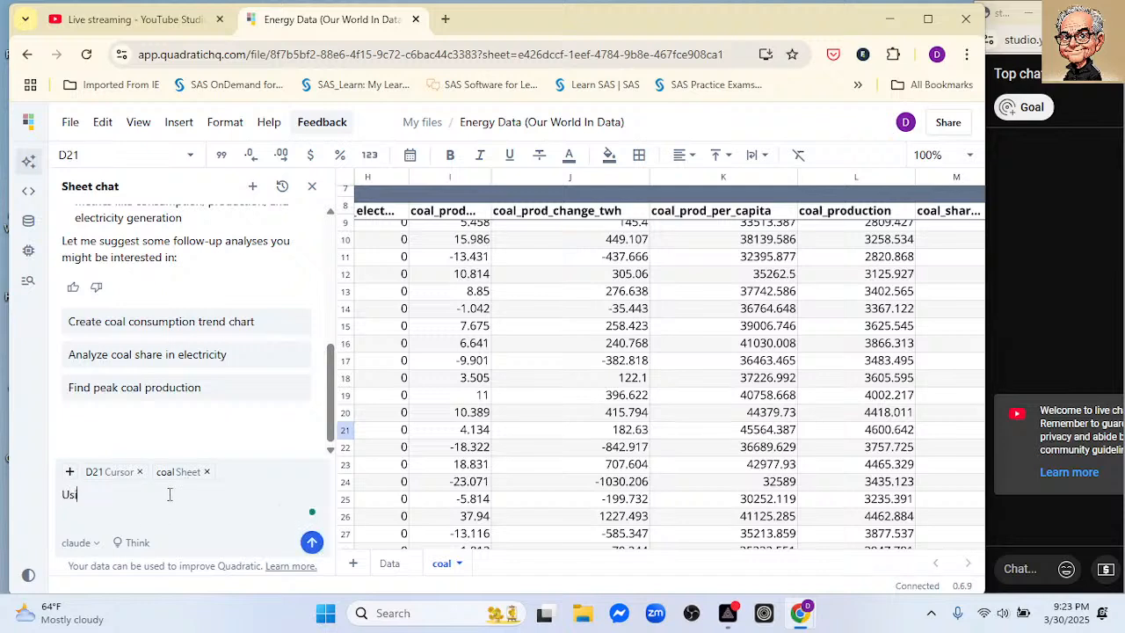
type("ing the data")
type(" in the co")
type("al c")
type("hr")
key("BackSpace")
key("BackSpace")
key("BackSpace")
key("BackSpace")
type("heet ")
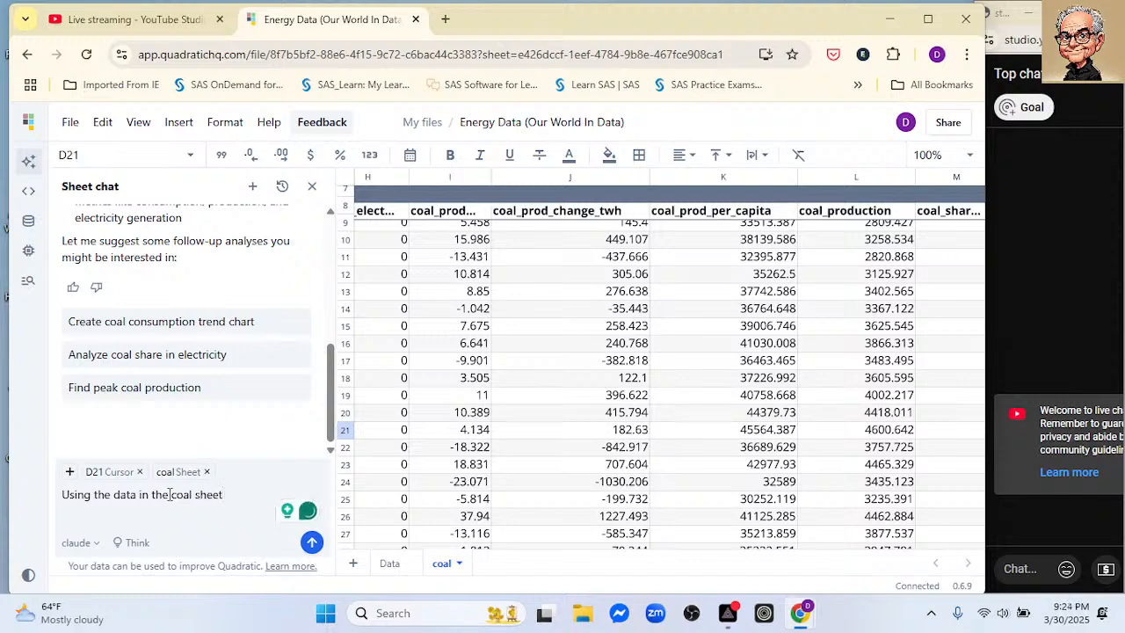
type("plot the")
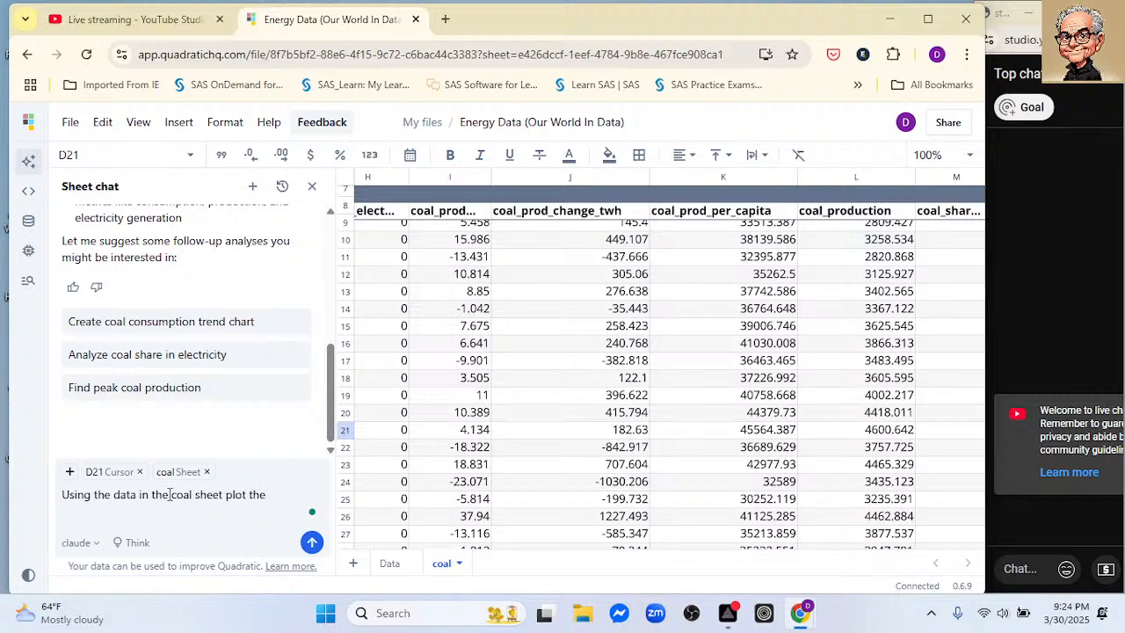
left_click(841, 220)
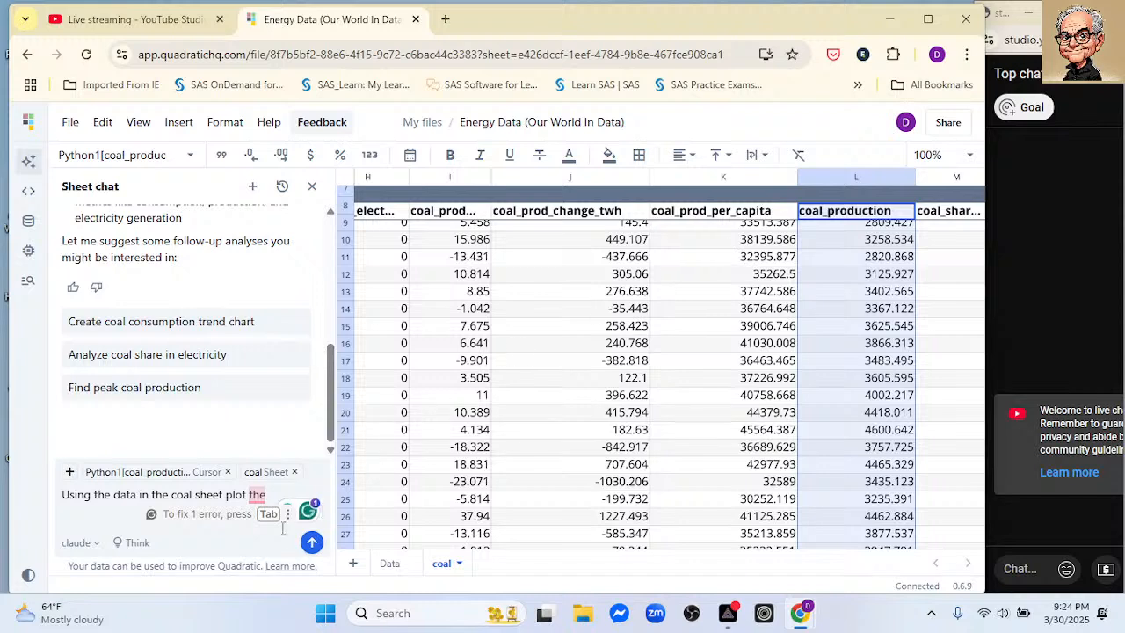
left_click(281, 489)
type("co")
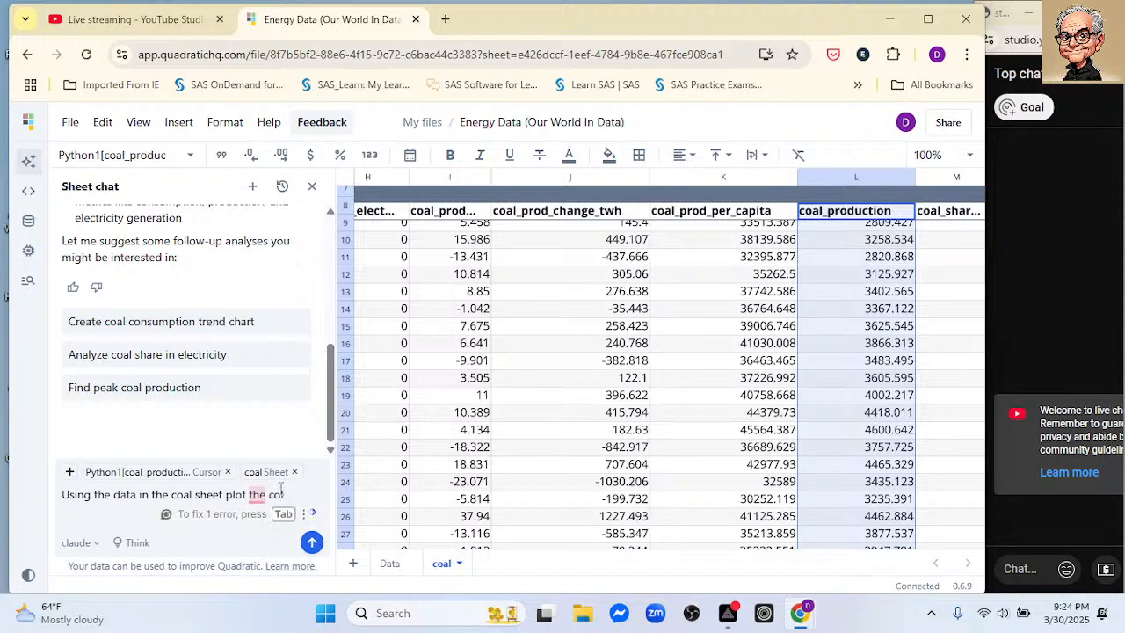
type("a")
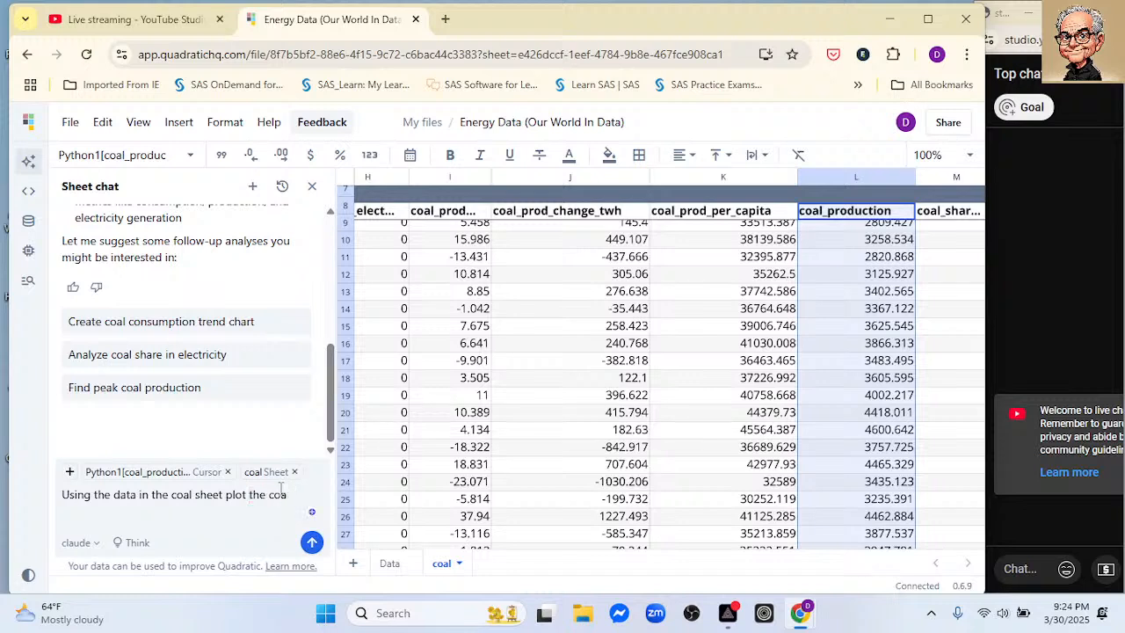
type("ol_productoin")
key("BackSpace")
key("BackSpace")
key("BackSpace")
type("tion col")
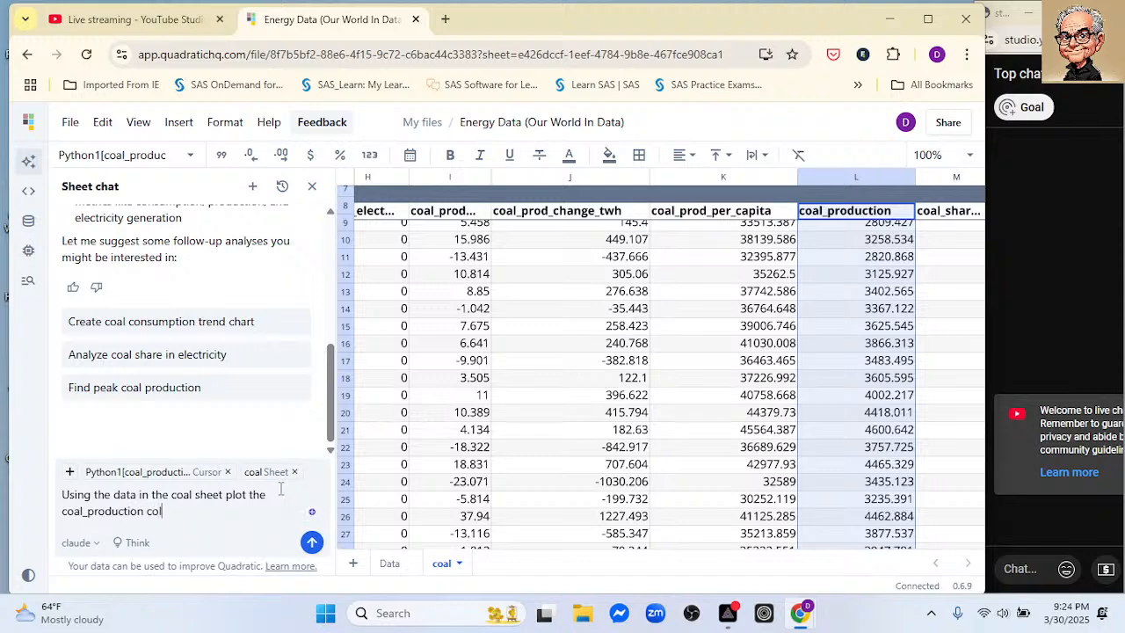
type("umn to plot the US and World")
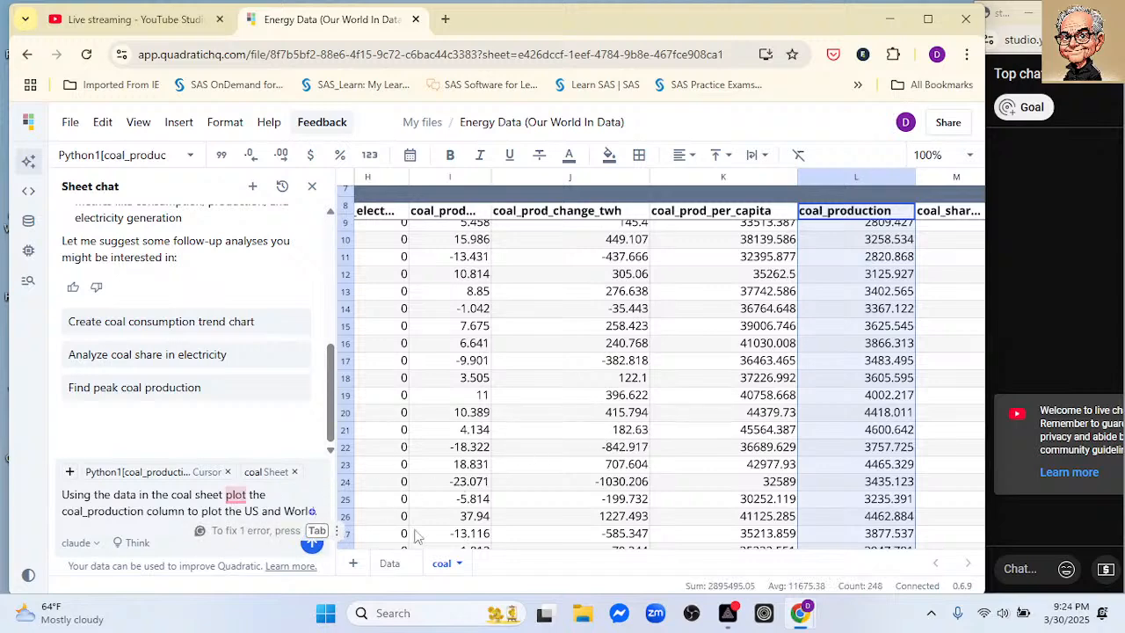
Select the empty cell P8 beside the coal table and send the coal_production prompt
scroll(427, 536, "right", 5)
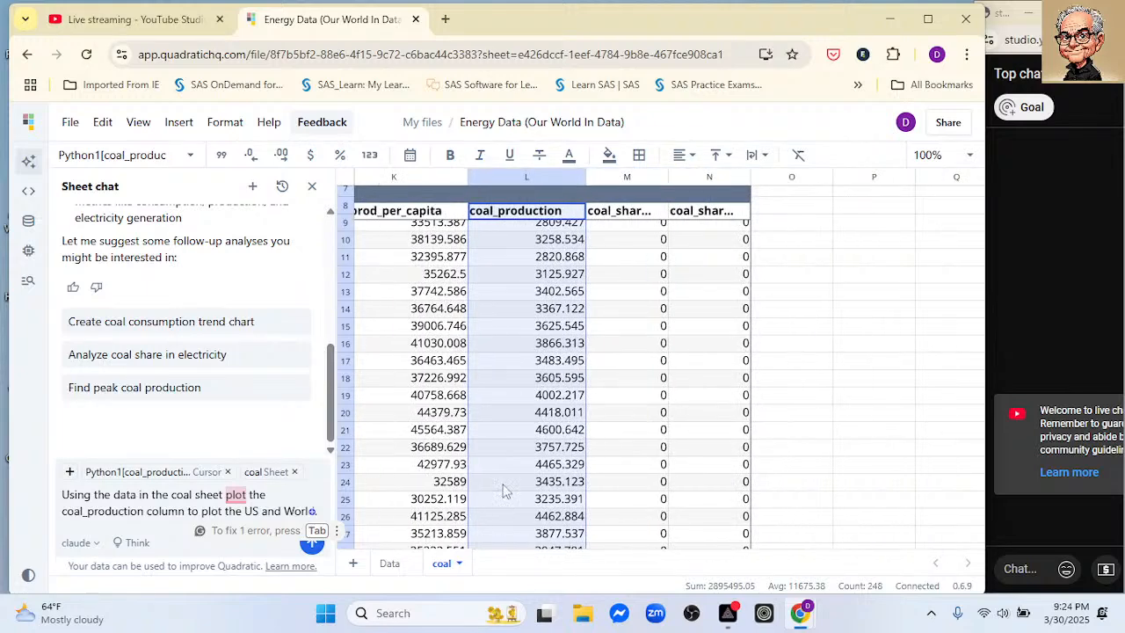
left_click(858, 209)
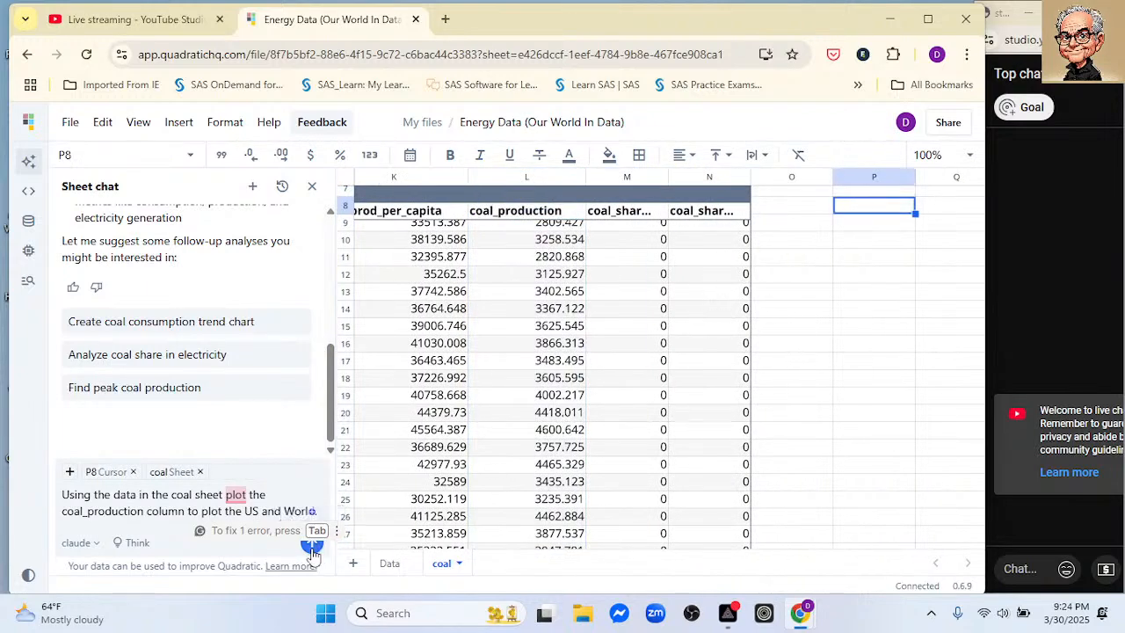
left_click(312, 548)
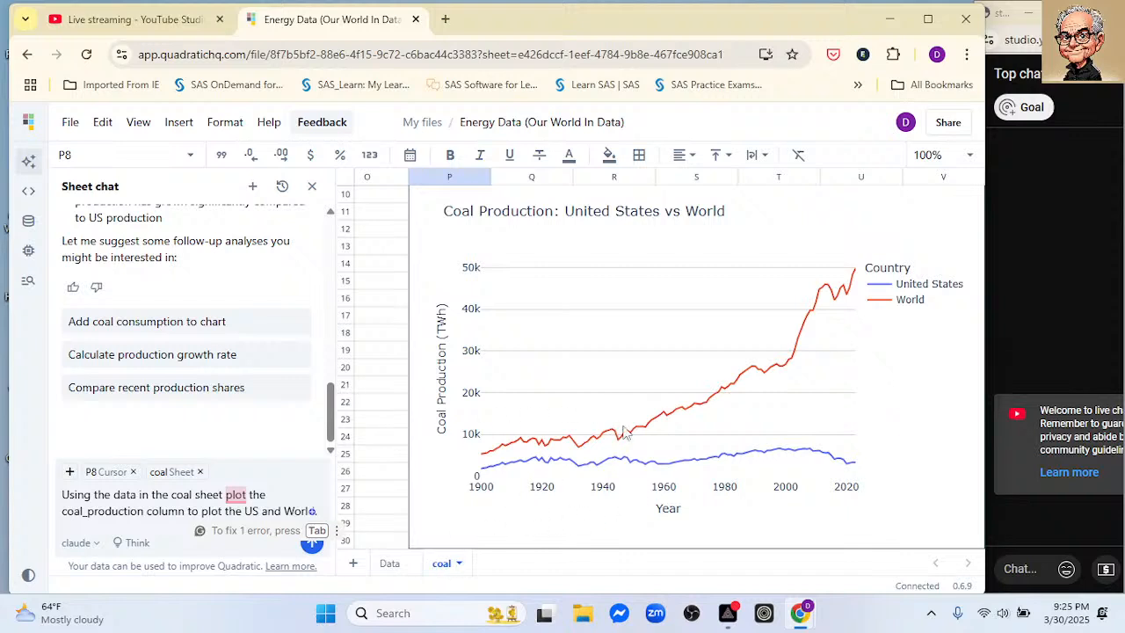
Examine the Coal Production: United States vs World chart and select the empty cell X8 beside it
scroll(663, 296, "right", 3)
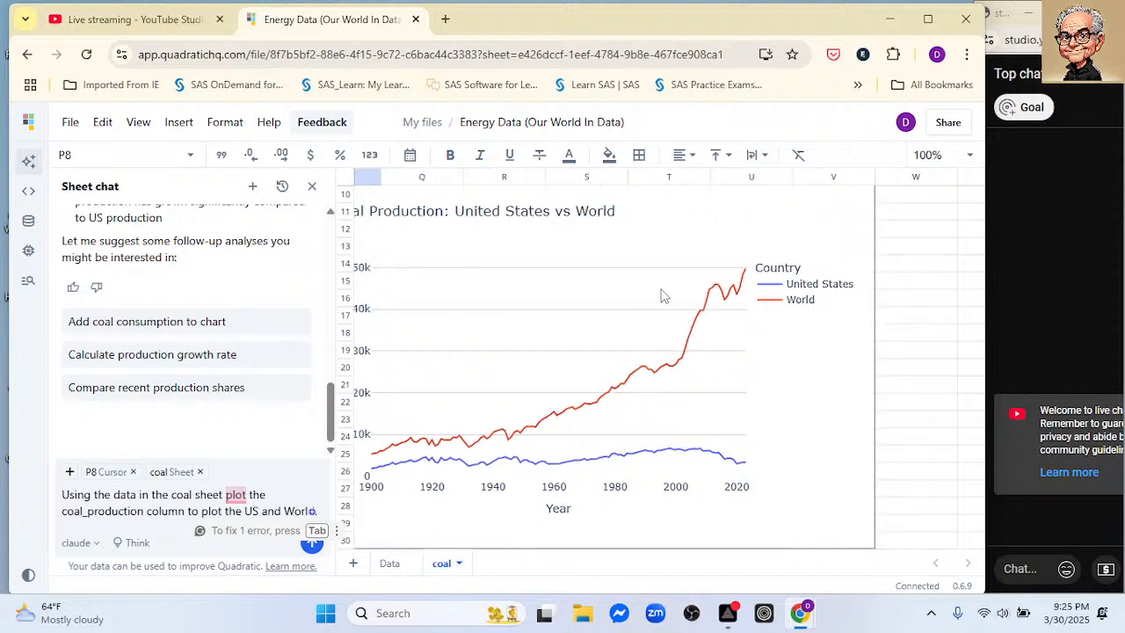
scroll(790, 299, "left", 2)
scroll(790, 297, "up", 3)
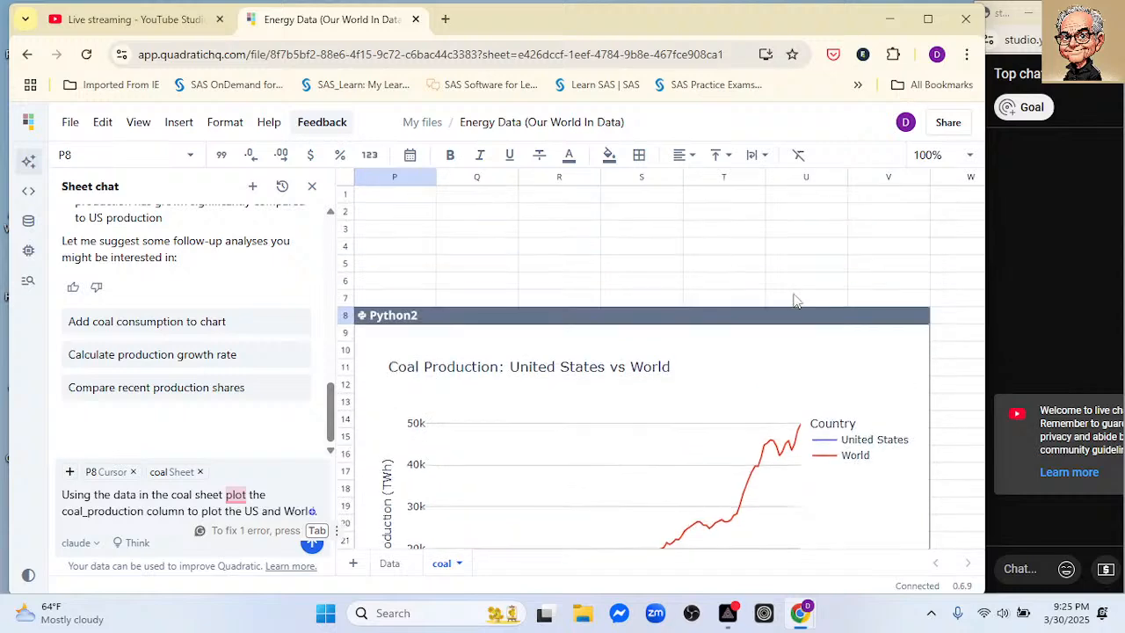
scroll(967, 384, "right", 2)
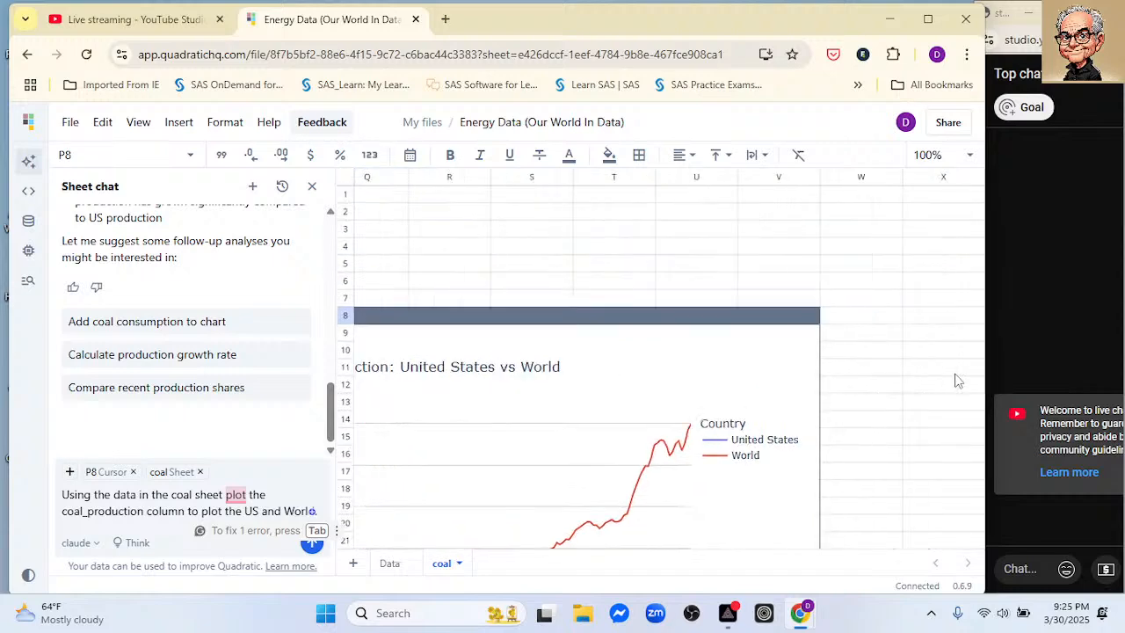
left_click(916, 322)
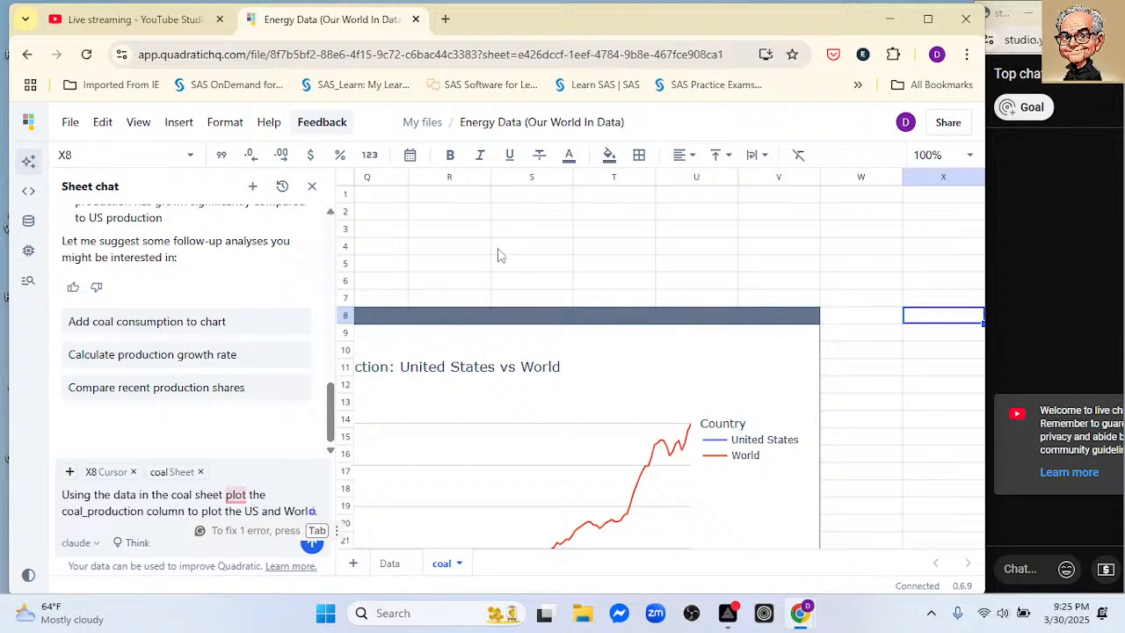
Select the coal_prod_per_capita column, change the column name in the chat prompt to coal_production_per_captia, and send it
scroll(498, 254, "left", 7)
scroll(492, 254, "left", 1)
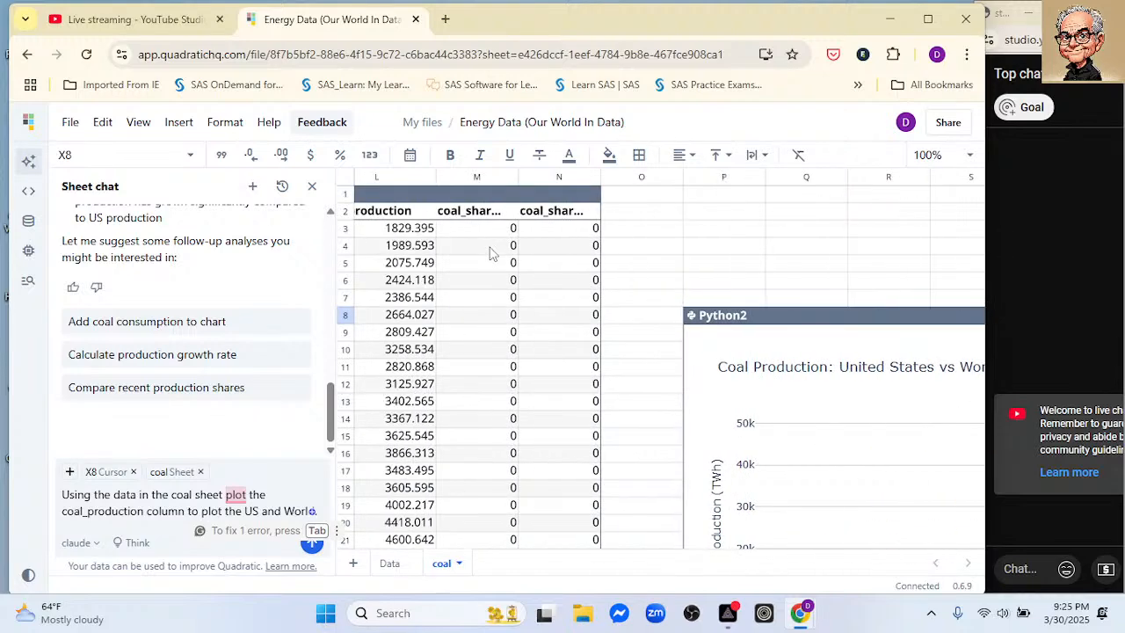
scroll(485, 260, "left", 1)
scroll(486, 260, "left", 1)
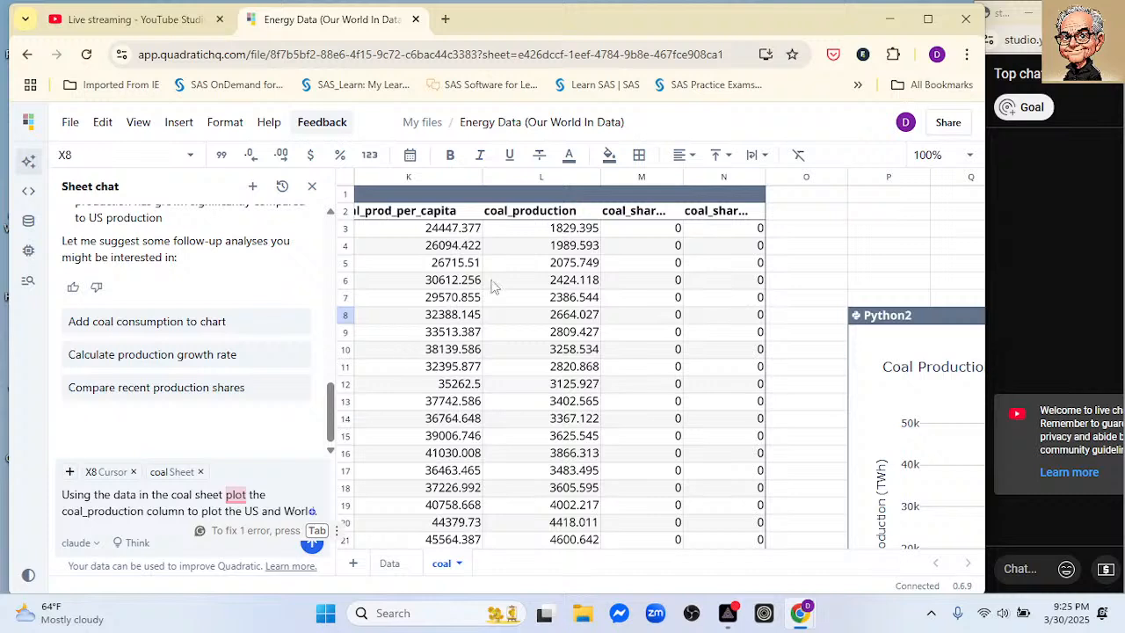
left_click(448, 215)
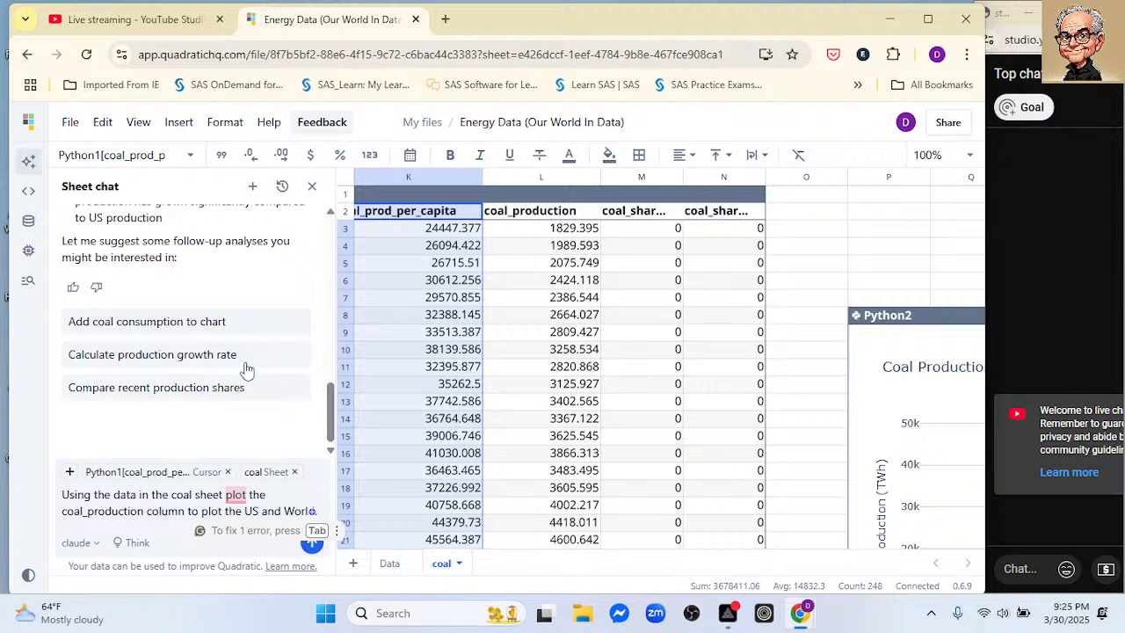
left_click(178, 522)
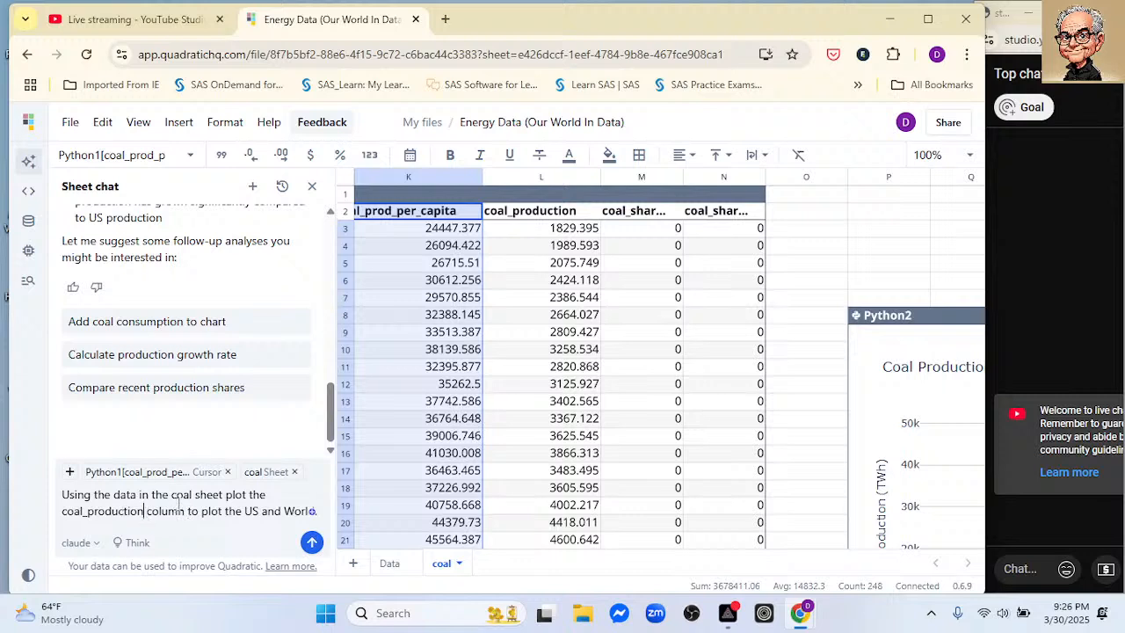
type("_per_ca")
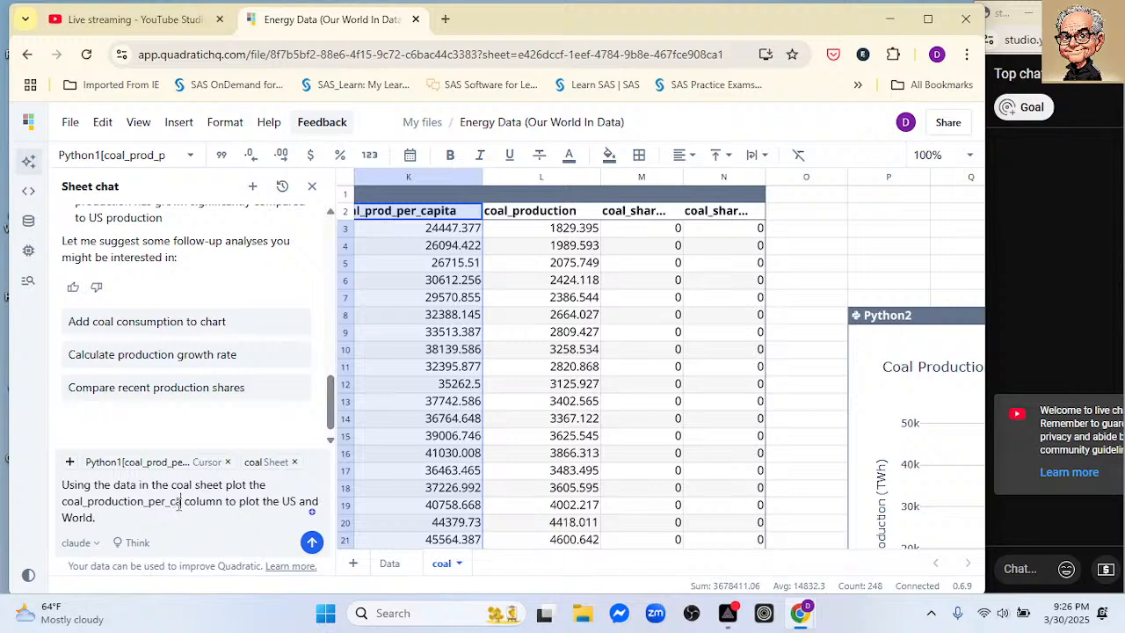
type("ptia")
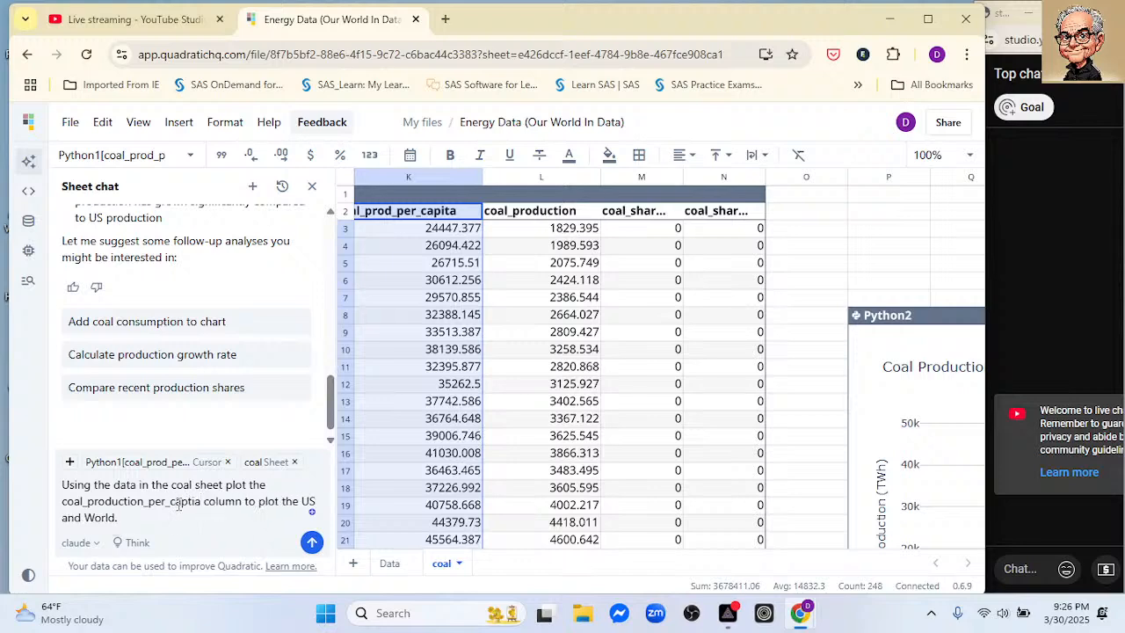
left_click(311, 542)
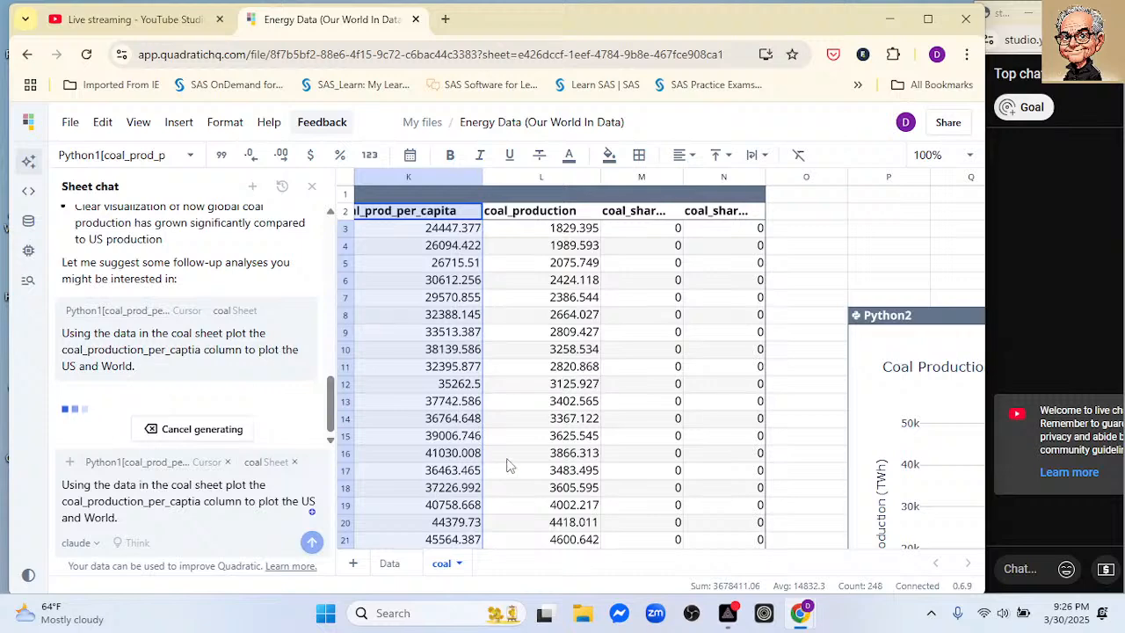
Move the Coal Production: United States vs World chart up to cells P2:V24
scroll(867, 420, "right", 4)
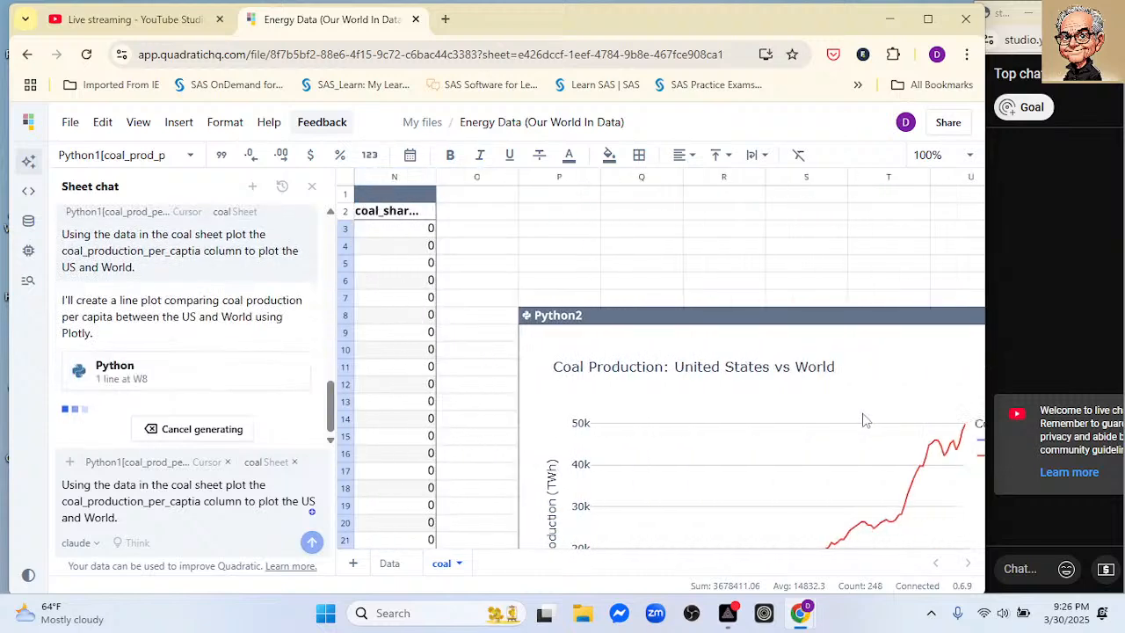
left_click_drag(703, 318, 699, 220)
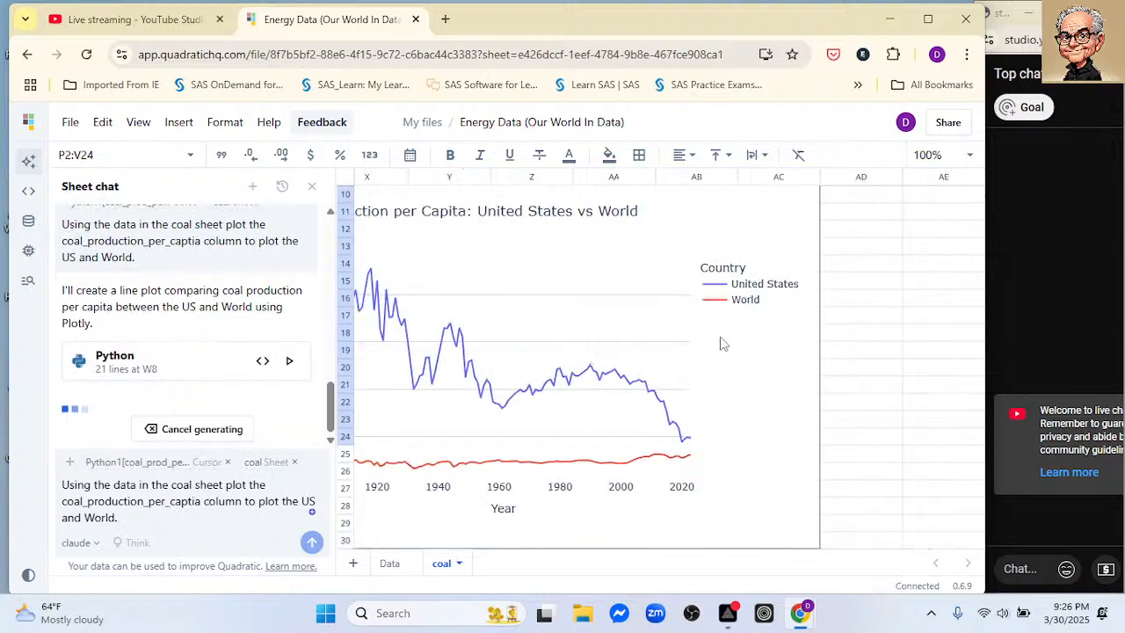
Select the empty cell AE10 beside the per capita chart, resend the coal_production_per_captia prompt, and review the chat reply
left_click(889, 195)
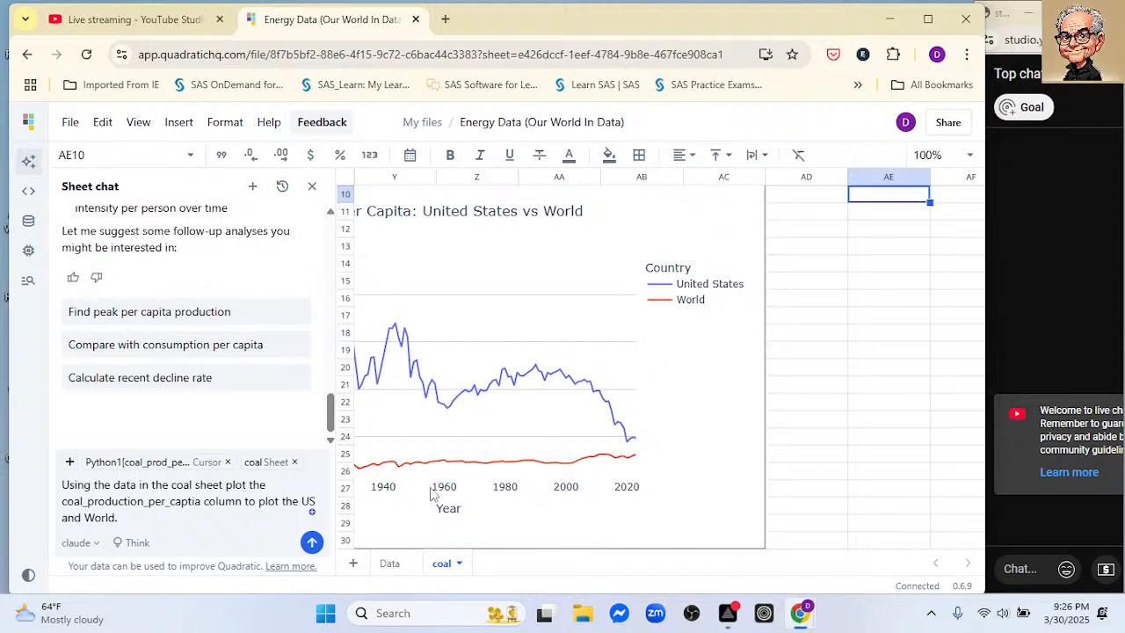
left_click(312, 542)
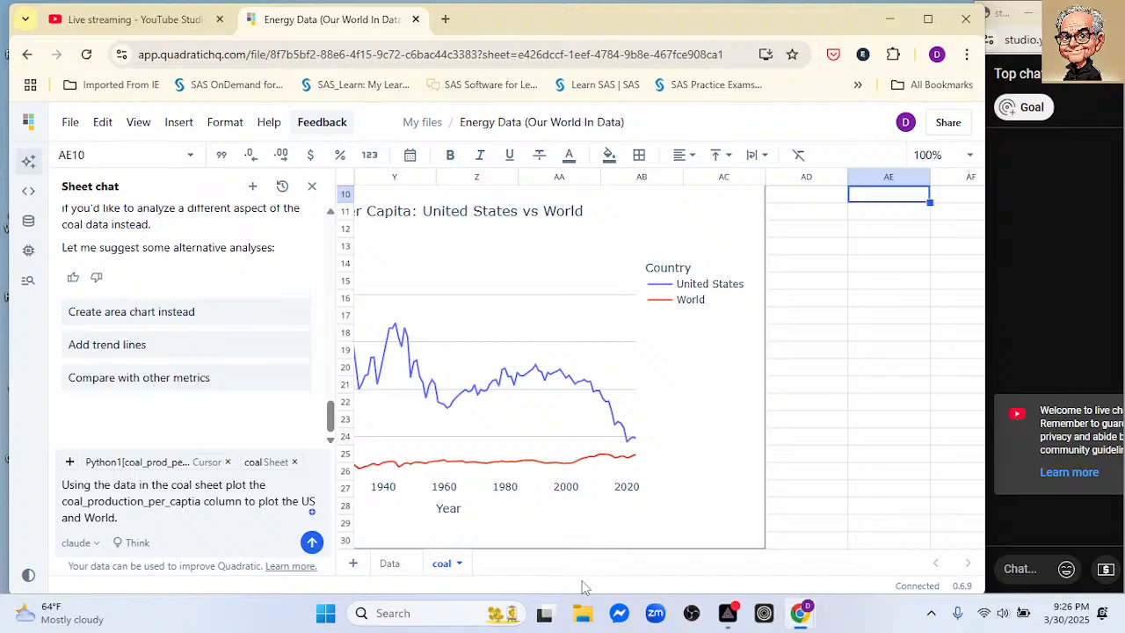
scroll(925, 358, "up", 2)
scroll(924, 355, "up", 1)
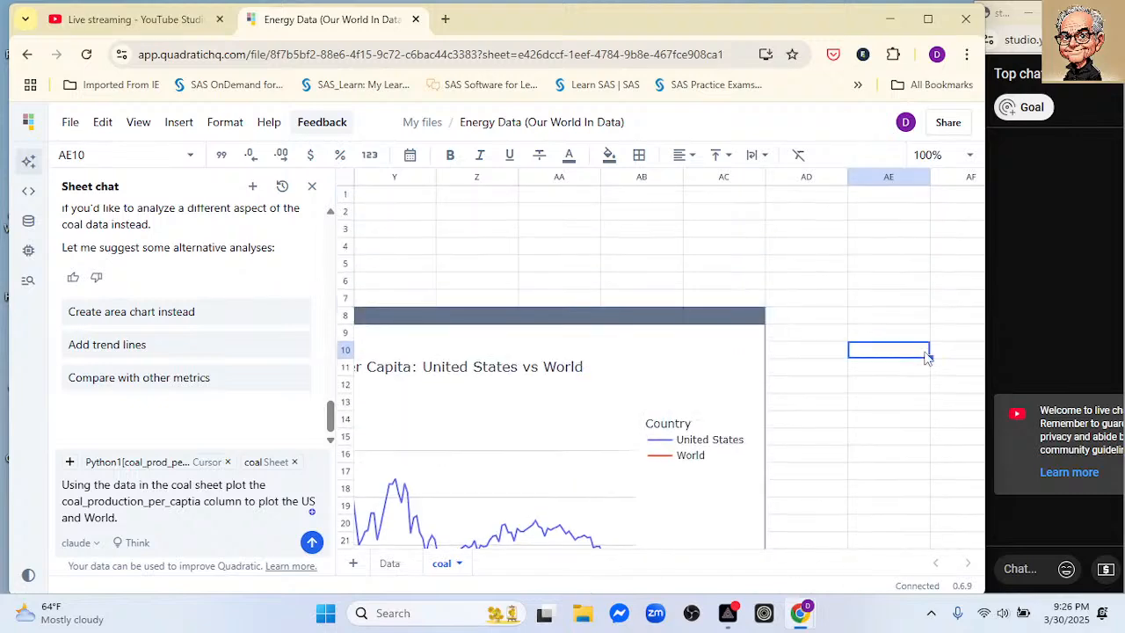
scroll(918, 369, "down", 3)
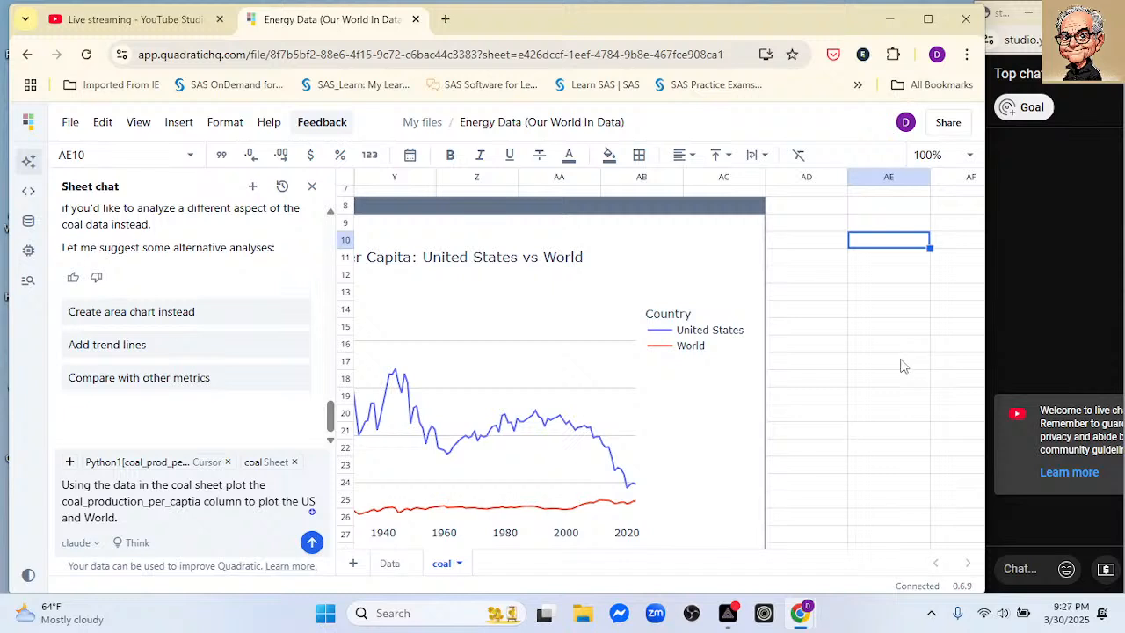
scroll(126, 217, "up", 1)
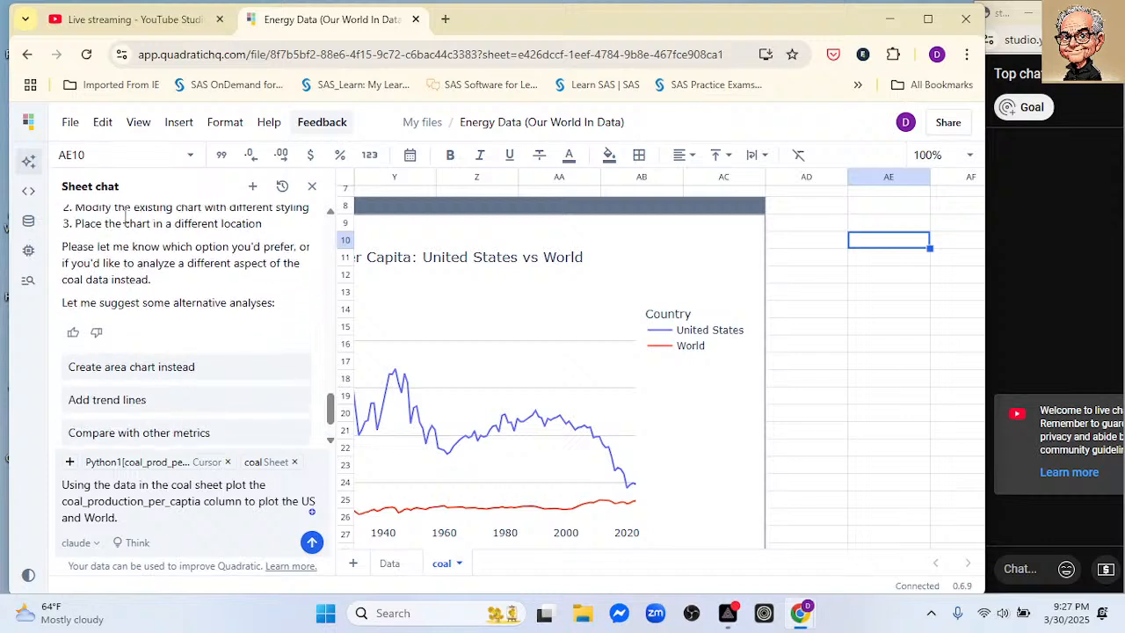
Review the chat reply, add "Create a new plot ." at the start of the coal_production_per_captia prompt, and send it
scroll(212, 240, "up", 1)
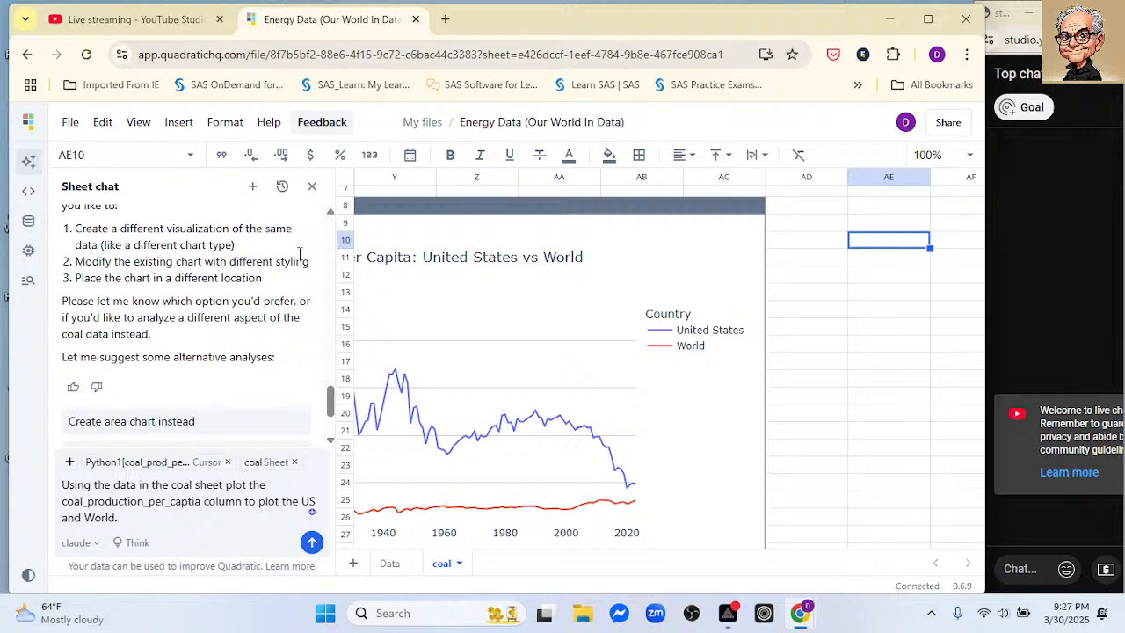
scroll(300, 258, "up", 1)
scroll(301, 263, "down", 2)
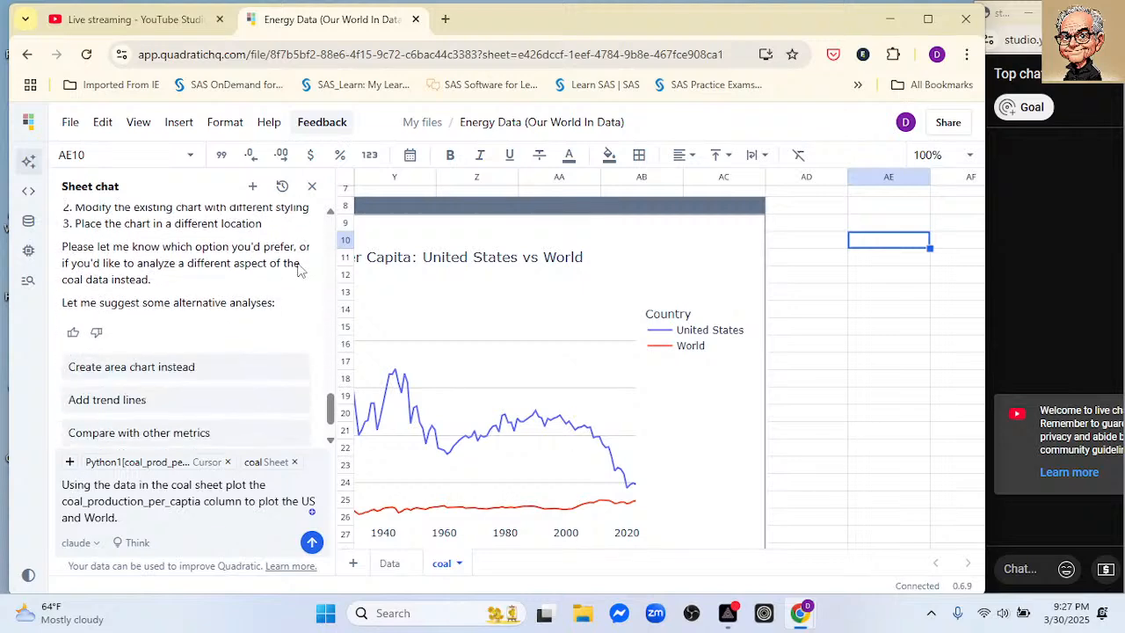
left_click(64, 485)
type("X")
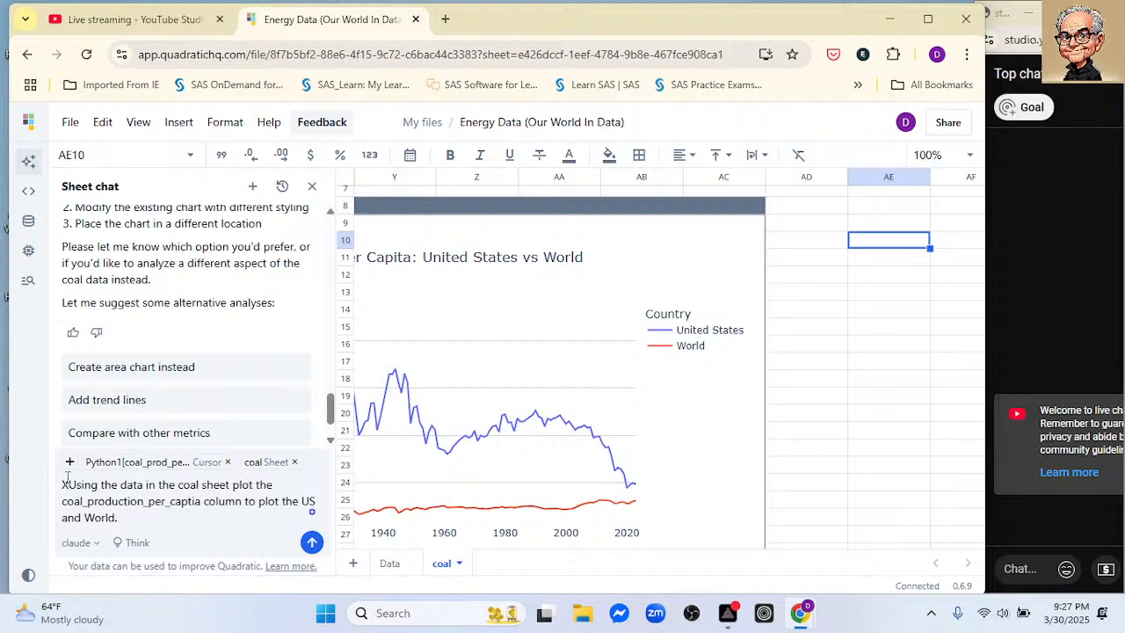
key("BackSpace")
type("Create a")
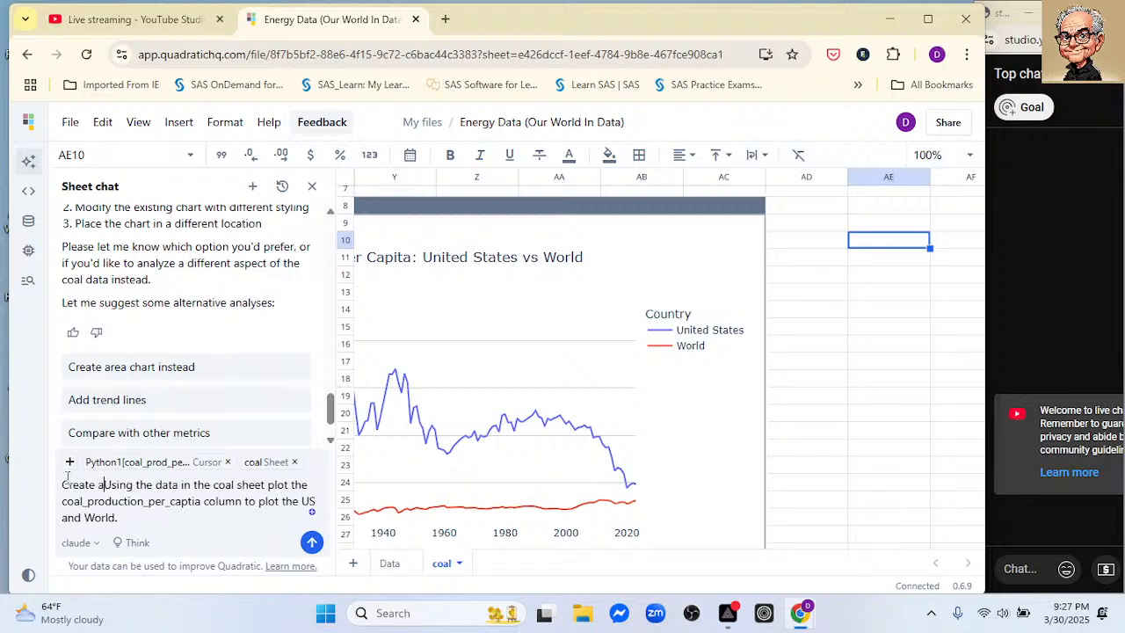
type(" new plot")
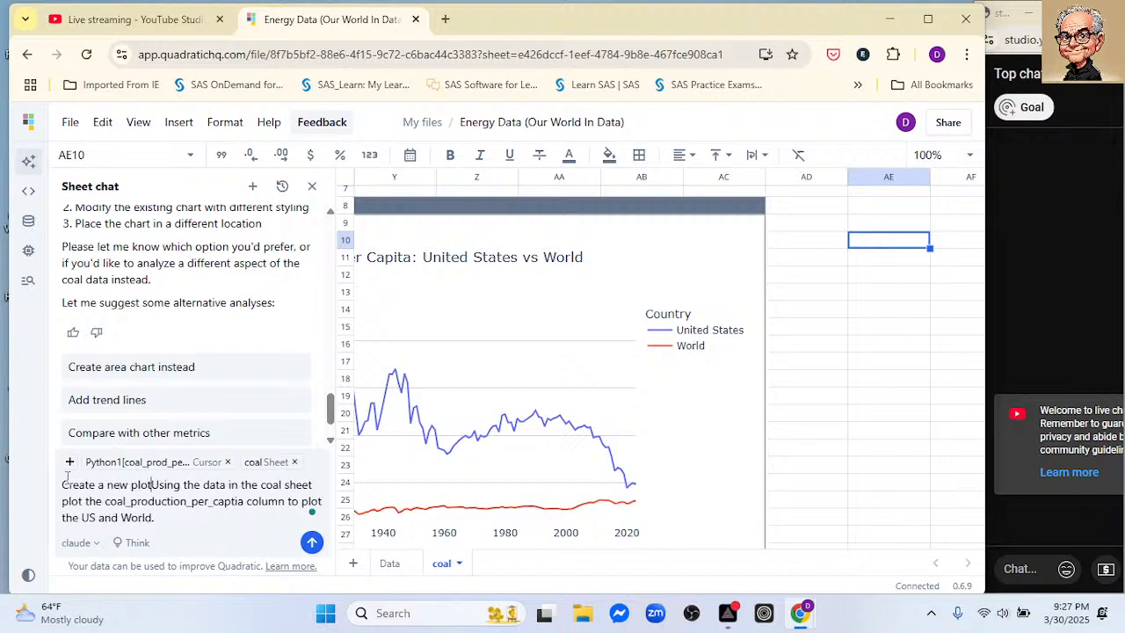
type(" .")
key("Return")
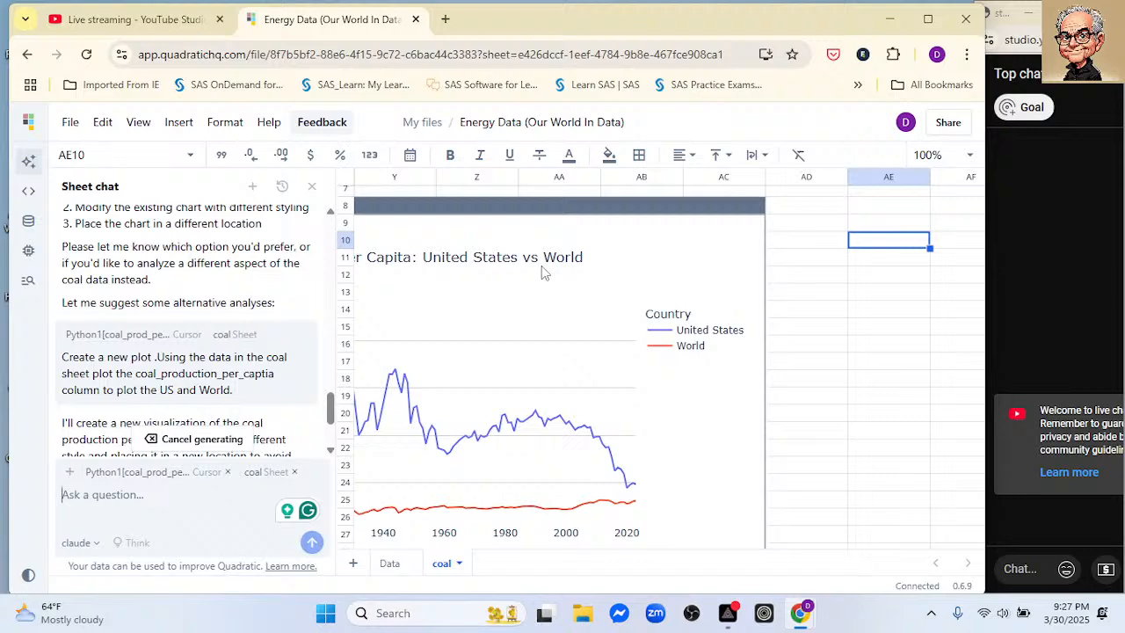
Examine the new Coal Production per Capita Trends chart in the coal sheet and the chat reply describing it
scroll(482, 330, "up", 2)
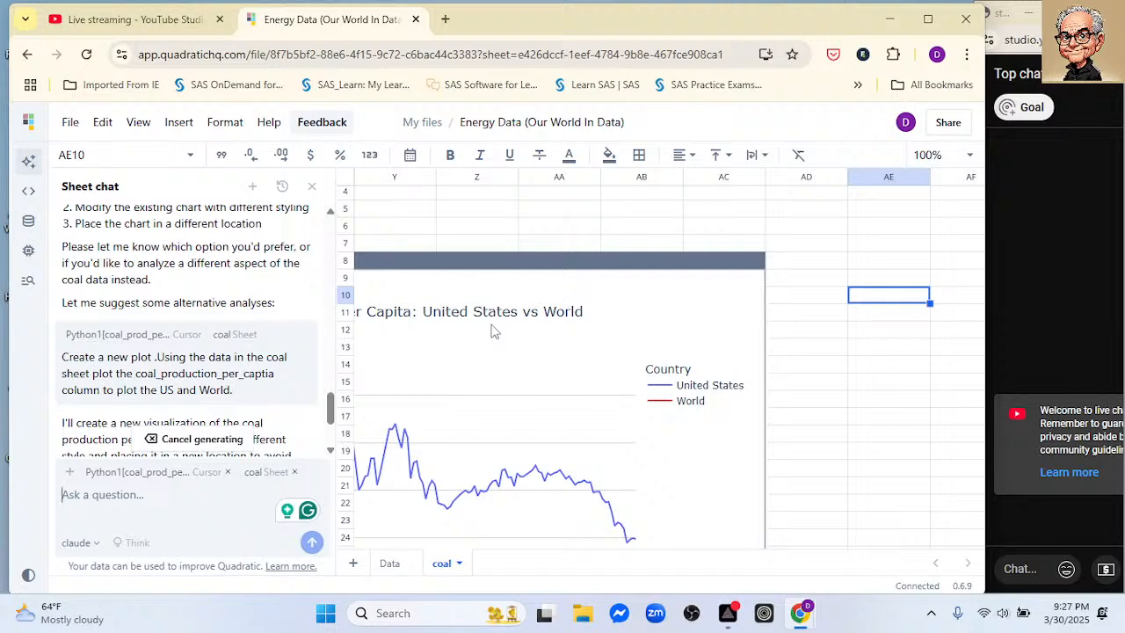
scroll(494, 331, "up", 3)
scroll(494, 331, "right", 8)
scroll(494, 332, "down", 5)
scroll(494, 331, "down", 1)
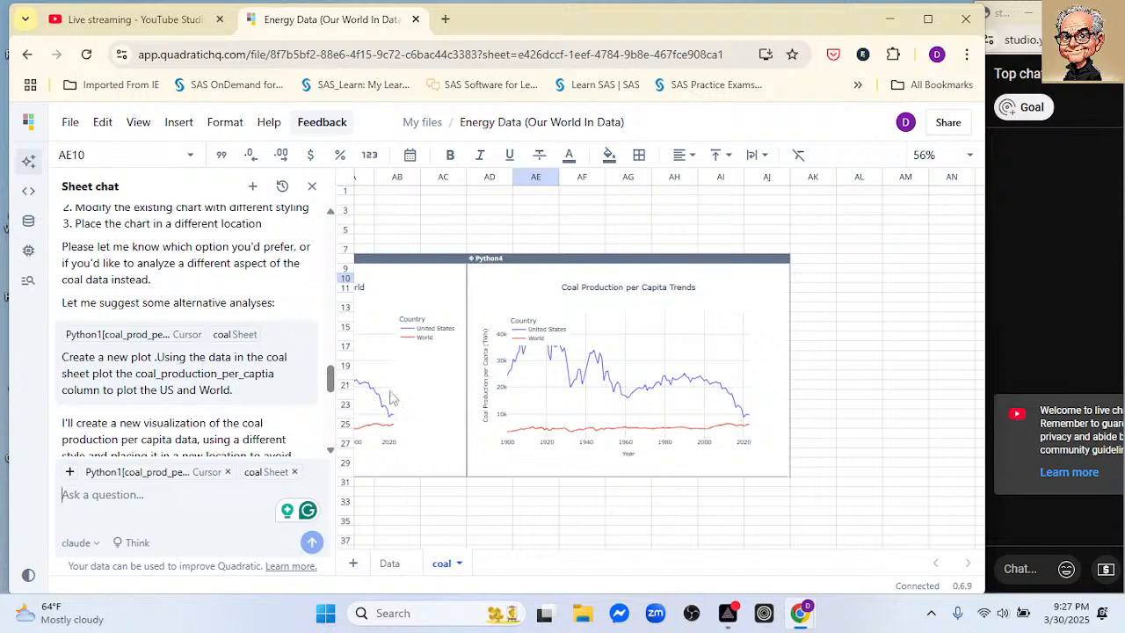
scroll(305, 333, "down", 5)
scroll(202, 309, "down", 1)
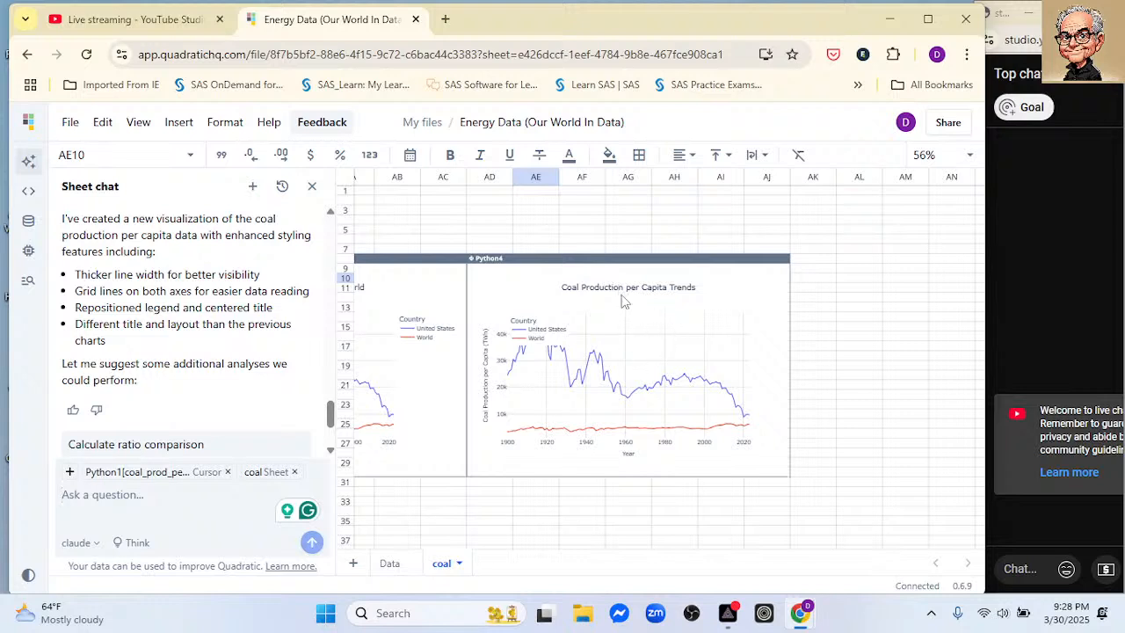
Move the Coal Production per Capita Trends chart to AB32:AH54, compare it with the earlier per capita chart, and delete it
left_click_drag(580, 260, 469, 497)
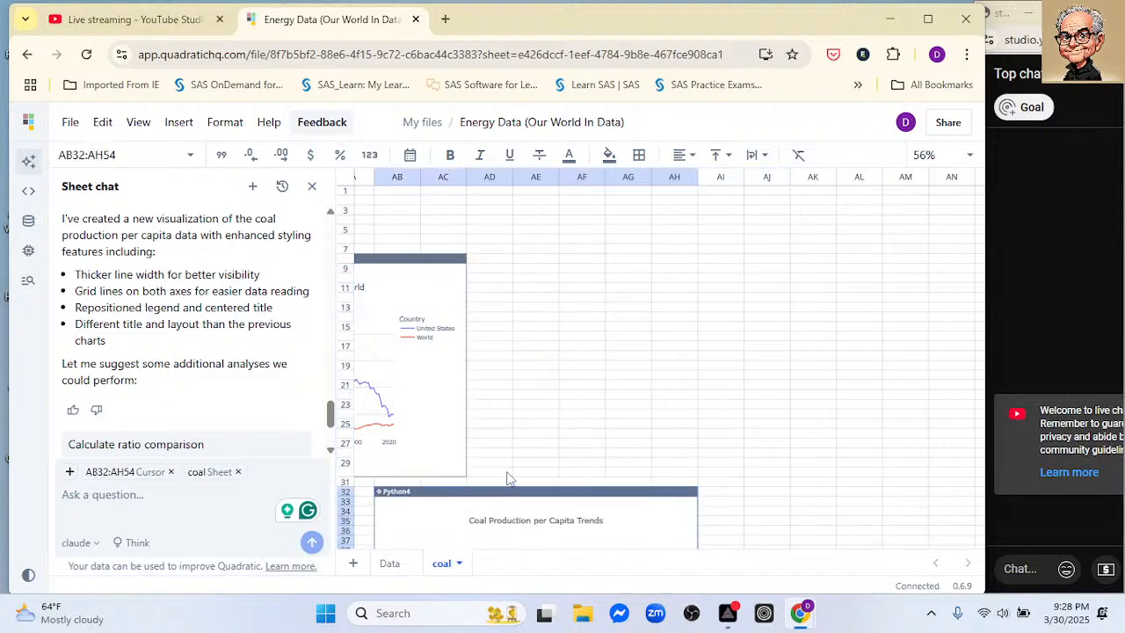
scroll(514, 384, "left", 5)
scroll(515, 384, "left", 1)
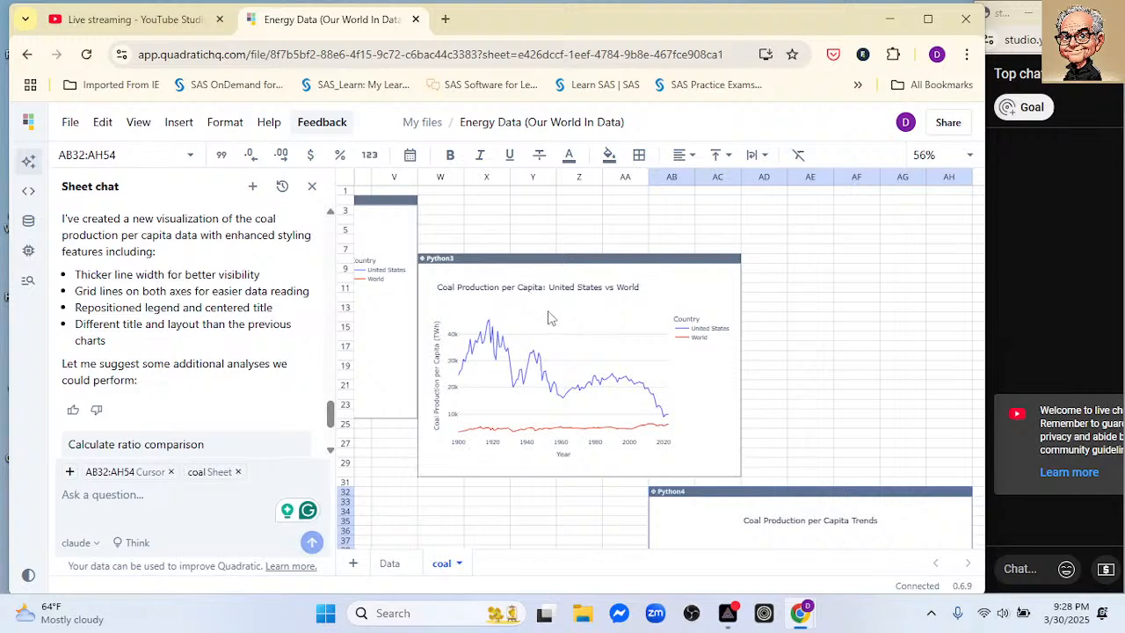
left_click(714, 508)
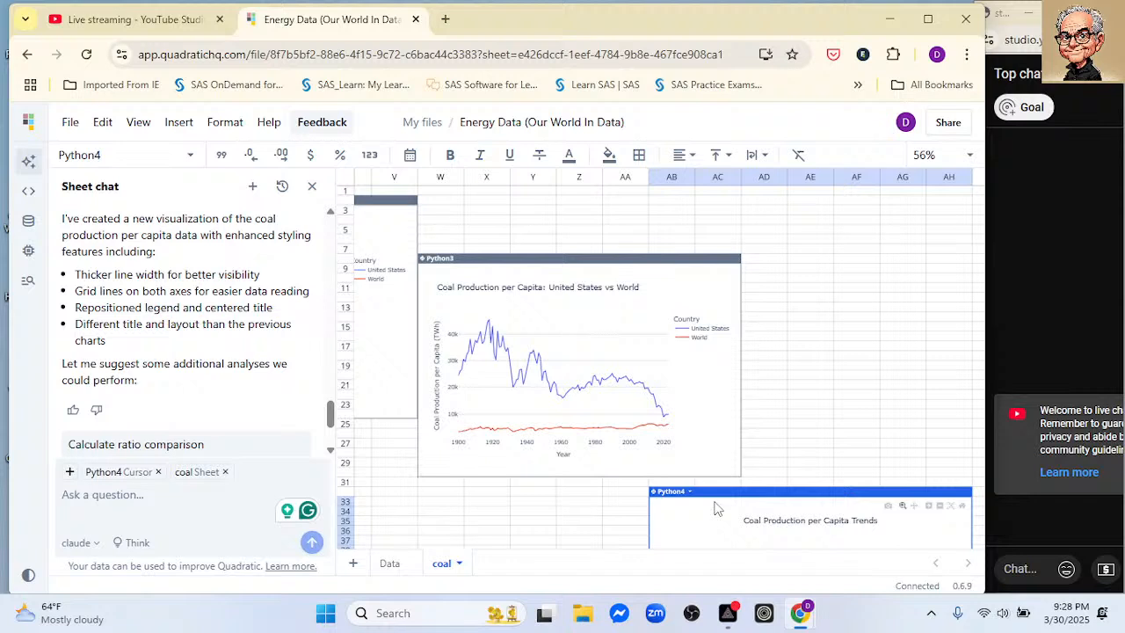
key("Delete")
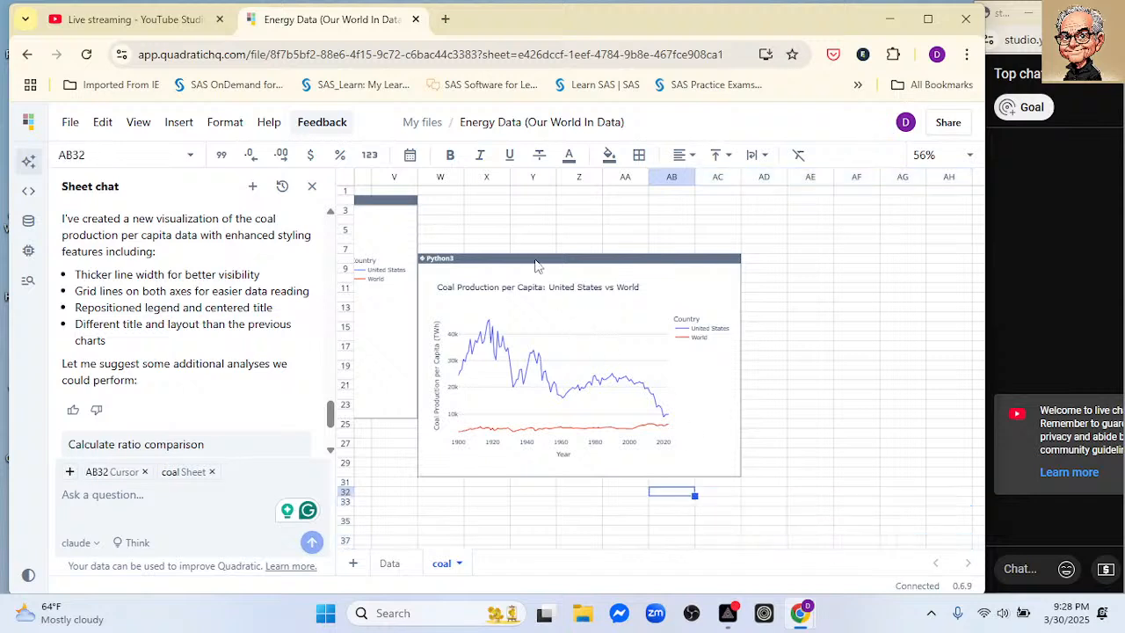
Move the Coal Production per Capita: United States vs World chart to start at cell P28, beneath the Coal Production chart
left_click(513, 410)
left_click_drag(558, 258, 513, 408)
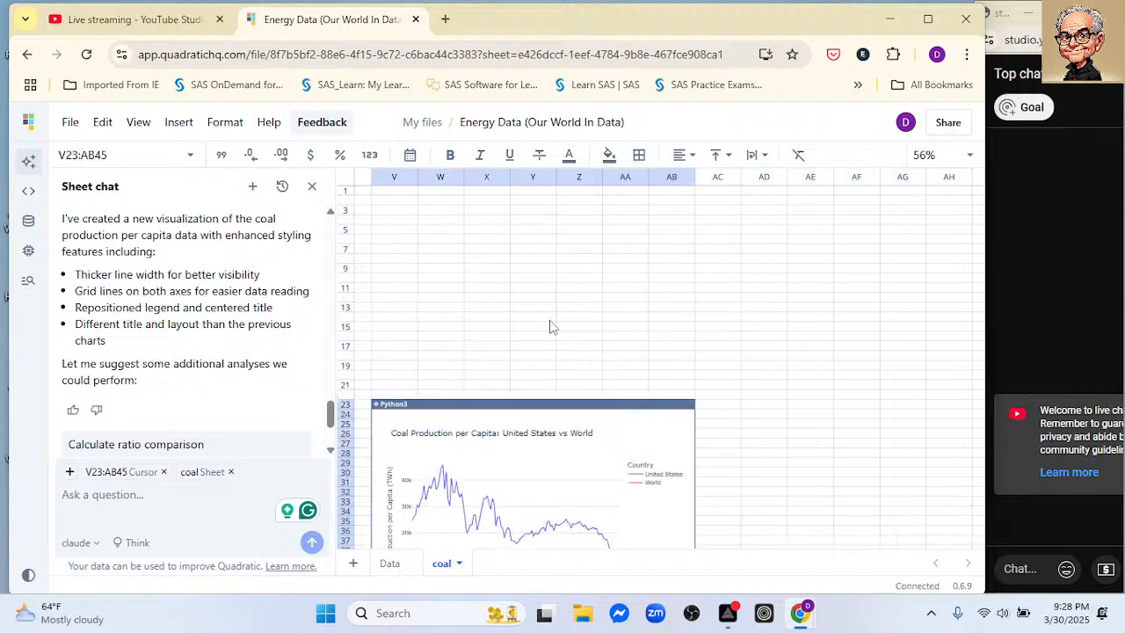
scroll(485, 337, "left", 1)
scroll(485, 337, "left", 5)
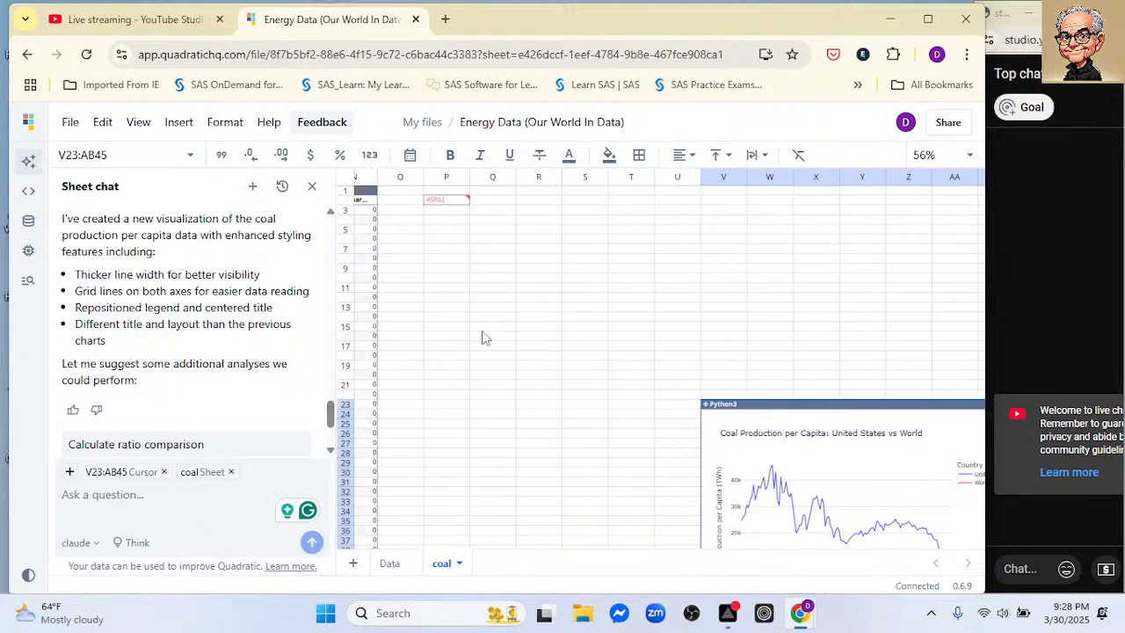
left_click_drag(709, 397, 502, 450)
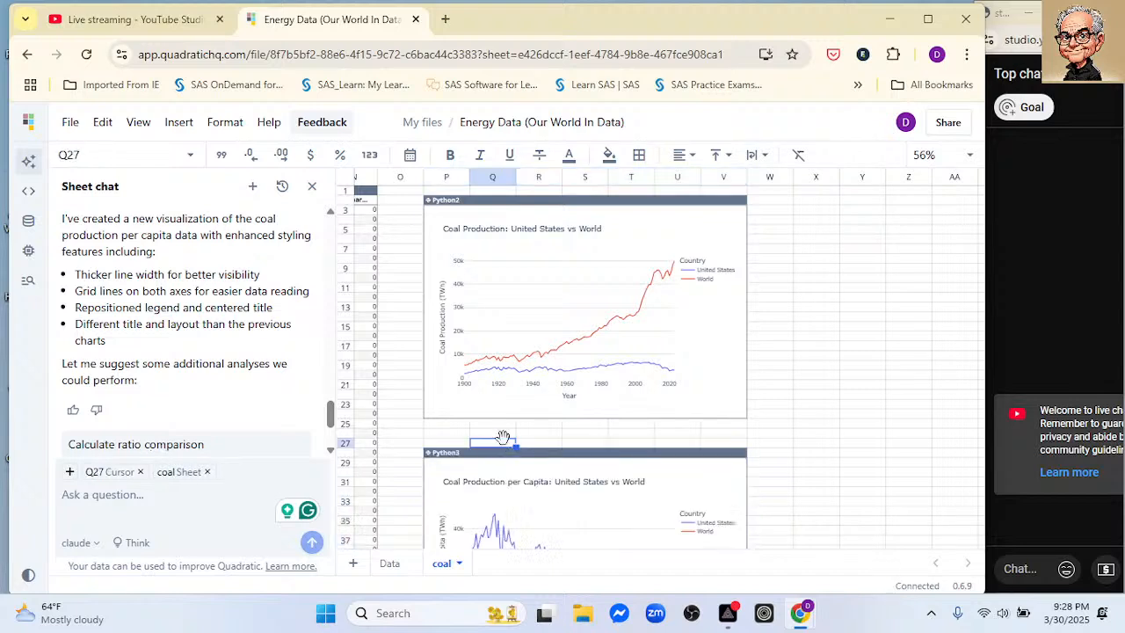
Select the empty cell W21 beside the charts and send the chat prompt "Create a new plot using the same data."
left_click(778, 386)
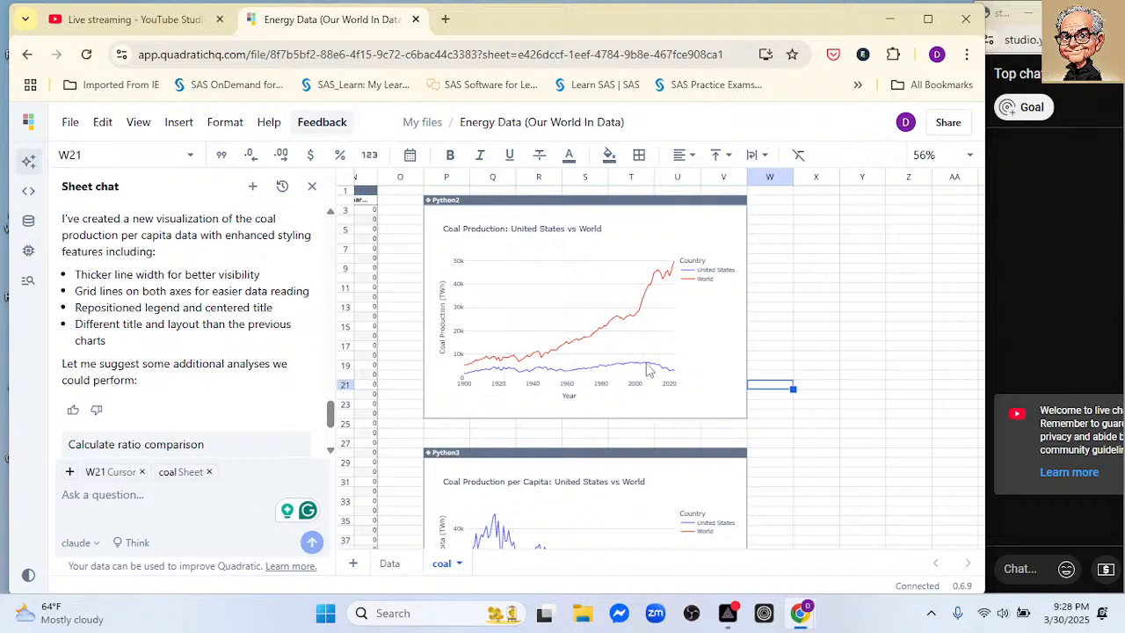
scroll(795, 302, "down", 5)
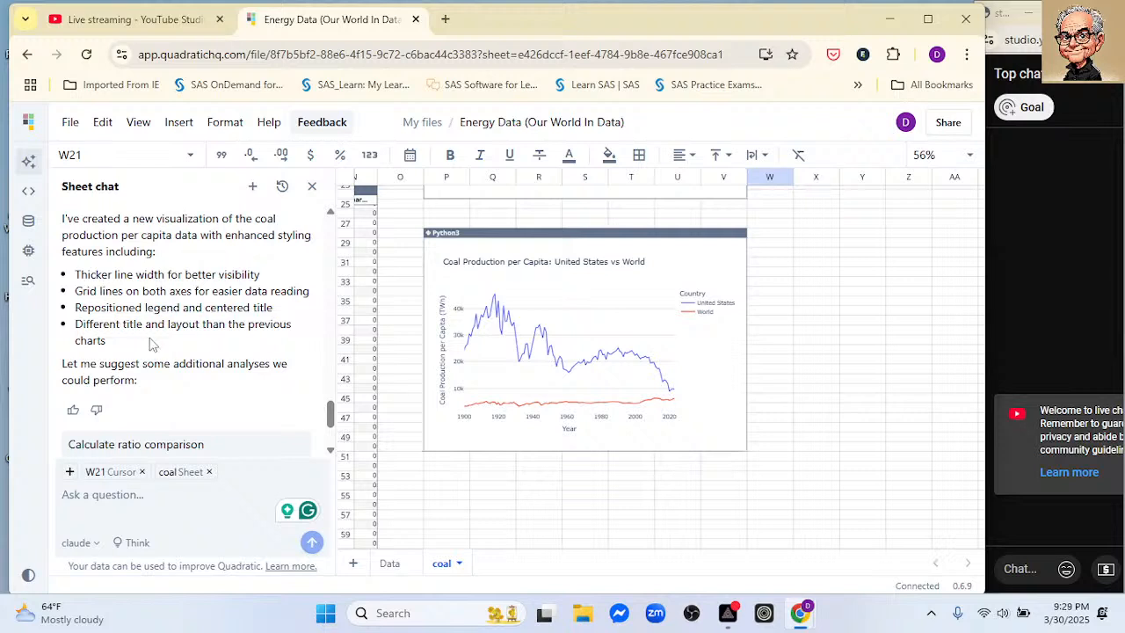
left_click(163, 501)
type("Creat")
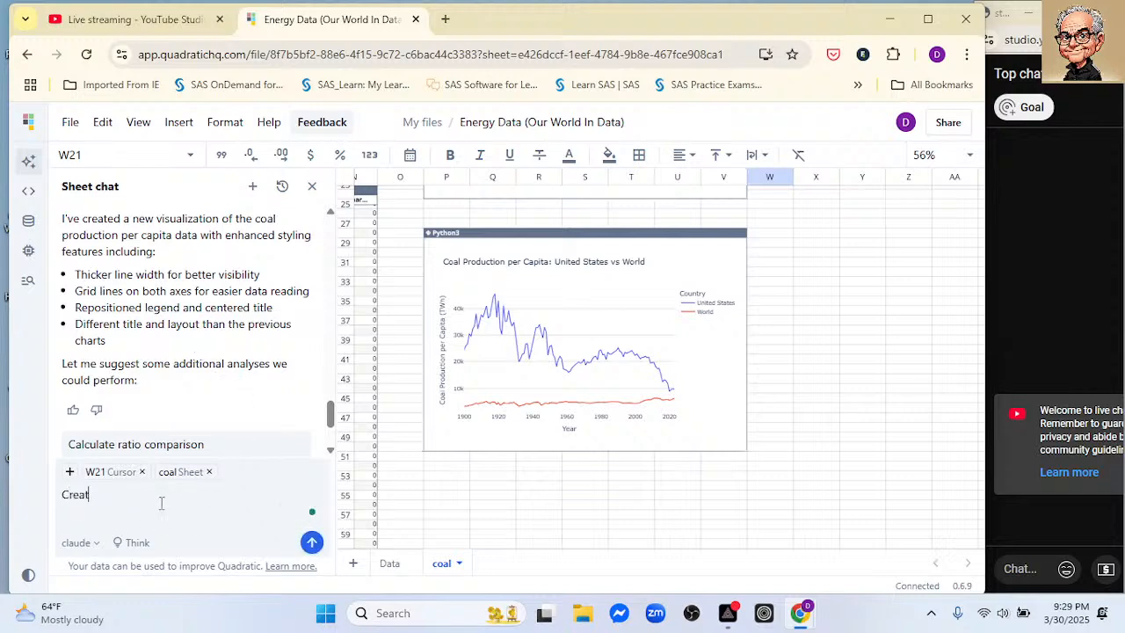
type("e a nedw")
type("w plot using the same ")
type("darta.")
type("ta")
type(".")
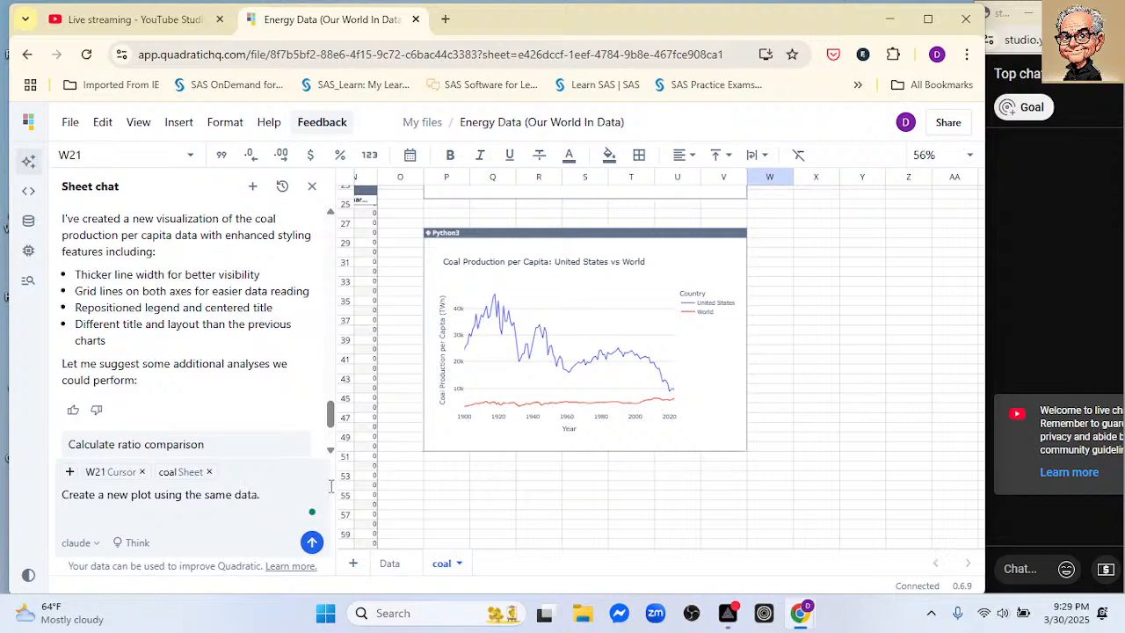
scroll(604, 303, "up", 3)
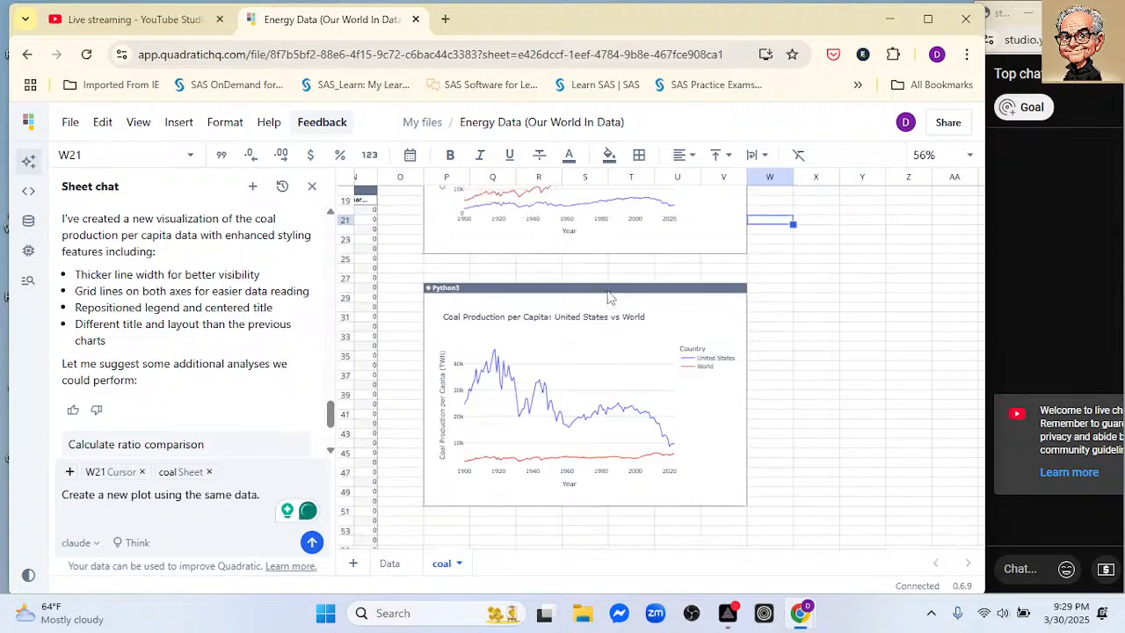
scroll(429, 427, "down", 1)
scroll(429, 427, "down", 1)
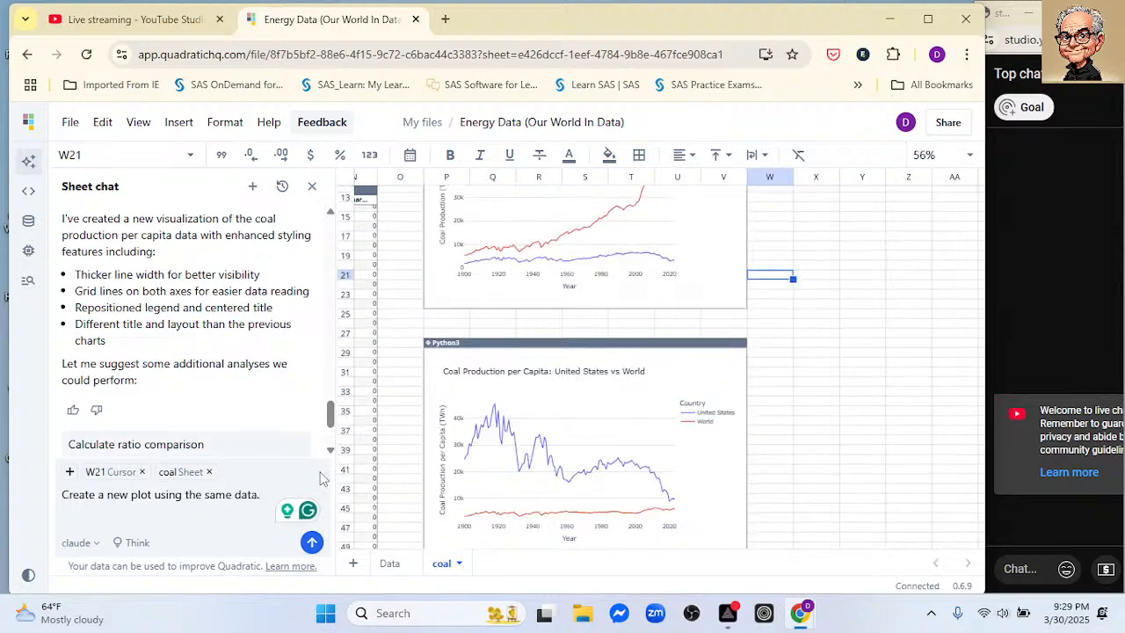
left_click(312, 542)
Move the new Coal Production per Capita: Area View chart to X2:AD24, beside the Coal Production: United States vs World chart
scroll(836, 284, "up", 2)
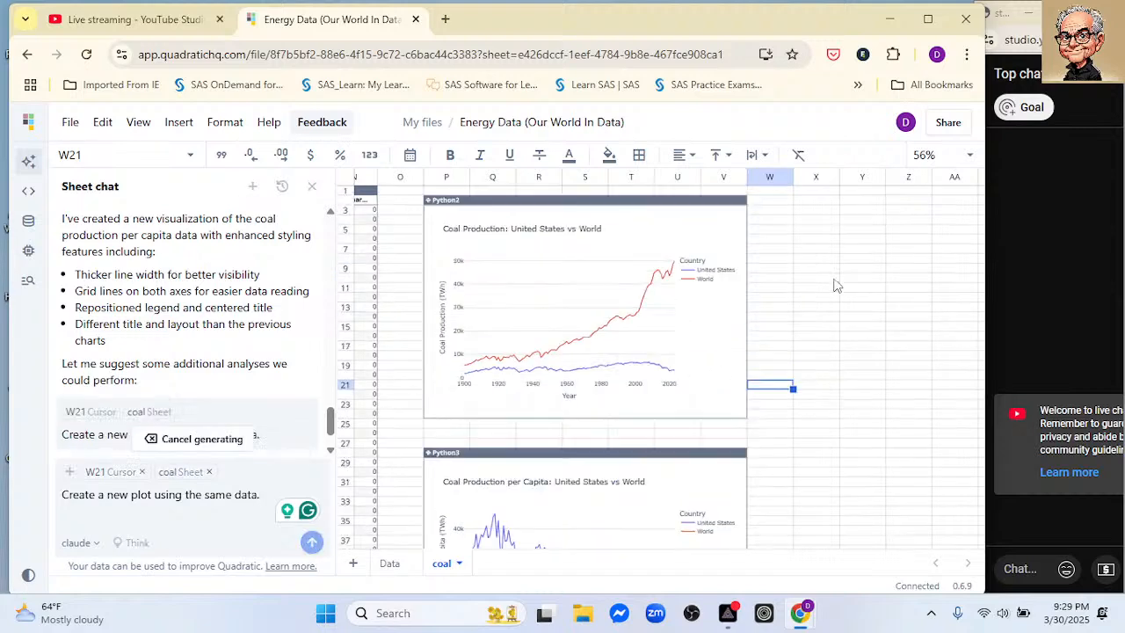
left_click(813, 209)
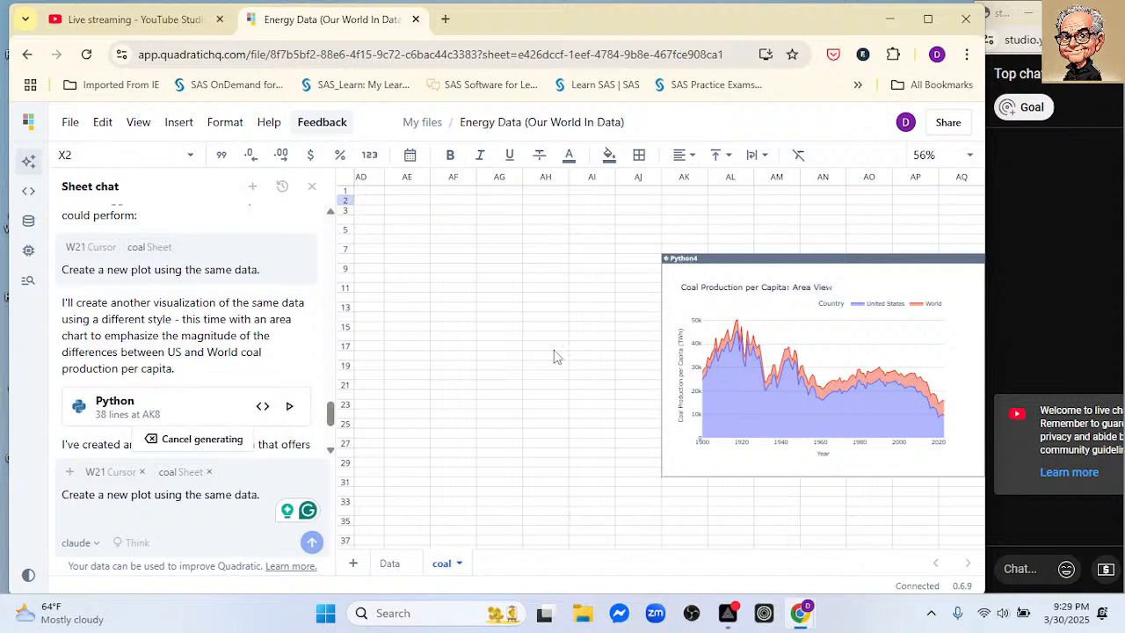
left_click_drag(668, 256, 420, 215)
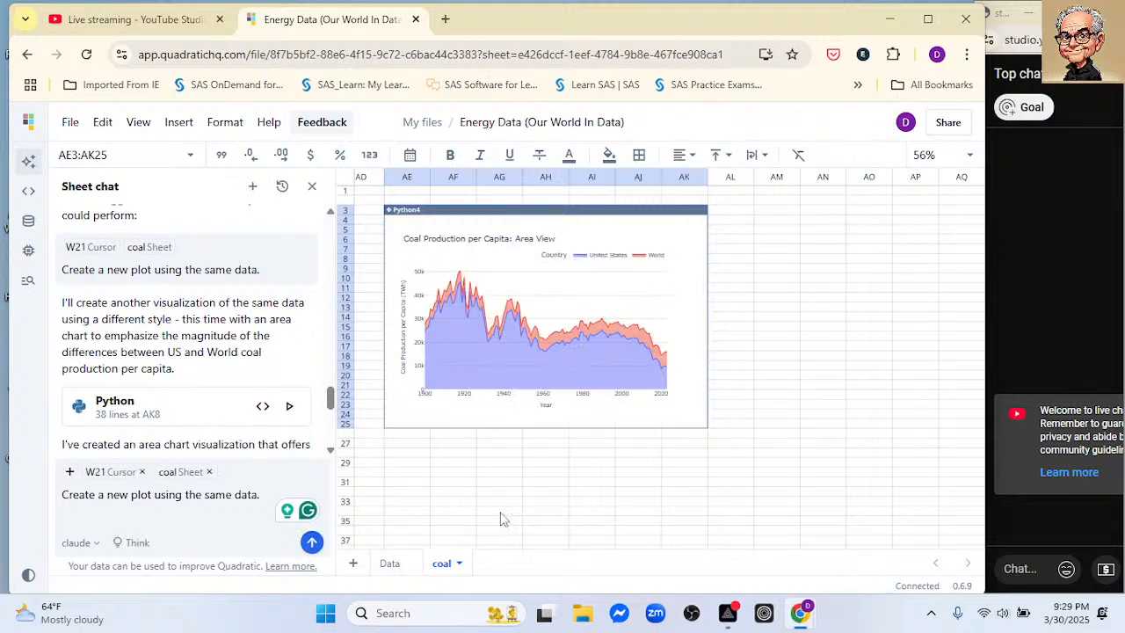
scroll(500, 519, "left", 5)
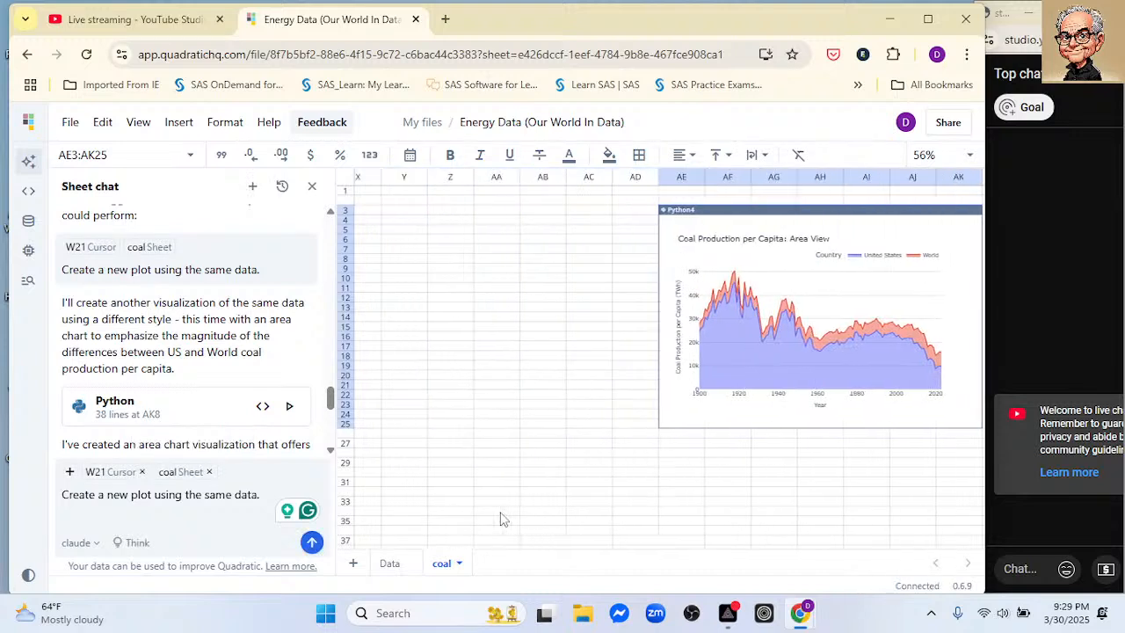
scroll(471, 376, "left", 1)
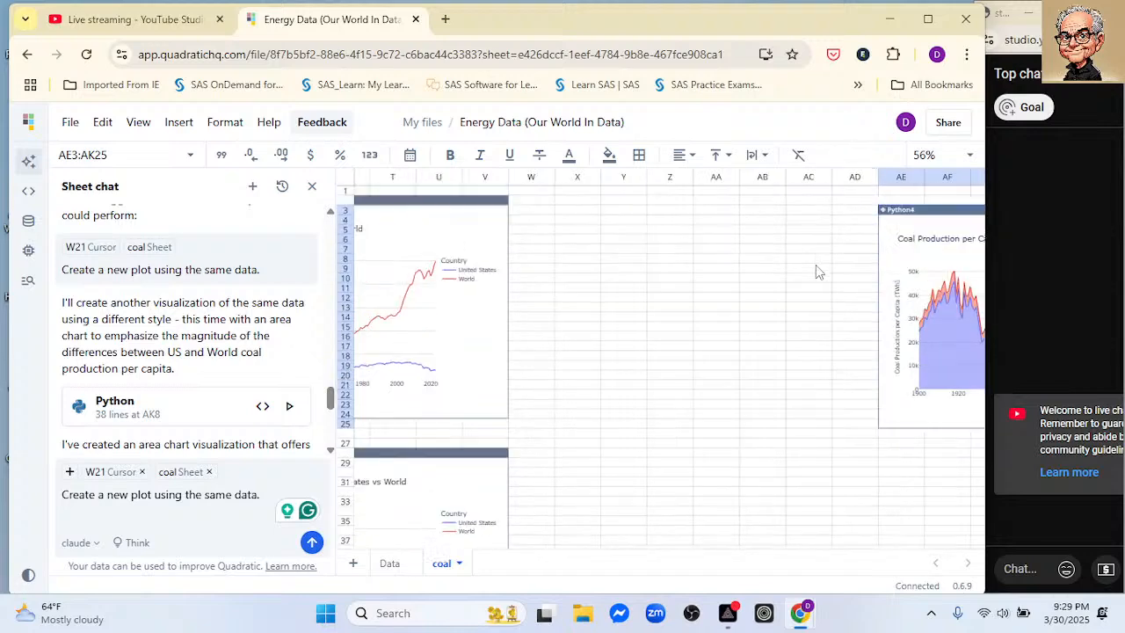
left_click_drag(908, 206, 587, 208)
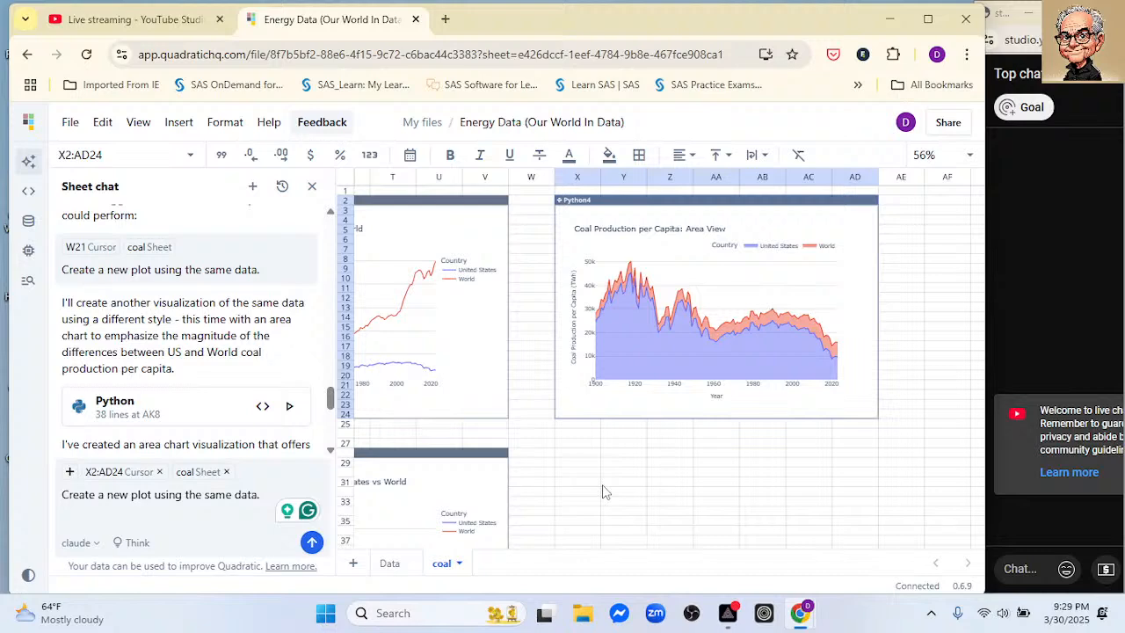
Compare the area chart with the coal production and per capita line charts in the coal sheet
scroll(601, 484, "down", 2)
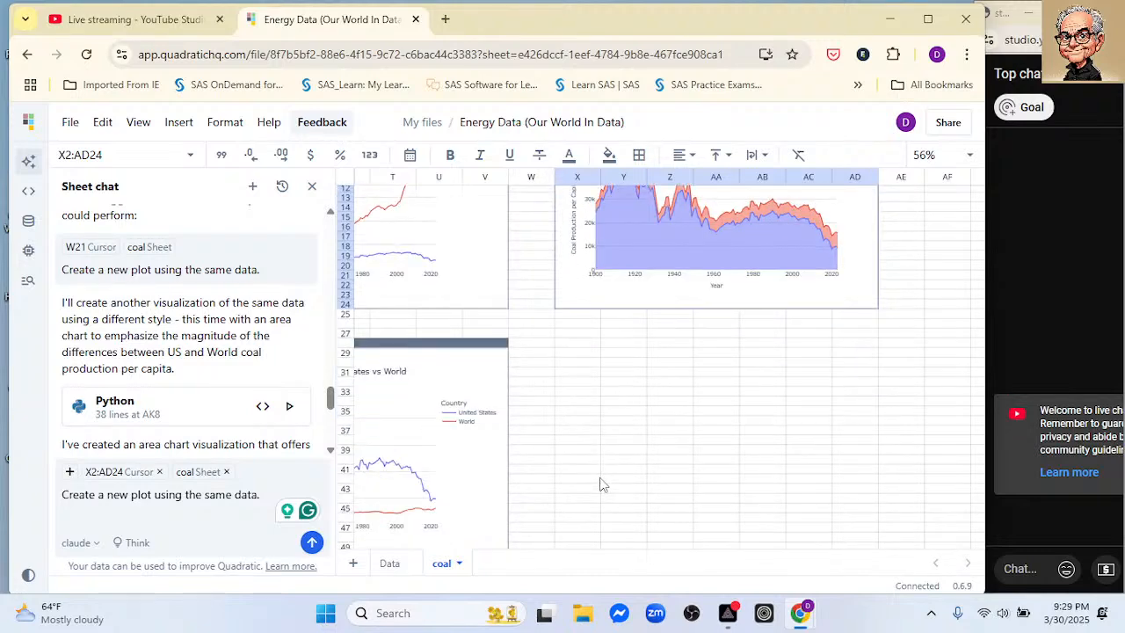
scroll(601, 442, "up", 2)
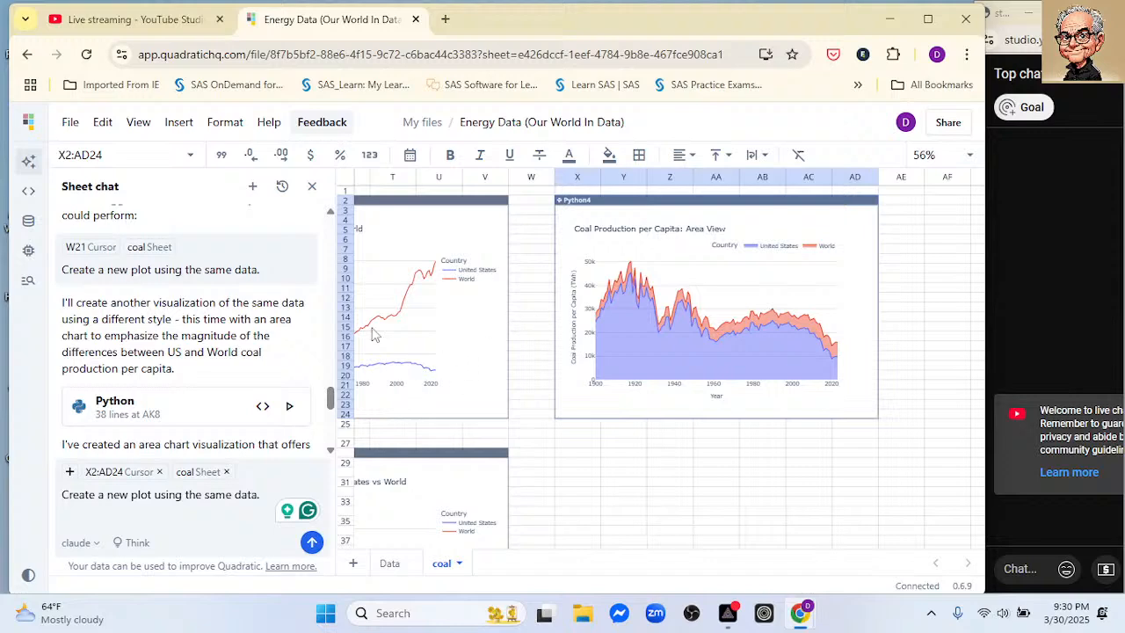
scroll(371, 332, "left", 3)
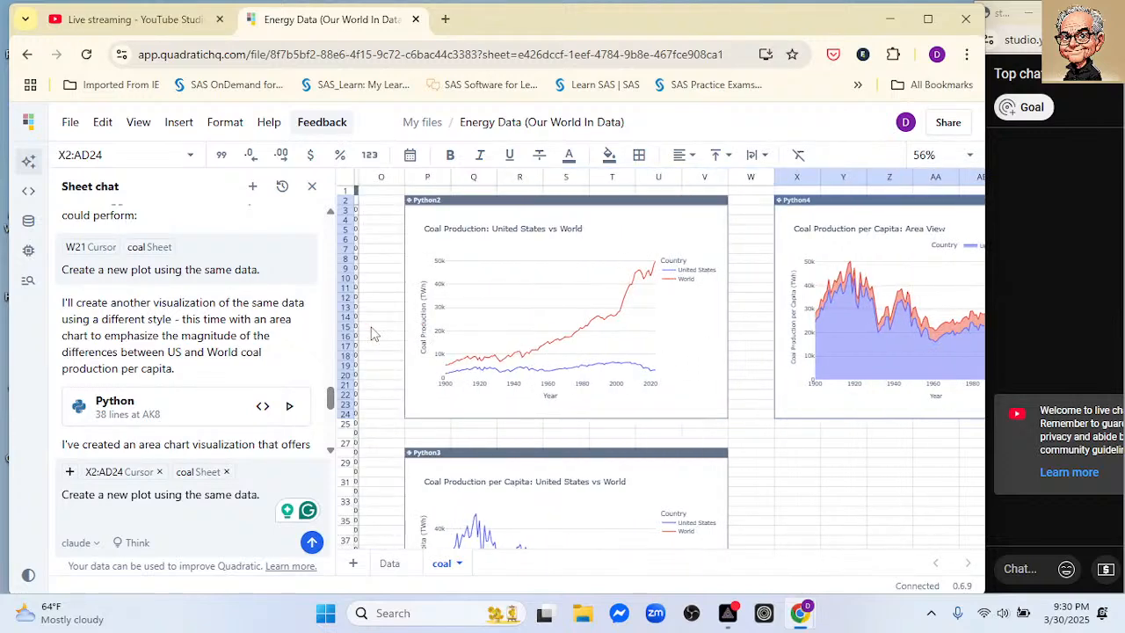
scroll(501, 475, "right", 2)
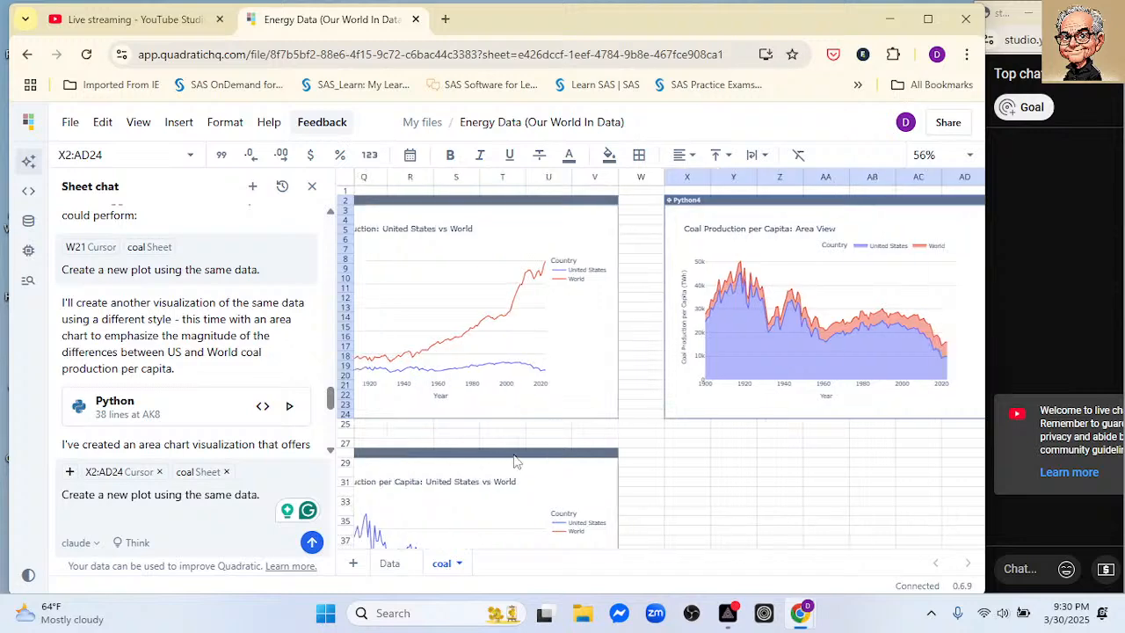
scroll(683, 433, "down", 3)
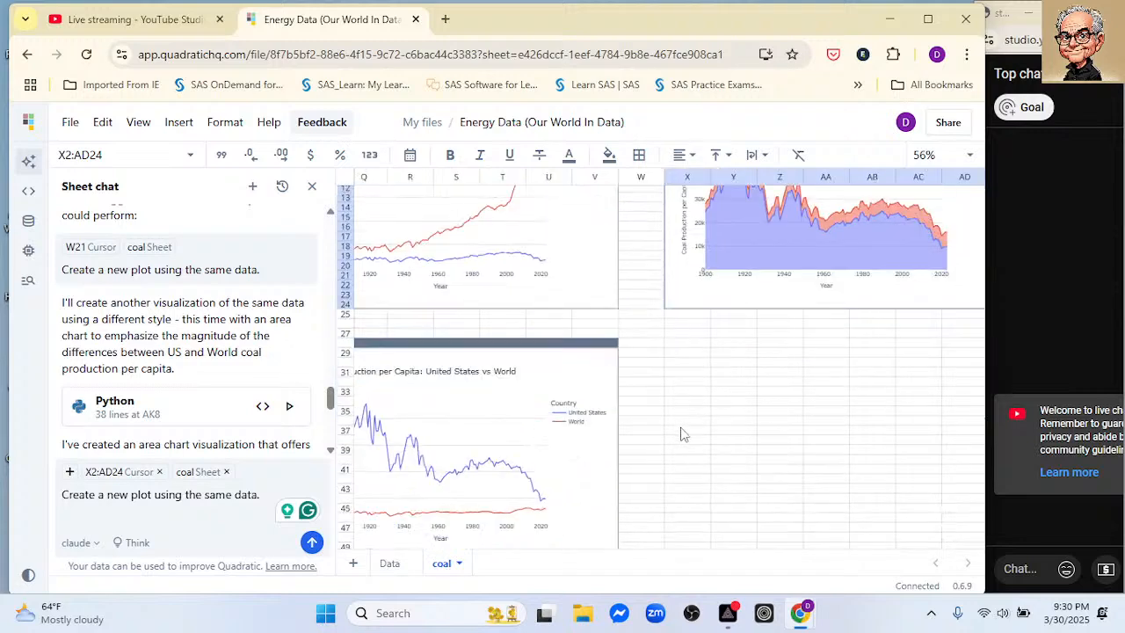
scroll(683, 433, "up", 3)
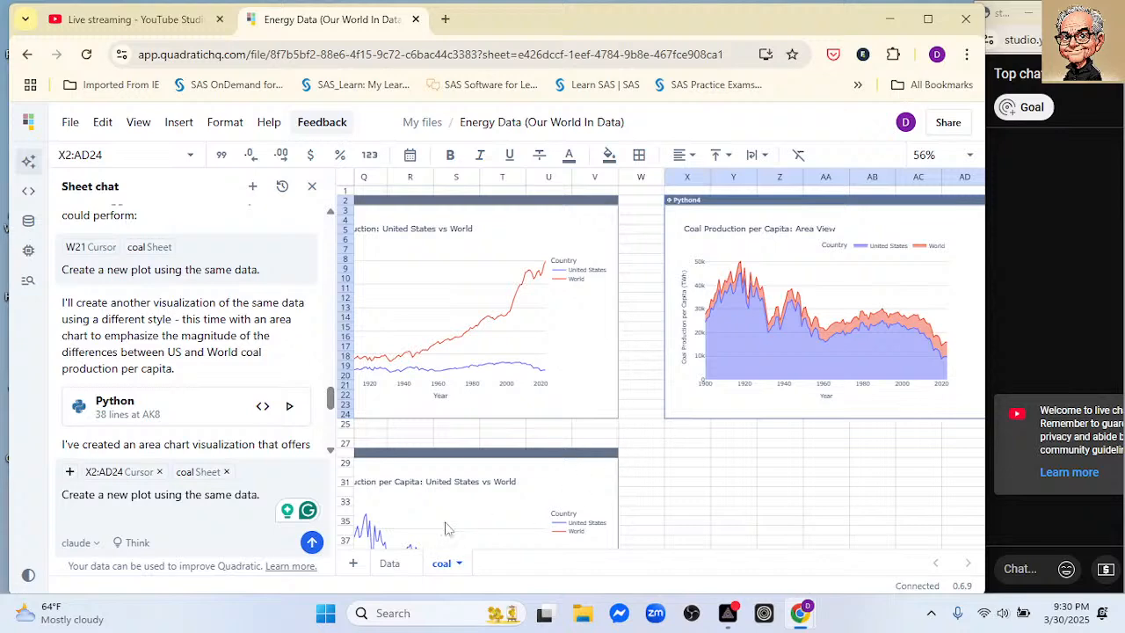
scroll(448, 511, "down", 2)
scroll(449, 511, "down", 2)
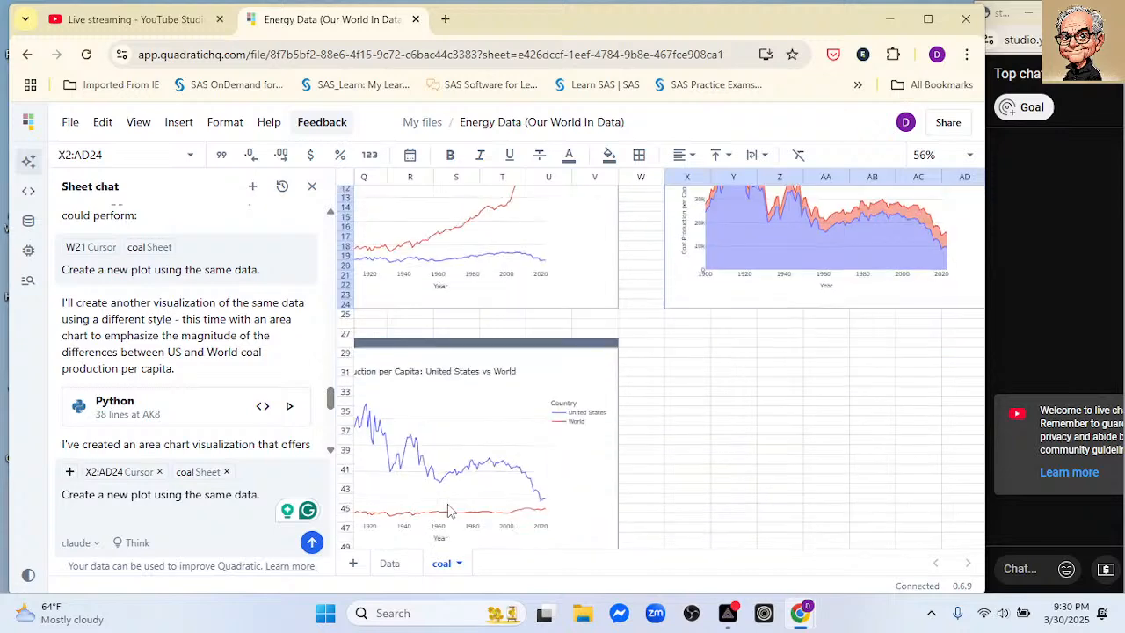
Select the empty cell X27 beneath the area chart and send the chat prompt "Suggest a new plot."
scroll(548, 363, "down", 2)
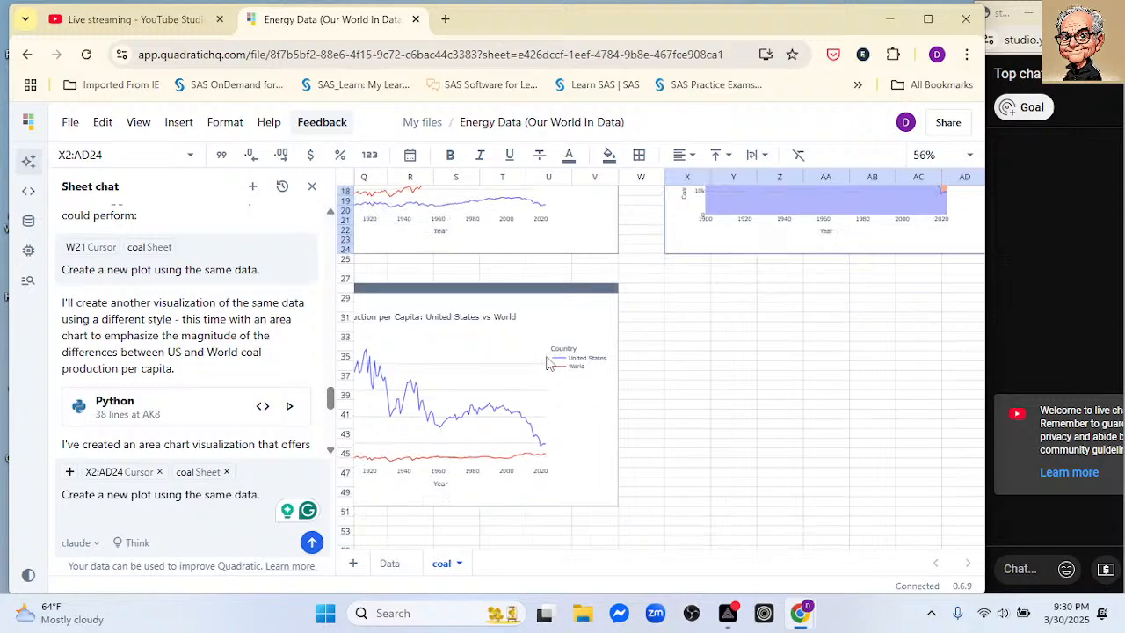
scroll(548, 363, "up", 2)
scroll(547, 363, "up", 2)
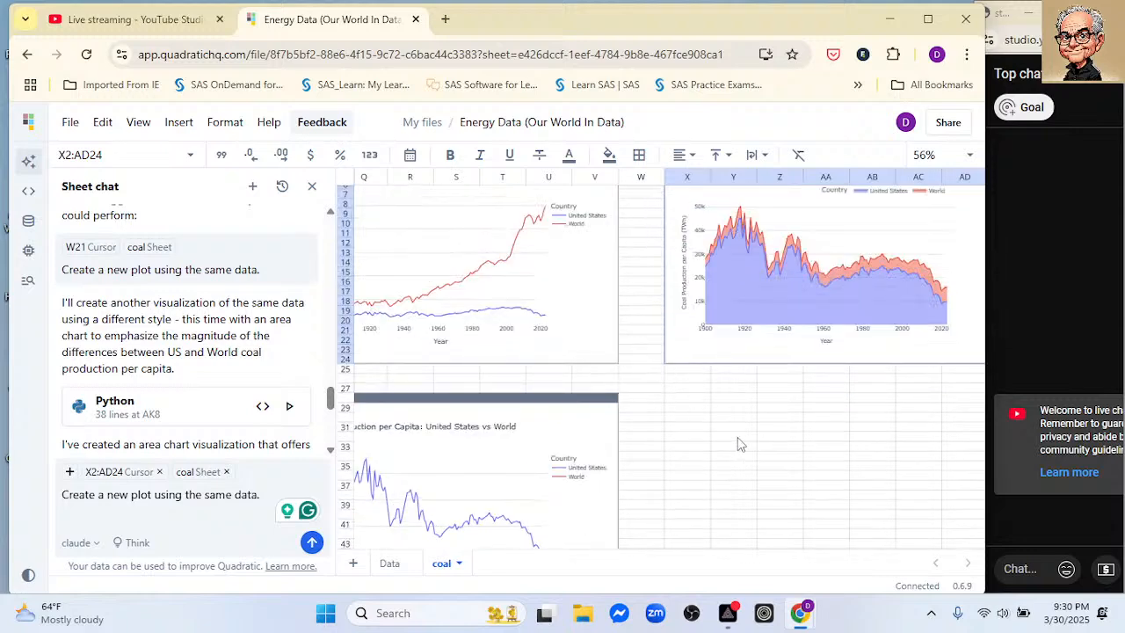
scroll(740, 444, "left", 1)
scroll(740, 444, "right", 2)
scroll(740, 444, "left", 3)
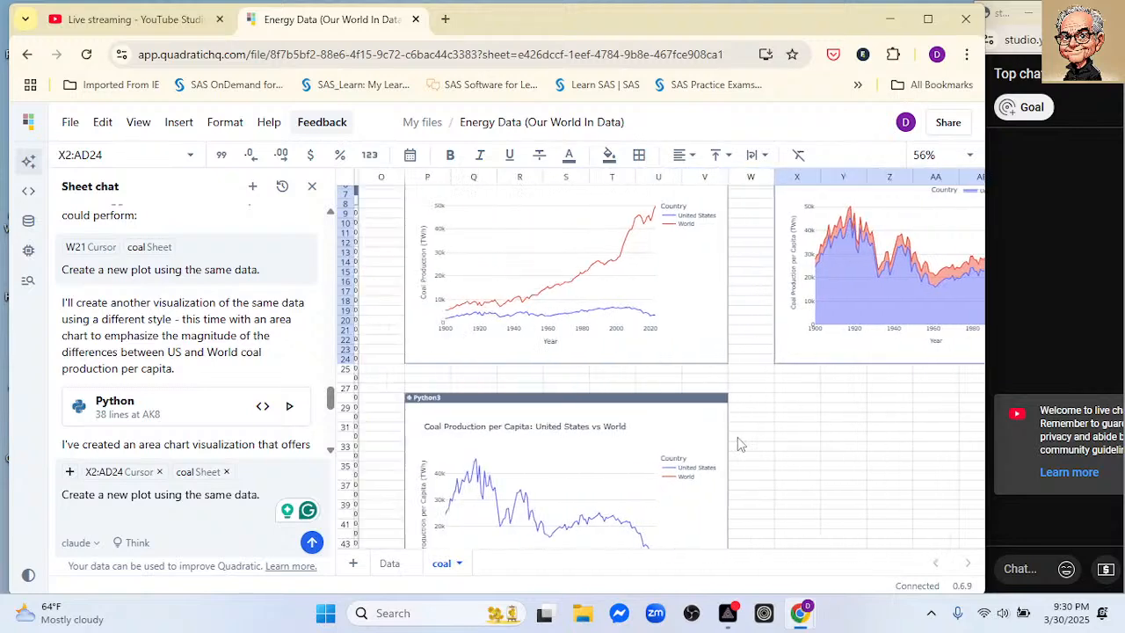
left_click(804, 388)
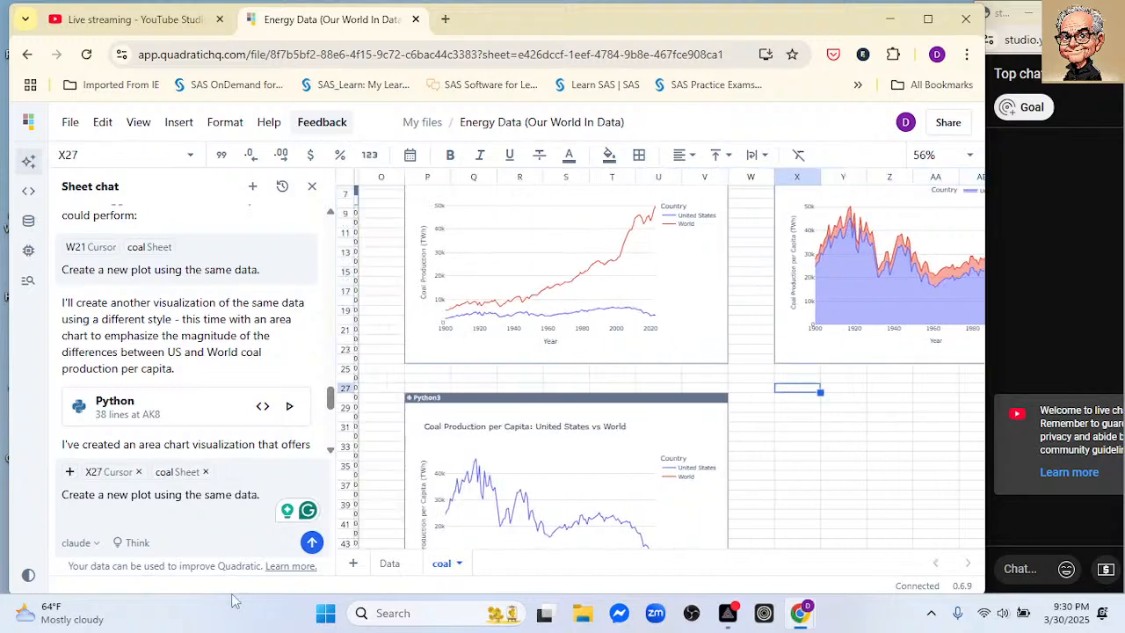
left_click_drag(262, 495, 28, 518)
type("Su")
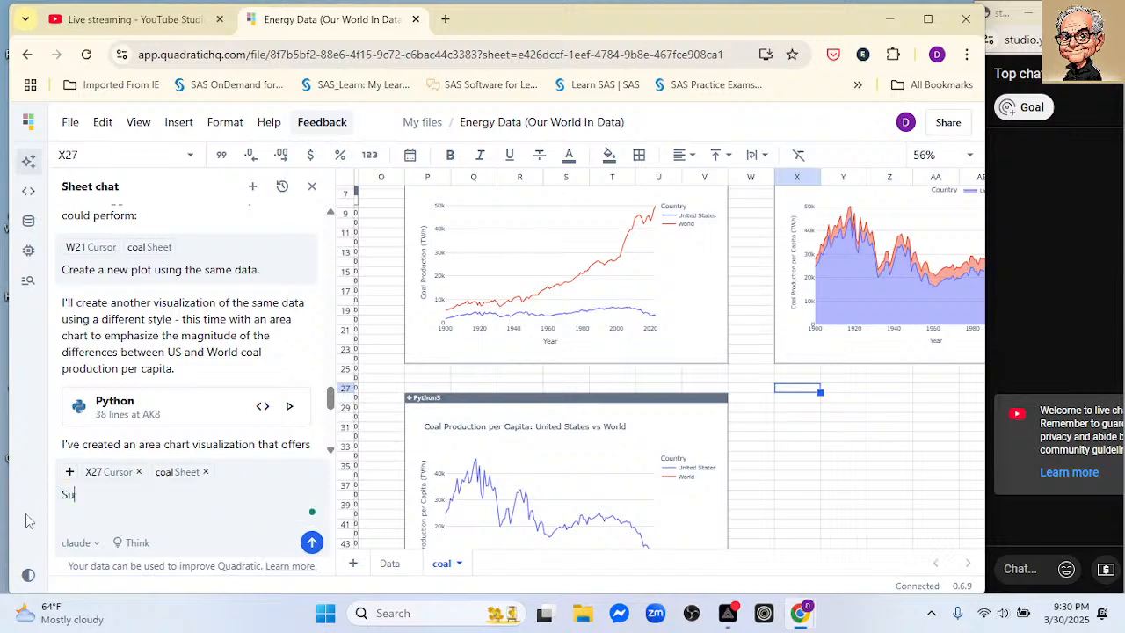
type("ggest a new ")
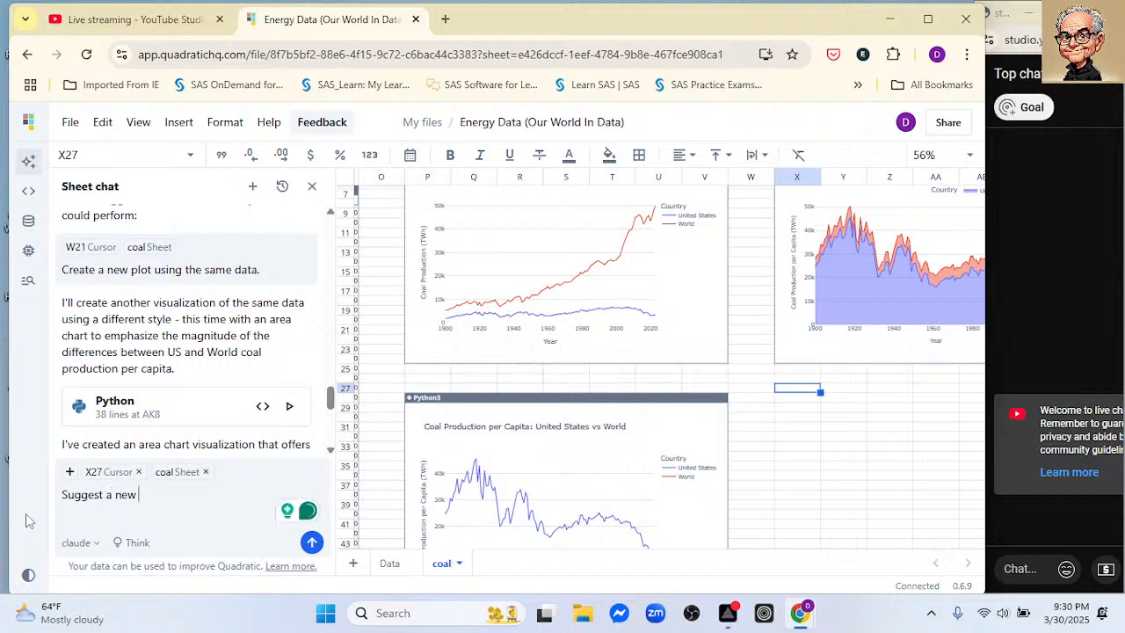
type("plot.s")
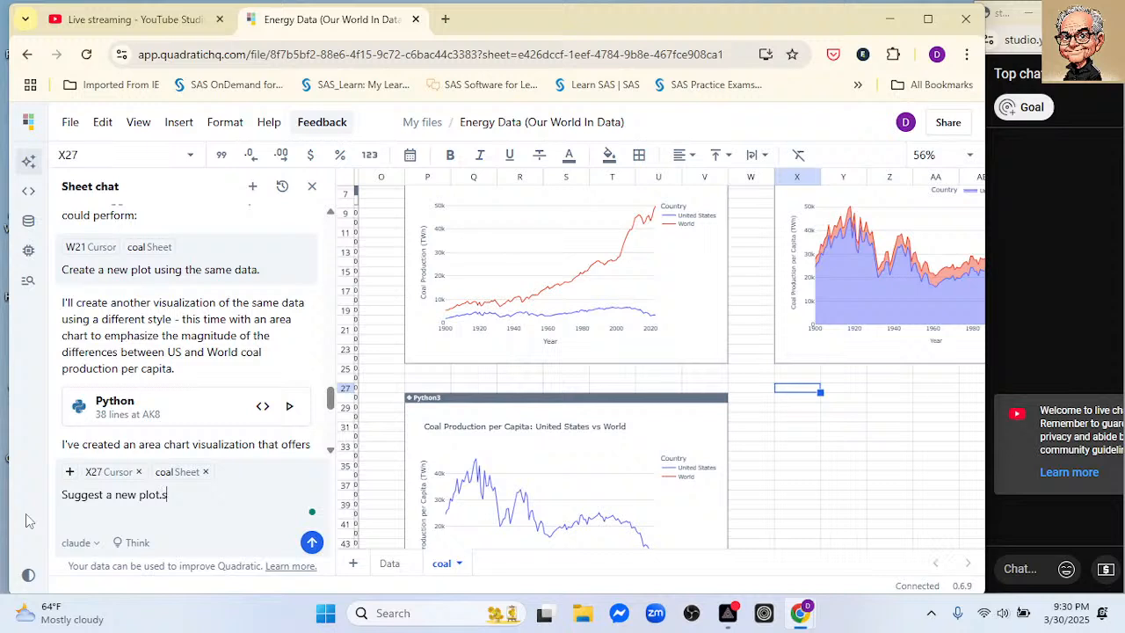
key("BackSpace")
key("Return")
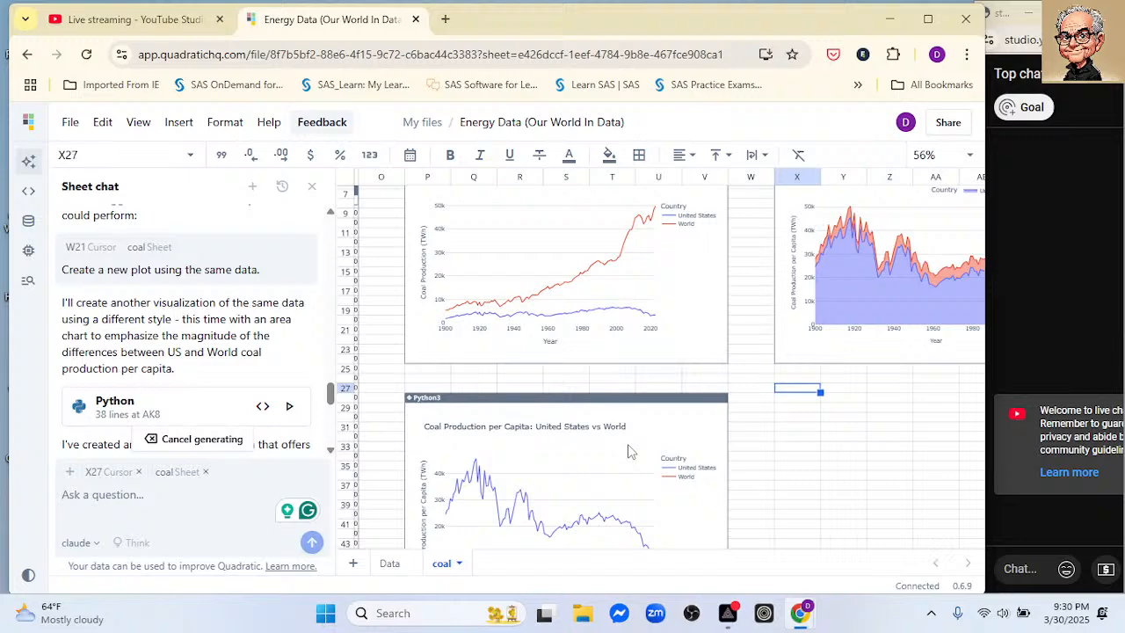
scroll(627, 451, "down", 2)
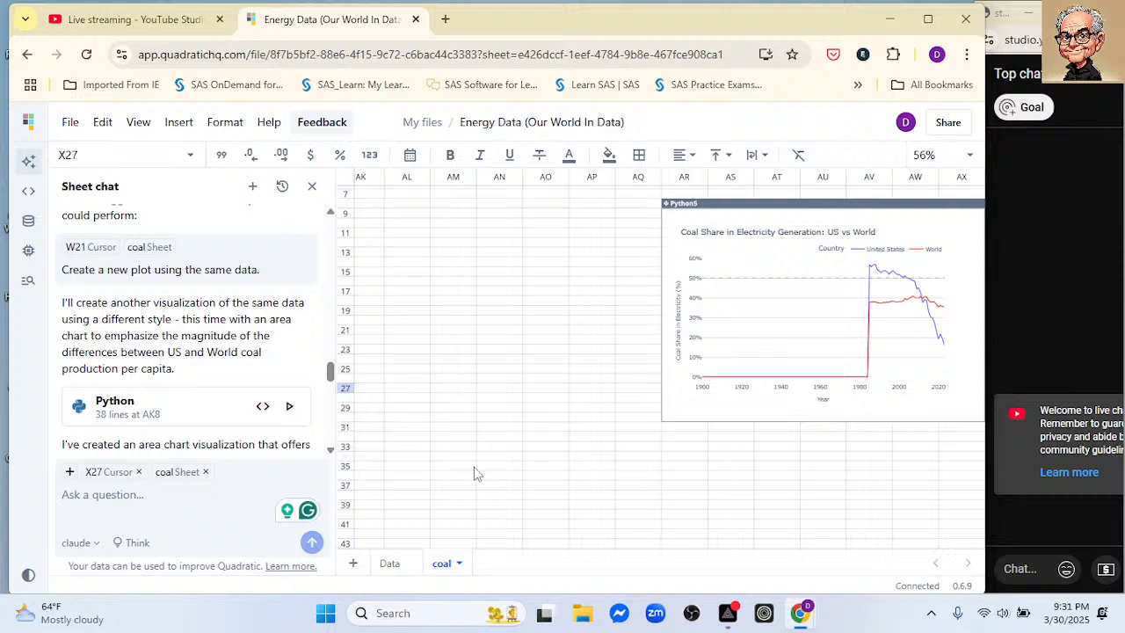
With the Coal Share in Electricity Generation chart selected, send the chat prompt "Change the last plot so that it starts in 1985"
left_click(122, 504)
type("Change")
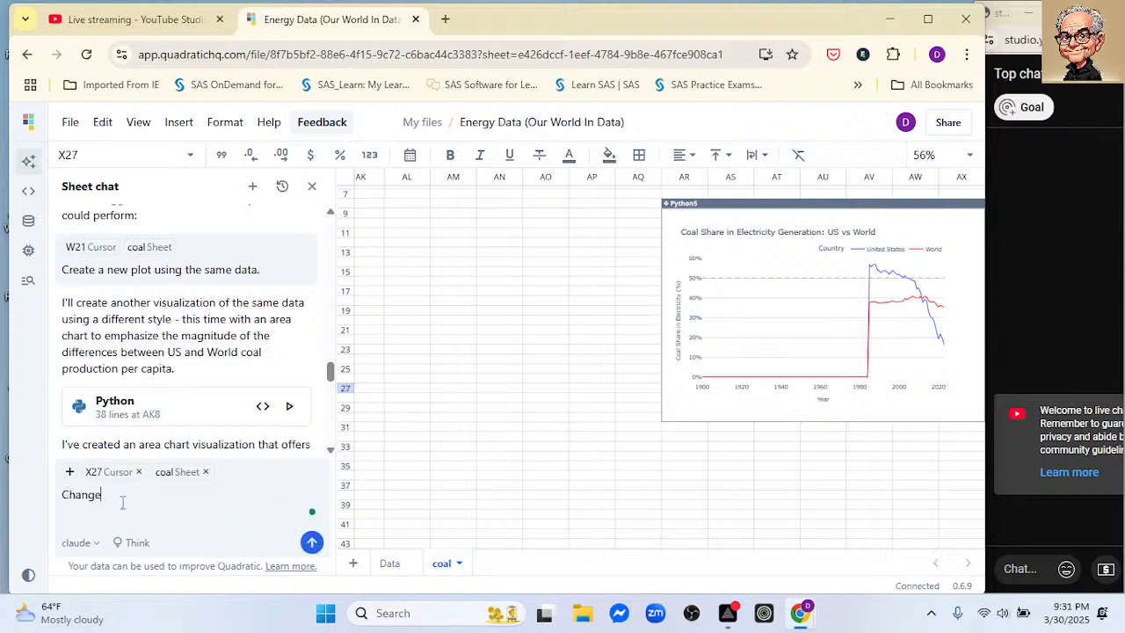
type(" the last plot so that it starrts")
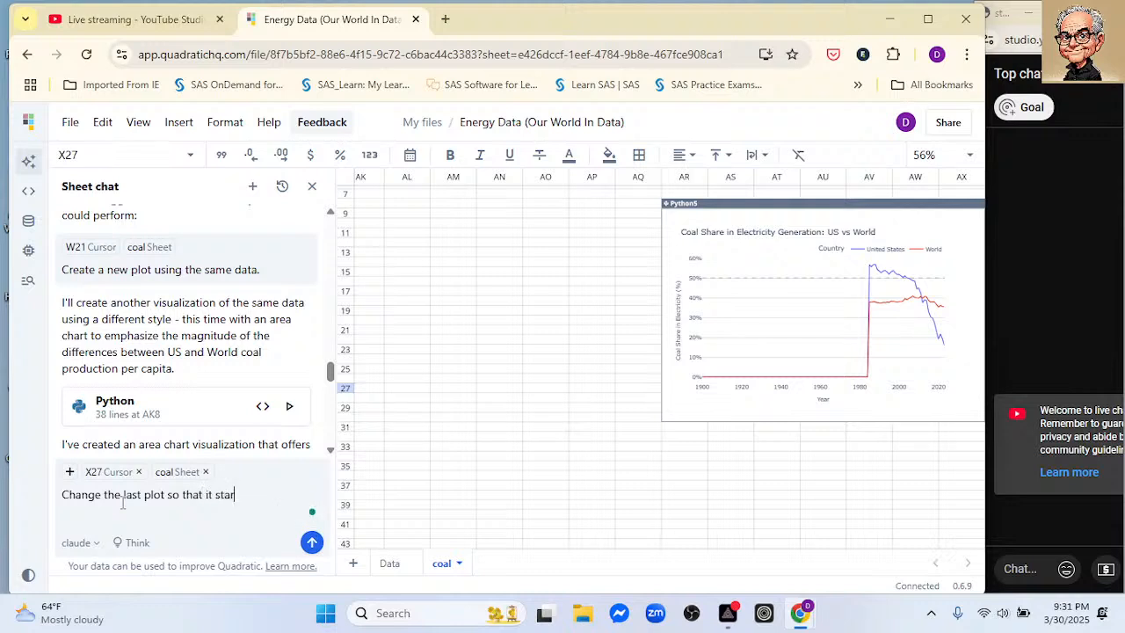
key("BackSpace")
key("BackSpace")
key("BackSpace")
type("ts in")
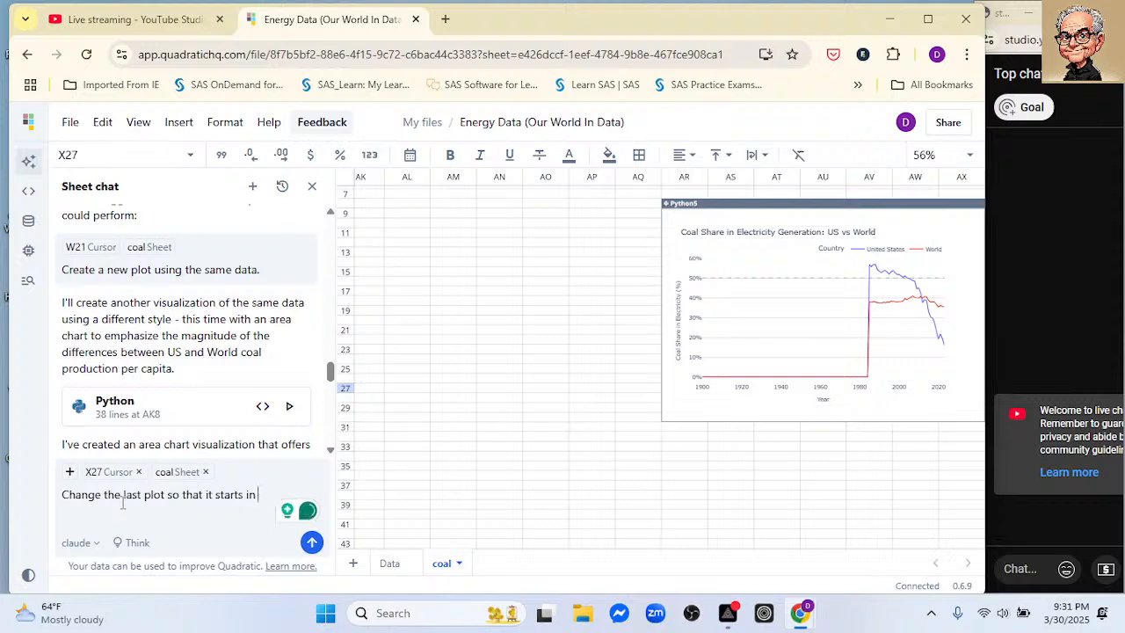
left_click(873, 272)
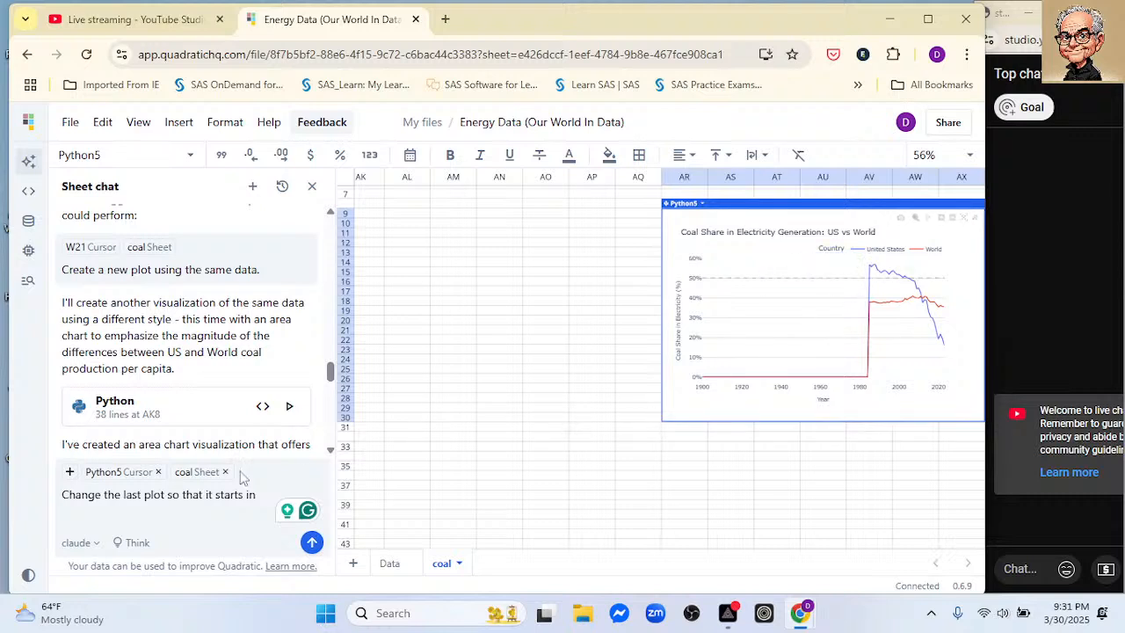
left_click(267, 494)
type("19")
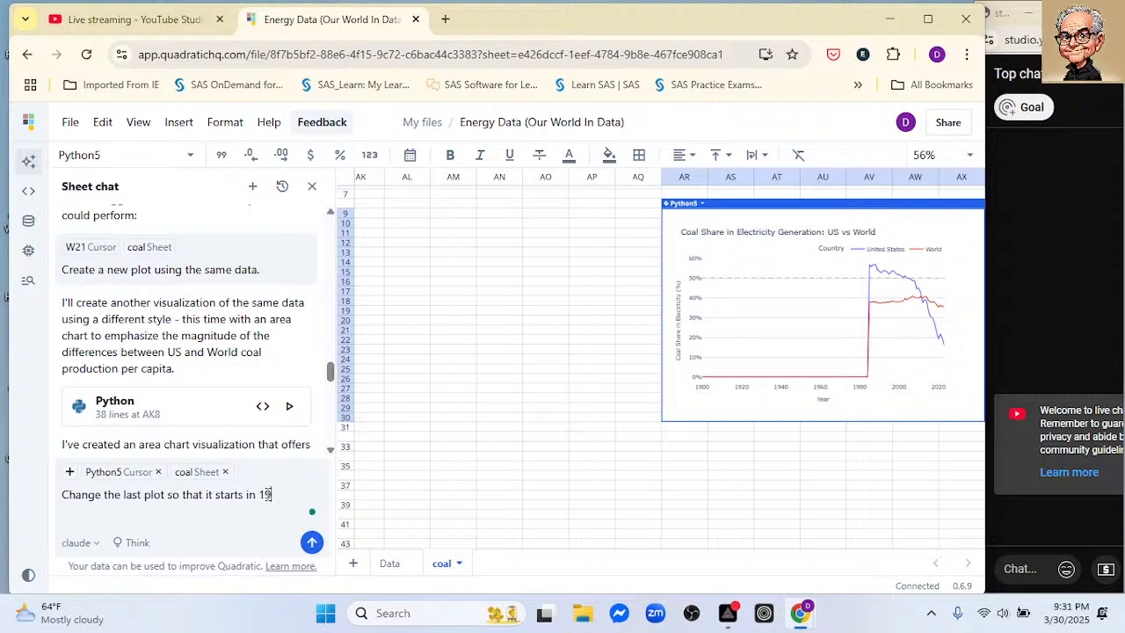
type("85")
key("Return")
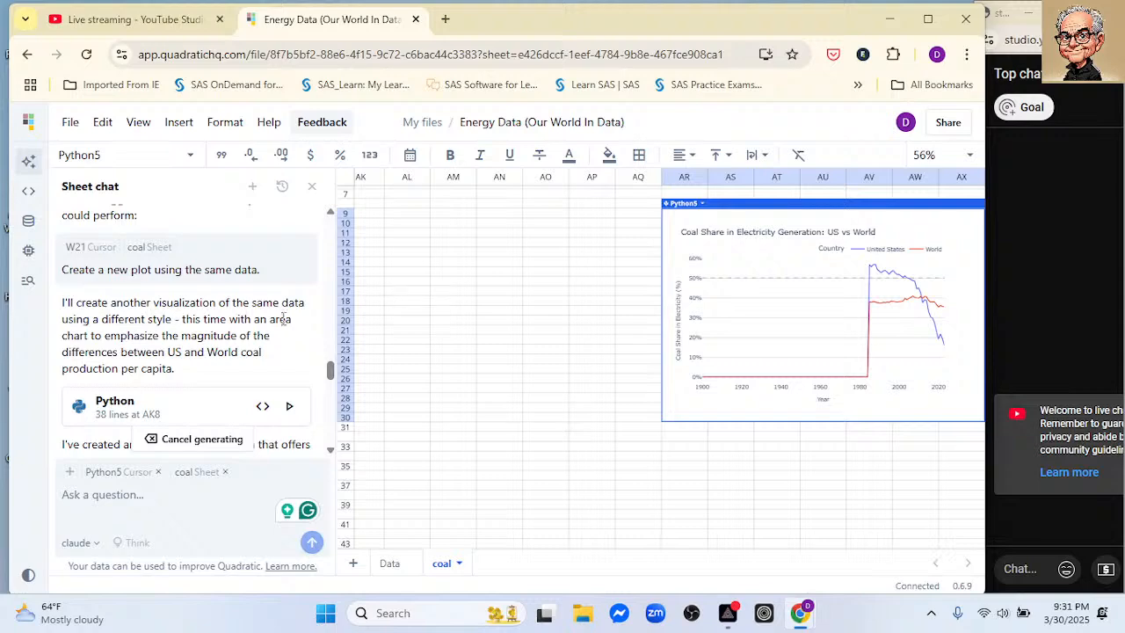
scroll(270, 322, "down", 5)
scroll(270, 323, "down", 5)
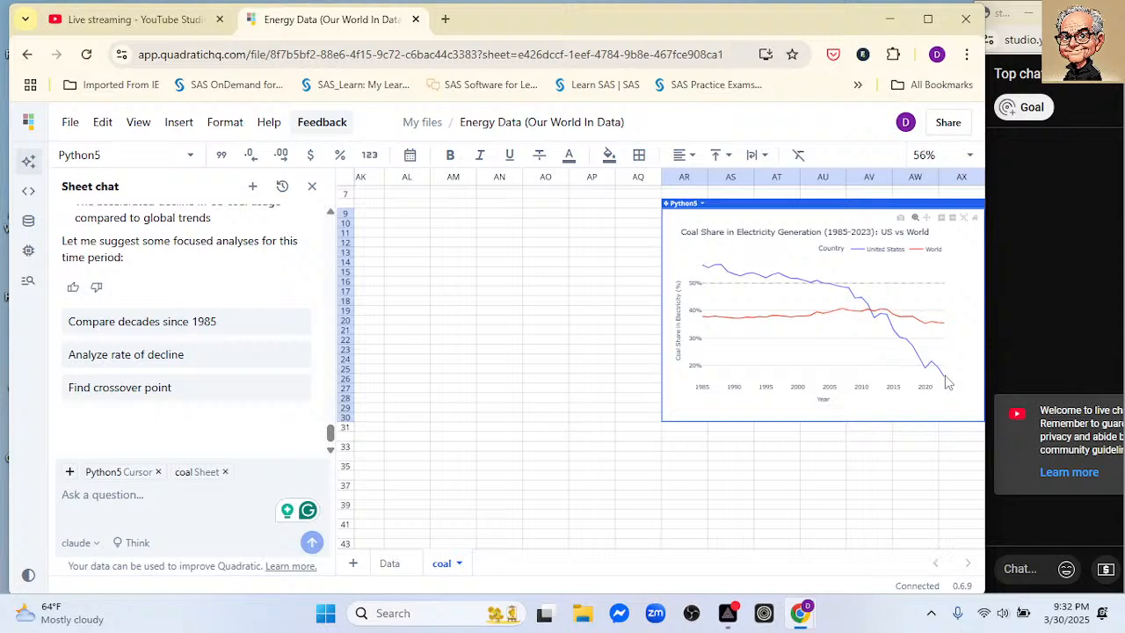
Send the chat prompt "Change to area plot" for the Coal Share in Electricity Generation chart and move the chart to AM10:AS32
mouse_move(943, 373)
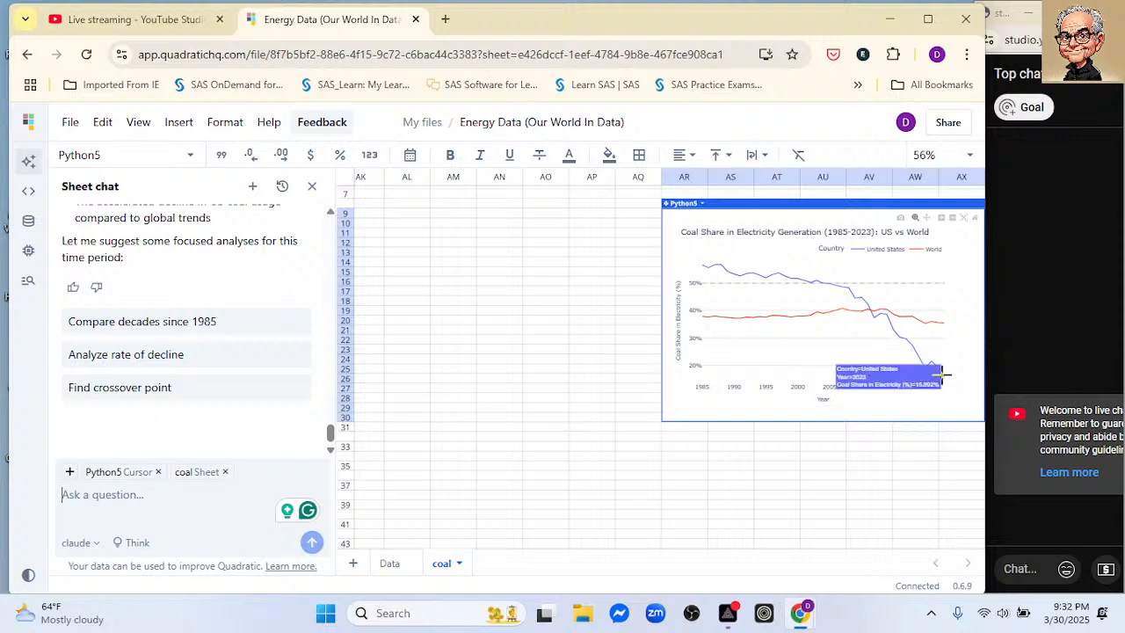
left_click(150, 499)
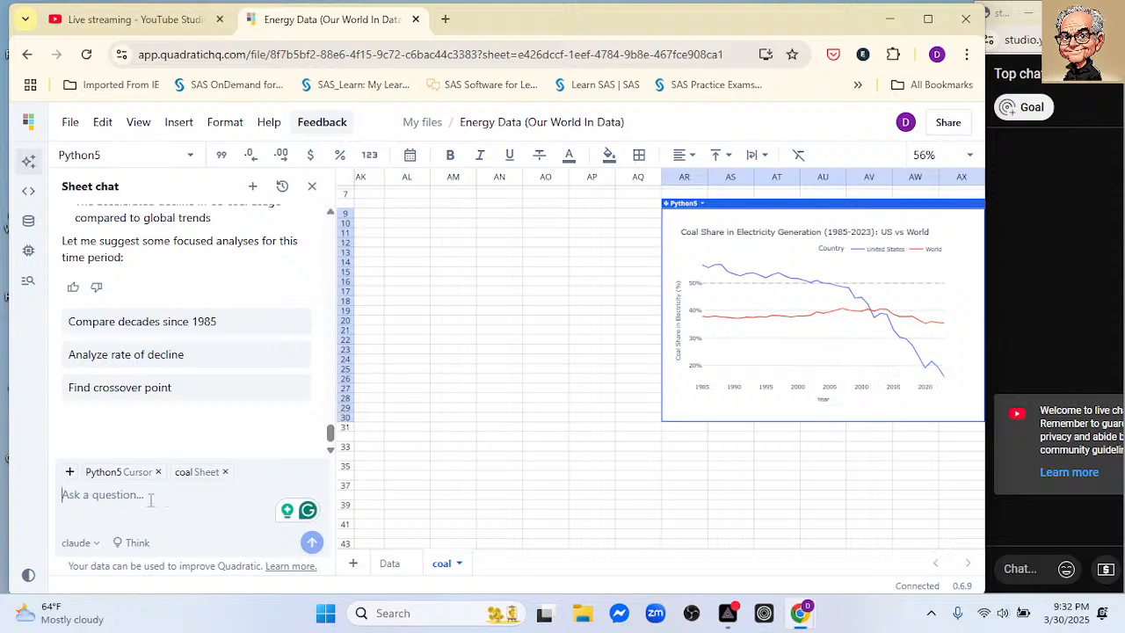
type("Cha")
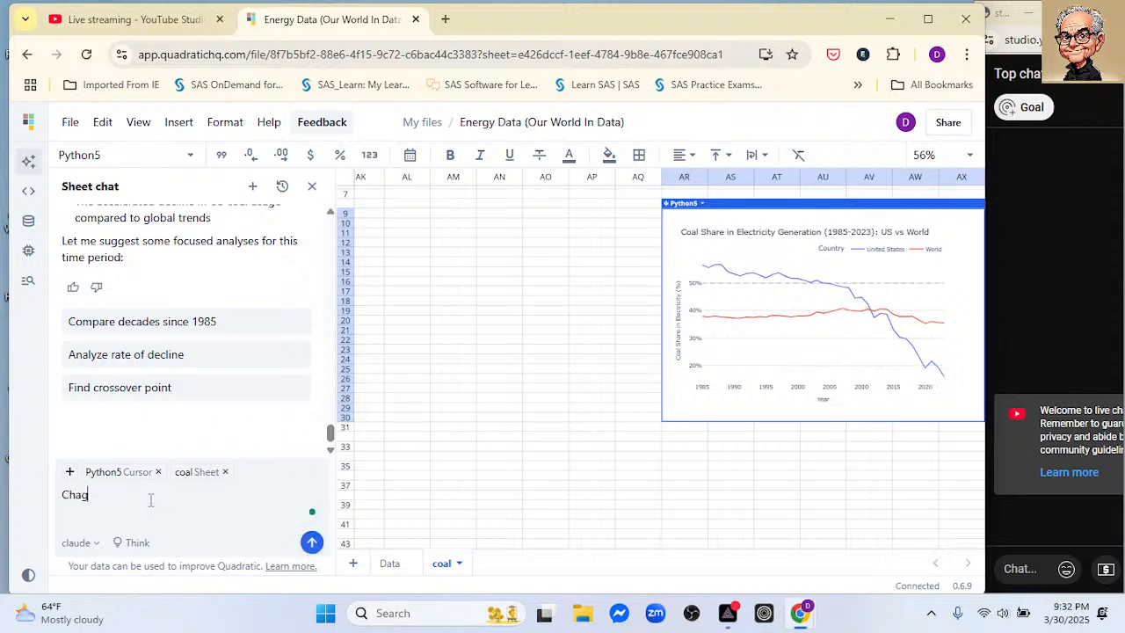
type("nge to area plot")
key("Return")
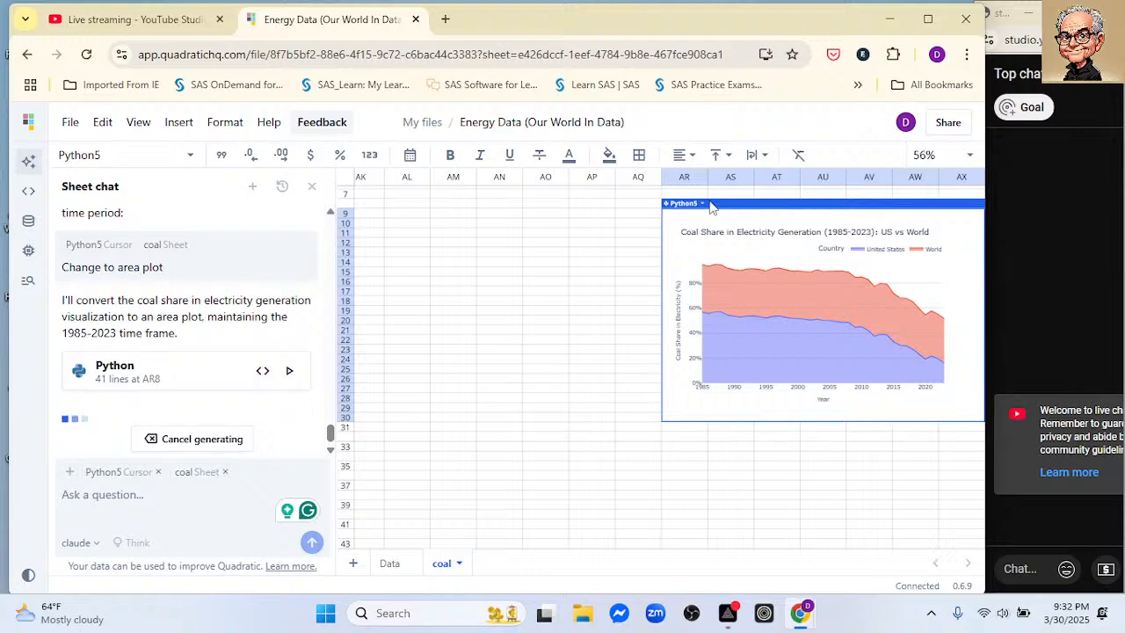
left_click_drag(735, 208, 503, 229)
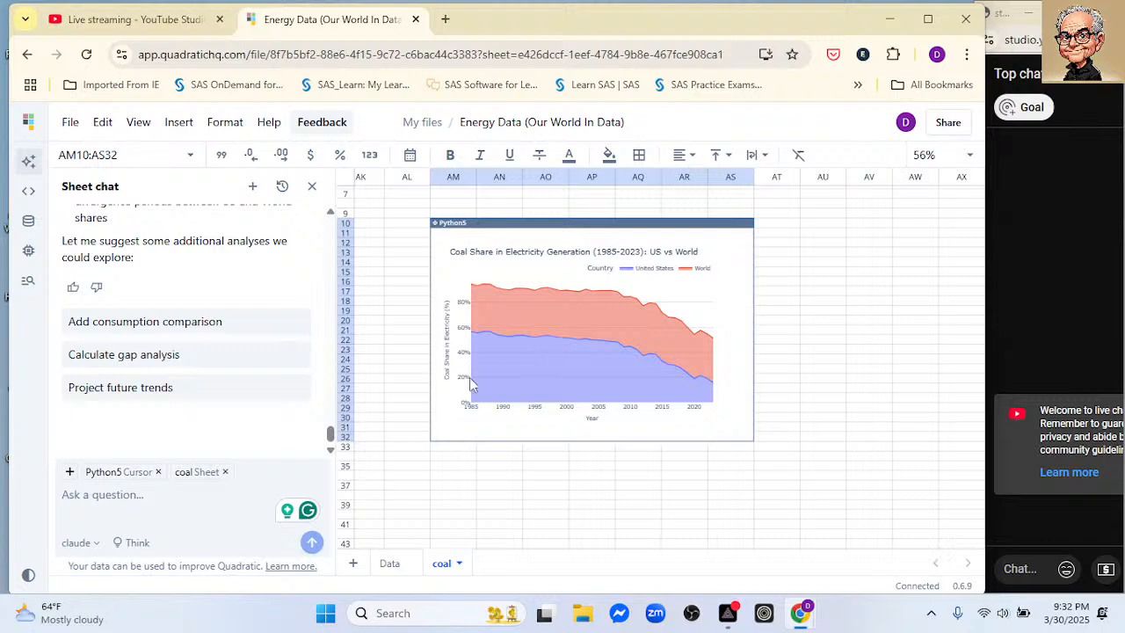
Send the chat prompt "Make a plot that shows the World without the US"
left_click(170, 495)
type("Make a plot that ")
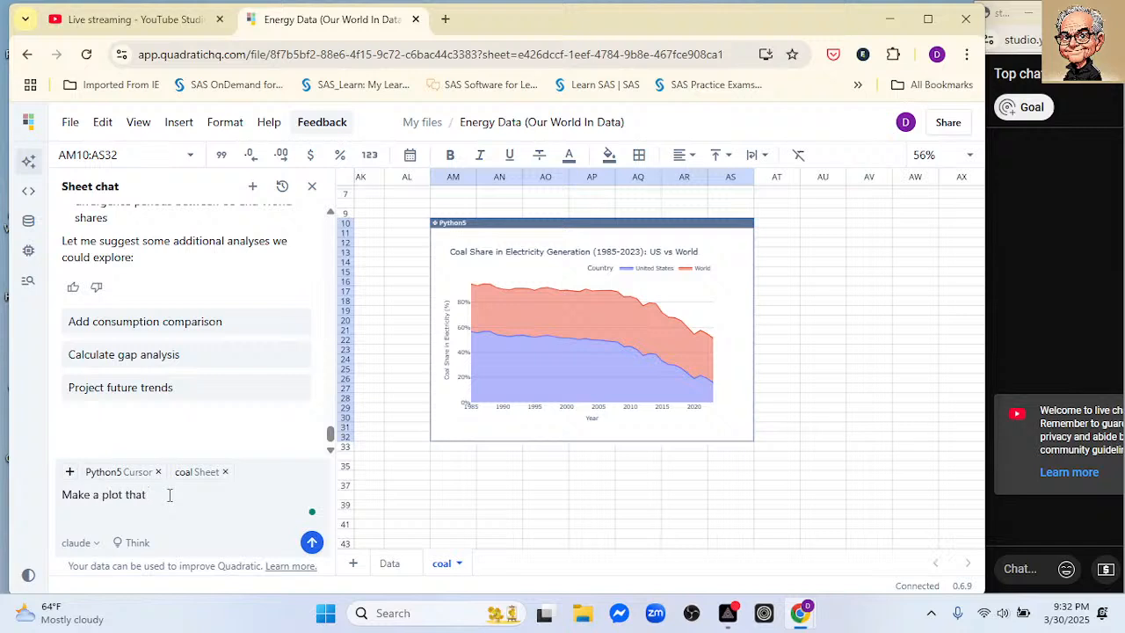
type("shows the World with")
type("the US")
key("Return")
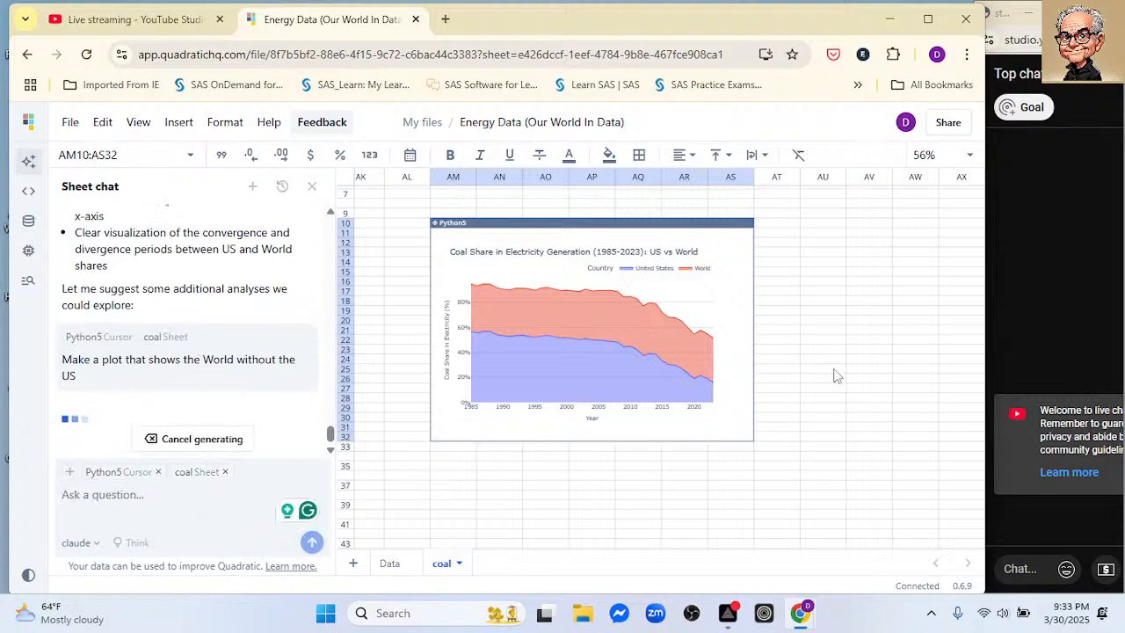
Select the empty cell AU11 and send the chat prompt "Plot the world with and without the US"
left_click(828, 235)
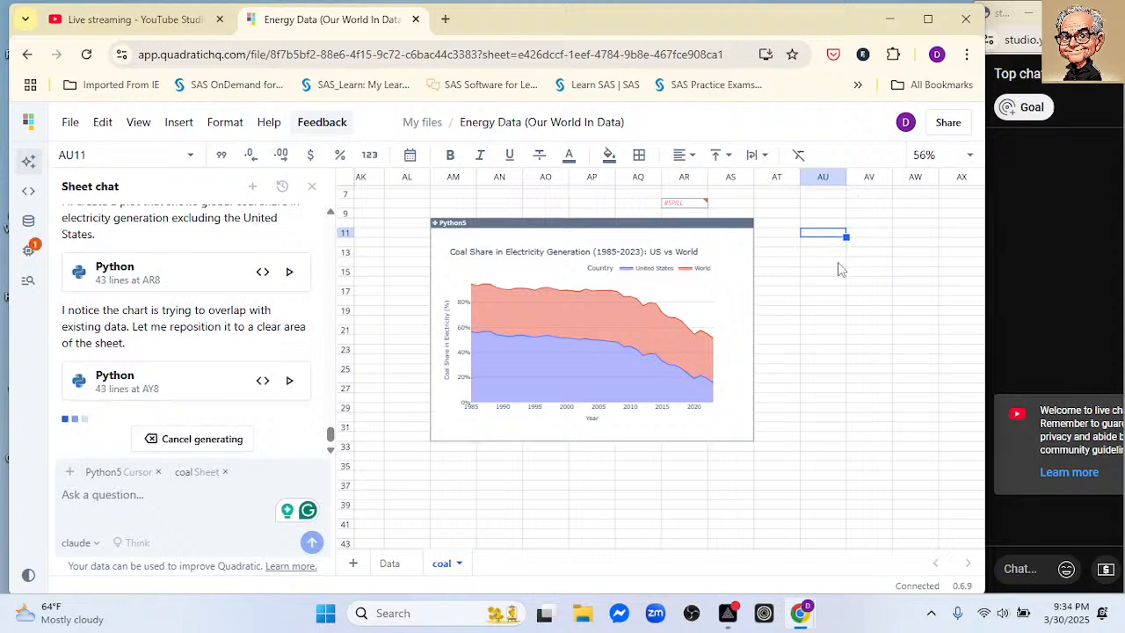
left_click(188, 493)
type("Plot thw wor")
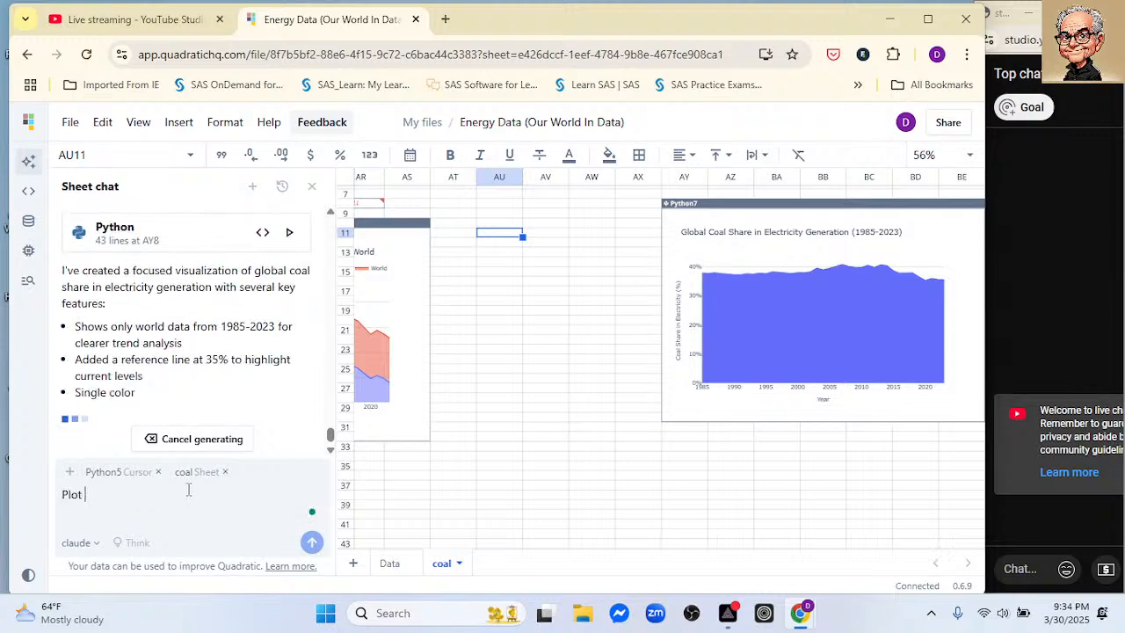
key("BackSpace")
key("BackSpace")
key("BackSpace")
key("BackSpace")
key("BackSpace")
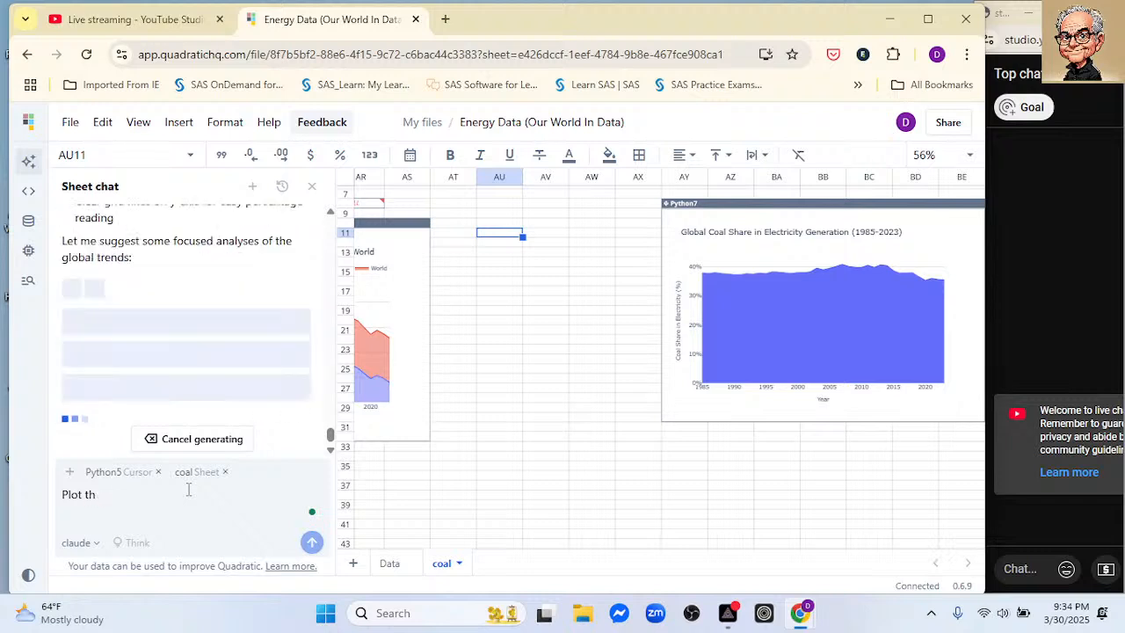
type("e world with and with")
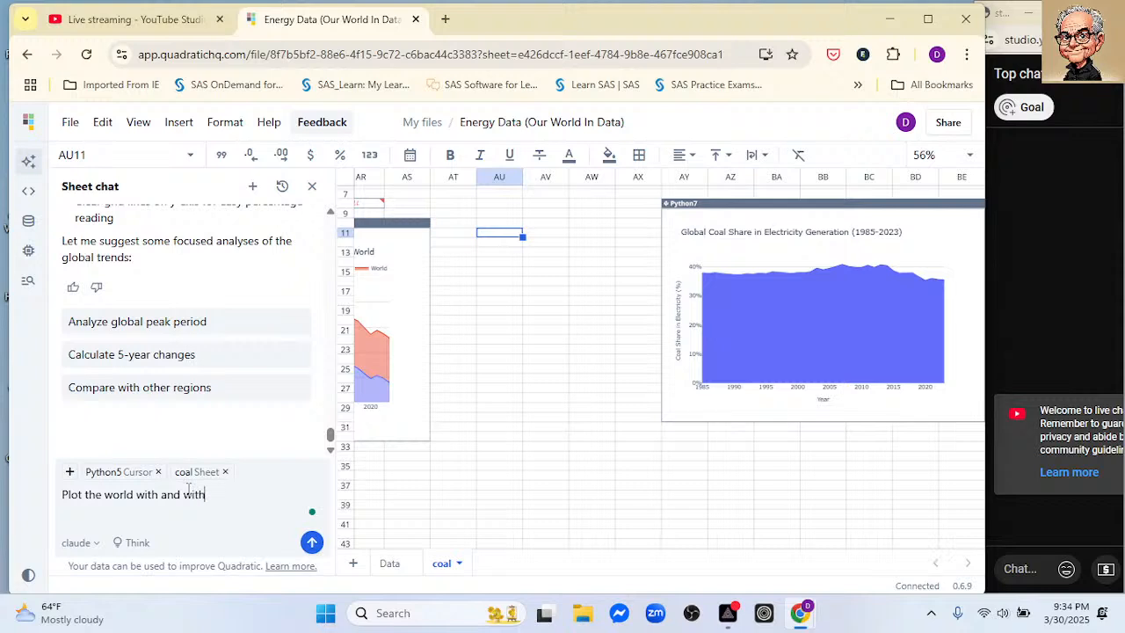
type("out the US")
key("Return")
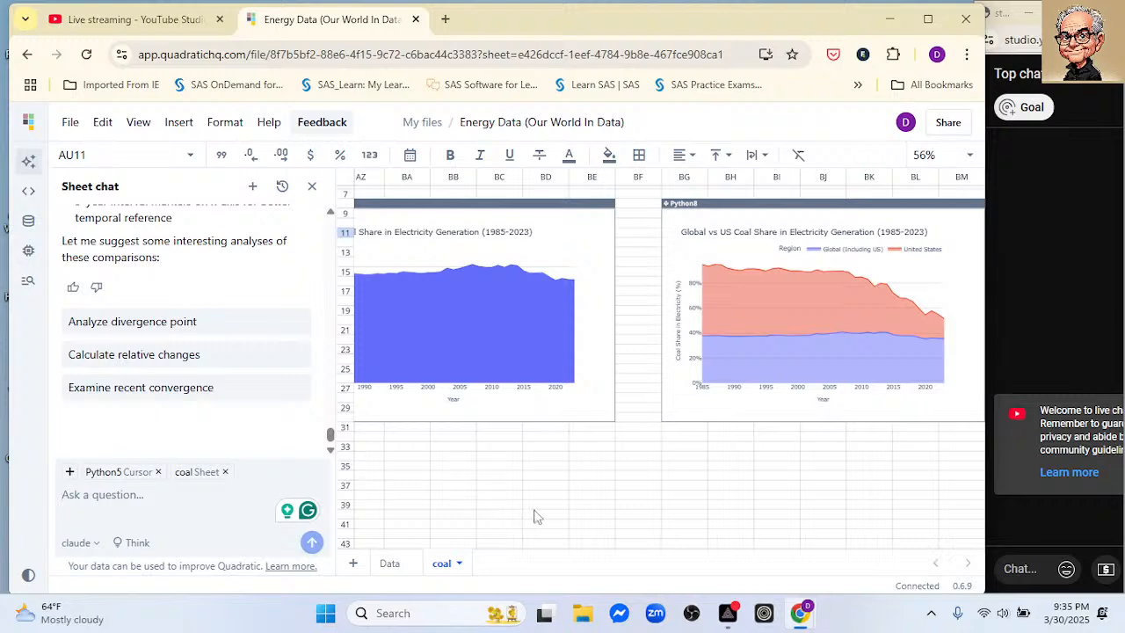
scroll(434, 457, "up", 1)
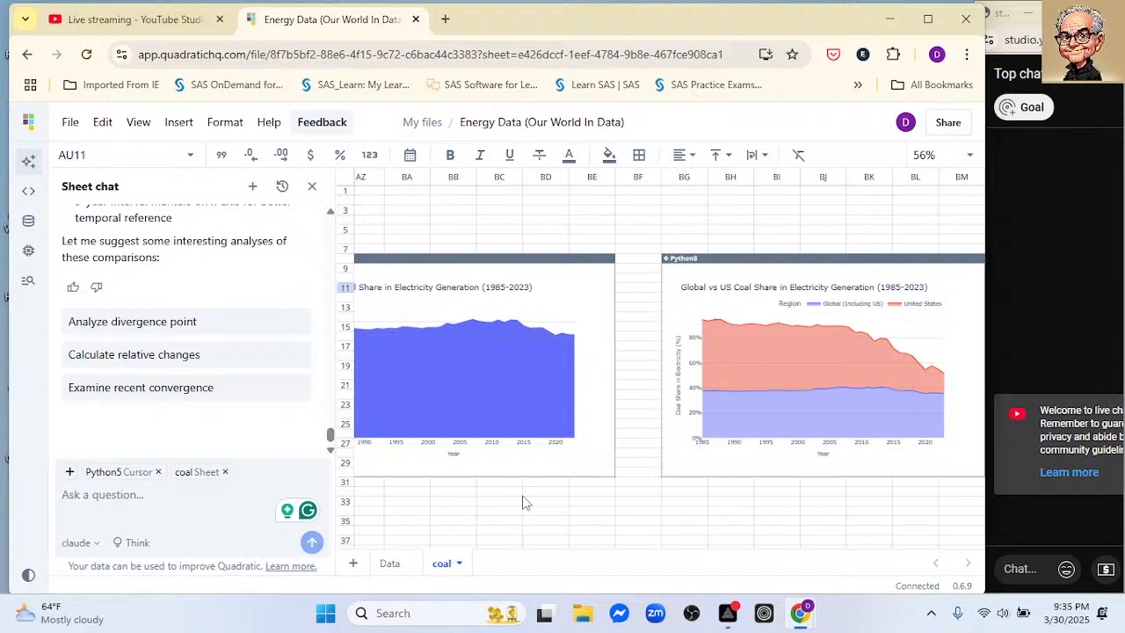
Set both the invite permission and the anyone-with-the-link access of the file to Can view, and copy the share link
left_click(949, 123)
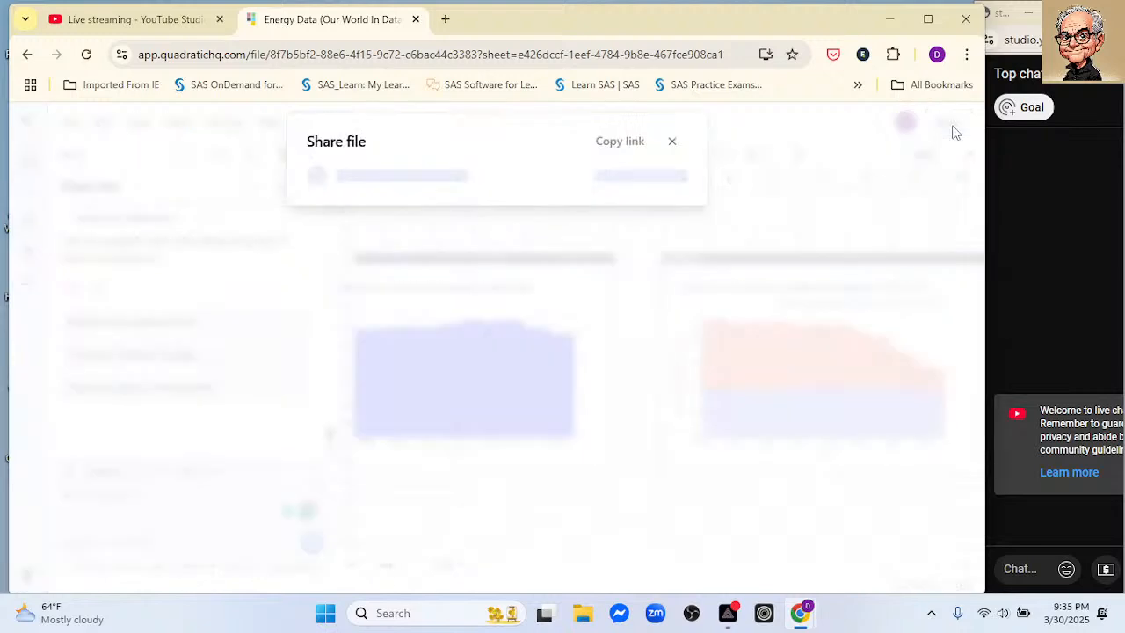
left_click(605, 188)
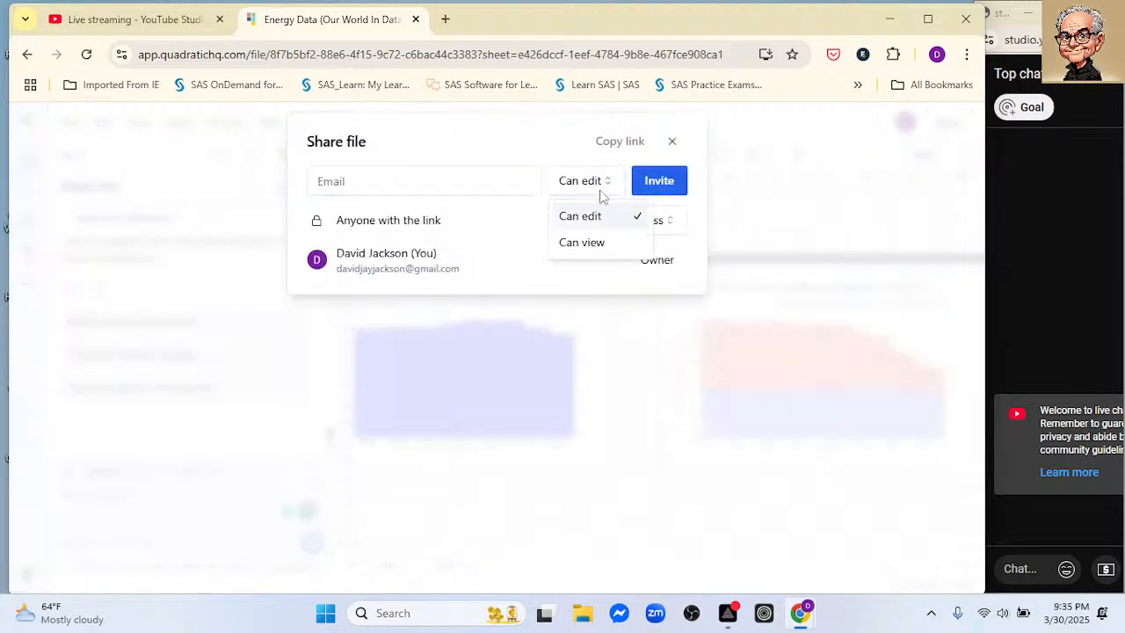
left_click(576, 244)
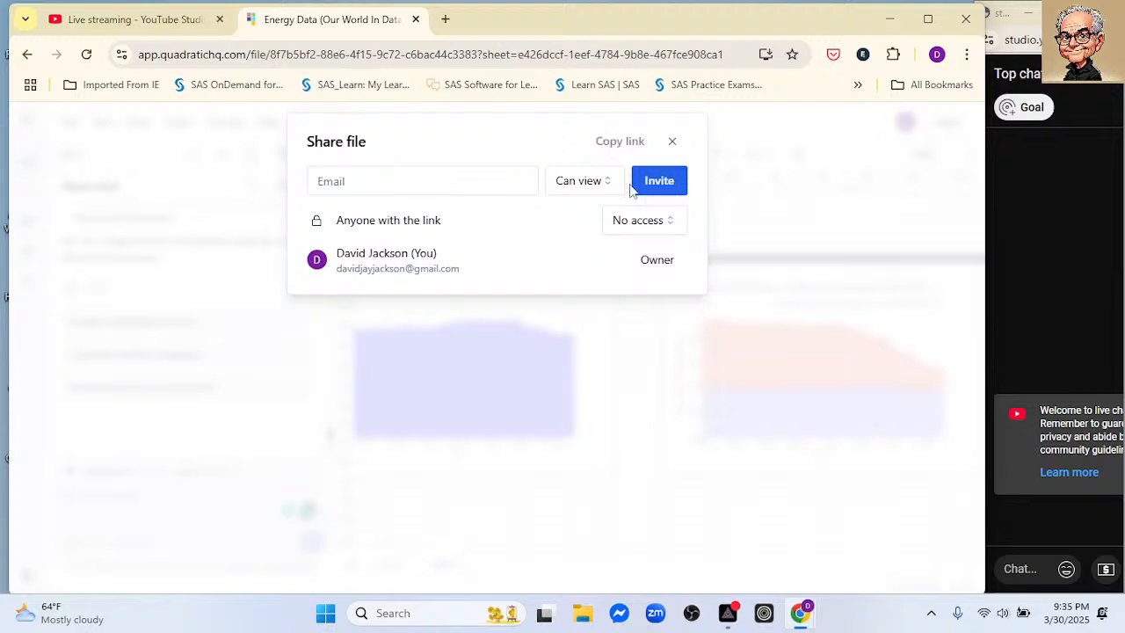
left_click(663, 227)
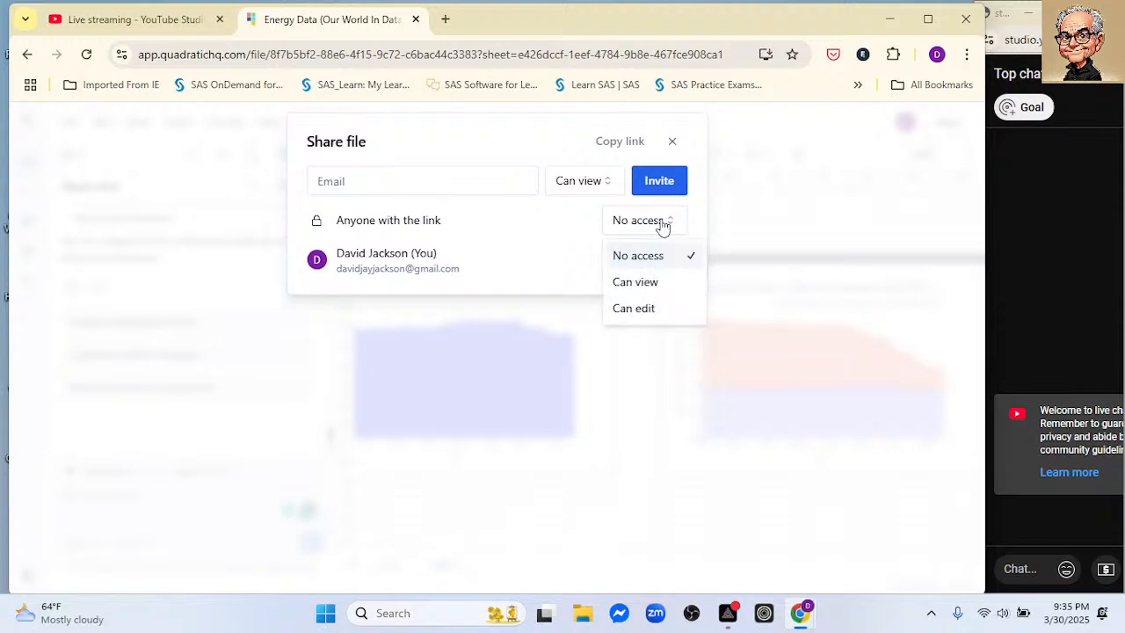
left_click(652, 283)
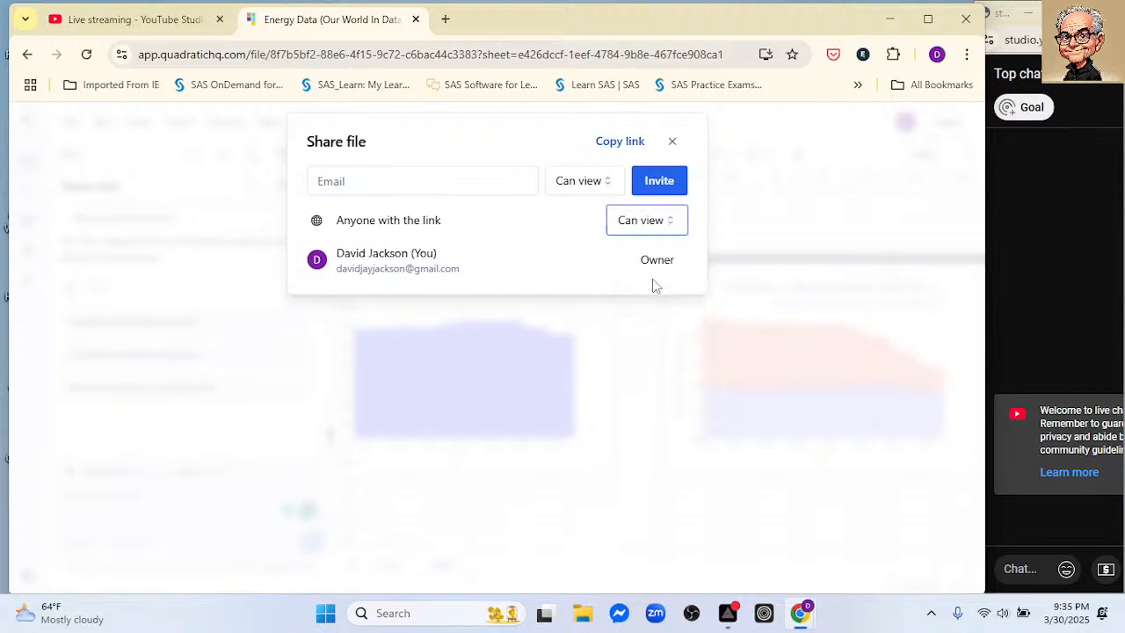
left_click(610, 144)
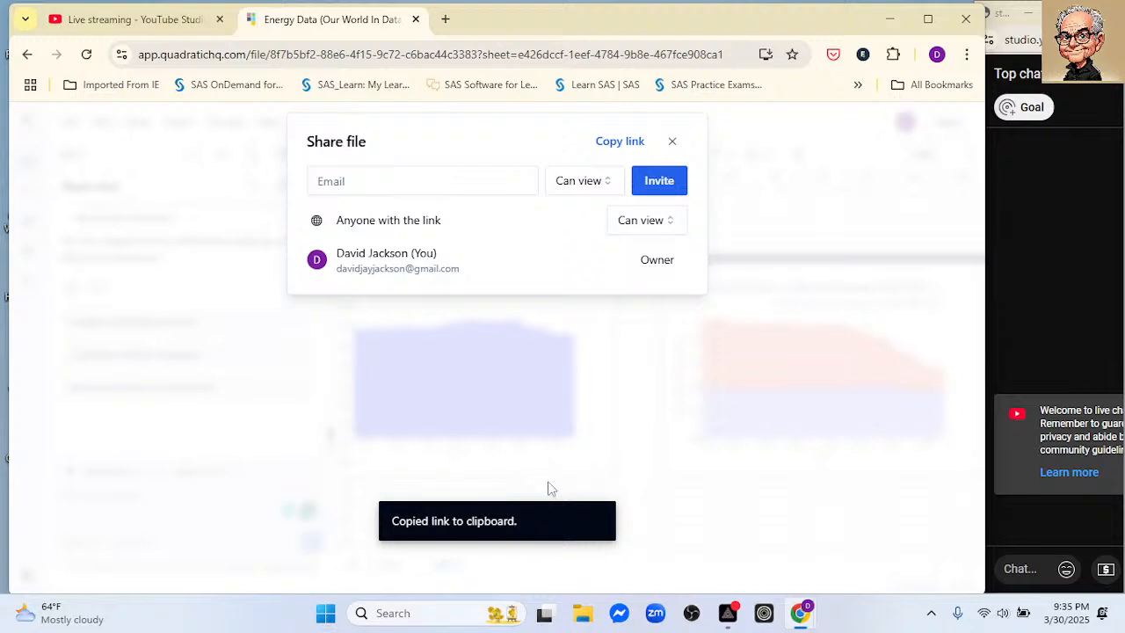